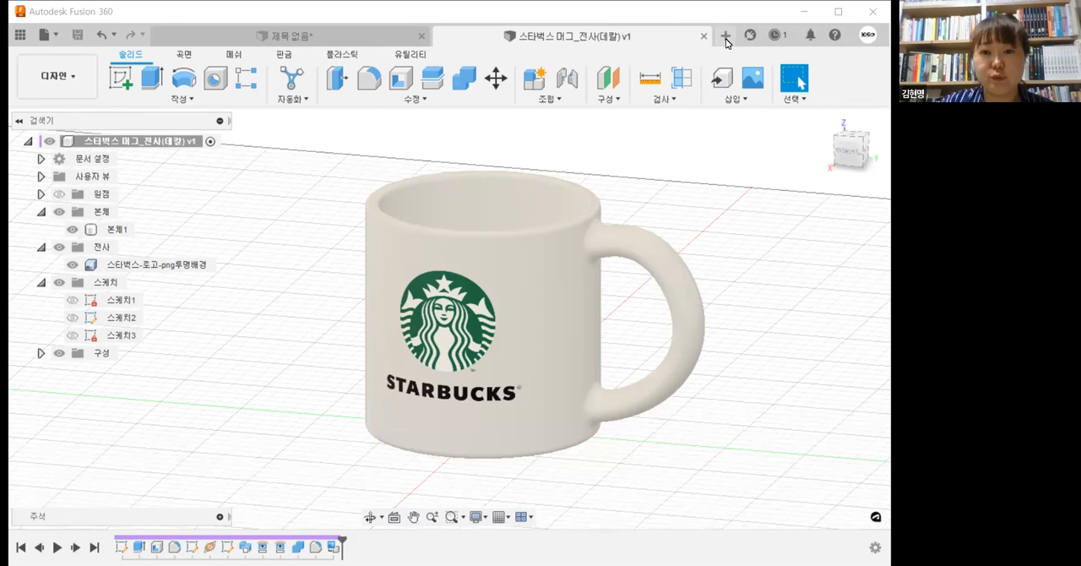
Step: Create a new design and start a sketch on the horizontal XY plane
{"action": "left_click", "coordinate": [726, 36]}
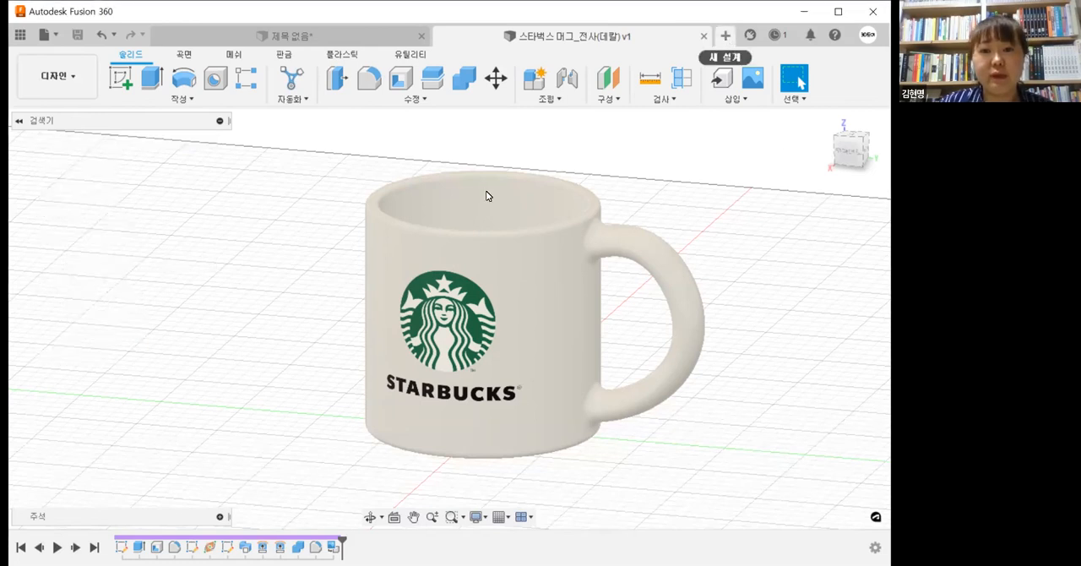
{"action": "left_click", "coordinate": [131, 85]}
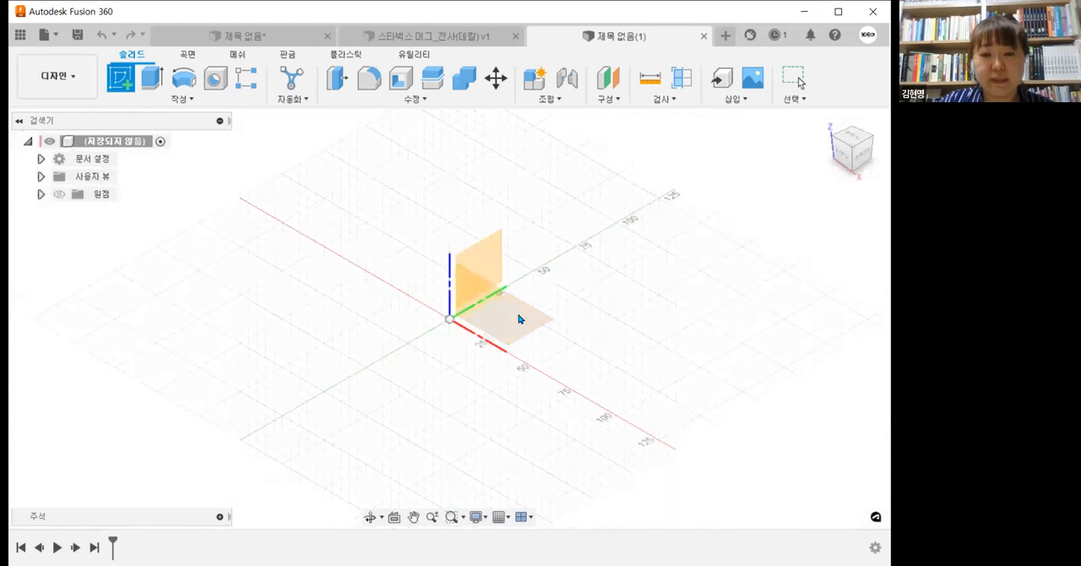
{"action": "left_click", "coordinate": [518, 279]}
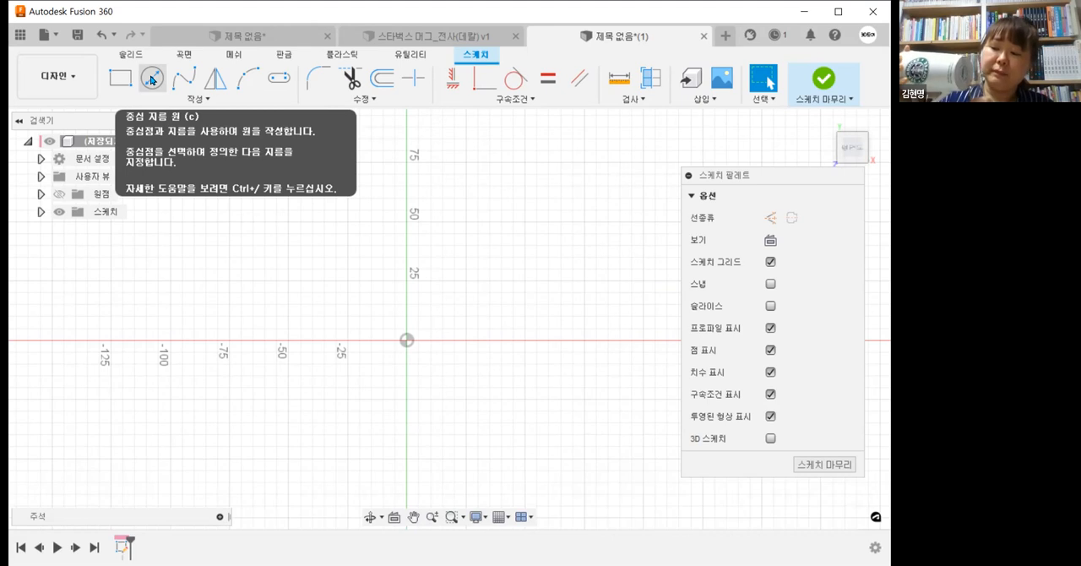
Step: Draw a 65 mm diameter circle centred on the origin and finish the sketch
{"action": "left_click", "coordinate": [153, 80]}
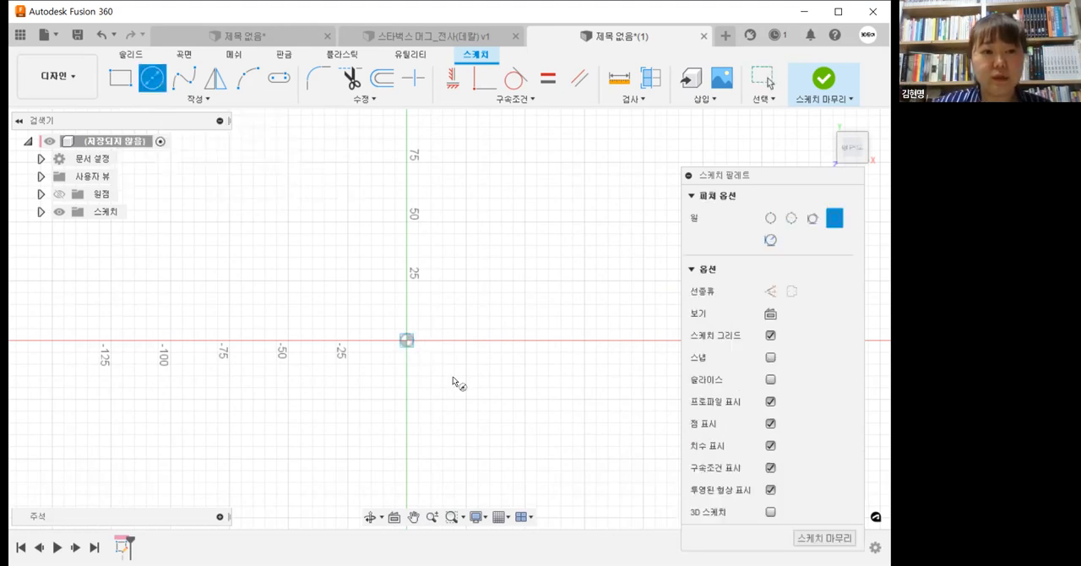
{"action": "left_click", "coordinate": [406, 340]}
{"action": "type", "text": "65"}
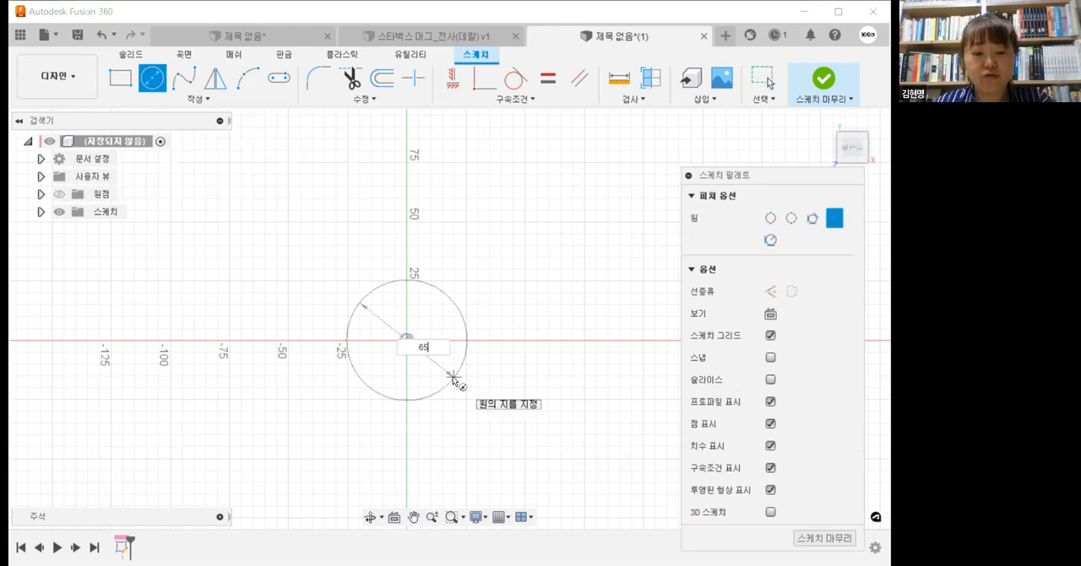
{"action": "key", "text": "Return"}
{"action": "key", "text": "Escape"}
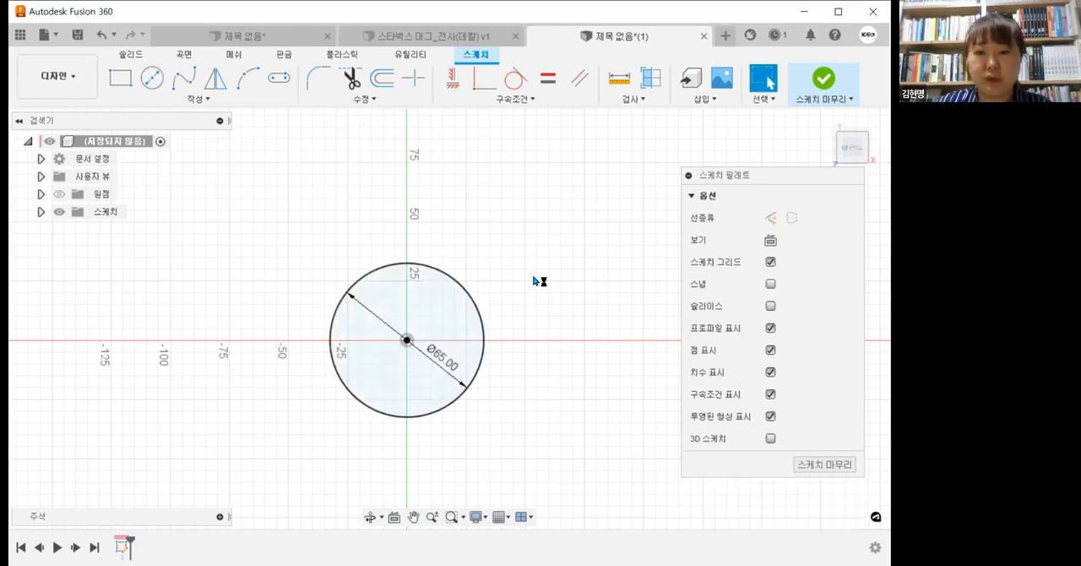
{"action": "middle_click_drag", "start_coordinate": [520, 331], "coordinate": [512, 411]}
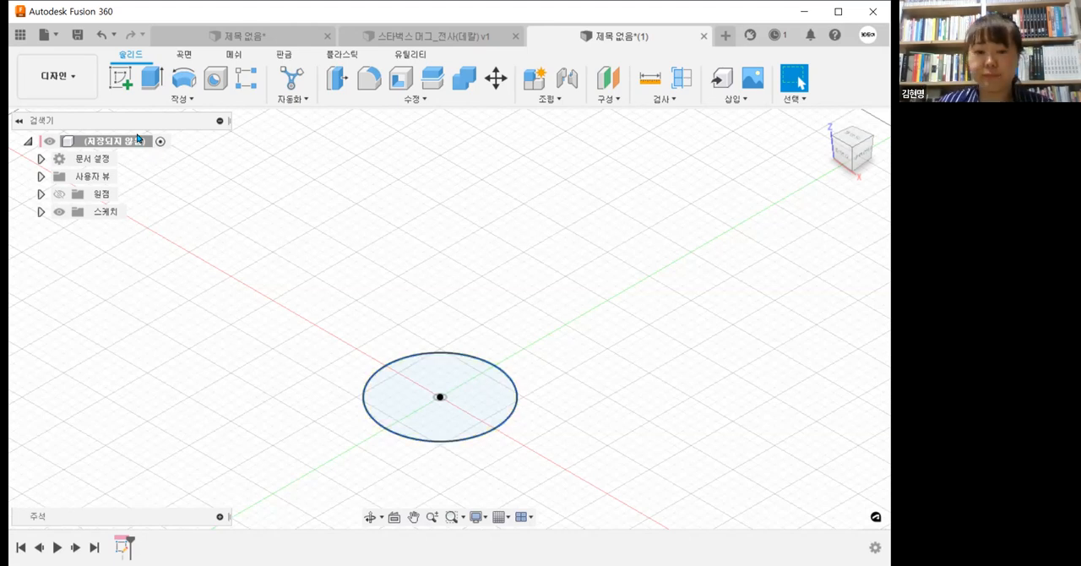
Step: Create a construction plane offset 150 mm above the circle profile
{"action": "left_click", "coordinate": [617, 101]}
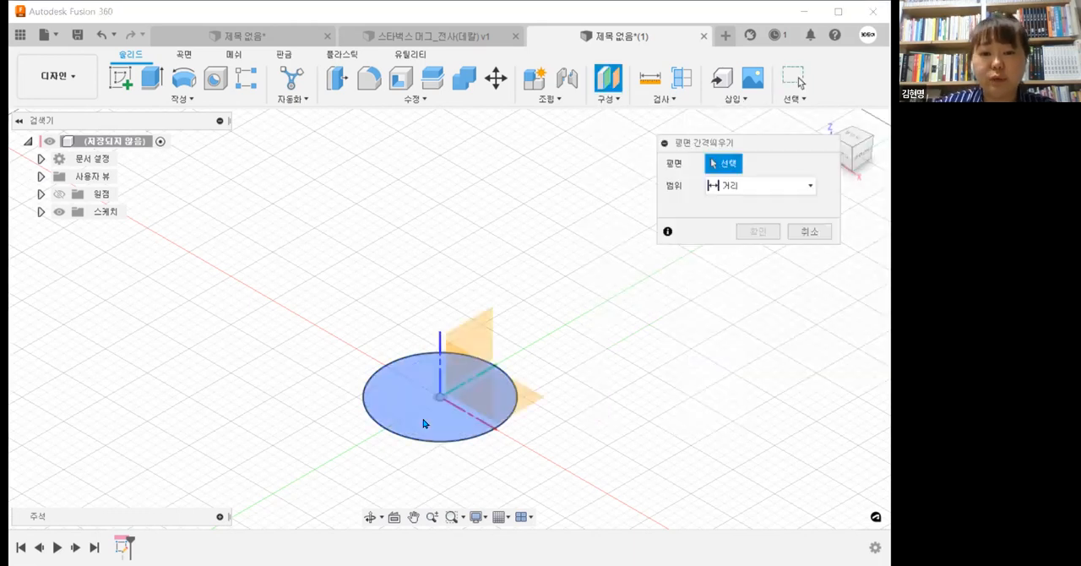
{"action": "left_click", "coordinate": [424, 423]}
{"action": "type", "text": "1"}
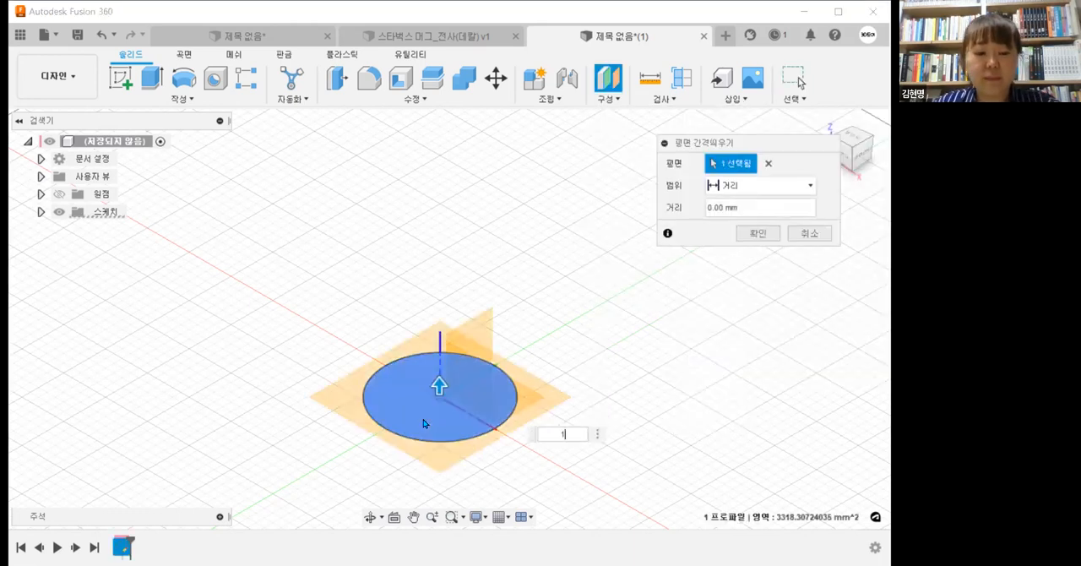
{"action": "type", "text": "50"}
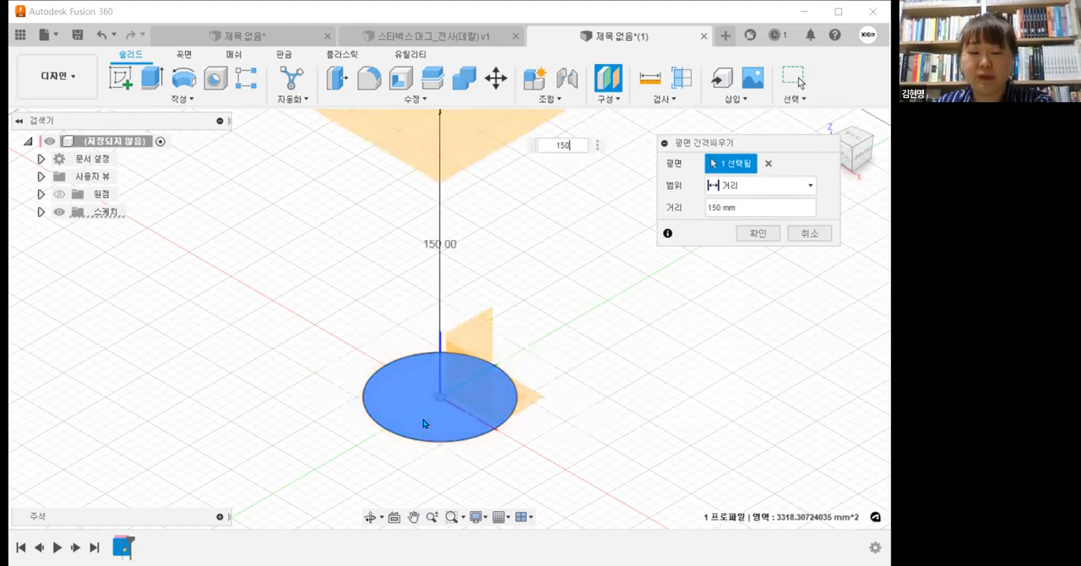
{"action": "key", "text": "Return"}
Step: Sketch a 90 mm diameter circle centred on the origin on the offset plane and finish the sketch
{"action": "middle_click_drag", "start_coordinate": [553, 395], "coordinate": [541, 341], "text": "shift"}
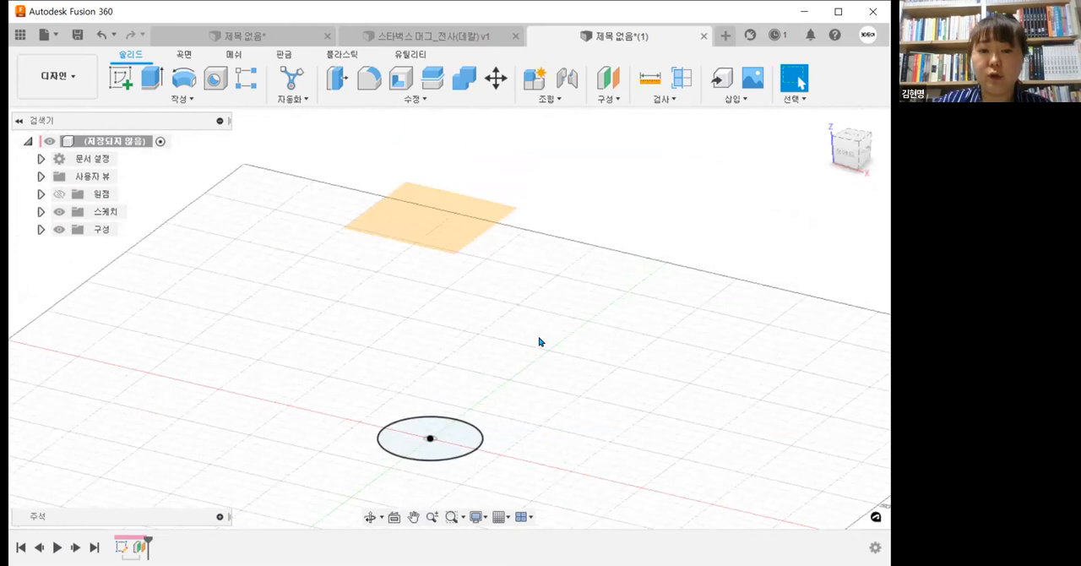
{"action": "left_click", "coordinate": [439, 223]}
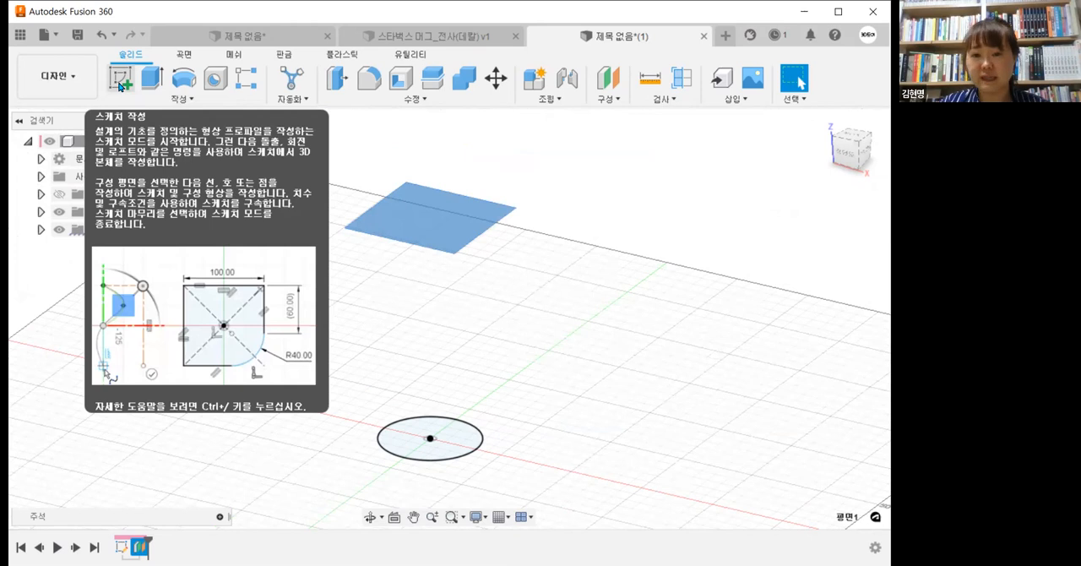
{"action": "left_click", "coordinate": [121, 81]}
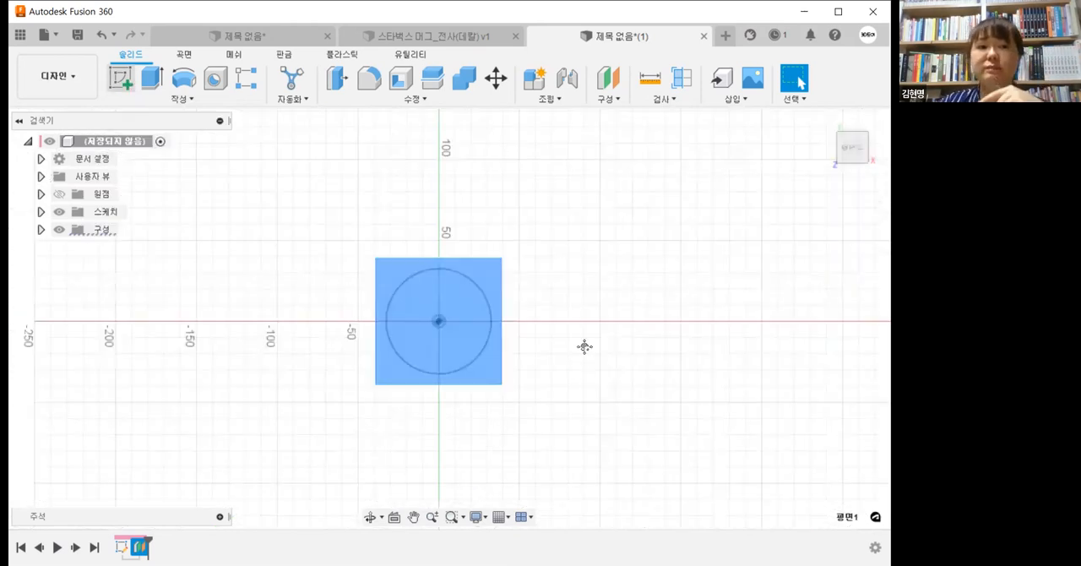
{"action": "left_click", "coordinate": [153, 76]}
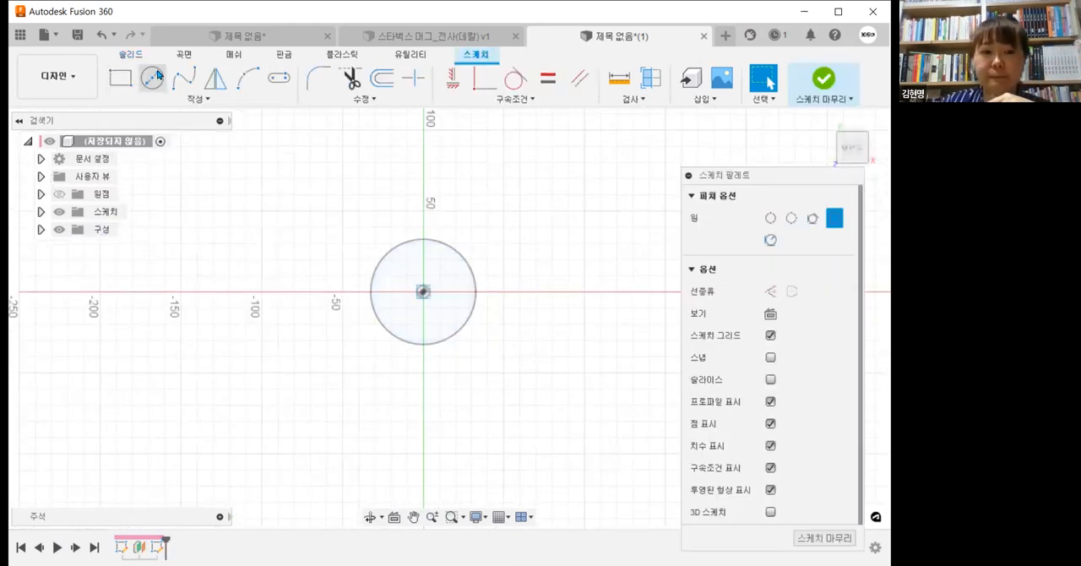
{"action": "left_click", "coordinate": [422, 291]}
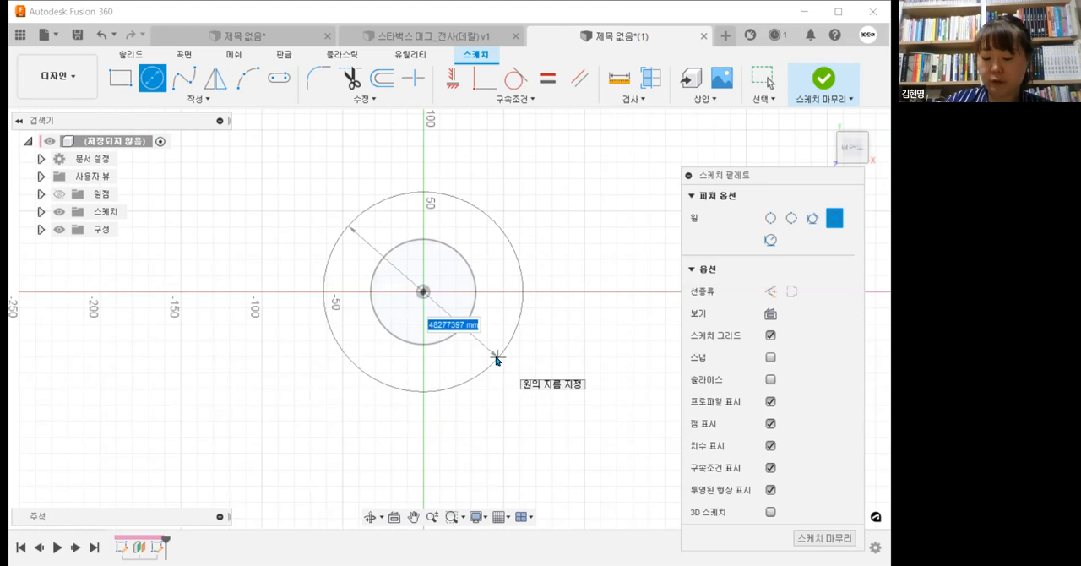
{"action": "type", "text": "90"}
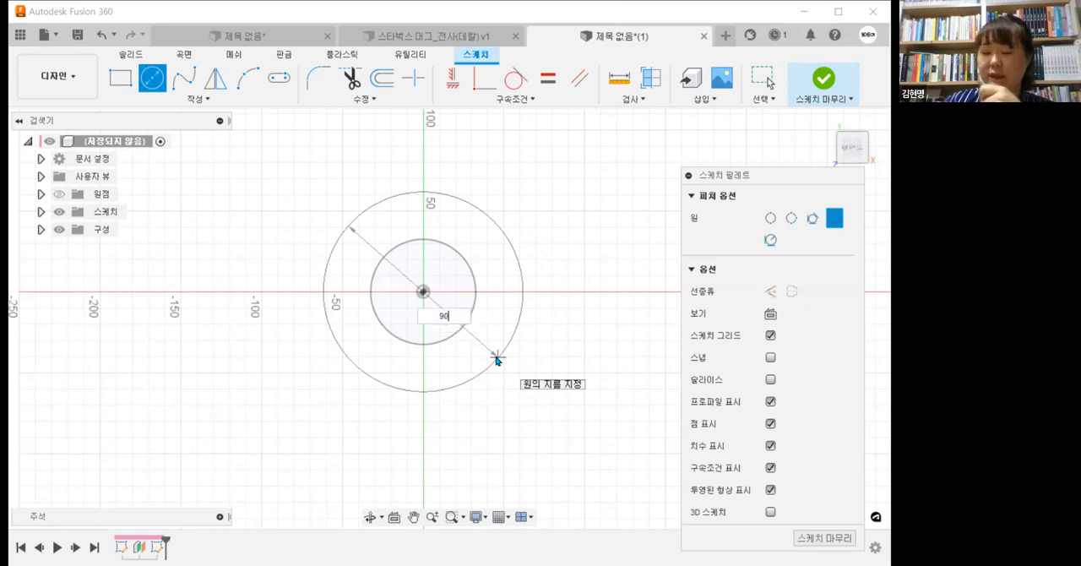
{"action": "key", "text": "Return"}
{"action": "key", "text": "Escape"}
{"action": "mouse_move", "coordinate": [530, 409]}
{"action": "middle_mouse_down", "text": "shift"}
{"action": "mouse_move", "coordinate": [541, 309]}
{"action": "mouse_move", "coordinate": [590, 308]}
{"action": "middle_mouse_up", "text": "shift"}
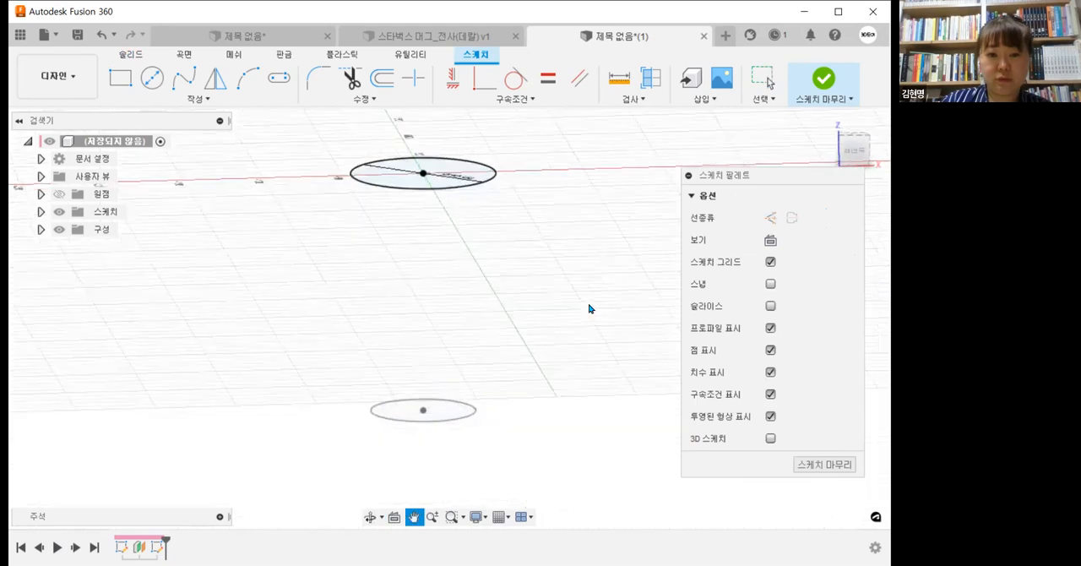
{"action": "left_click", "coordinate": [823, 79]}
Step: Loft between the upper and lower circle profiles as a new body
{"action": "middle_click_drag", "start_coordinate": [496, 357], "coordinate": [453, 360], "text": "shift"}
{"action": "left_click", "coordinate": [226, 100]}
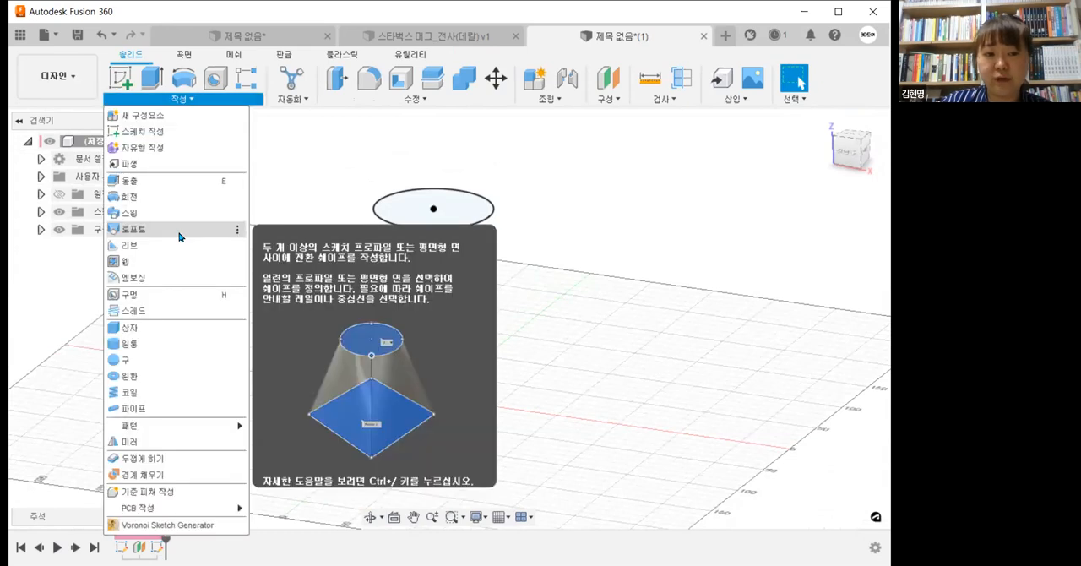
{"action": "left_click", "coordinate": [179, 235]}
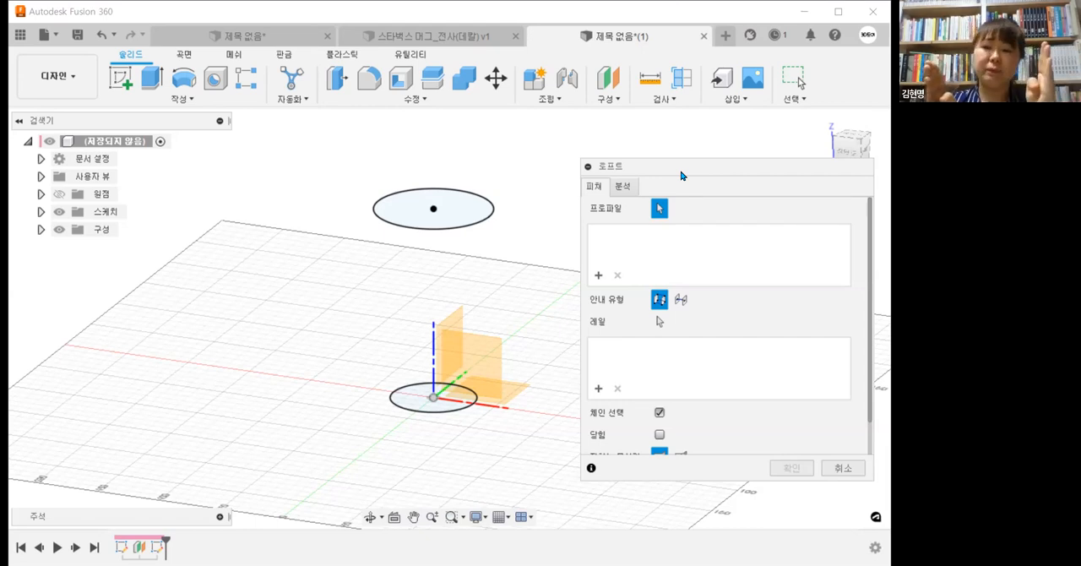
{"action": "left_click", "coordinate": [616, 98]}
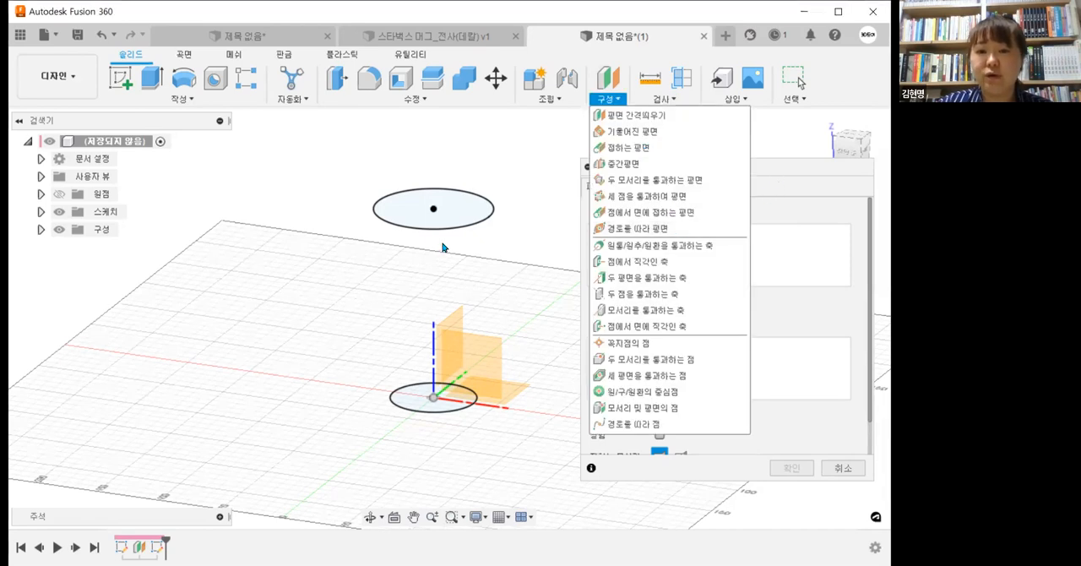
{"action": "left_click", "coordinate": [417, 399]}
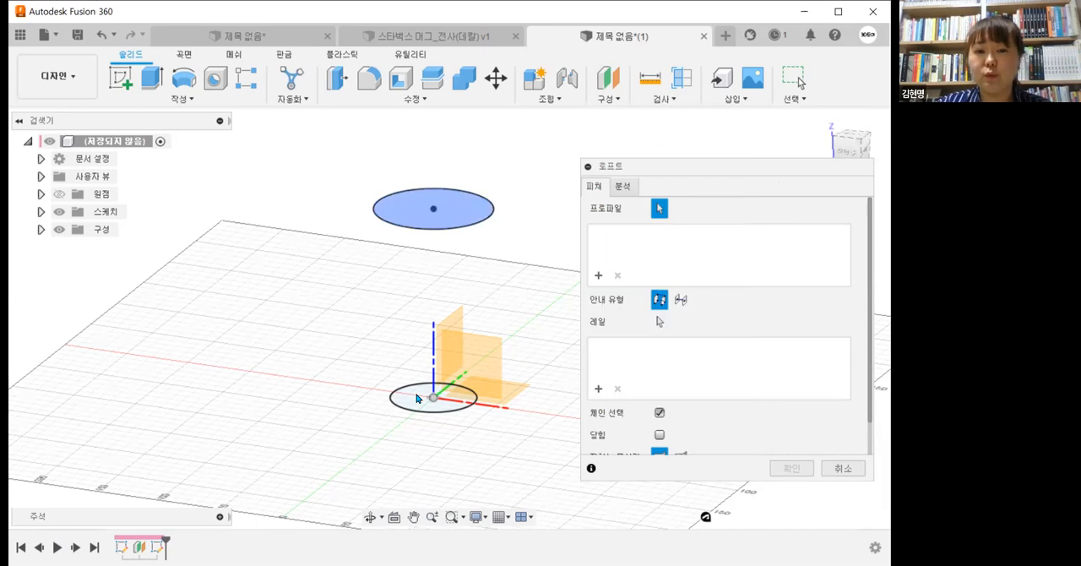
{"action": "left_click", "coordinate": [417, 399]}
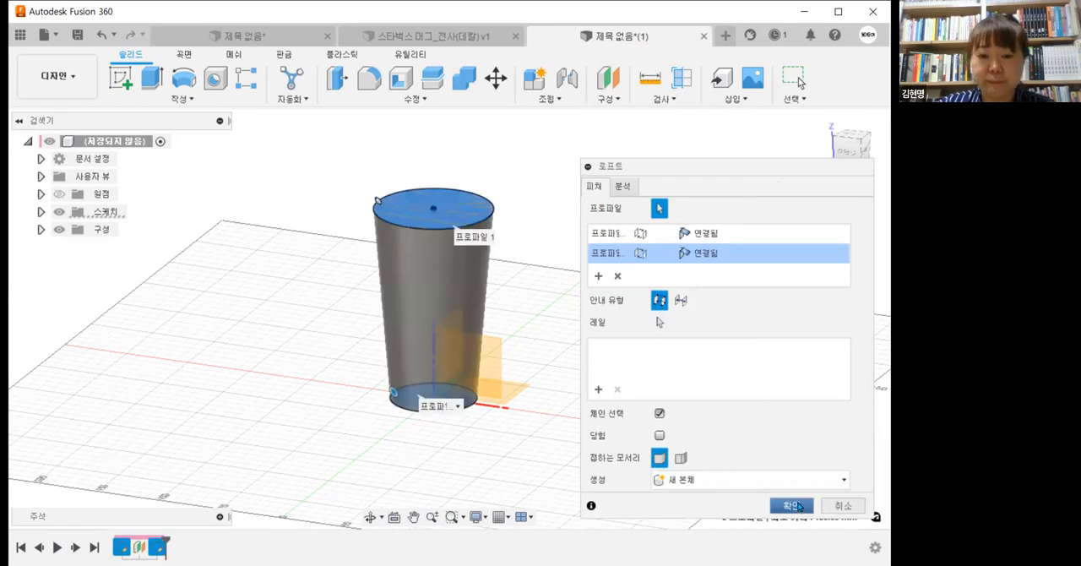
{"action": "left_click", "coordinate": [799, 506]}
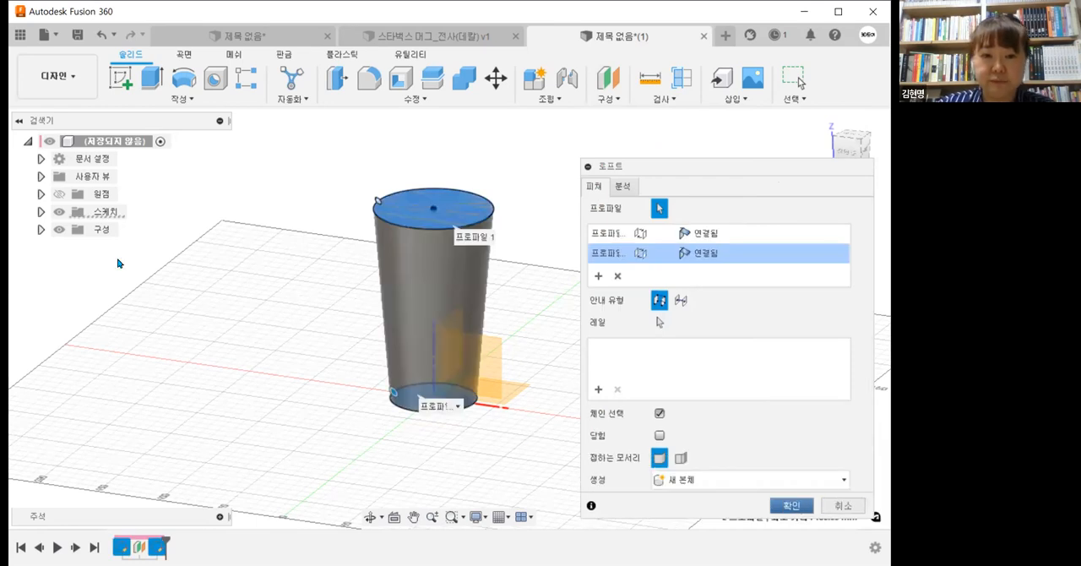
Step: Reopen the base circle sketch, the offset plane and the upper circle sketch to review their dimensions
{"action": "double_click", "coordinate": [121, 547]}
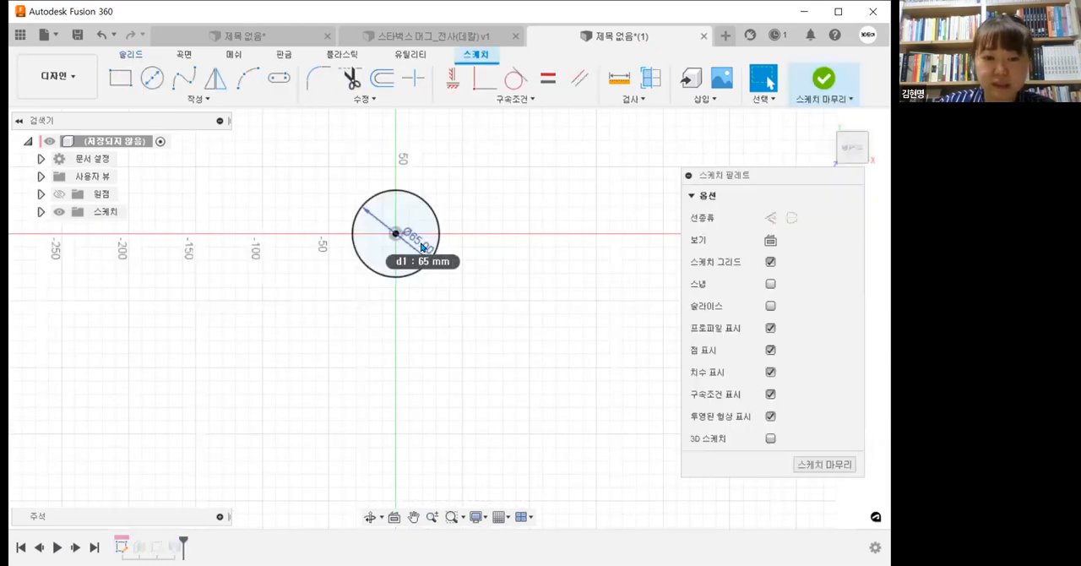
{"action": "left_click", "coordinate": [811, 83]}
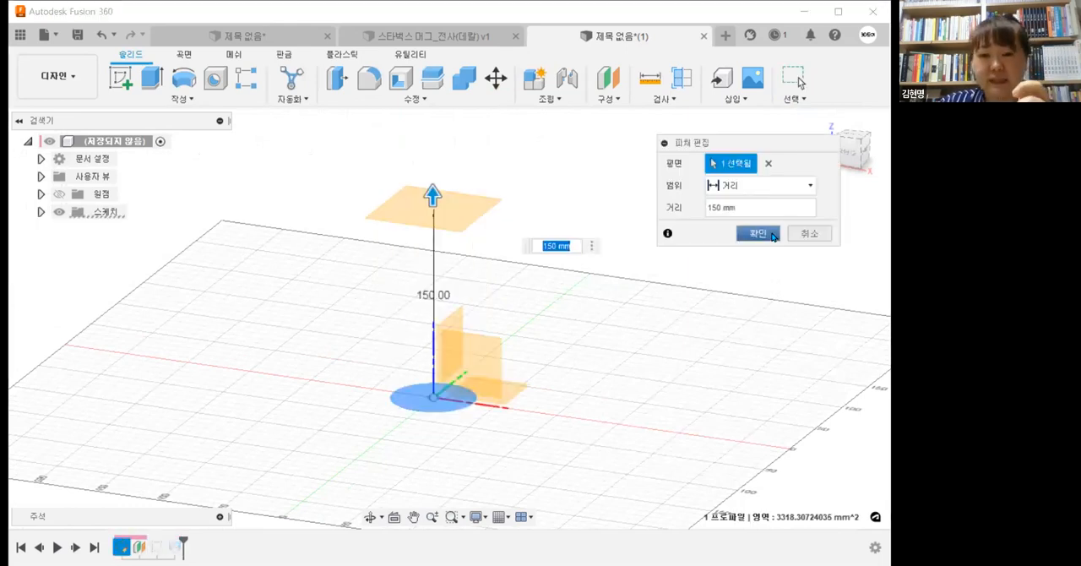
{"action": "left_click", "coordinate": [757, 233]}
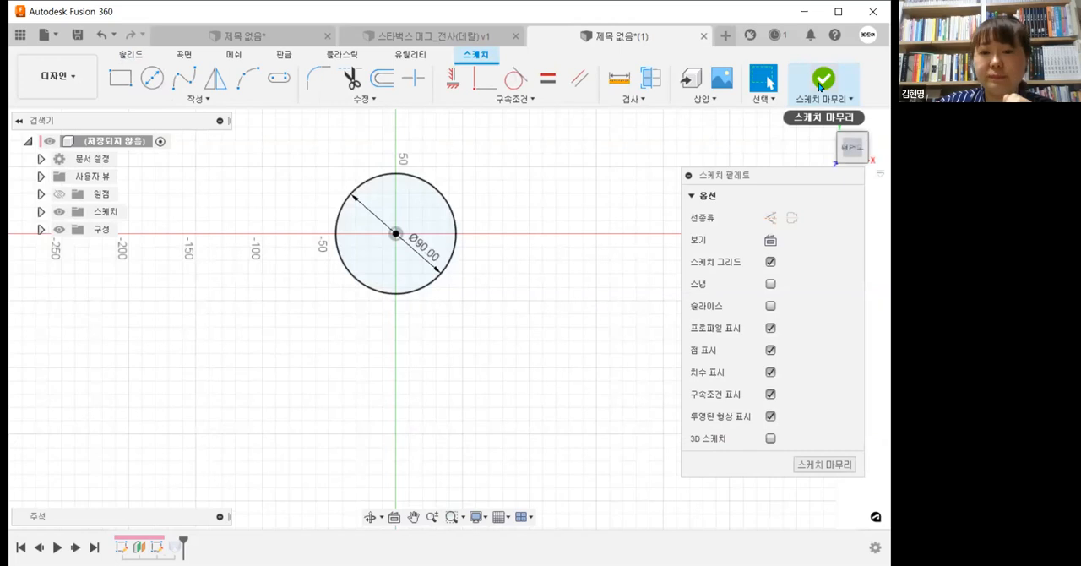
{"action": "left_click", "coordinate": [819, 85]}
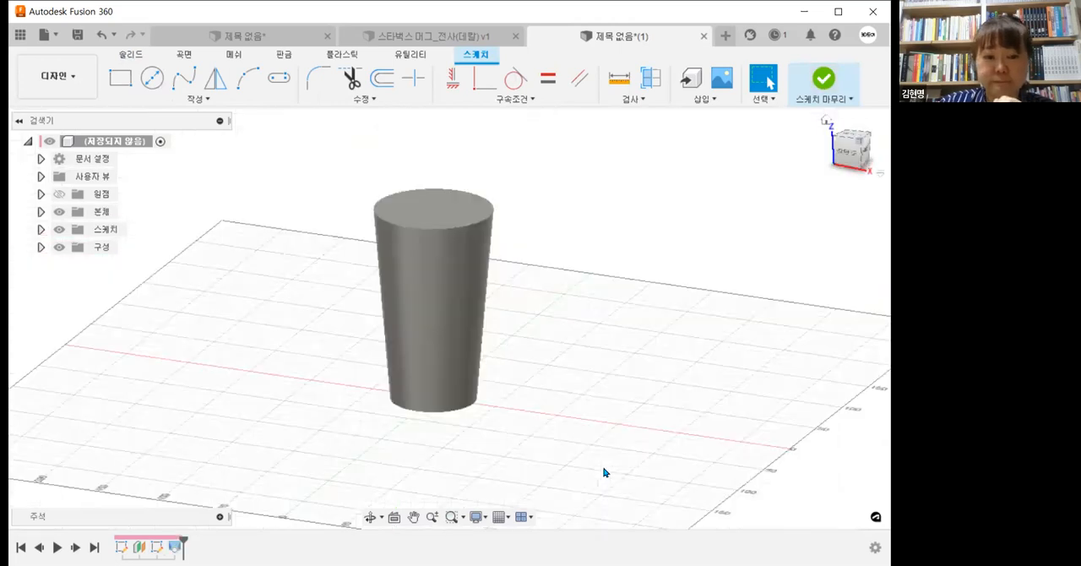
Step: Set the visual style to shaded with visible edges only
{"action": "left_click", "coordinate": [479, 517]}
{"action": "mouse_move", "coordinate": [607, 400]}
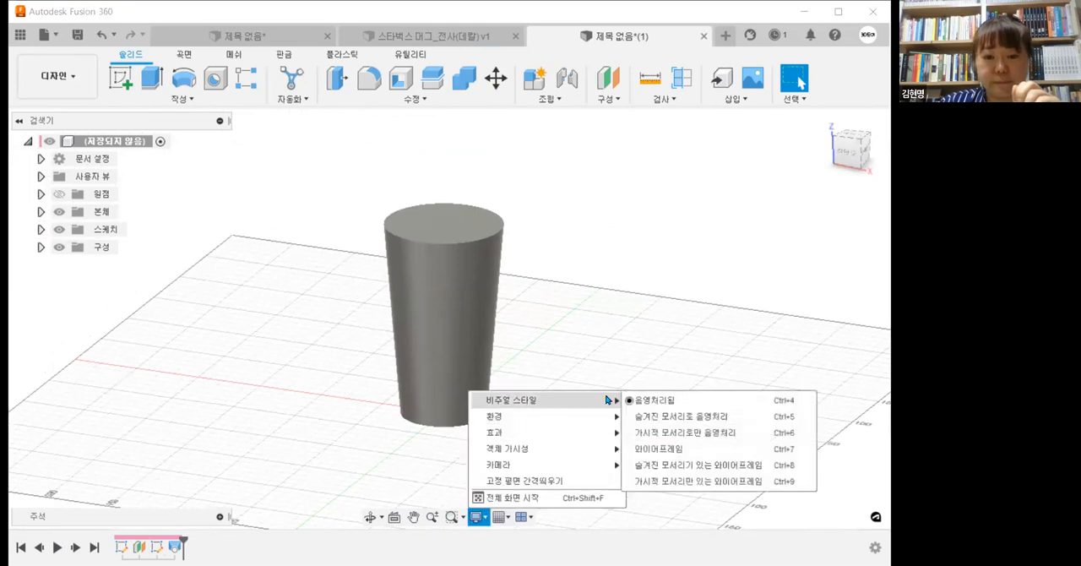
{"action": "left_click", "coordinate": [691, 432]}
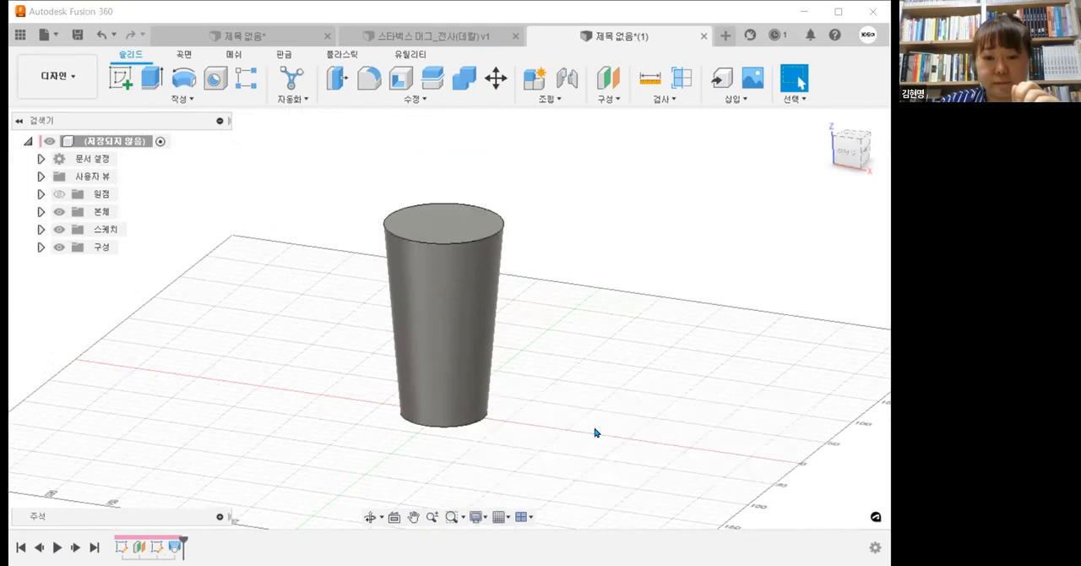
Step: Shell the tapered body from its top face with an inside thickness of 4 mm
{"action": "mouse_move", "coordinate": [591, 379]}
{"action": "middle_mouse_down", "text": "shift"}
{"action": "mouse_move", "coordinate": [582, 416]}
{"action": "mouse_move", "coordinate": [589, 377]}
{"action": "middle_mouse_up", "text": "shift"}
{"action": "scroll", "coordinate": [471, 249], "scroll_direction": "up", "scroll_amount": 1}
{"action": "middle_click_drag", "start_coordinate": [470, 248], "coordinate": [514, 332]}
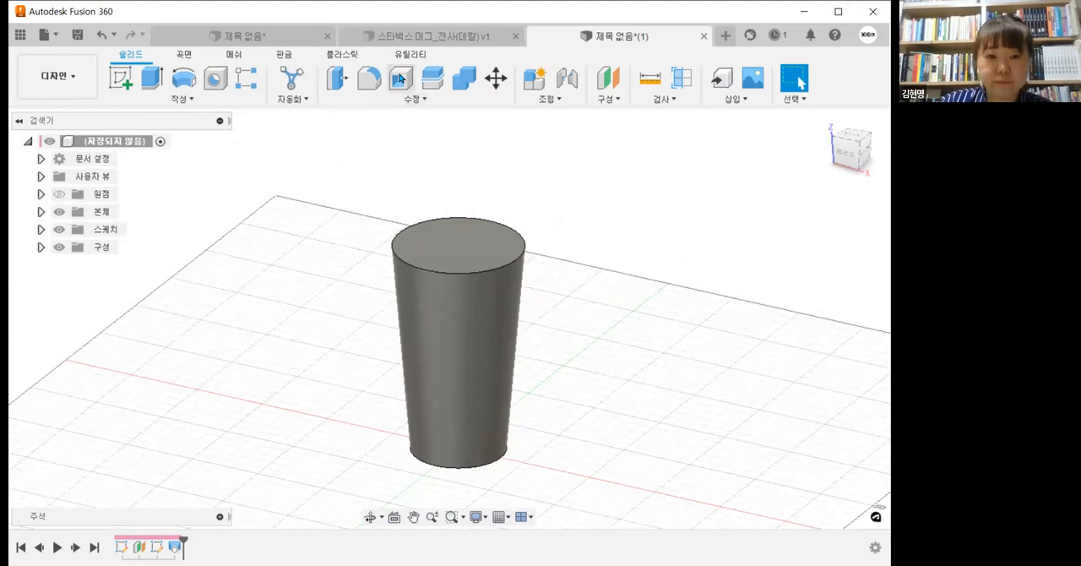
{"action": "left_click", "coordinate": [440, 244]}
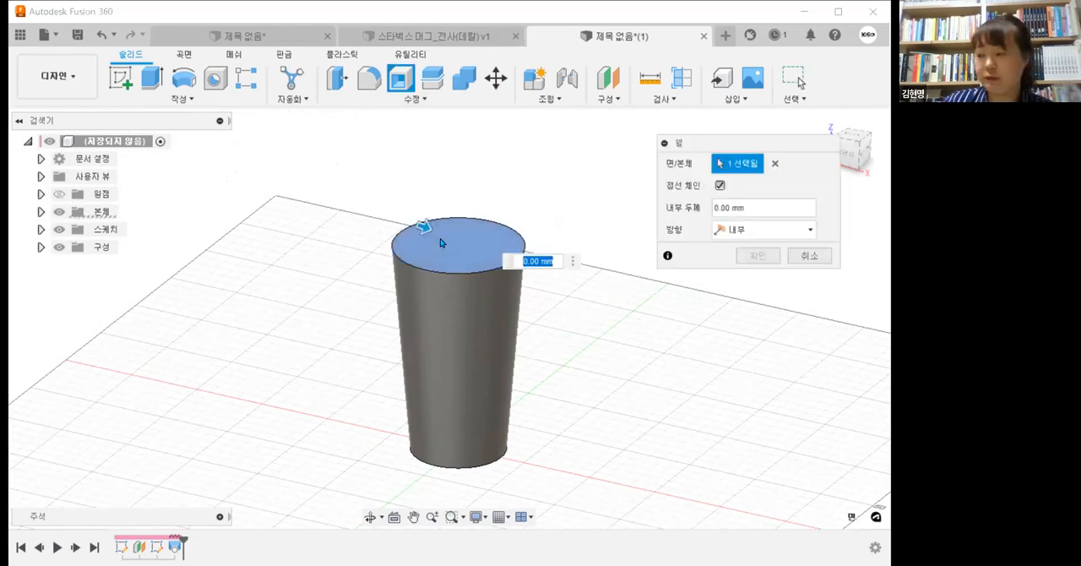
{"action": "type", "text": "3"}
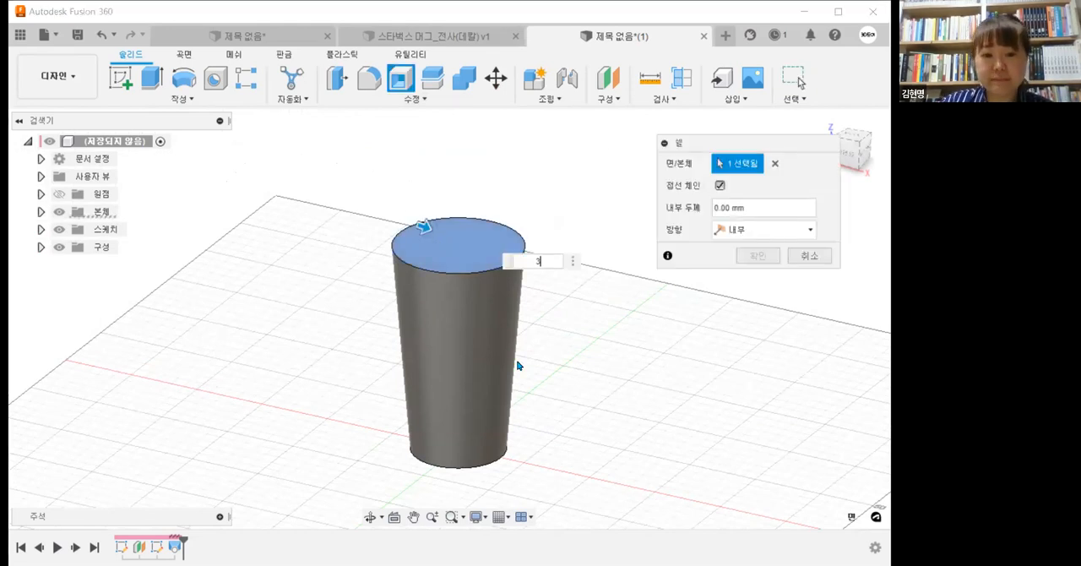
{"action": "left_click_drag", "start_coordinate": [742, 206], "coordinate": [569, 209]}
{"action": "type", "text": "4"}
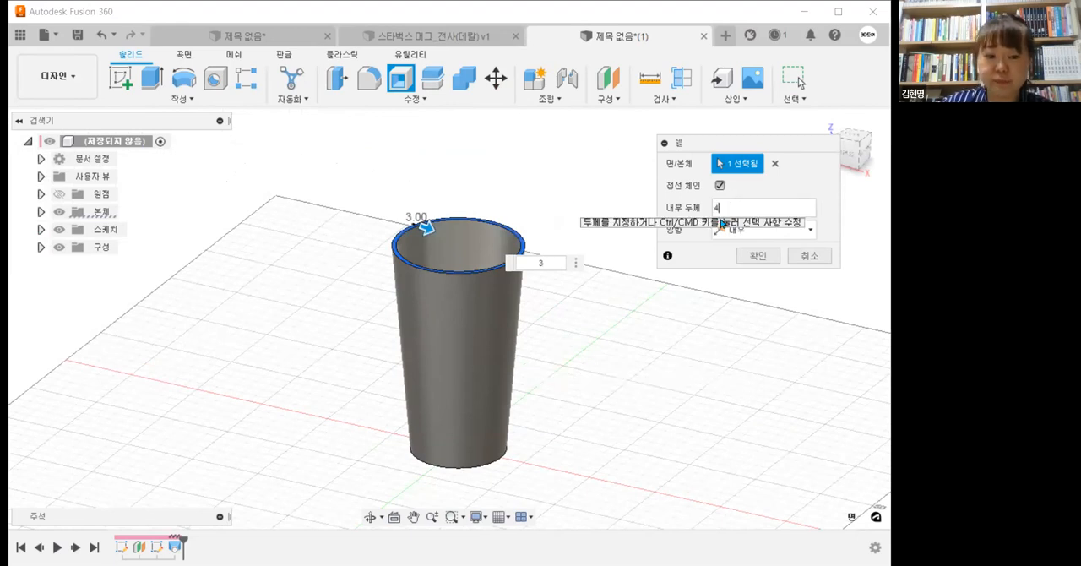
{"action": "left_click", "coordinate": [762, 264]}
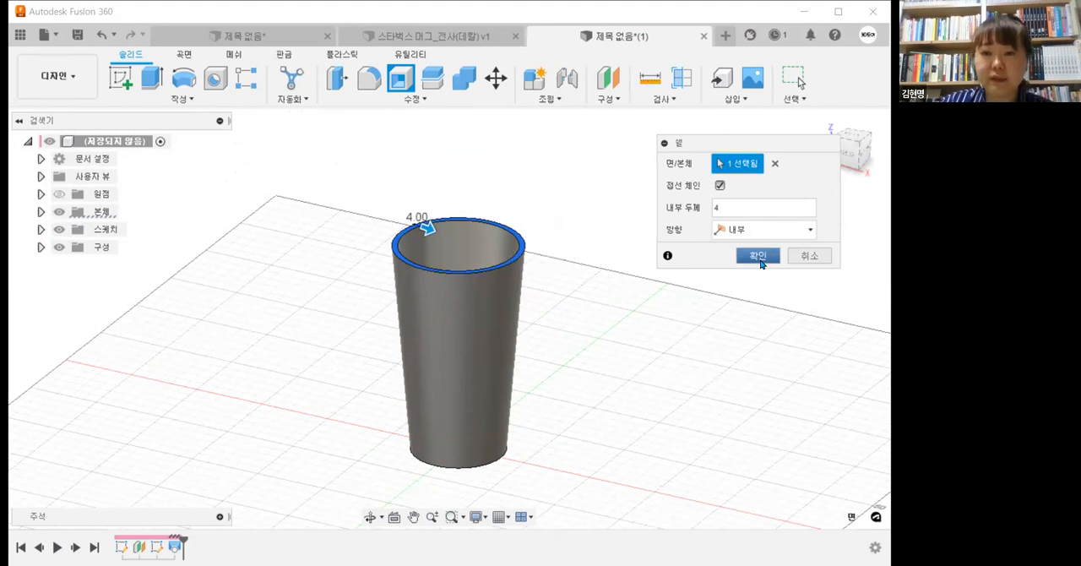
{"action": "mouse_move", "coordinate": [617, 431]}
{"action": "middle_mouse_down", "text": "shift"}
{"action": "mouse_move", "coordinate": [612, 509]}
{"action": "mouse_move", "coordinate": [614, 441]}
{"action": "middle_mouse_up", "text": "shift"}
{"action": "middle_click_drag", "start_coordinate": [520, 405], "coordinate": [484, 423], "text": "shift"}
{"action": "scroll", "coordinate": [511, 433], "scroll_direction": "down", "scroll_amount": 1}
{"action": "mouse_move", "coordinate": [515, 407]}
{"action": "middle_mouse_down", "text": "shift"}
{"action": "mouse_move", "coordinate": [533, 369]}
{"action": "mouse_move", "coordinate": [537, 382]}
{"action": "mouse_move", "coordinate": [520, 399]}
{"action": "middle_mouse_up", "text": "shift"}
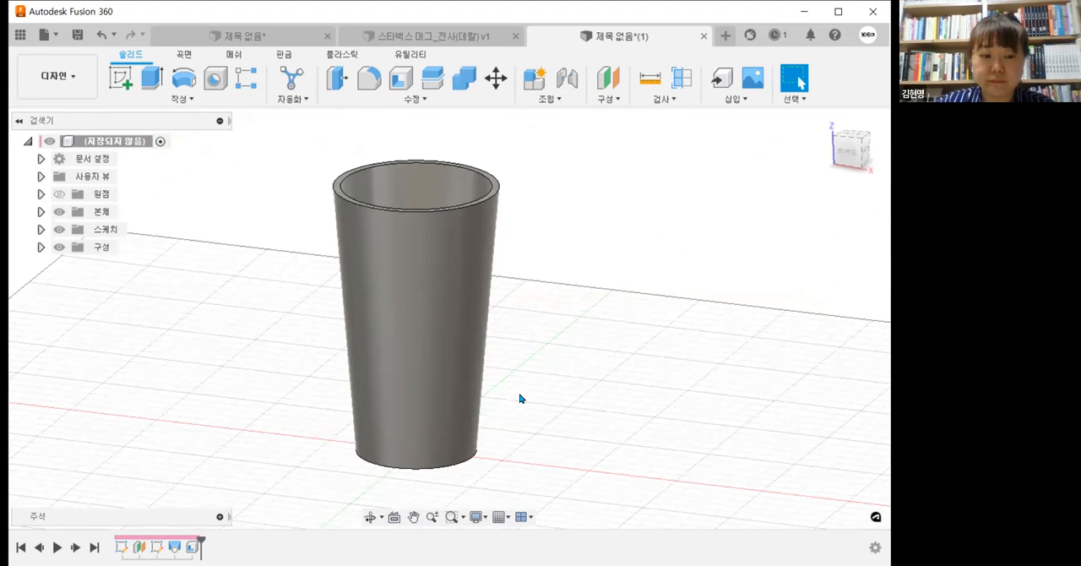
Step: Look at the finished handled mug in the other open document, and return to the tapered cup
{"action": "left_click", "coordinate": [847, 152]}
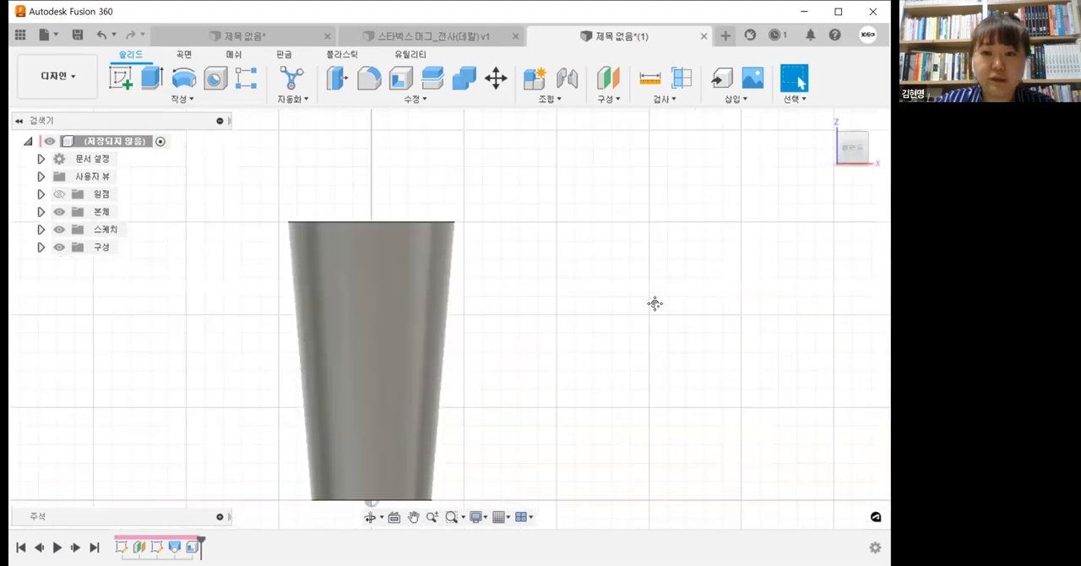
{"action": "middle_click_drag", "start_coordinate": [654, 303], "coordinate": [633, 256]}
{"action": "middle_click_drag", "start_coordinate": [633, 256], "coordinate": [781, 181], "text": "shift"}
{"action": "left_click", "coordinate": [854, 149]}
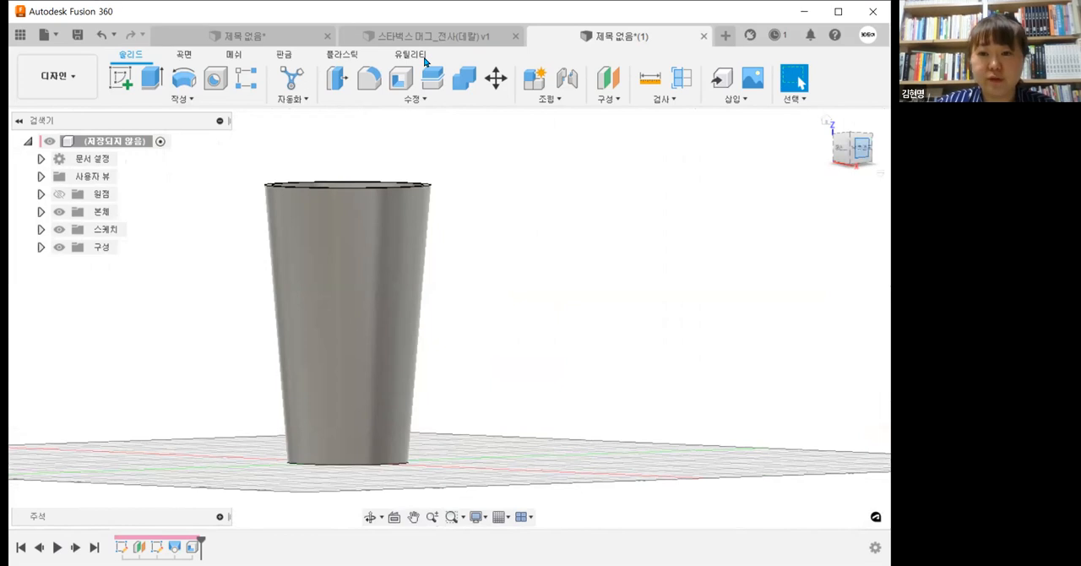
{"action": "left_click", "coordinate": [439, 36]}
{"action": "middle_click_drag", "start_coordinate": [626, 294], "coordinate": [586, 279]}
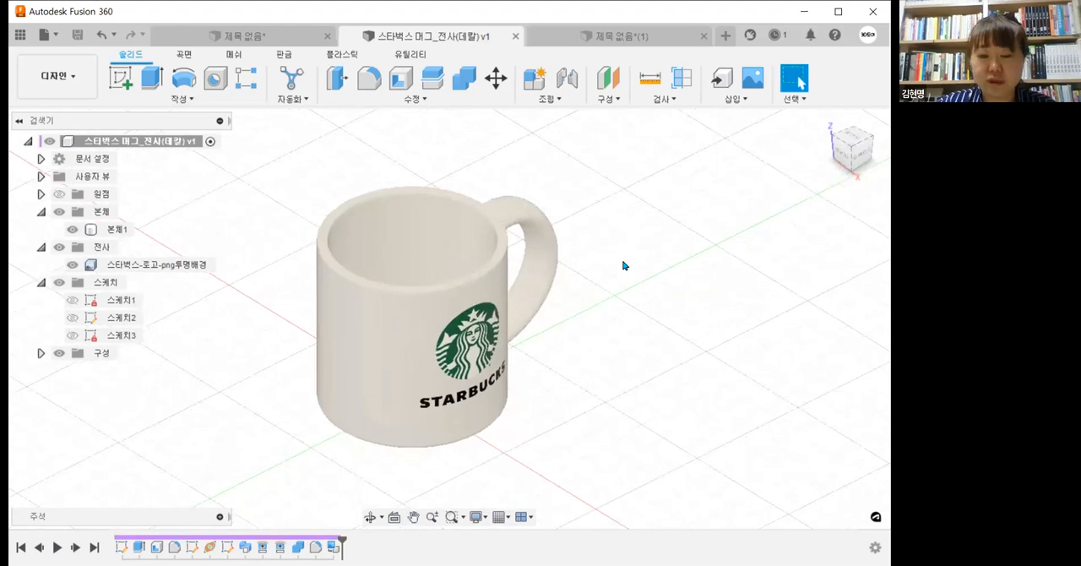
{"action": "left_click", "coordinate": [616, 37]}
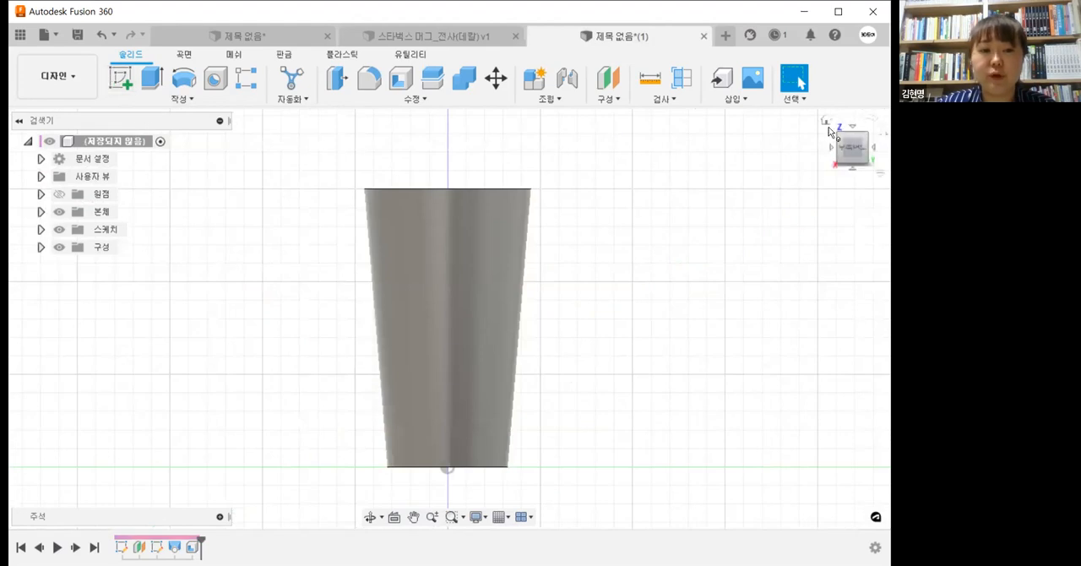
Step: Start a new sketch on the vertical XZ plane through the cup's axis
{"action": "left_click", "coordinate": [827, 123]}
{"action": "left_click", "coordinate": [121, 79]}
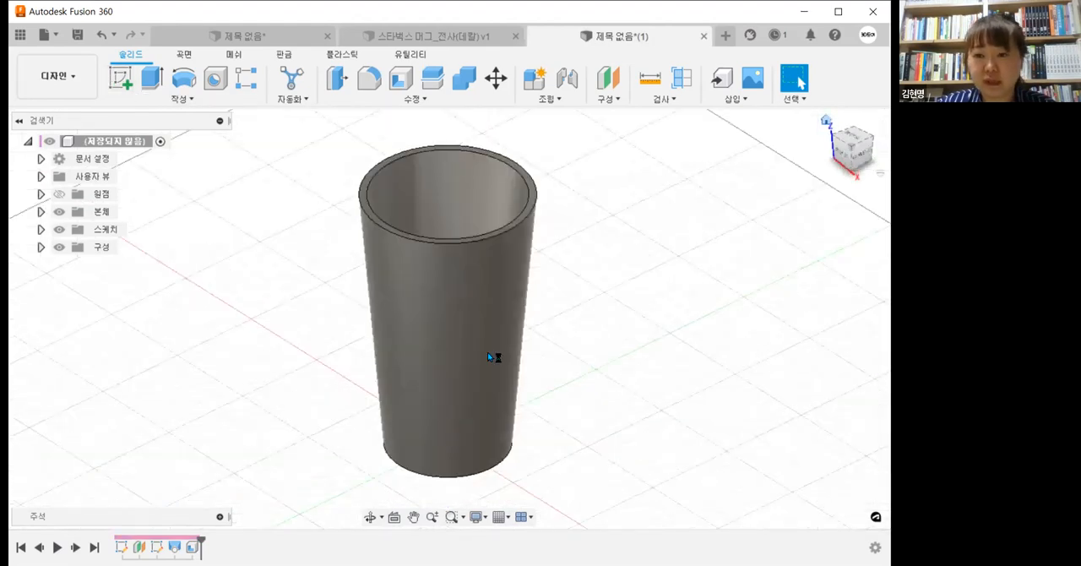
{"action": "left_click", "coordinate": [499, 434]}
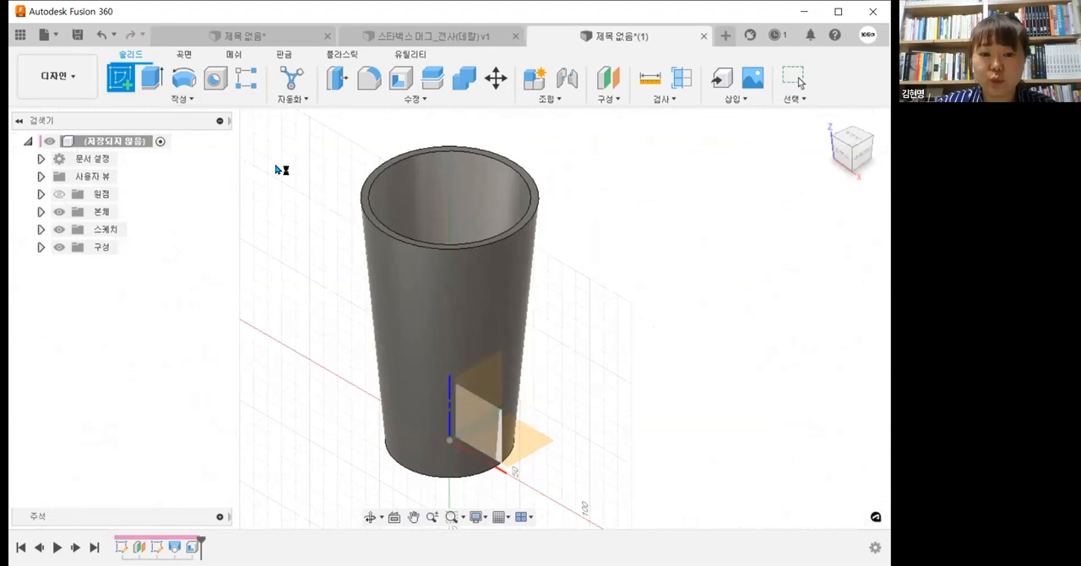
{"action": "left_click", "coordinate": [124, 82]}
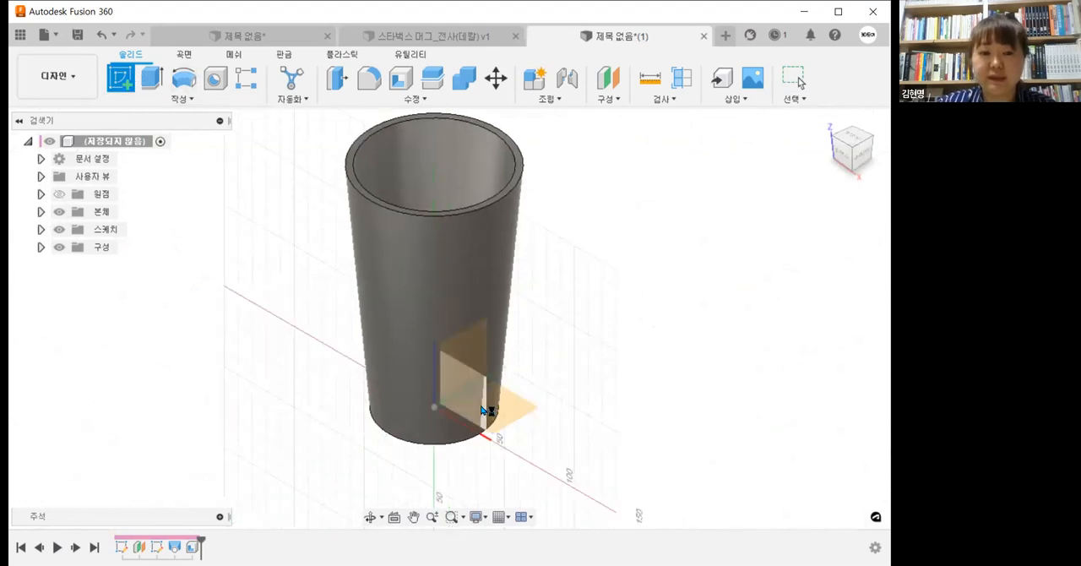
{"action": "left_click", "coordinate": [485, 412]}
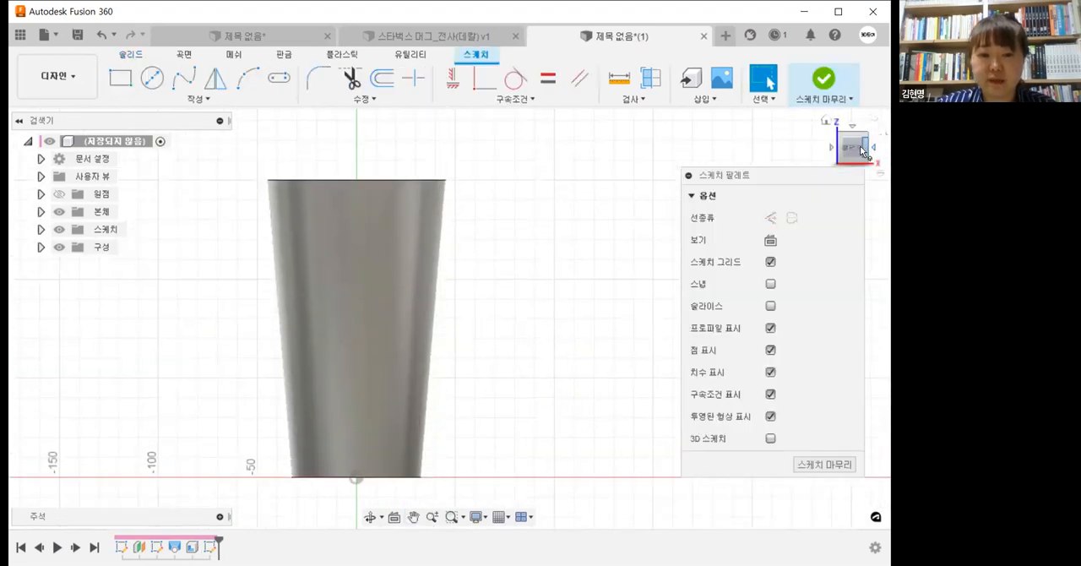
Step: Draw a four-point fit spline curving outward beside the cup's wall as the handle path, and finish the sketch
{"action": "middle_click_drag", "start_coordinate": [540, 310], "coordinate": [532, 311]}
{"action": "left_click", "coordinate": [184, 78]}
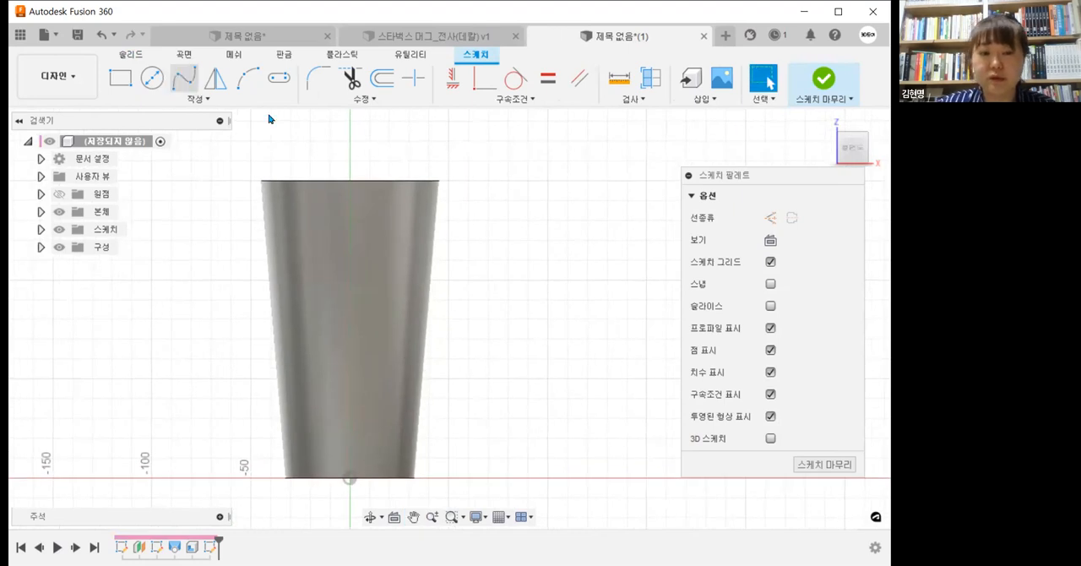
{"action": "left_click", "coordinate": [452, 223]}
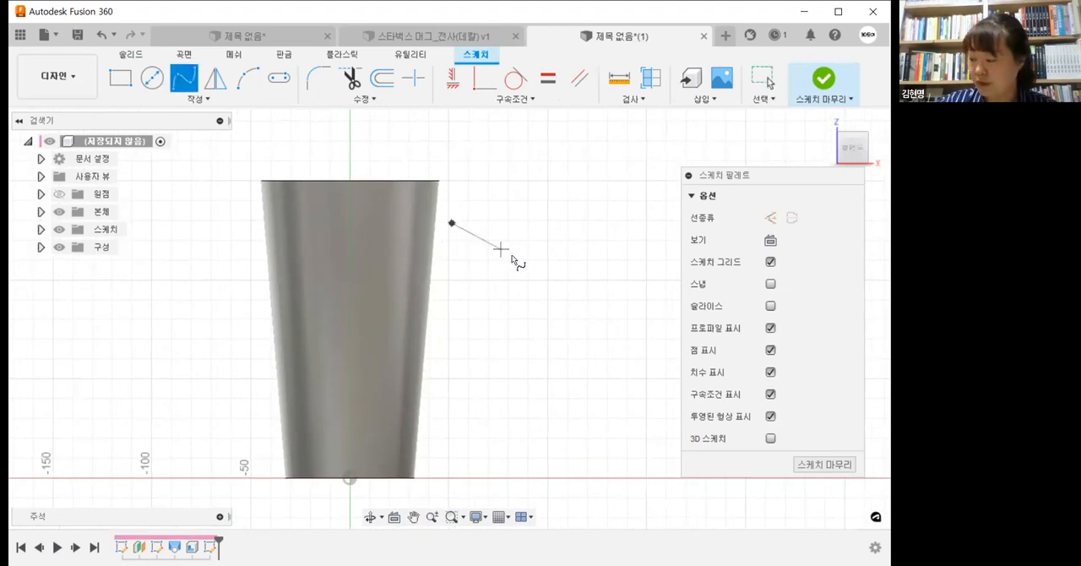
{"action": "left_click", "coordinate": [518, 249]}
{"action": "left_click", "coordinate": [481, 360]}
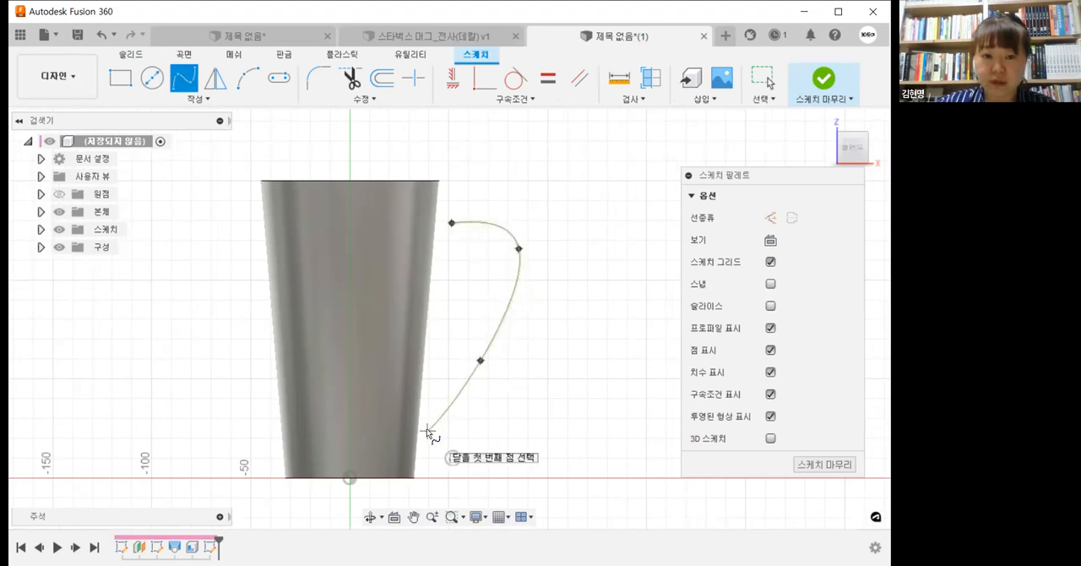
{"action": "double_click", "coordinate": [426, 431]}
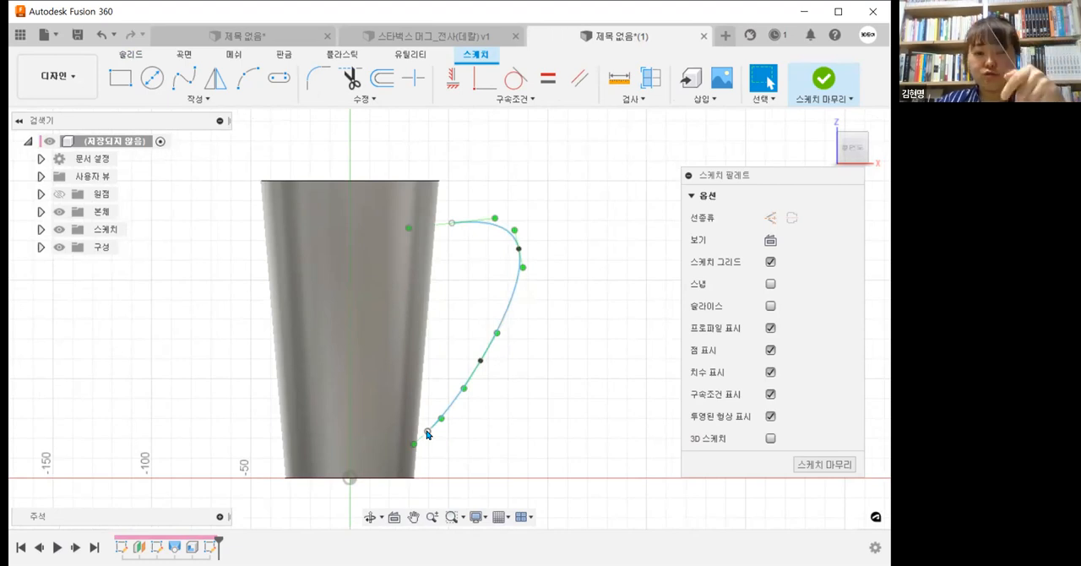
{"action": "mouse_move", "coordinate": [505, 381]}
{"action": "middle_mouse_down"}
{"action": "mouse_move", "coordinate": [509, 360]}
{"action": "mouse_move", "coordinate": [519, 371]}
{"action": "middle_mouse_up"}
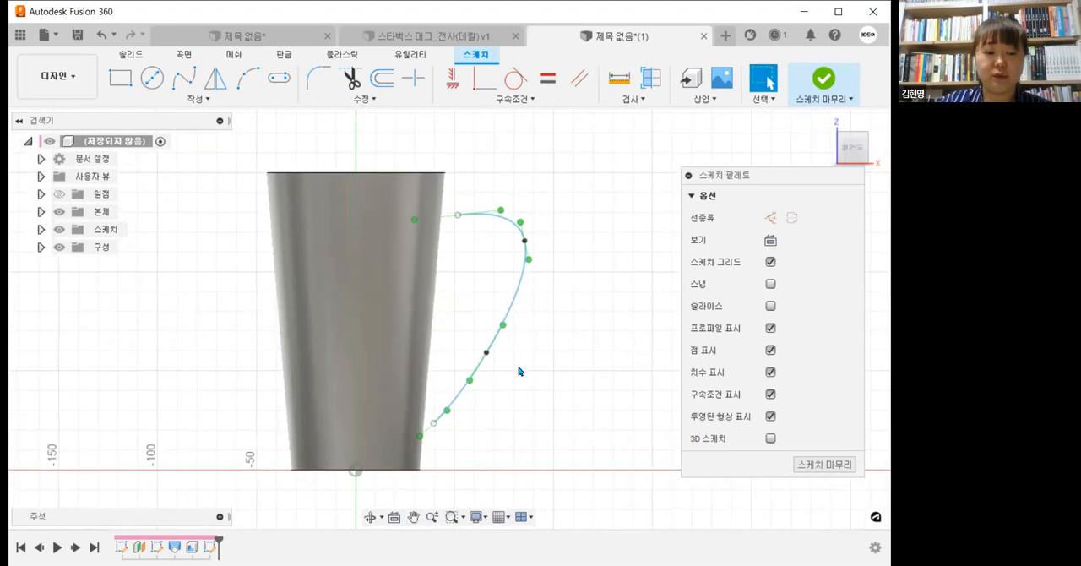
{"action": "left_click", "coordinate": [637, 275]}
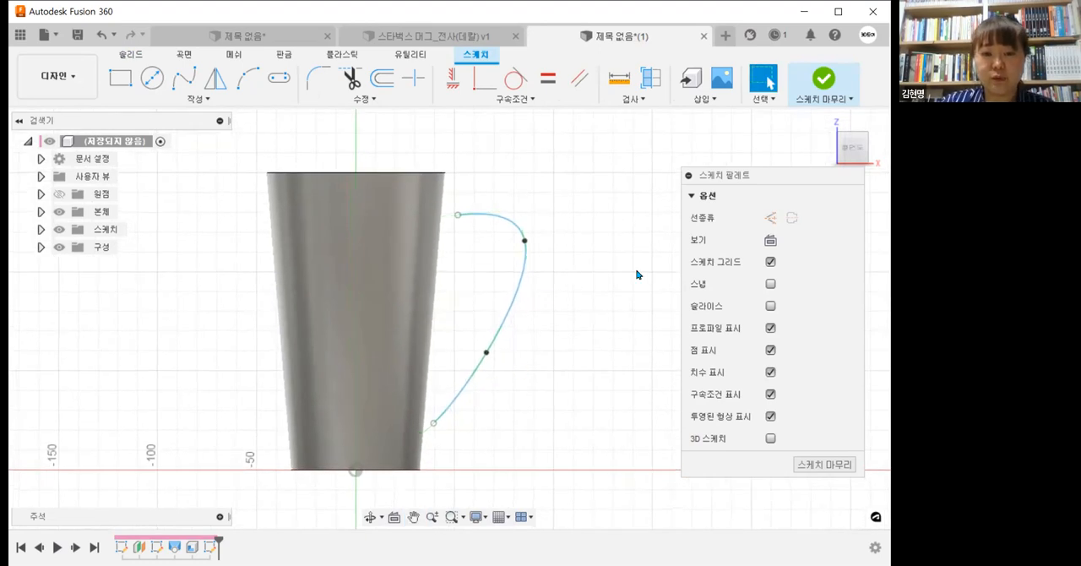
{"action": "left_click", "coordinate": [826, 85]}
{"action": "mouse_move", "coordinate": [683, 317]}
{"action": "middle_mouse_down"}
{"action": "mouse_move", "coordinate": [638, 329]}
{"action": "mouse_move", "coordinate": [644, 323]}
{"action": "middle_mouse_up"}
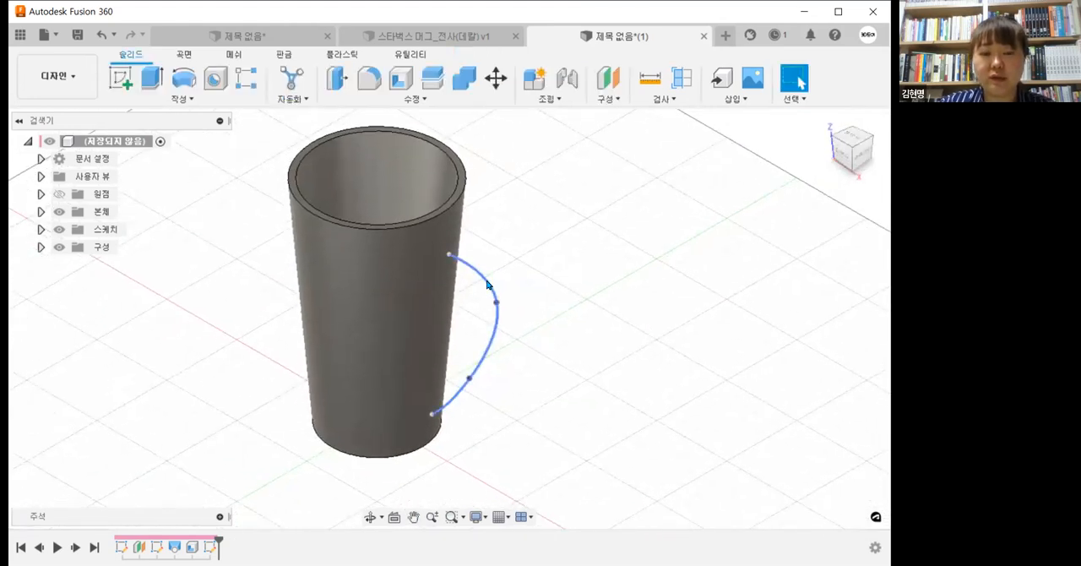
Step: Construct a plane along the handle spline near its upper end, at a proportional distance of about 0.13
{"action": "left_click", "coordinate": [605, 99]}
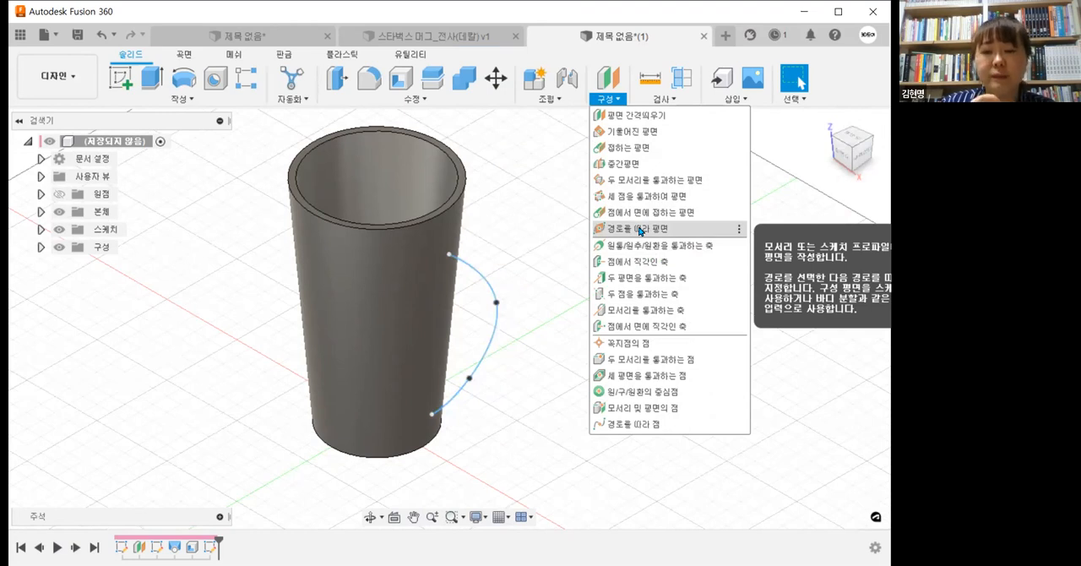
{"action": "left_click", "coordinate": [639, 229]}
{"action": "left_click", "coordinate": [473, 270]}
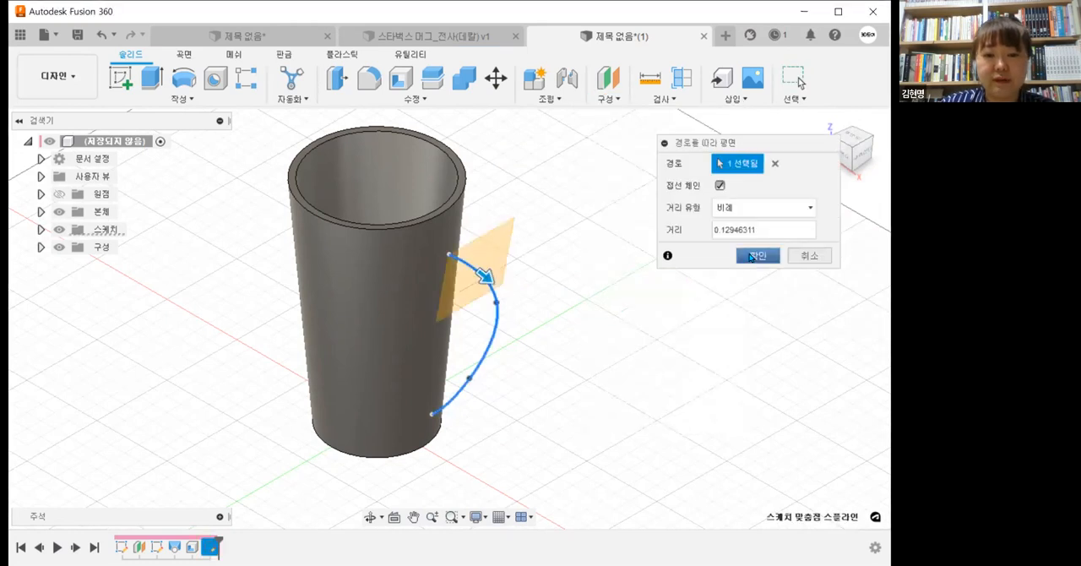
{"action": "left_click", "coordinate": [751, 255]}
{"action": "middle_click_drag", "start_coordinate": [693, 327], "coordinate": [703, 292], "text": "shift"}
Step: Start a sketch on the plane crossing the handle path and orient the view with the cup upright
{"action": "left_click", "coordinate": [501, 212]}
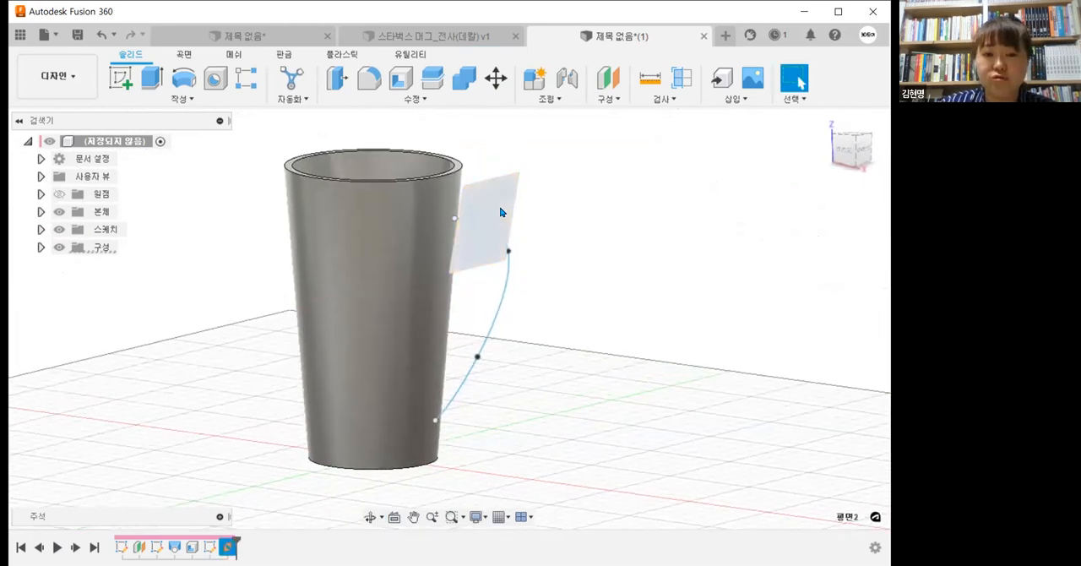
{"action": "right_click", "coordinate": [501, 212]}
{"action": "left_click", "coordinate": [525, 288]}
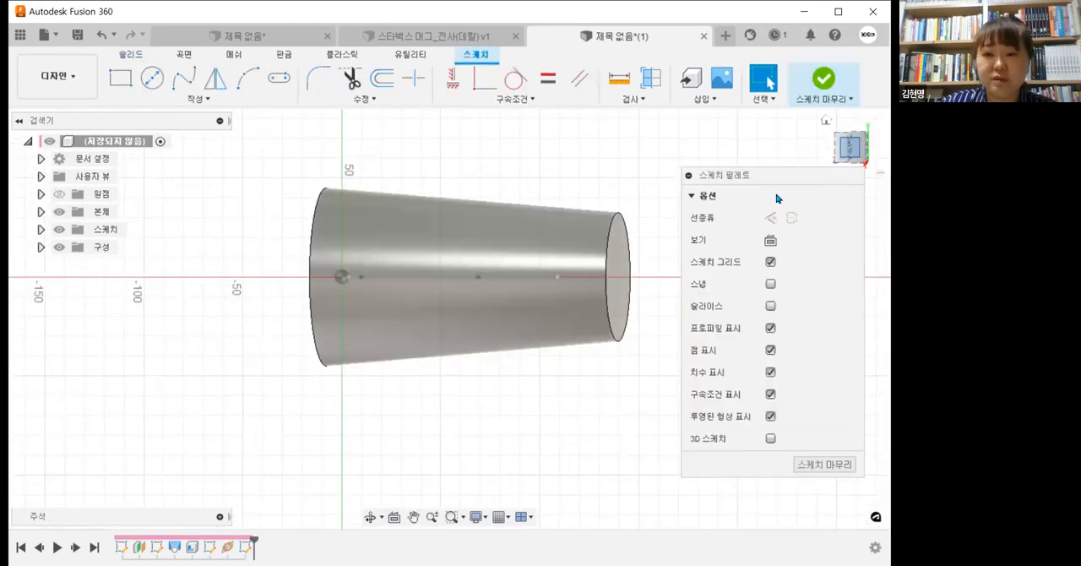
{"action": "middle_click_drag", "start_coordinate": [493, 313], "coordinate": [506, 377], "text": "shift"}
{"action": "left_click", "coordinate": [853, 151]}
Step: Draw an ellipse centred on the sketch origin with its long axis horizontal, as the handle cross-section
{"action": "scroll", "coordinate": [433, 258], "scroll_direction": "up", "scroll_amount": 1}
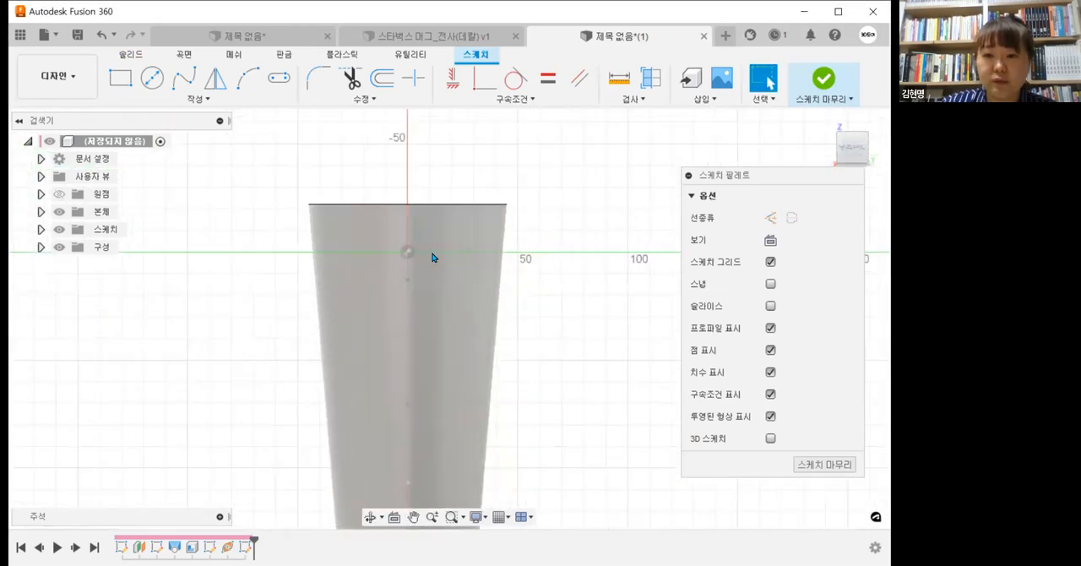
{"action": "scroll", "coordinate": [432, 257], "scroll_direction": "up", "scroll_amount": 2}
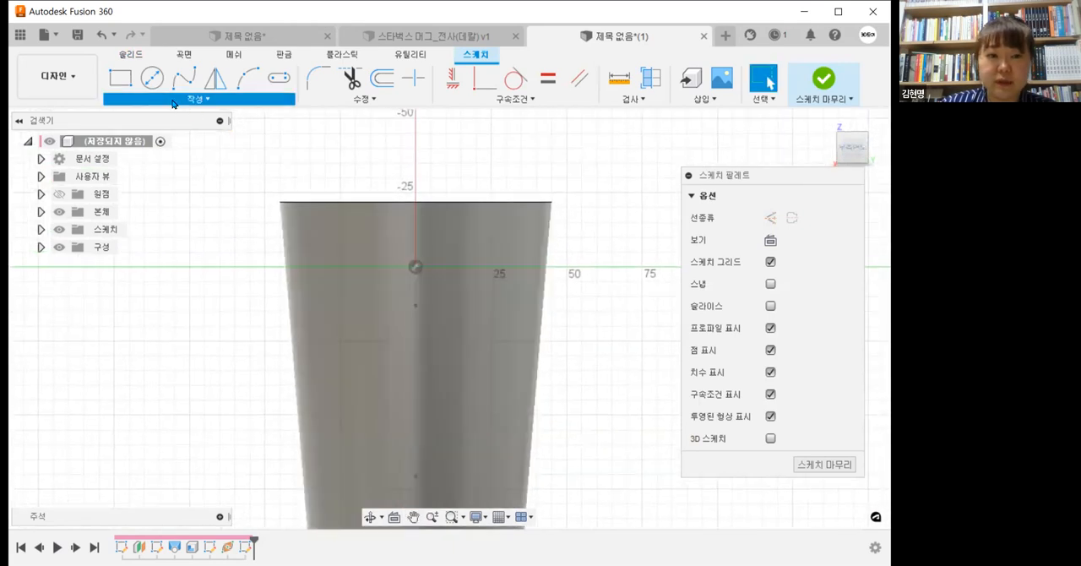
{"action": "left_click", "coordinate": [172, 101]}
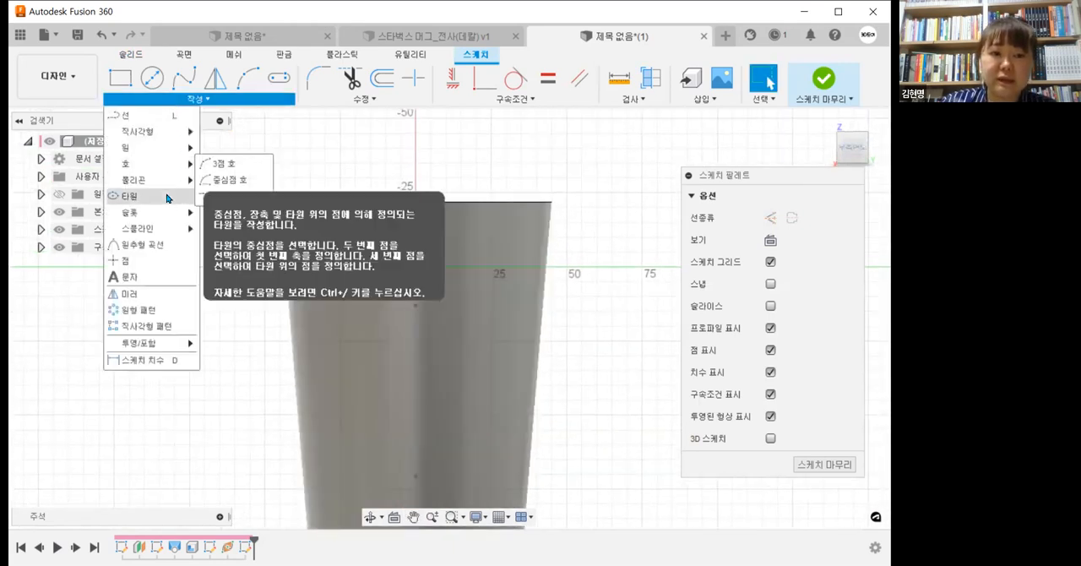
{"action": "left_click", "coordinate": [168, 198]}
{"action": "left_click", "coordinate": [415, 267]}
{"action": "left_click", "coordinate": [441, 256]}
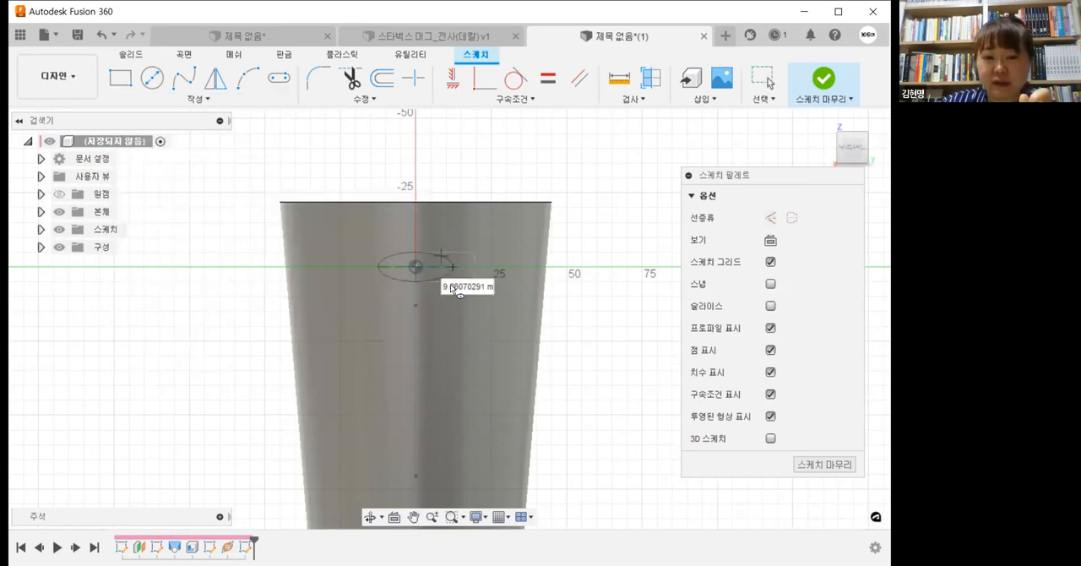
{"action": "left_click", "coordinate": [451, 286]}
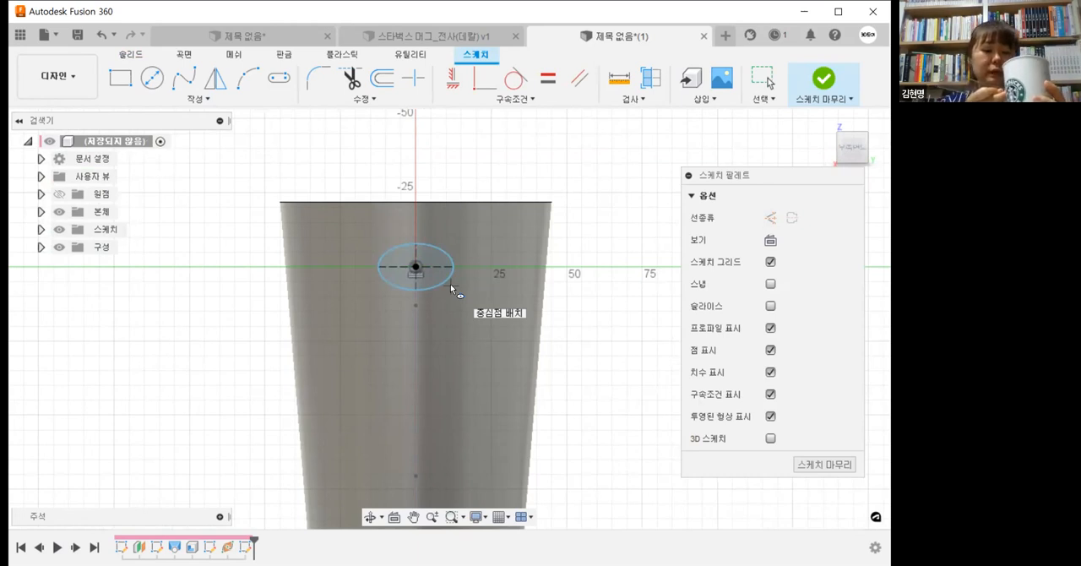
Step: Dimension the handle ellipse 15 mm wide and 6 mm high
{"action": "left_click", "coordinate": [267, 100]}
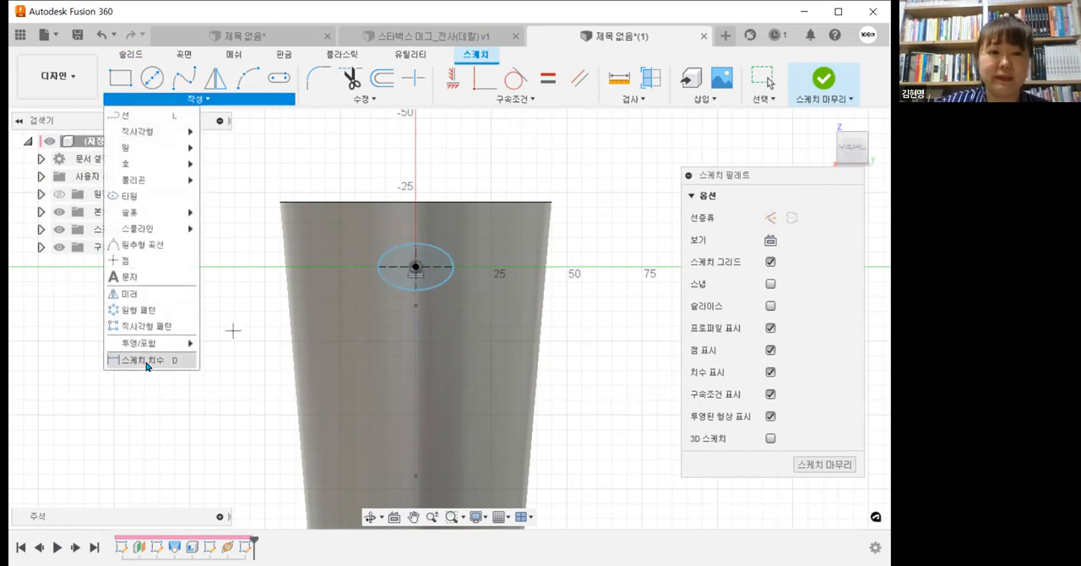
{"action": "left_click", "coordinate": [439, 180]}
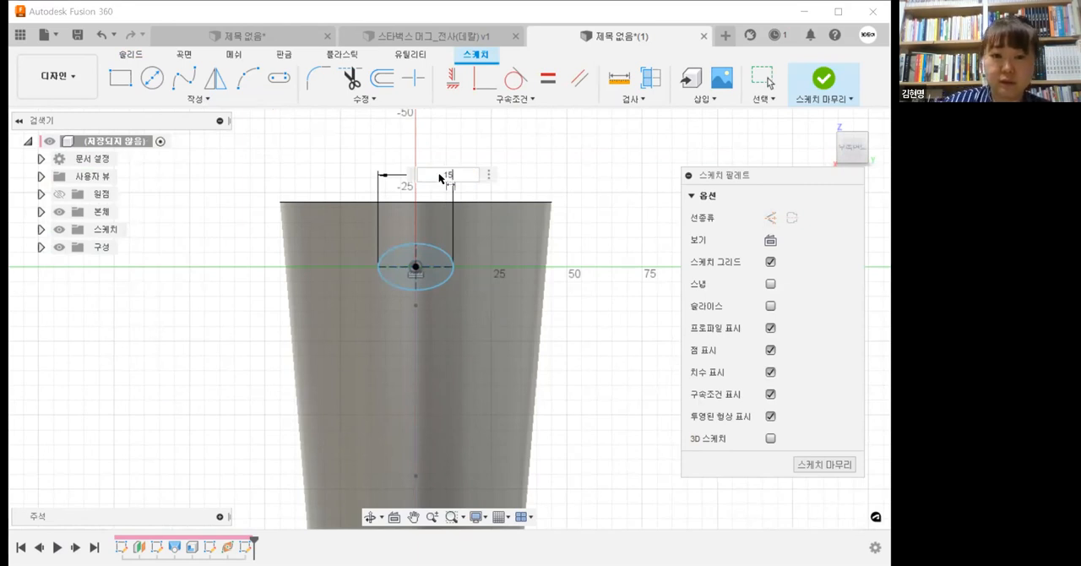
{"action": "type", "text": "15"}
{"action": "key", "text": "Return"}
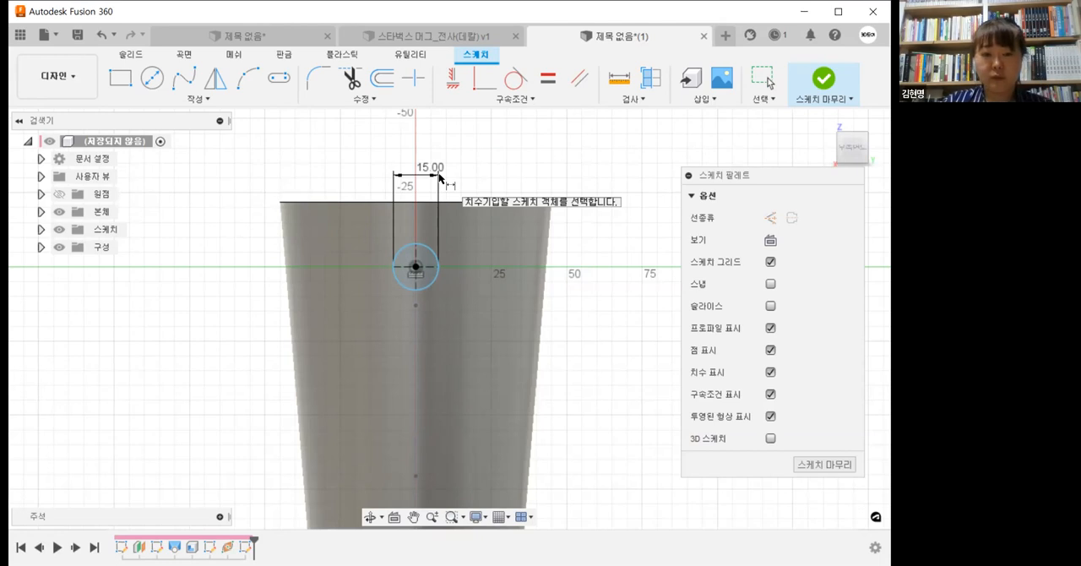
{"action": "scroll", "coordinate": [461, 263], "scroll_direction": "up", "scroll_amount": 1}
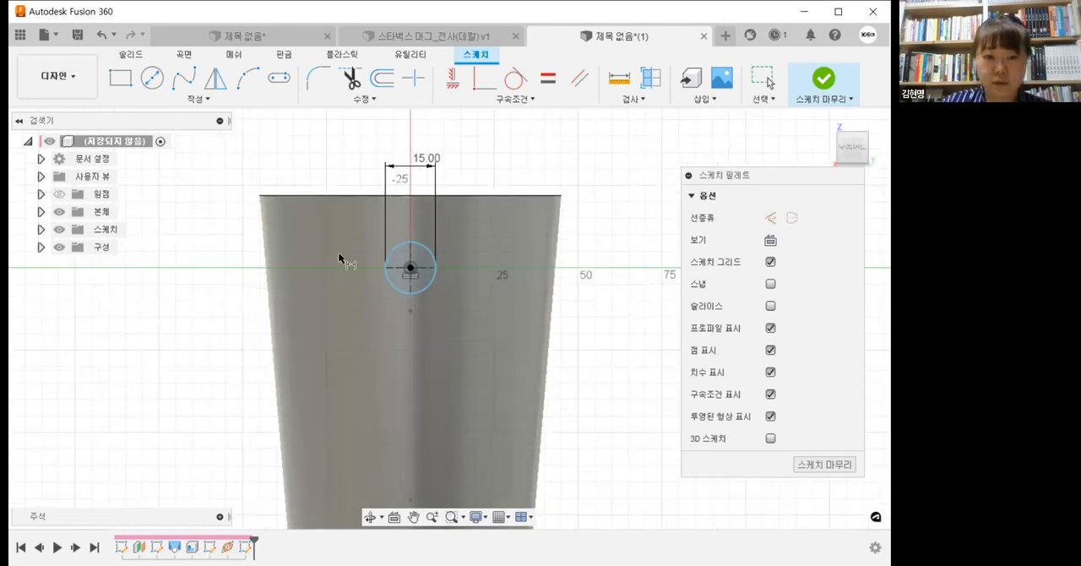
{"action": "scroll", "coordinate": [399, 263], "scroll_direction": "up", "scroll_amount": 2}
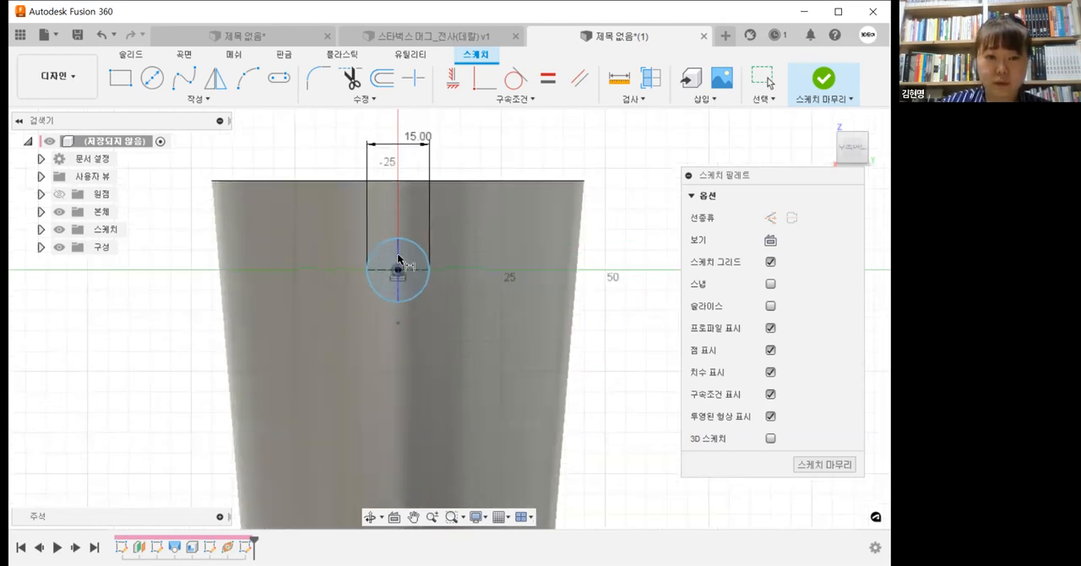
{"action": "left_click", "coordinate": [499, 275]}
{"action": "type", "text": "6"}
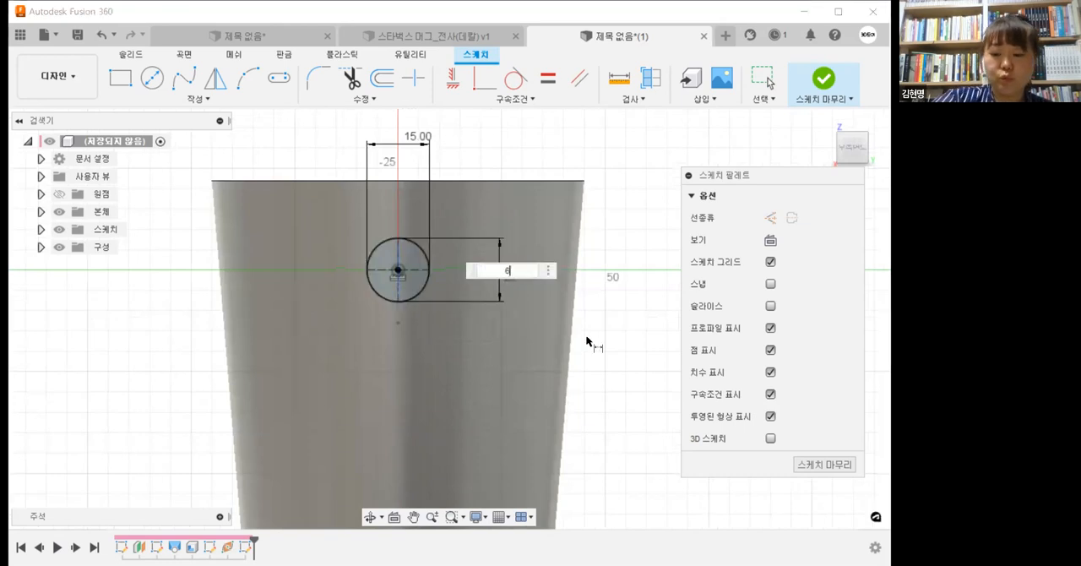
{"action": "key", "text": "Return"}
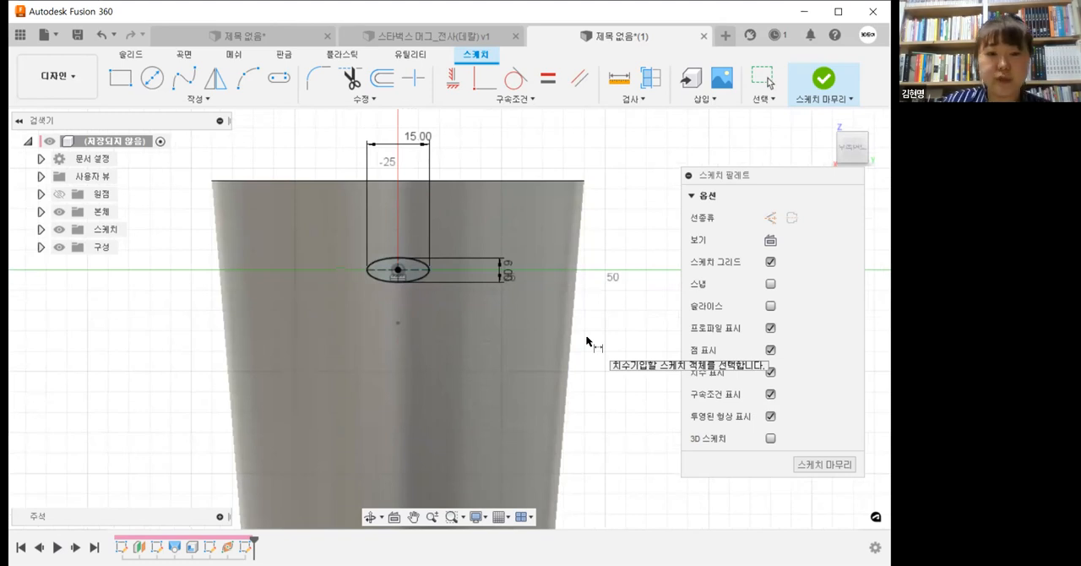
Step: Set the handle ellipse's height to 8 mm
{"action": "double_click", "coordinate": [507, 270]}
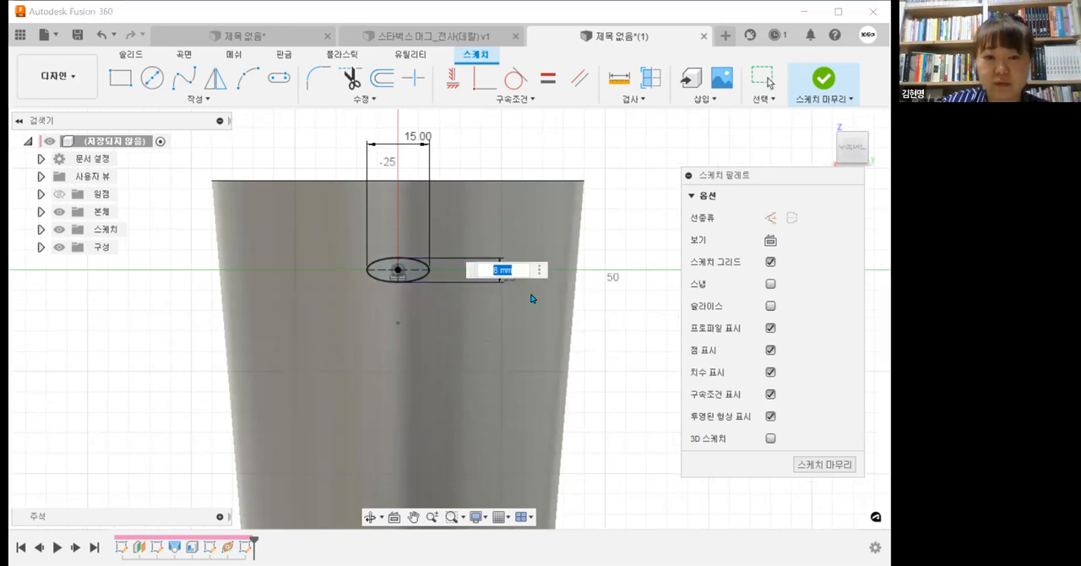
{"action": "type", "text": "8"}
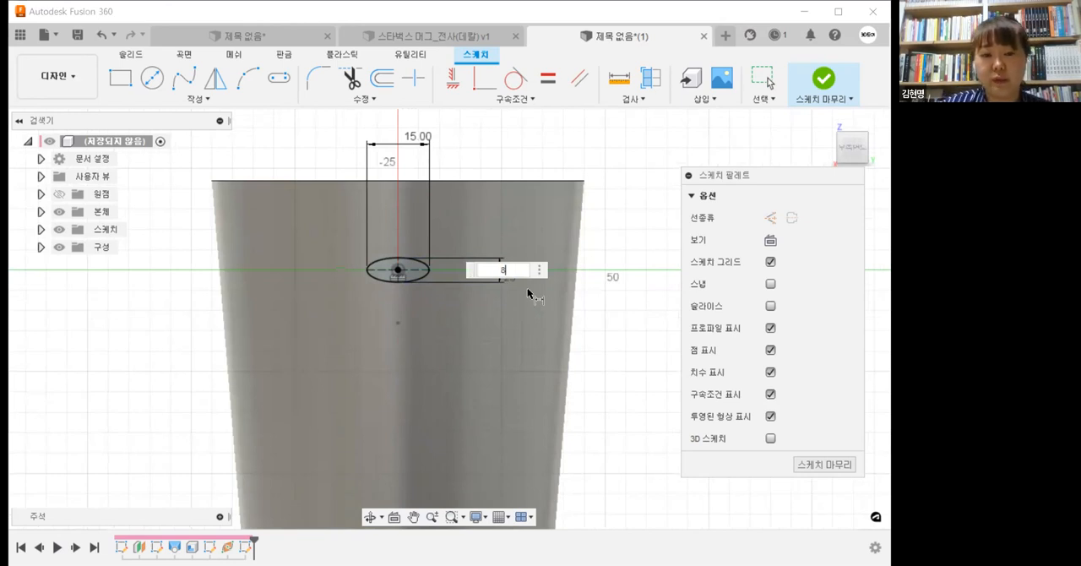
{"action": "key", "text": "Return"}
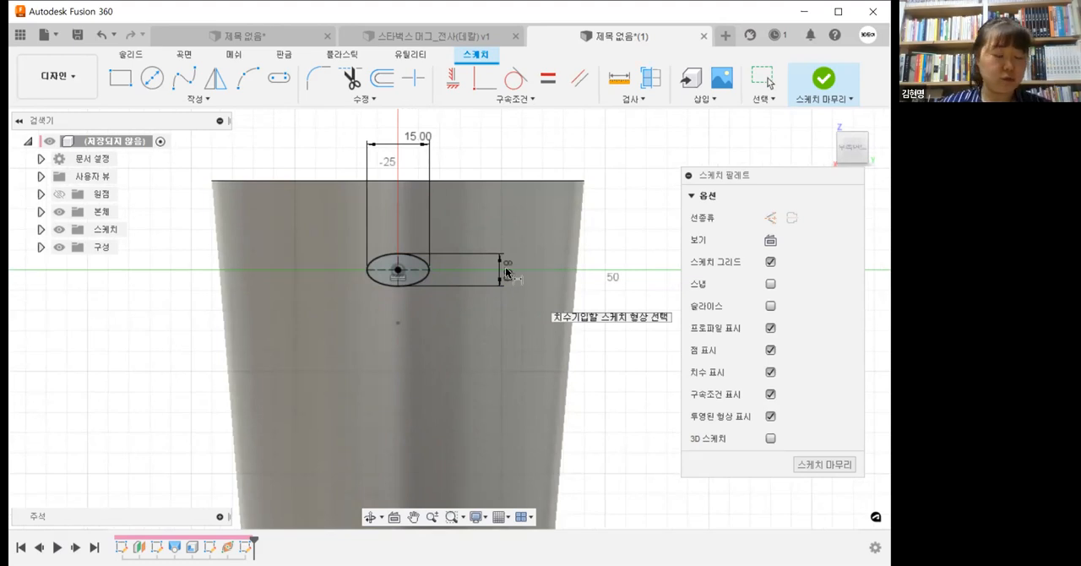
Step: Set the handle ellipse's height to 9 mm and its width to 16 mm
{"action": "double_click", "coordinate": [506, 270]}
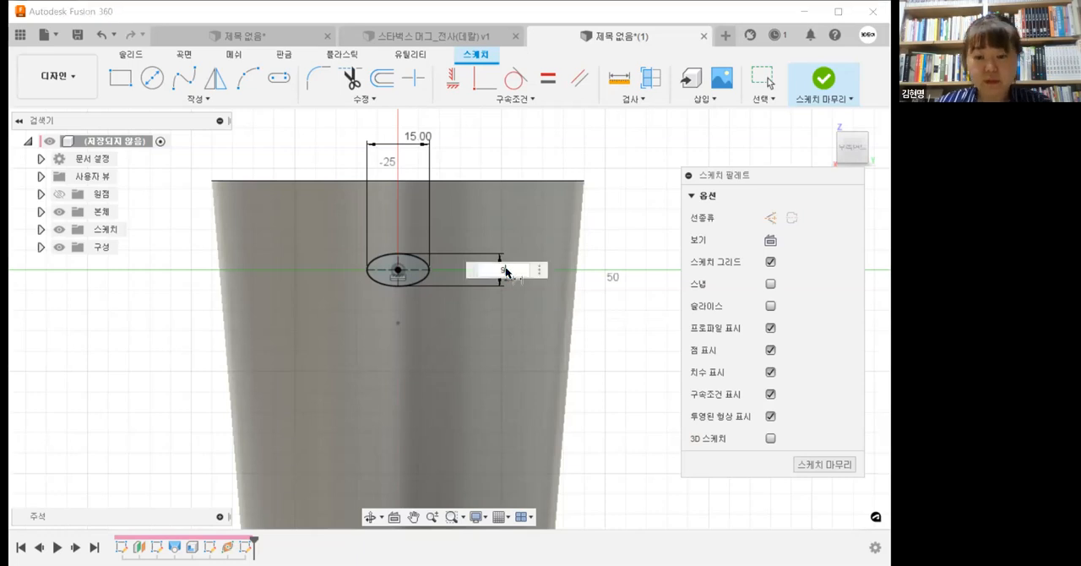
{"action": "key", "text": "Return"}
{"action": "mouse_move", "coordinate": [506, 272]}
{"action": "middle_mouse_down"}
{"action": "mouse_move", "coordinate": [479, 294]}
{"action": "mouse_move", "coordinate": [473, 259]}
{"action": "middle_mouse_up"}
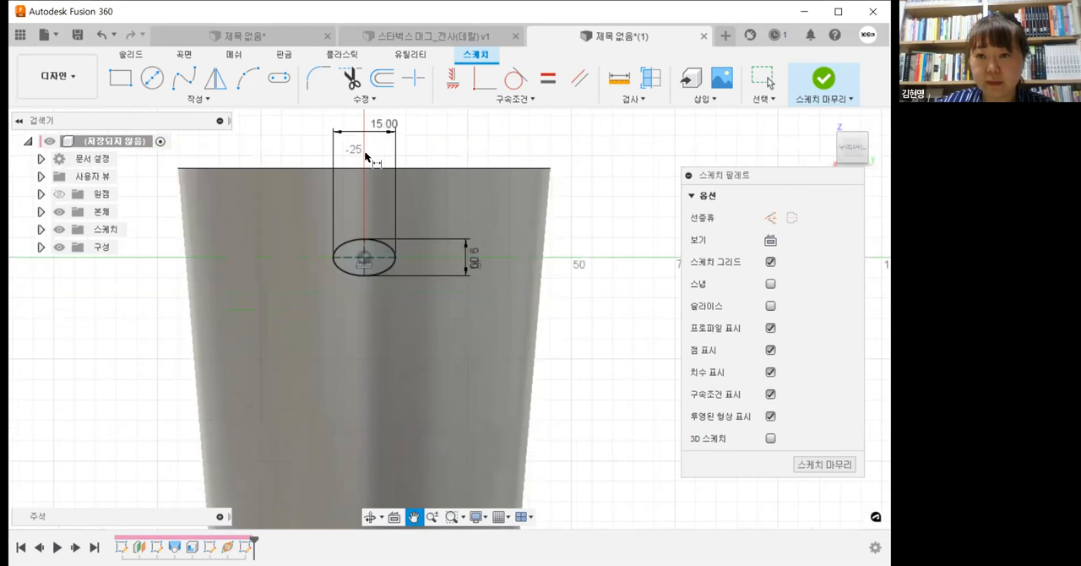
{"action": "middle_click_drag", "start_coordinate": [381, 127], "coordinate": [394, 160]}
{"action": "double_click", "coordinate": [404, 187]}
{"action": "type", "text": "16"}
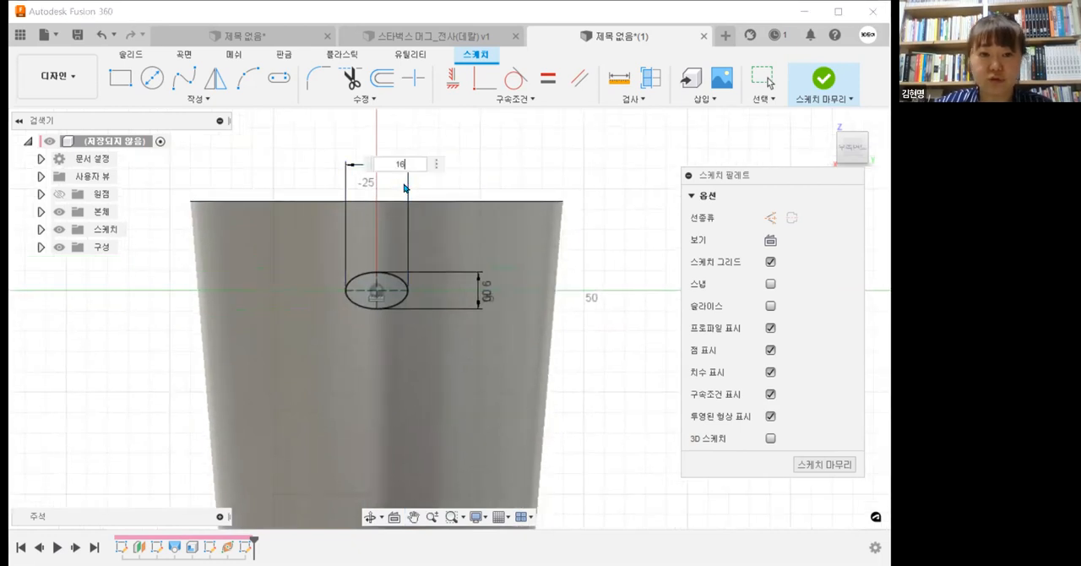
{"action": "key", "text": "Return"}
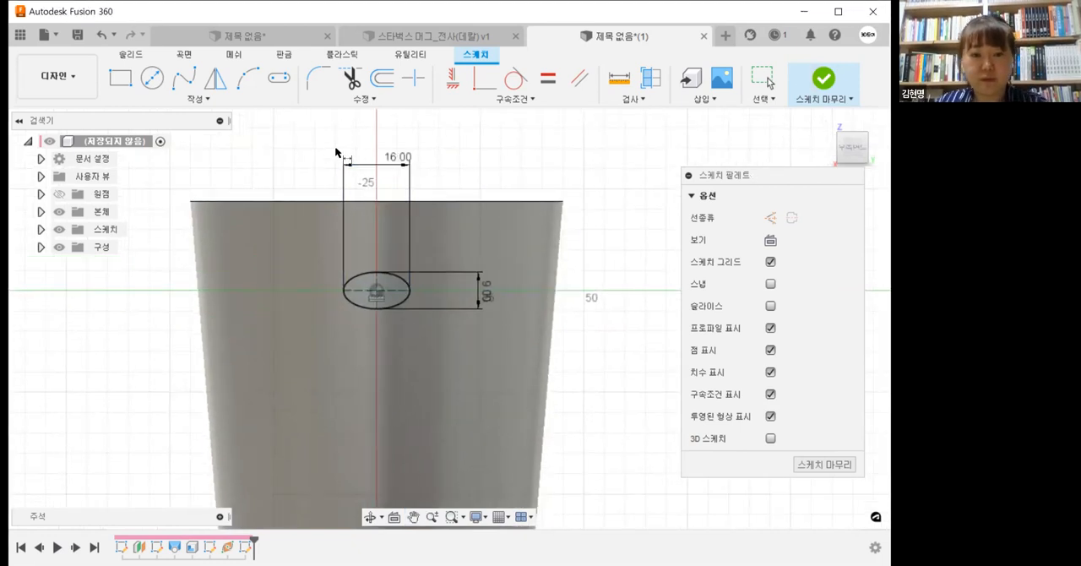
Step: Move the width and height dimensions closer to the ellipse and finish the sketch
{"action": "left_click_drag", "start_coordinate": [398, 161], "coordinate": [376, 188]}
{"action": "left_click_drag", "start_coordinate": [485, 291], "coordinate": [455, 291]}
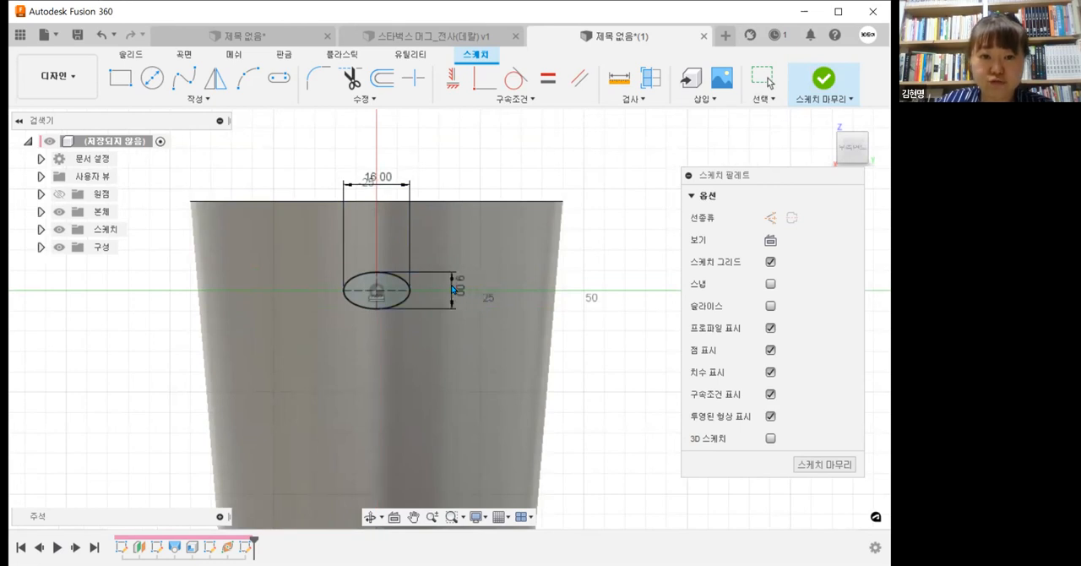
{"action": "left_click", "coordinate": [816, 82]}
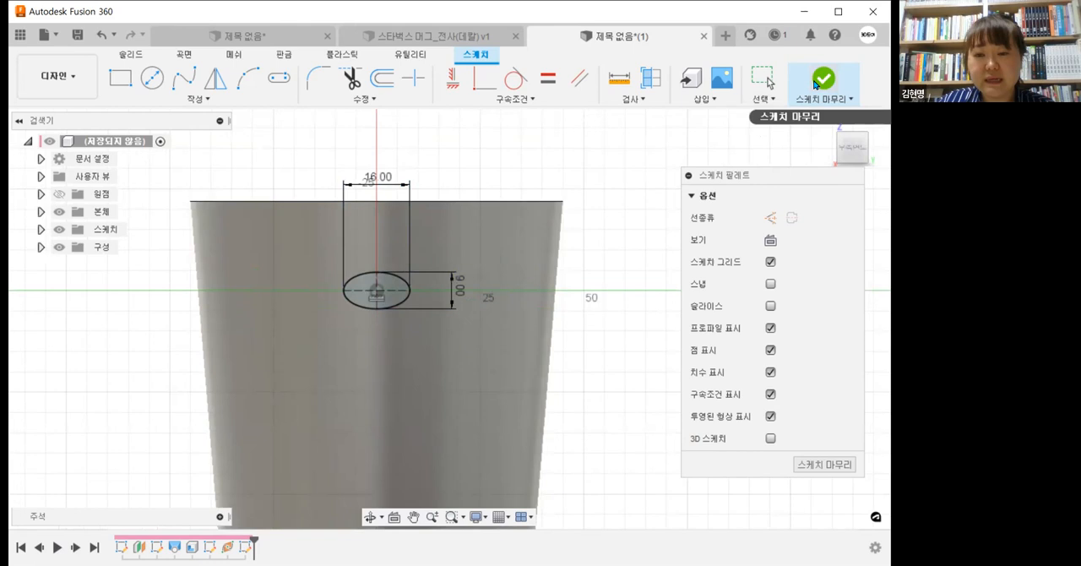
Step: Sweep the ellipse profile along the handle spline as a single-path sweep, creating a new body
{"action": "middle_click_drag", "start_coordinate": [597, 250], "coordinate": [657, 260], "text": "shift"}
{"action": "middle_click_drag", "start_coordinate": [656, 262], "coordinate": [636, 194]}
{"action": "middle_click_drag", "start_coordinate": [593, 261], "coordinate": [620, 263], "text": "shift"}
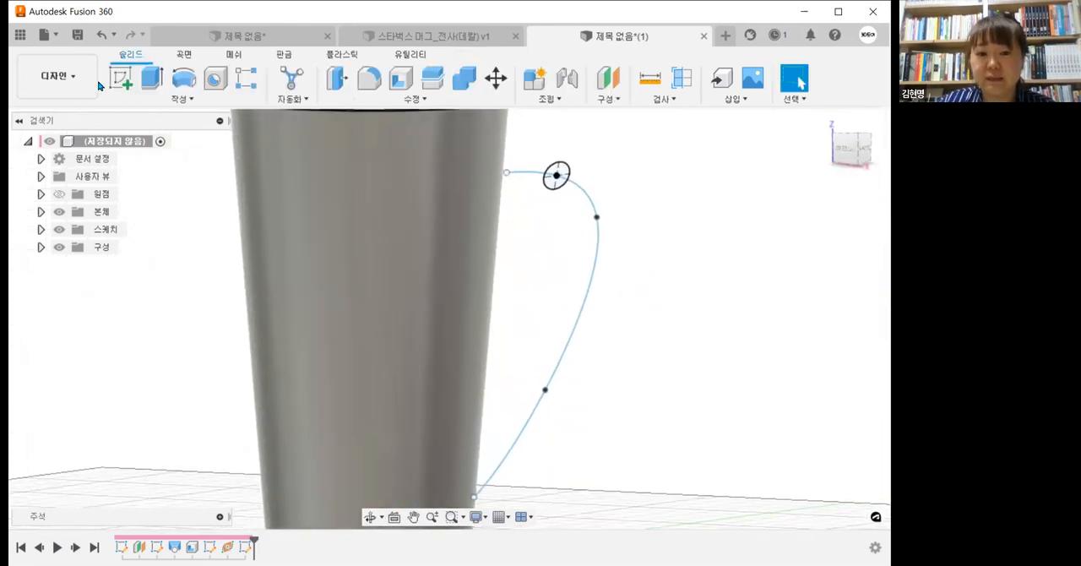
{"action": "left_click", "coordinate": [154, 98]}
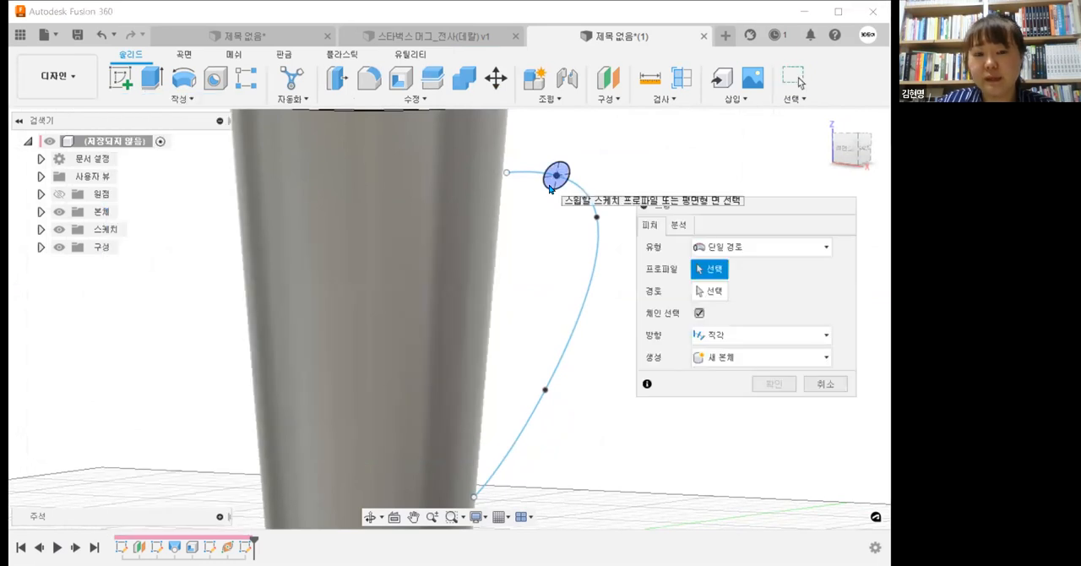
{"action": "left_click", "coordinate": [549, 188]}
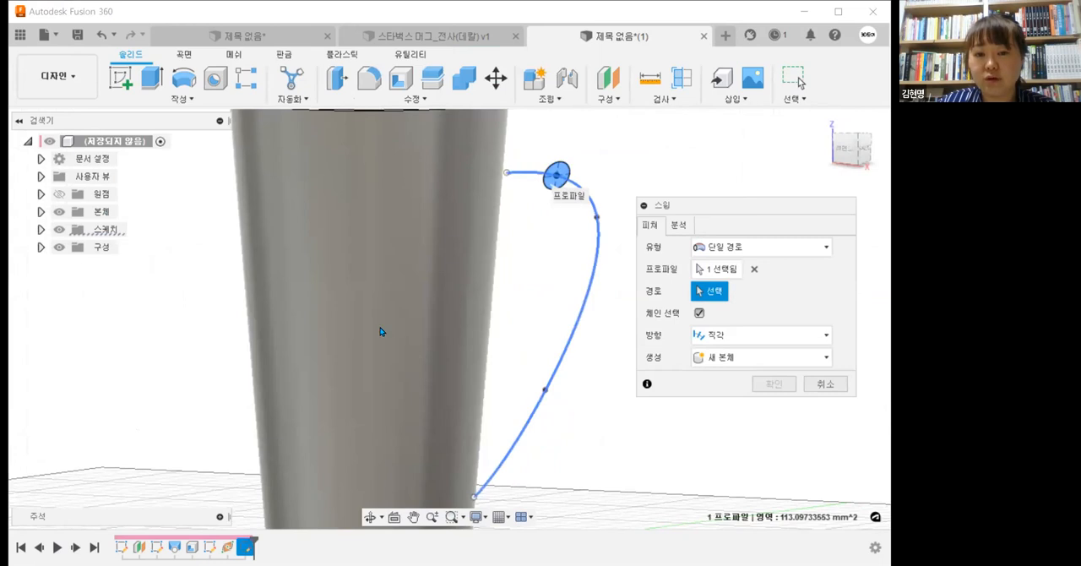
{"action": "scroll", "coordinate": [429, 335], "scroll_direction": "down", "scroll_amount": 2}
{"action": "mouse_move", "coordinate": [429, 335]}
{"action": "middle_mouse_down", "text": "shift"}
{"action": "mouse_move", "coordinate": [451, 302]}
{"action": "mouse_move", "coordinate": [391, 305]}
{"action": "mouse_move", "coordinate": [419, 333]}
{"action": "middle_mouse_up", "text": "shift"}
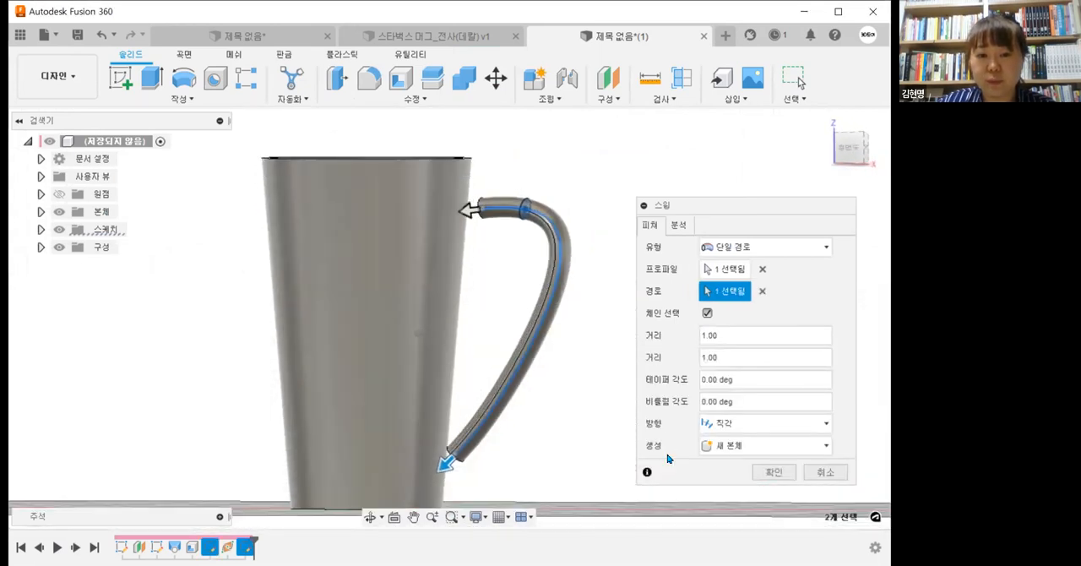
{"action": "key", "text": "Return"}
Step: Make the handle path sketch (스케치3) visible again on the cup
{"action": "left_click", "coordinate": [843, 154]}
{"action": "middle_click_drag", "start_coordinate": [622, 289], "coordinate": [626, 284]}
{"action": "left_click", "coordinate": [40, 229]}
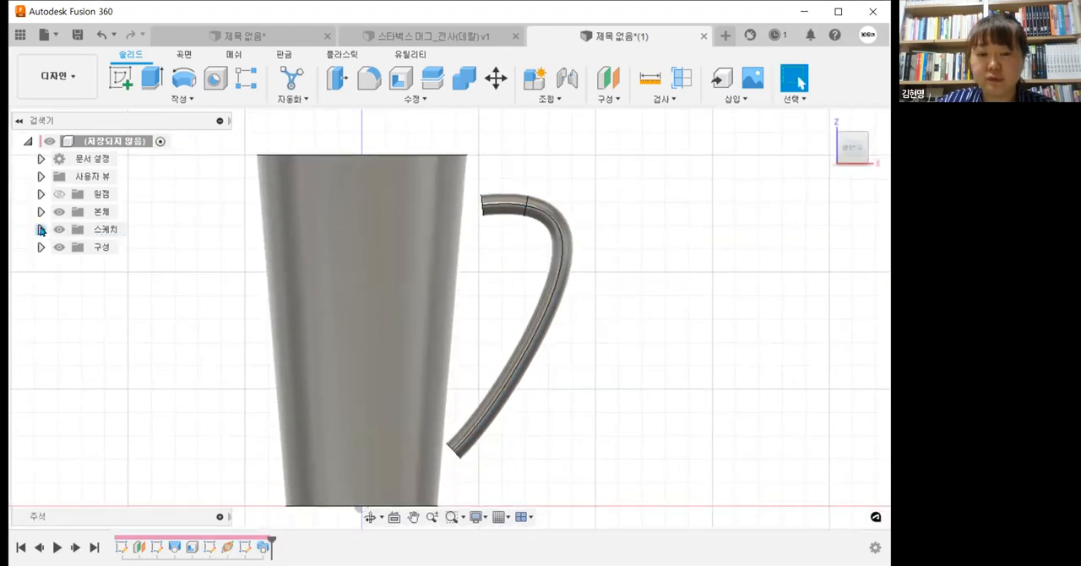
{"action": "left_click", "coordinate": [78, 285]}
{"action": "left_click", "coordinate": [72, 283]}
Step: Move the handle spline's upper end point to about X 46, Z 133.9 mm and its lower end point to about X 37.5, Z 23.5 mm
{"action": "scroll", "coordinate": [485, 230], "scroll_direction": "up", "scroll_amount": 3}
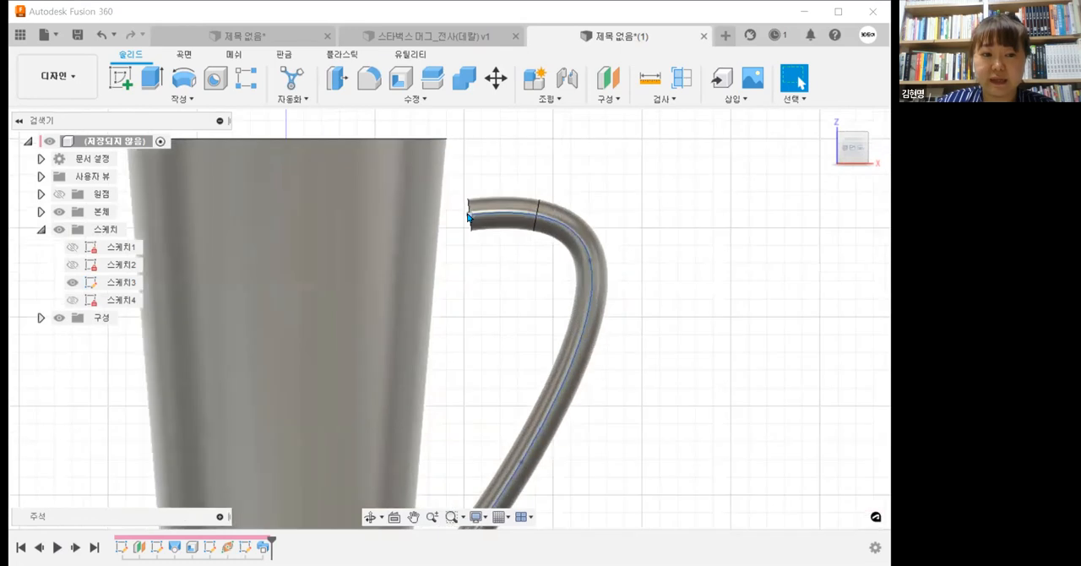
{"action": "left_click_drag", "start_coordinate": [468, 216], "coordinate": [449, 196]}
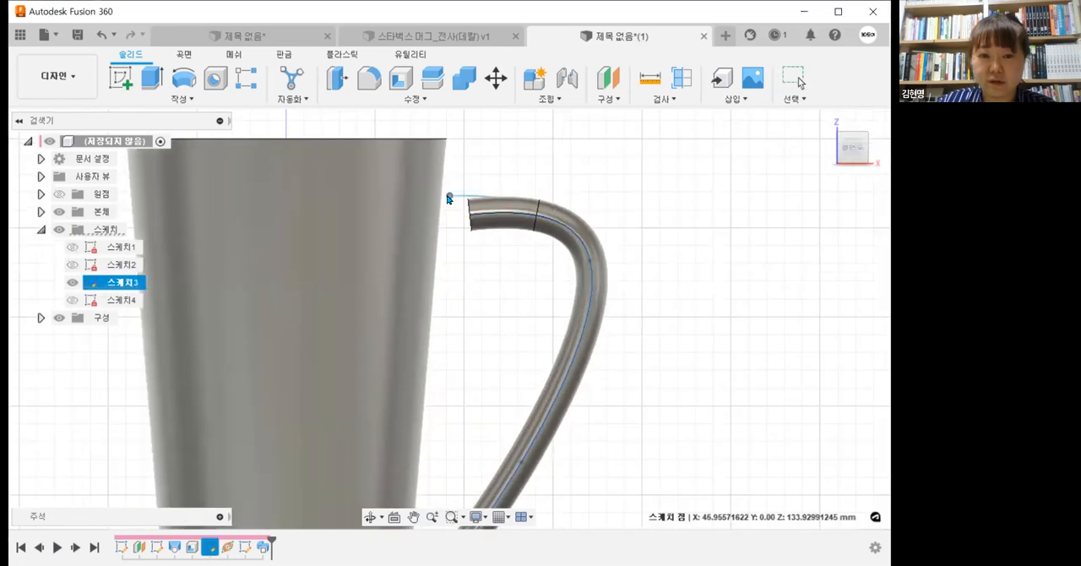
{"action": "scroll", "coordinate": [509, 253], "scroll_direction": "down", "scroll_amount": 3}
{"action": "middle_click_drag", "start_coordinate": [508, 254], "coordinate": [499, 198]}
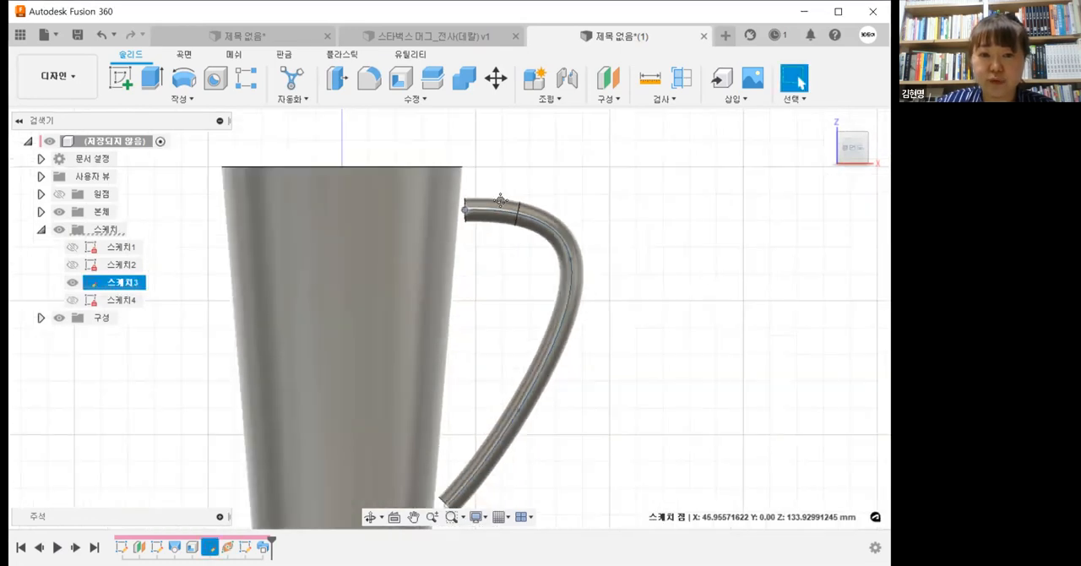
{"action": "scroll", "coordinate": [435, 464], "scroll_direction": "up", "scroll_amount": 1}
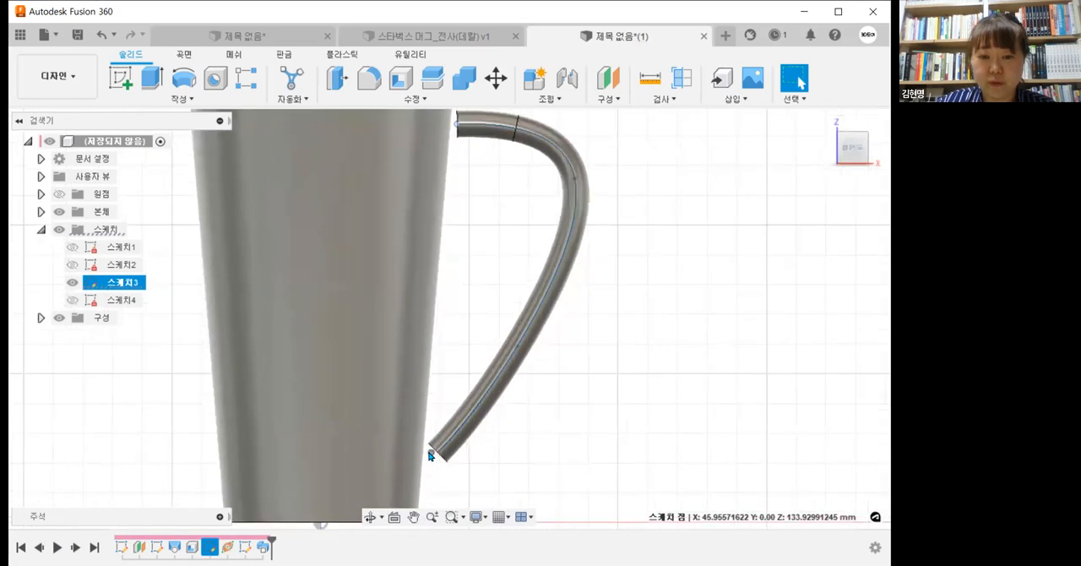
{"action": "left_click_drag", "start_coordinate": [429, 452], "coordinate": [430, 452]}
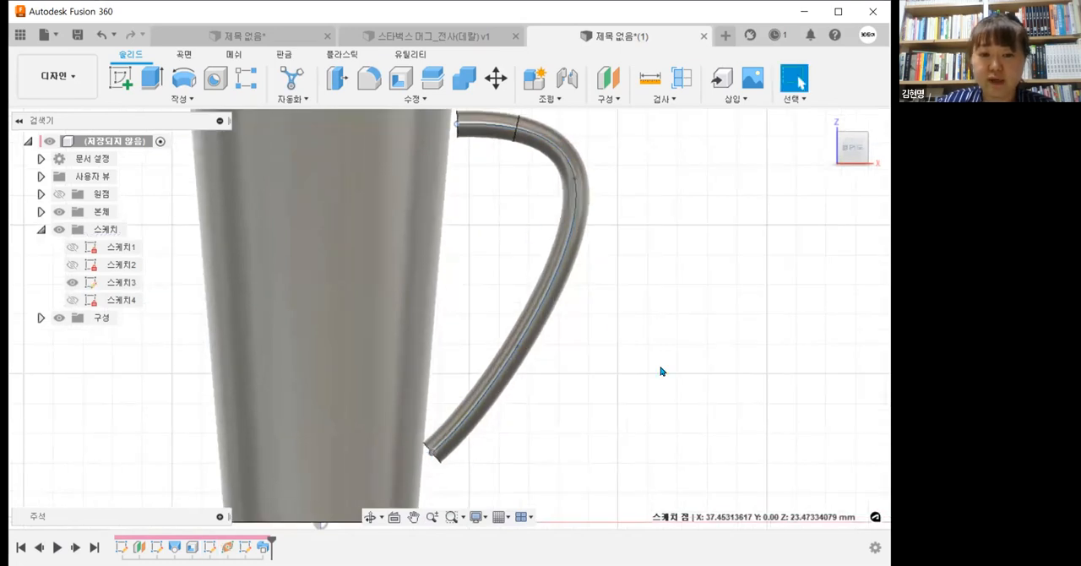
{"action": "scroll", "coordinate": [655, 368], "scroll_direction": "down", "scroll_amount": 3}
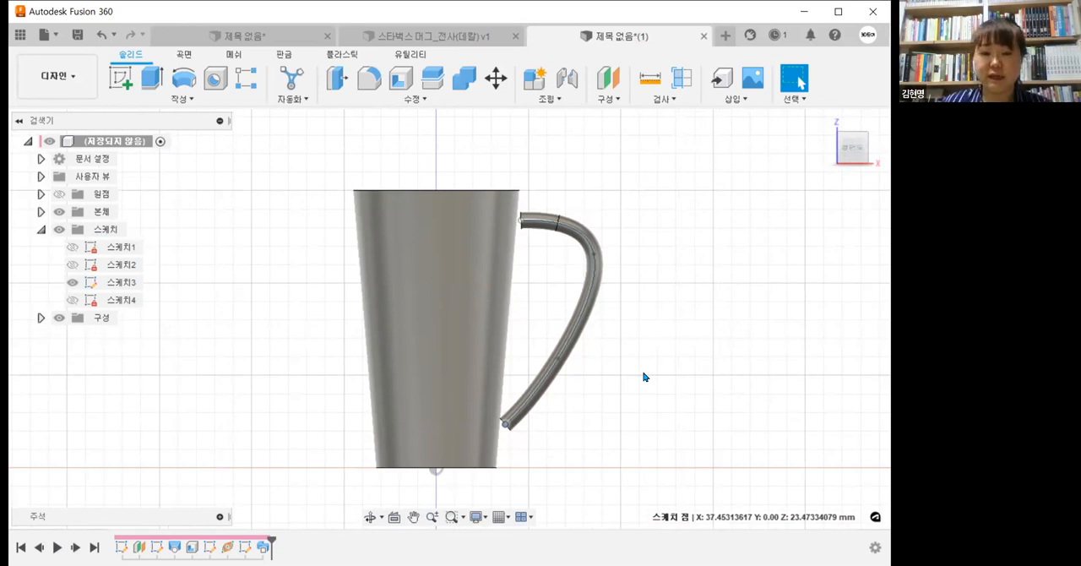
Step: Replace the handle's upper end face with the cup's outer wall using Replace Face
{"action": "left_click", "coordinate": [463, 101]}
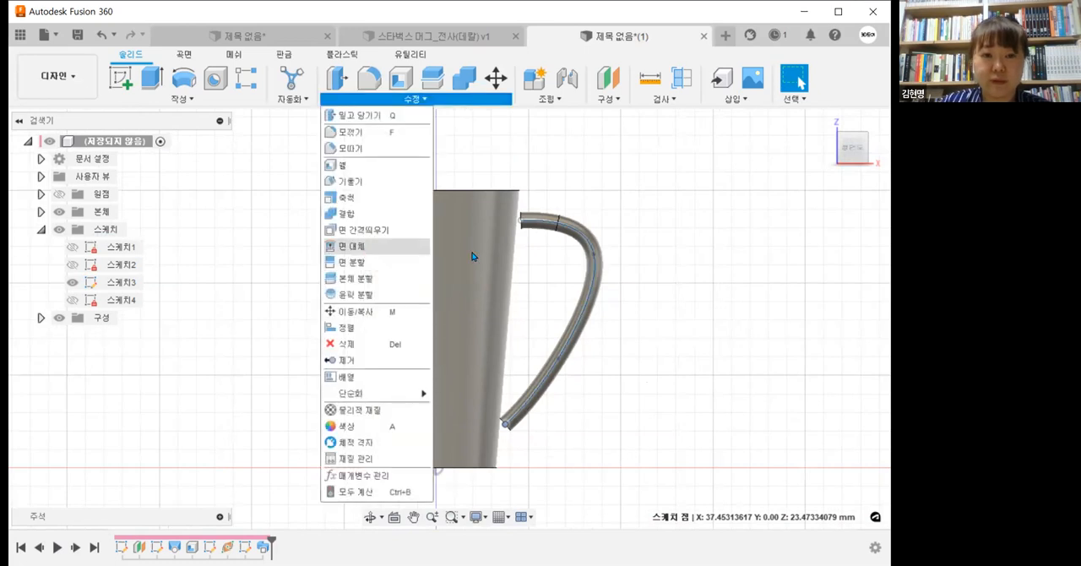
{"action": "left_click", "coordinate": [351, 246]}
{"action": "scroll", "coordinate": [507, 237], "scroll_direction": "up", "scroll_amount": 5}
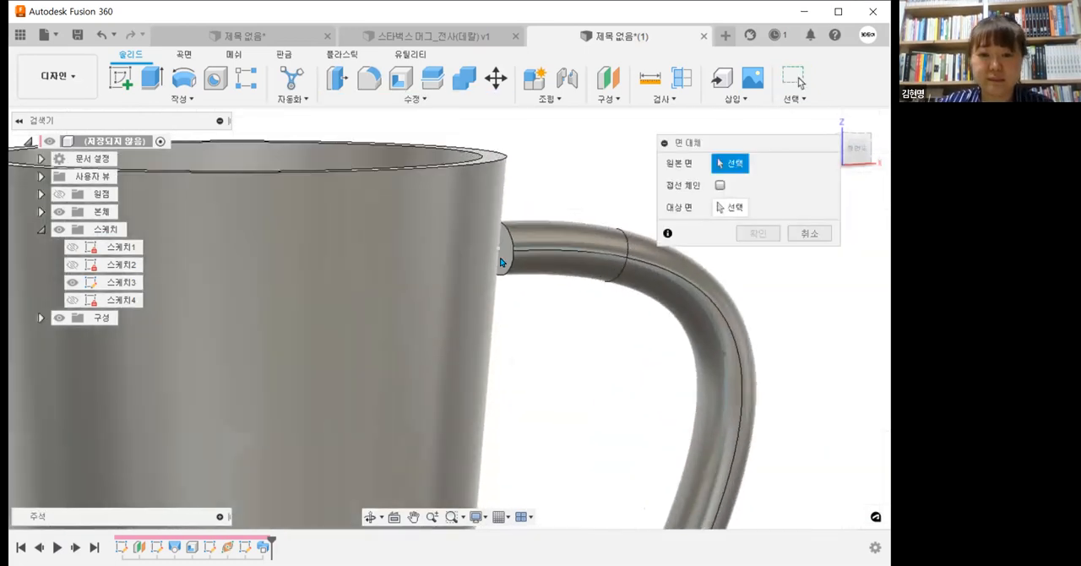
{"action": "left_click", "coordinate": [500, 251]}
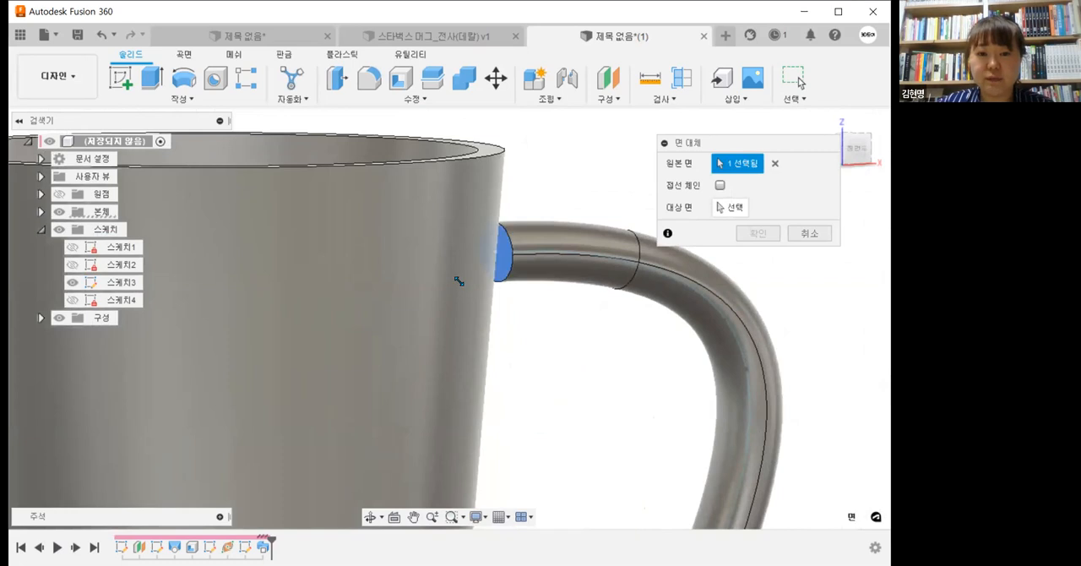
{"action": "left_click", "coordinate": [731, 207]}
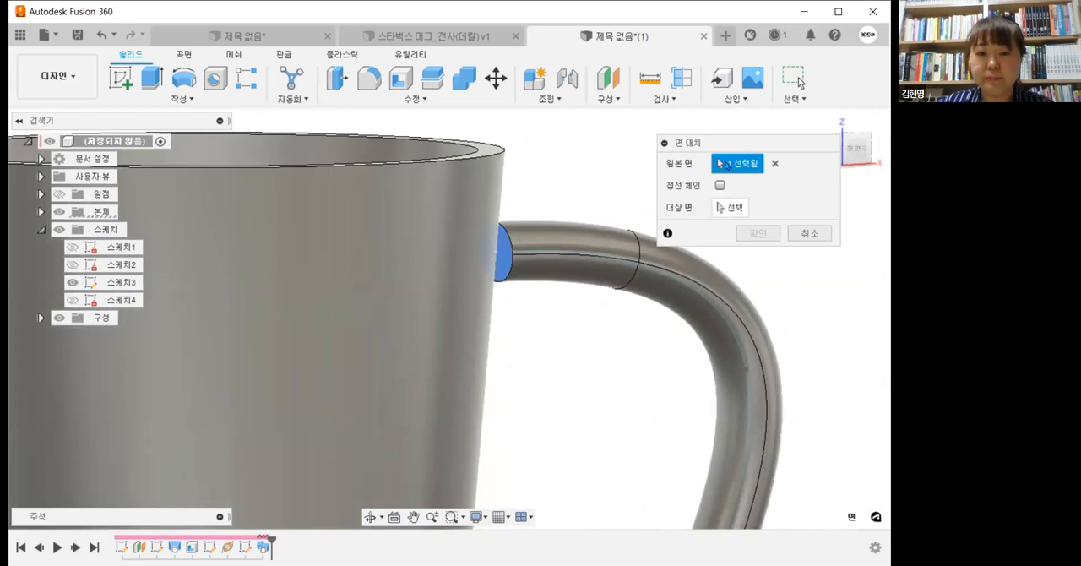
{"action": "left_click", "coordinate": [509, 251]}
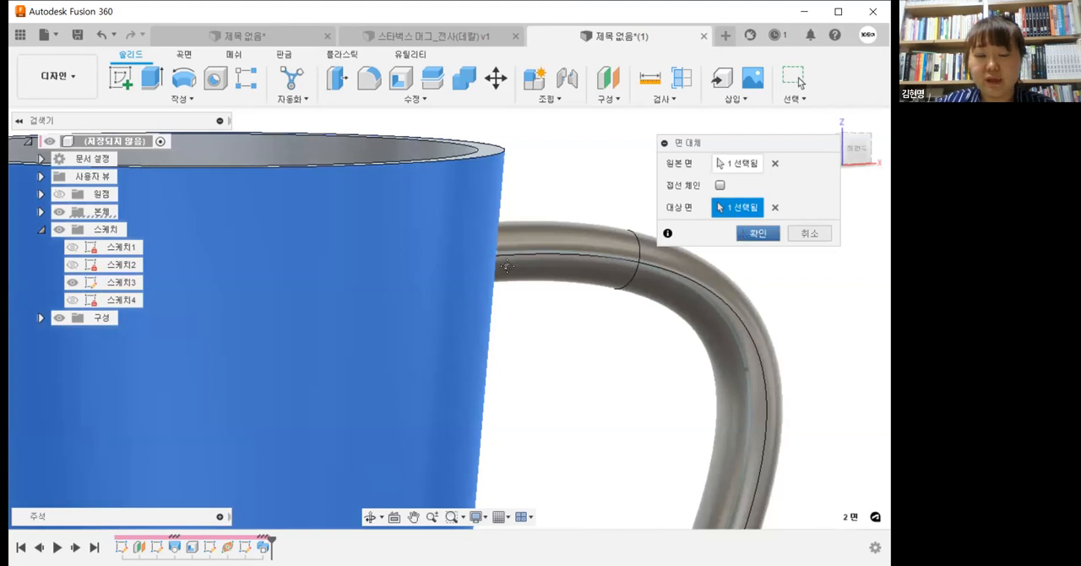
{"action": "key", "text": "Return"}
Step: Replace the handle's lower end face with the cup's outer wall using Replace Face
{"action": "scroll", "coordinate": [505, 261], "scroll_direction": "down", "scroll_amount": 4}
{"action": "middle_click_drag", "start_coordinate": [532, 422], "coordinate": [495, 280]}
{"action": "scroll", "coordinate": [488, 287], "scroll_direction": "up", "scroll_amount": 2}
{"action": "left_click", "coordinate": [437, 102]}
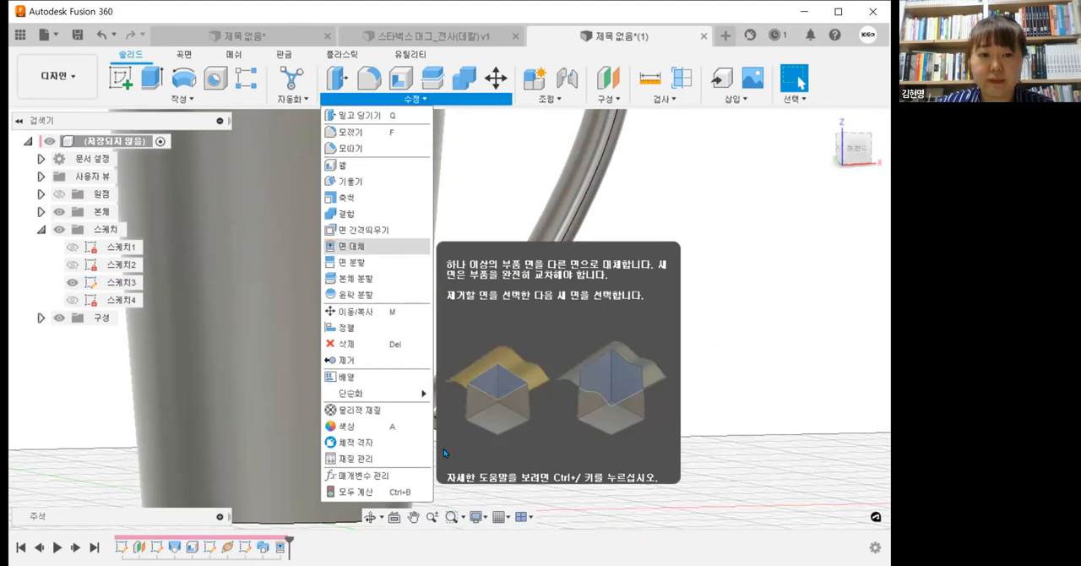
{"action": "left_click", "coordinate": [351, 246]}
{"action": "scroll", "coordinate": [428, 412], "scroll_direction": "up", "scroll_amount": 3}
{"action": "left_click", "coordinate": [428, 412]}
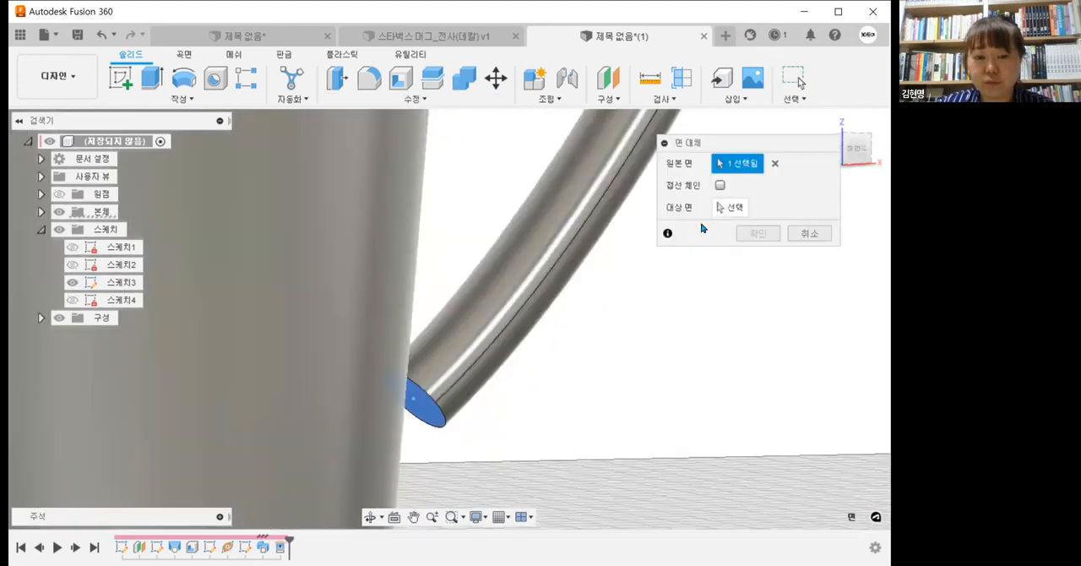
{"action": "left_click", "coordinate": [720, 207]}
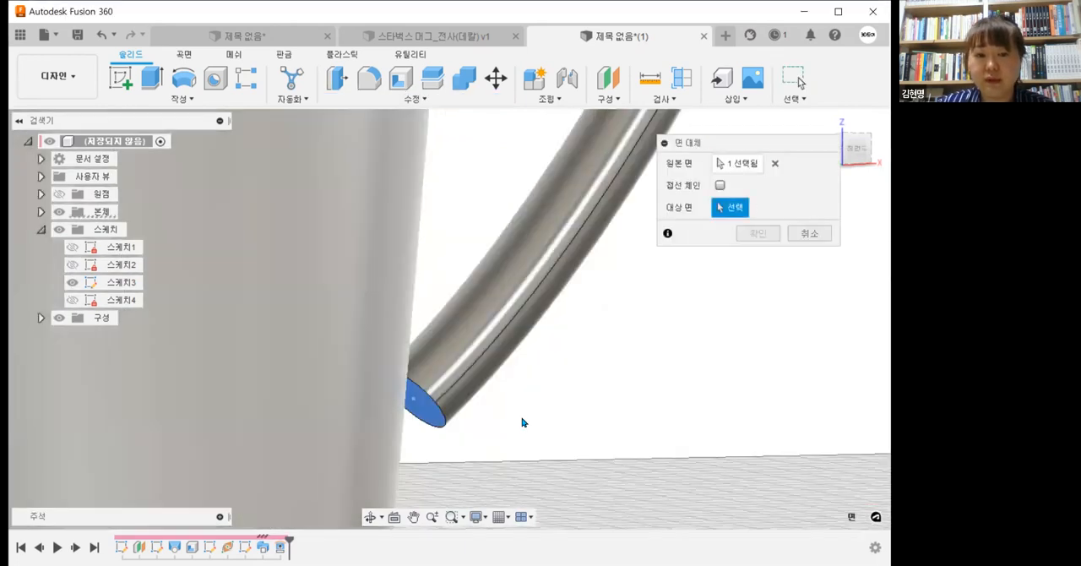
{"action": "scroll", "coordinate": [522, 421], "scroll_direction": "down", "scroll_amount": 3}
{"action": "left_click", "coordinate": [378, 369]}
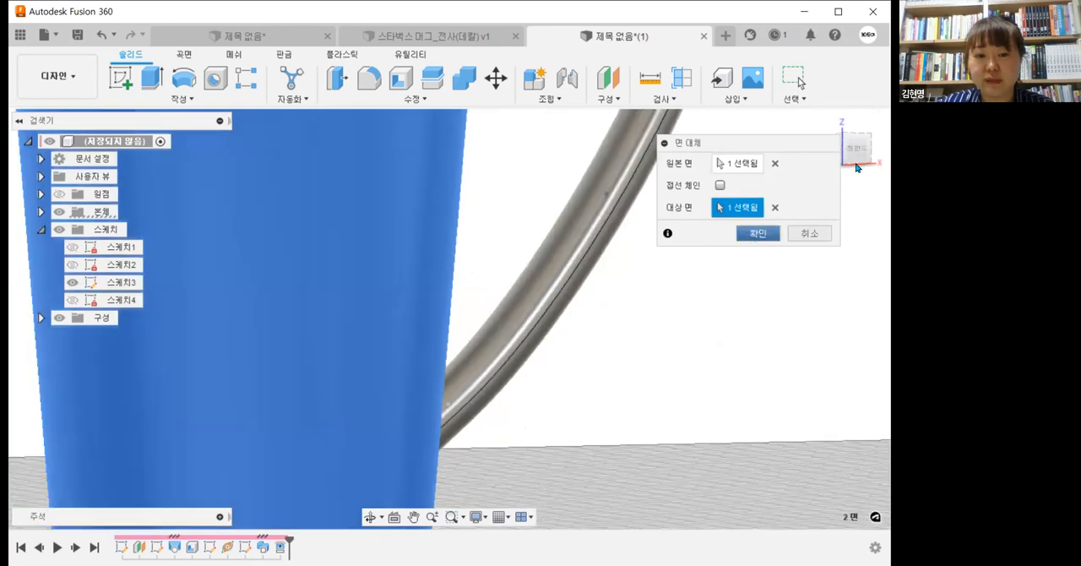
{"action": "key", "text": "Return"}
Step: Raise the handle spline's lower end point and move its lower middle point to about X 59.8, Z 61.4 mm
{"action": "scroll", "coordinate": [540, 371], "scroll_direction": "down", "scroll_amount": 3}
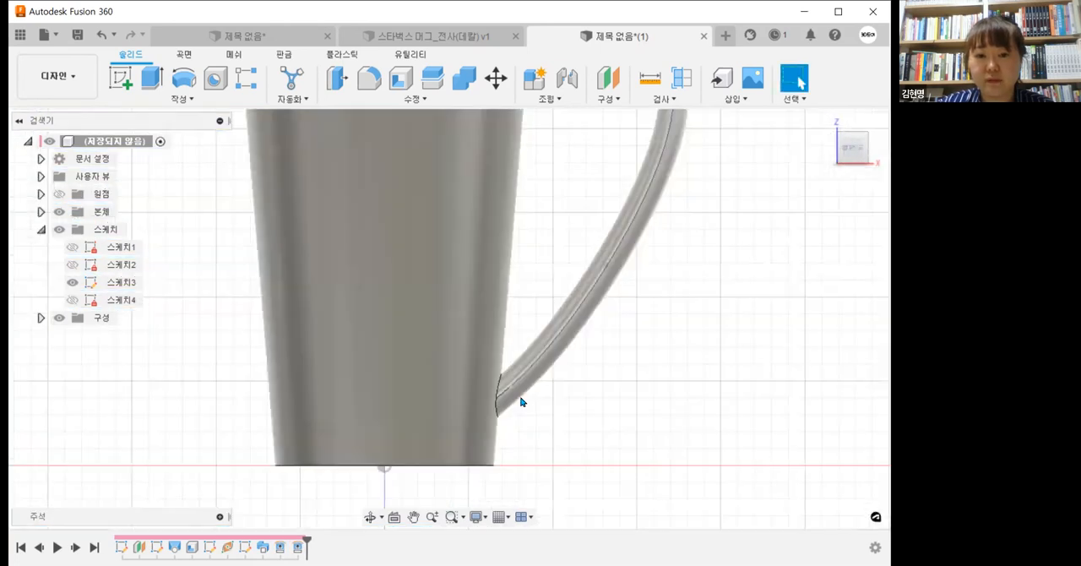
{"action": "left_click_drag", "start_coordinate": [511, 364], "coordinate": [514, 350]}
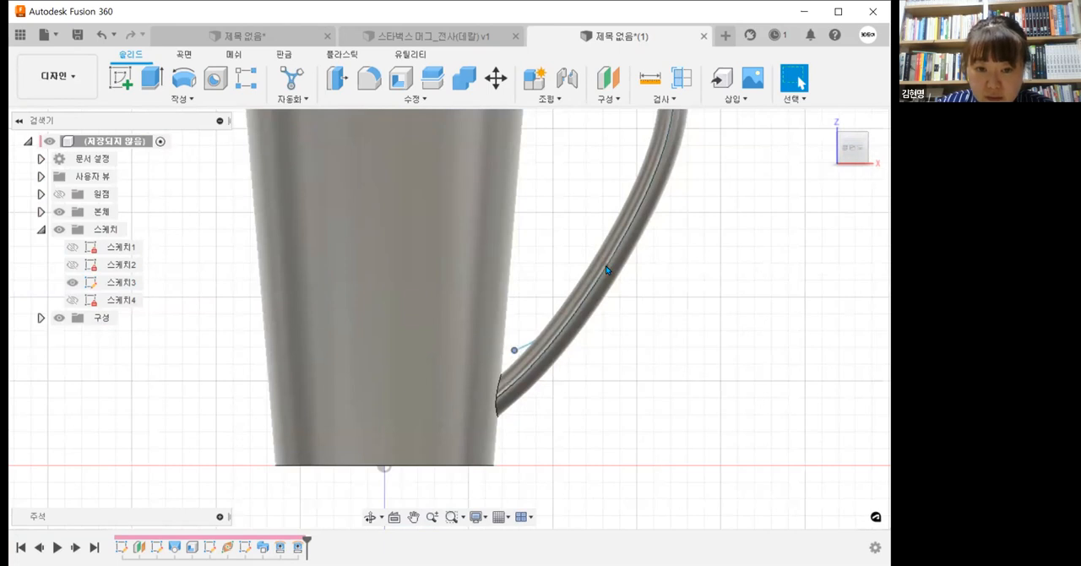
{"action": "left_click_drag", "start_coordinate": [588, 260], "coordinate": [584, 257]}
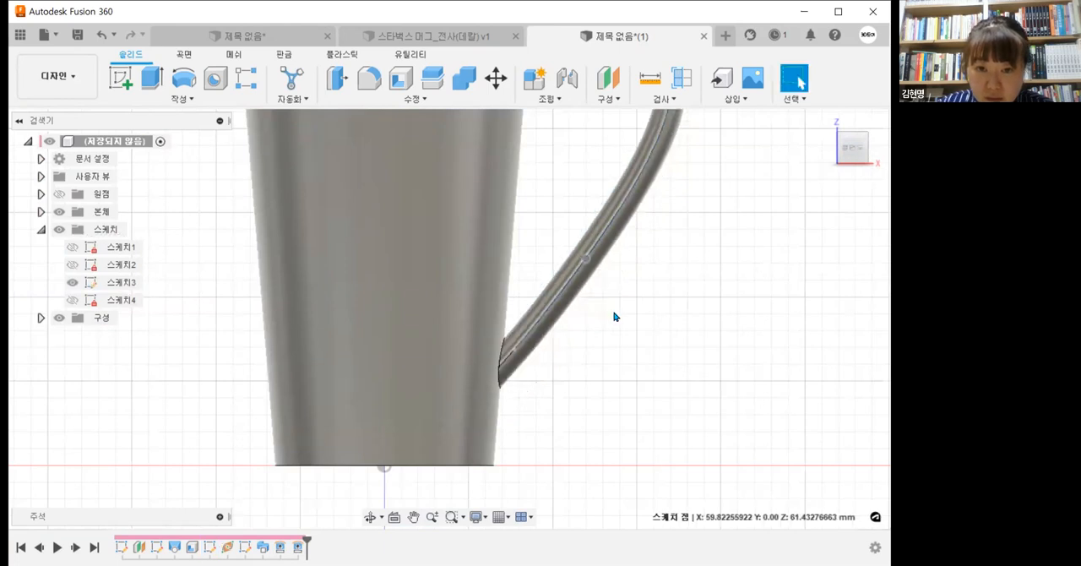
Step: Move the spline's upper bend point to about X 79.7, Z 118.1 mm and its lower middle point to about X 58.7, Z 62.6 mm
{"action": "scroll", "coordinate": [614, 313], "scroll_direction": "down", "scroll_amount": 2}
{"action": "middle_click_drag", "start_coordinate": [614, 316], "coordinate": [558, 450]}
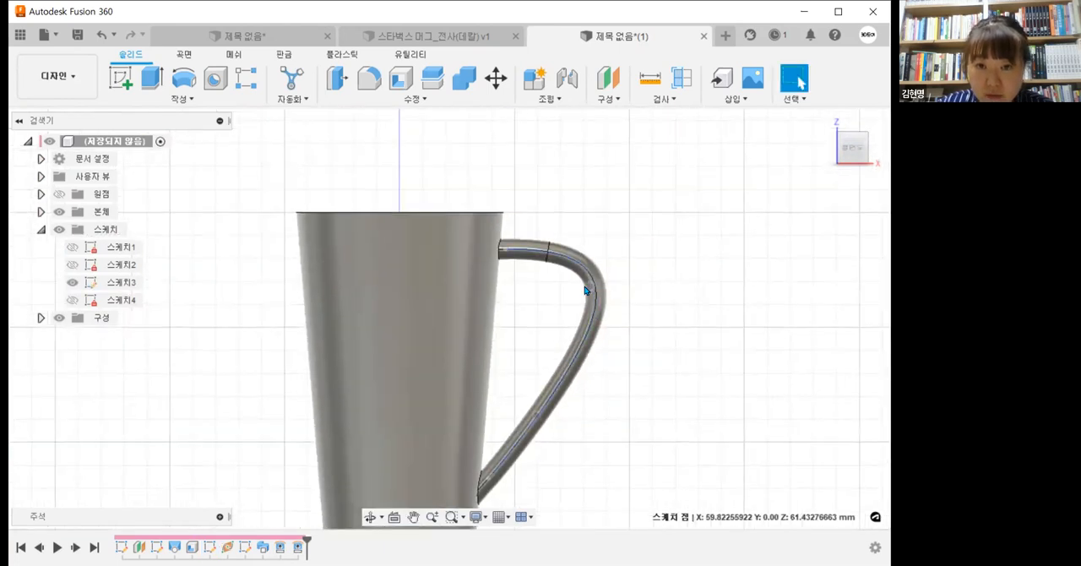
{"action": "left_click_drag", "start_coordinate": [583, 287], "coordinate": [582, 284]}
{"action": "scroll", "coordinate": [611, 351], "scroll_direction": "down", "scroll_amount": 1}
{"action": "middle_click_drag", "start_coordinate": [611, 350], "coordinate": [615, 284]}
{"action": "scroll", "coordinate": [561, 353], "scroll_direction": "up", "scroll_amount": 1}
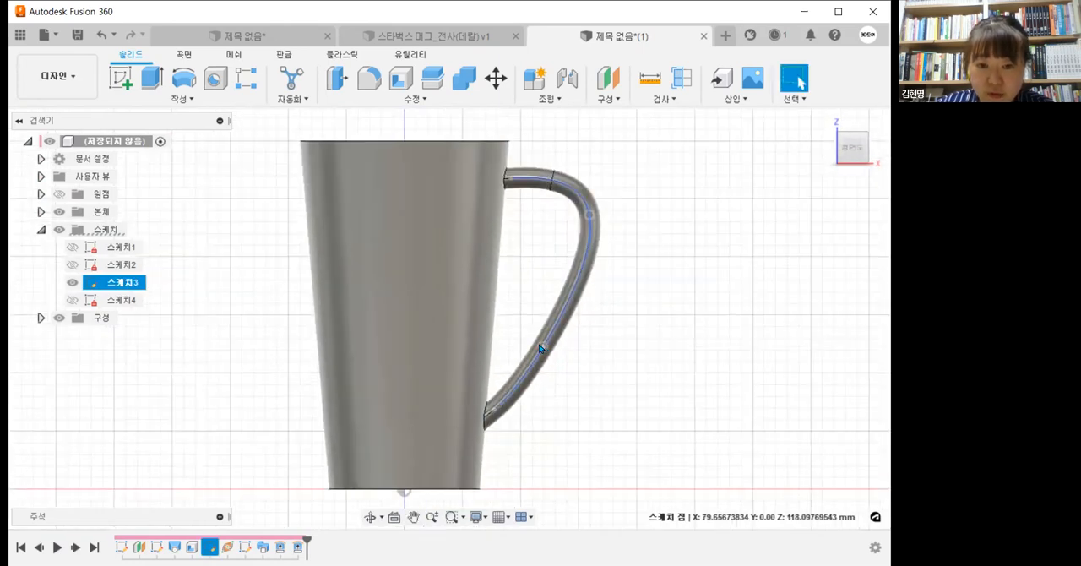
{"action": "left_click", "coordinate": [633, 386]}
{"action": "scroll", "coordinate": [620, 388], "scroll_direction": "down", "scroll_amount": 2}
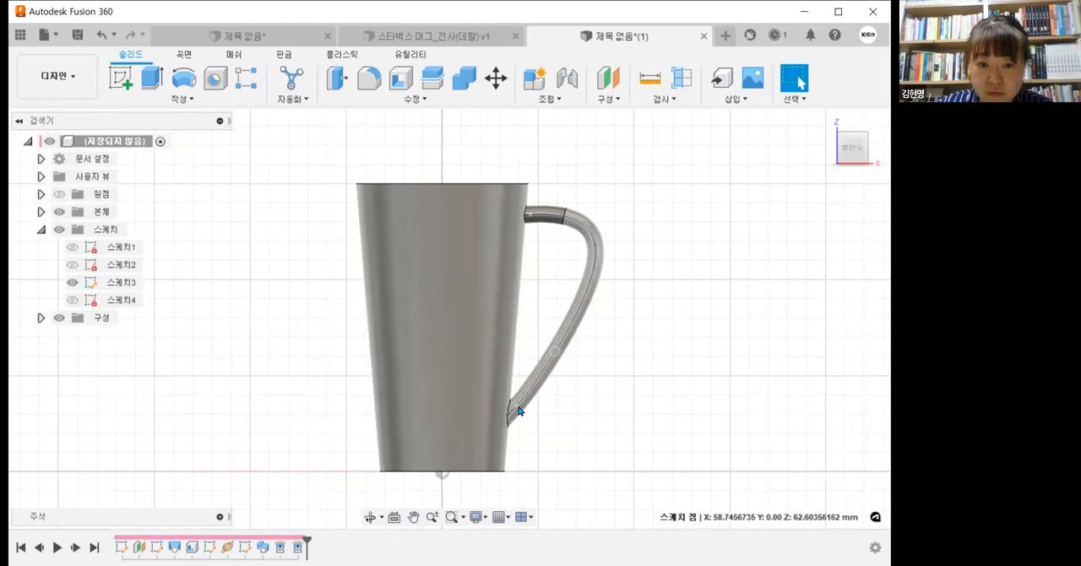
Step: Lower the handle spline's bottom end point slightly and move its lower middle point to about X 55.6, Z 63.1 mm
{"action": "left_click", "coordinate": [522, 388]}
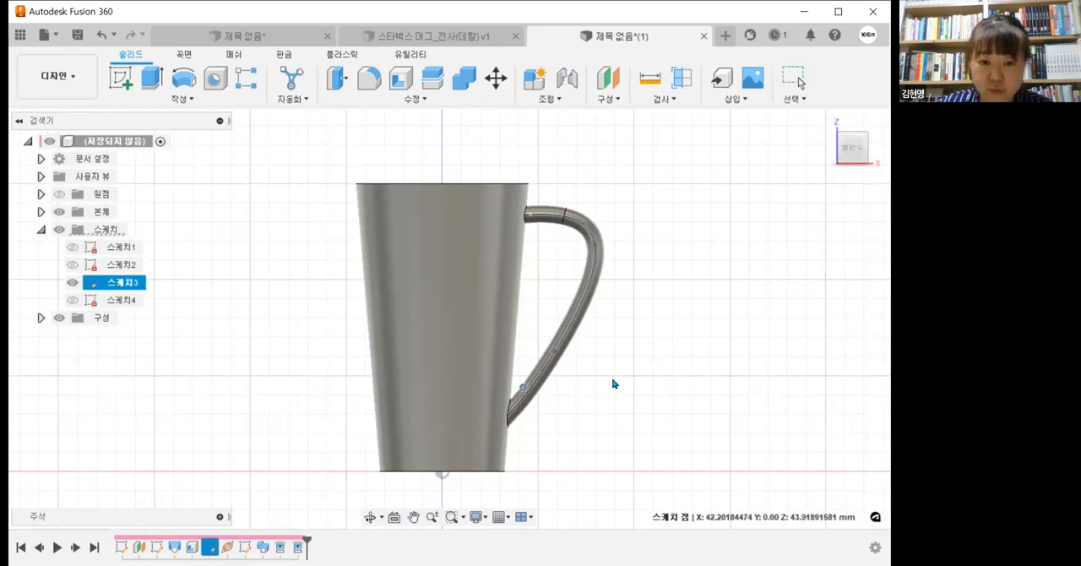
{"action": "left_click_drag", "start_coordinate": [523, 387], "coordinate": [522, 396]}
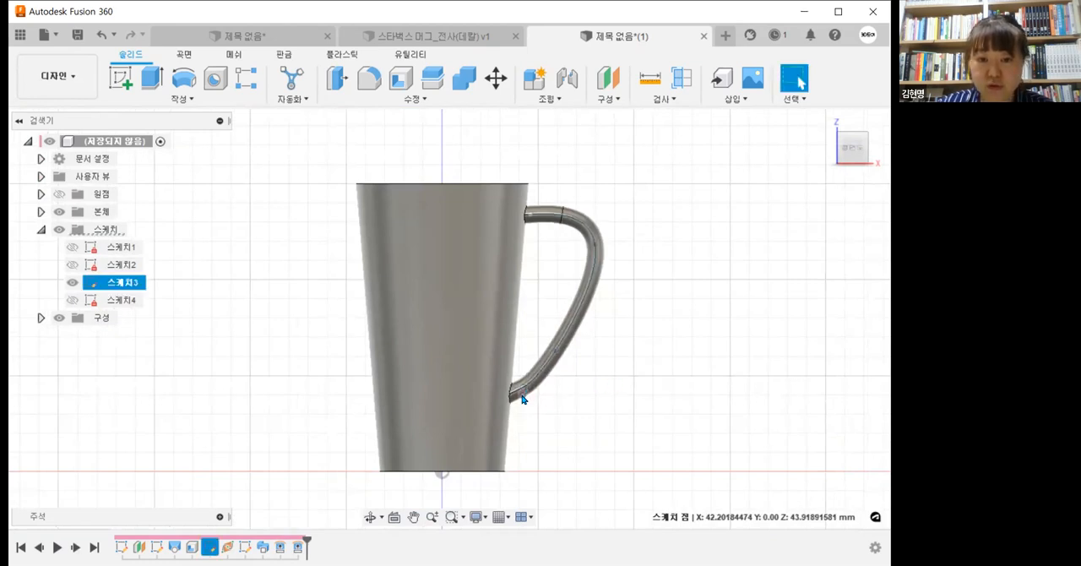
{"action": "left_click_drag", "start_coordinate": [554, 350], "coordinate": [549, 351]}
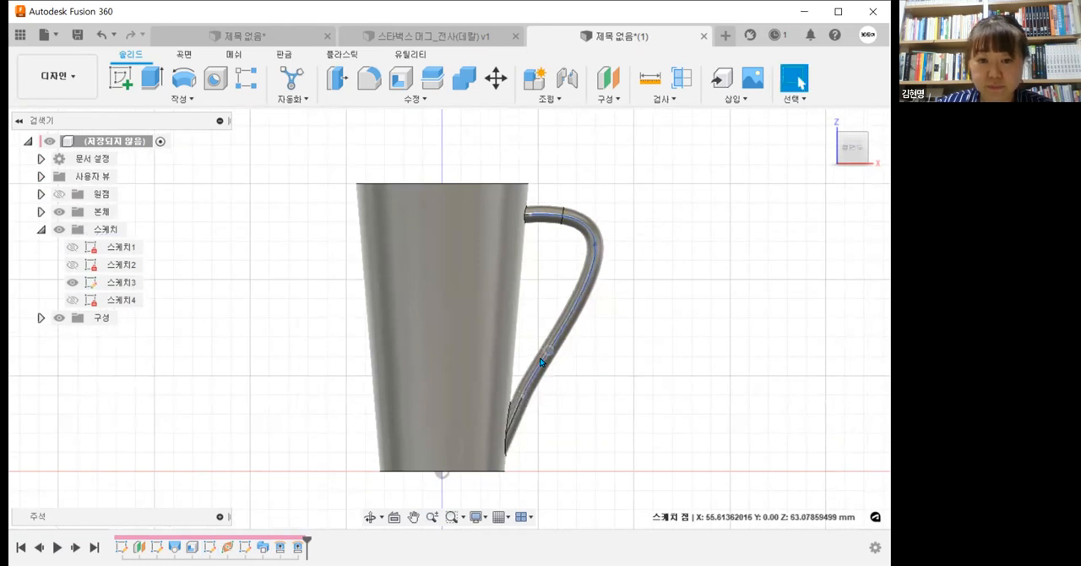
Step: Move the handle spline's lower middle point to about X 57.1, Z 61.9 mm
{"action": "left_click_drag", "start_coordinate": [549, 350], "coordinate": [552, 355]}
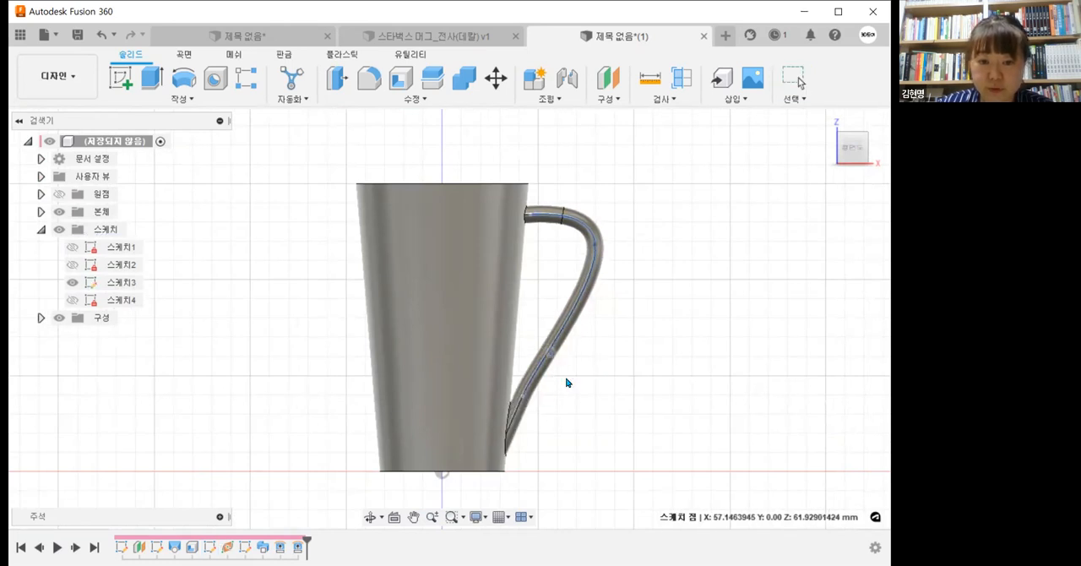
{"action": "scroll", "coordinate": [566, 383], "scroll_direction": "up", "scroll_amount": 1}
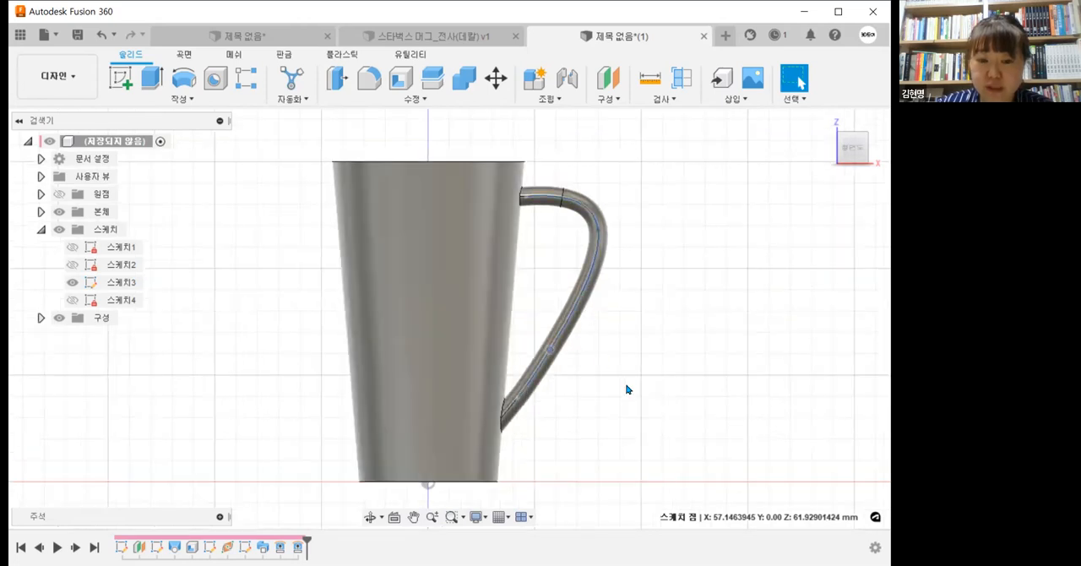
{"action": "scroll", "coordinate": [627, 390], "scroll_direction": "down", "scroll_amount": 1}
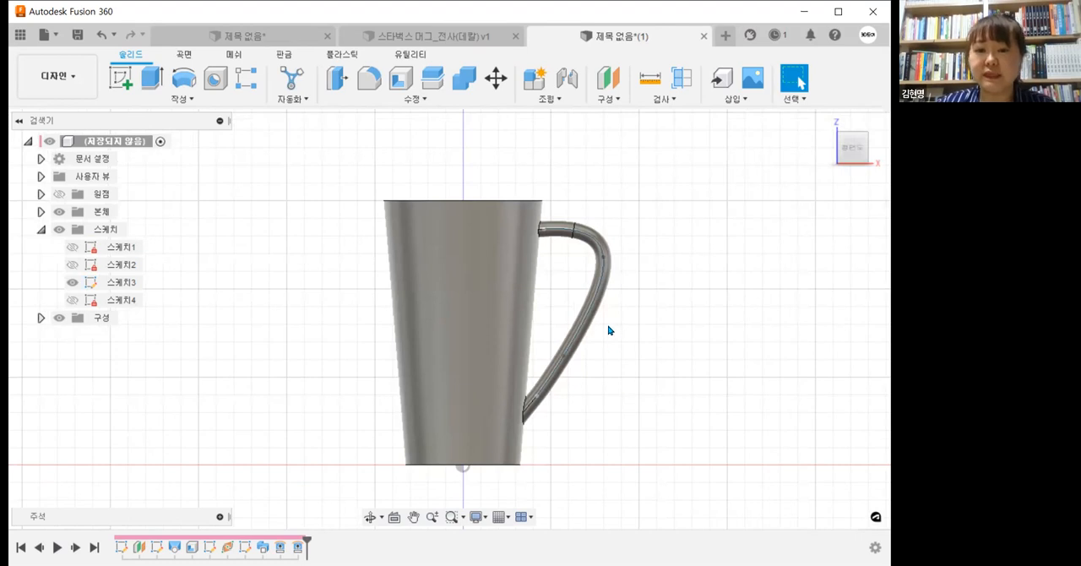
{"action": "middle_click_drag", "start_coordinate": [608, 324], "coordinate": [588, 382], "text": "shift"}
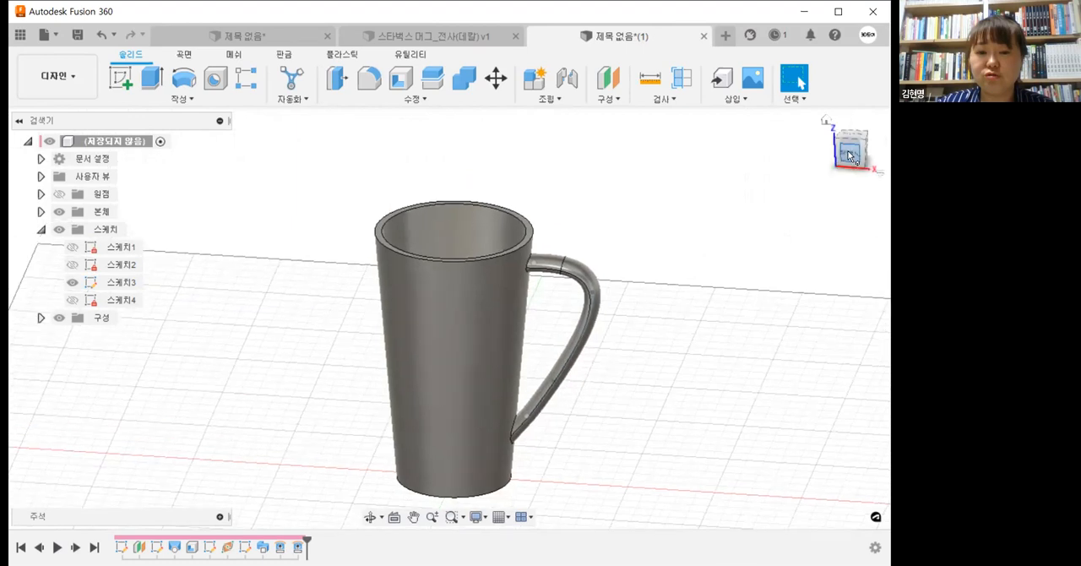
{"action": "left_click", "coordinate": [850, 154]}
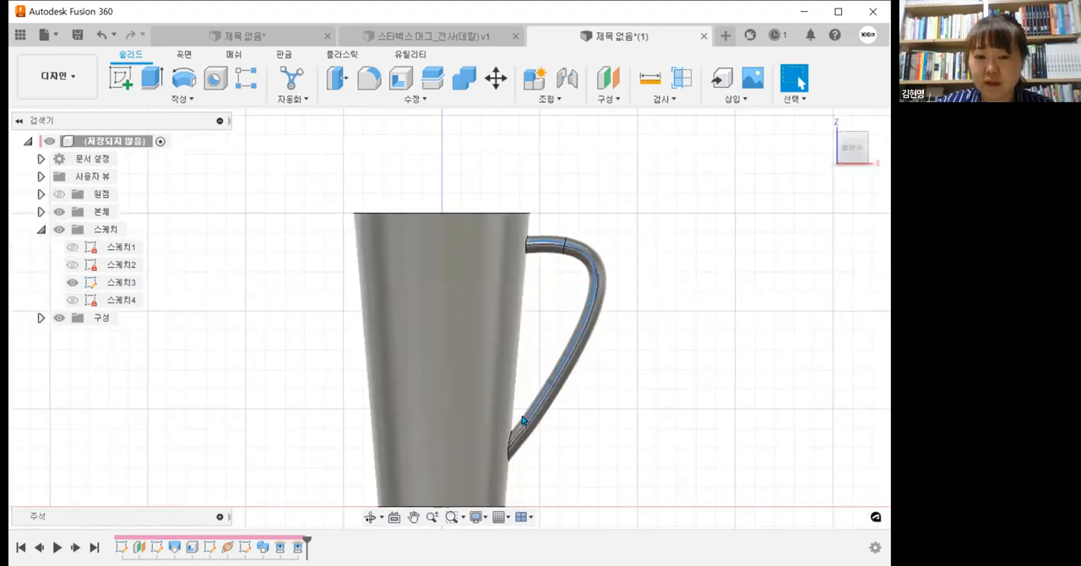
Step: Adjust the handle spline slightly closer to the cup wall and hide its sketch, 스케치3
{"action": "left_click", "coordinate": [523, 420]}
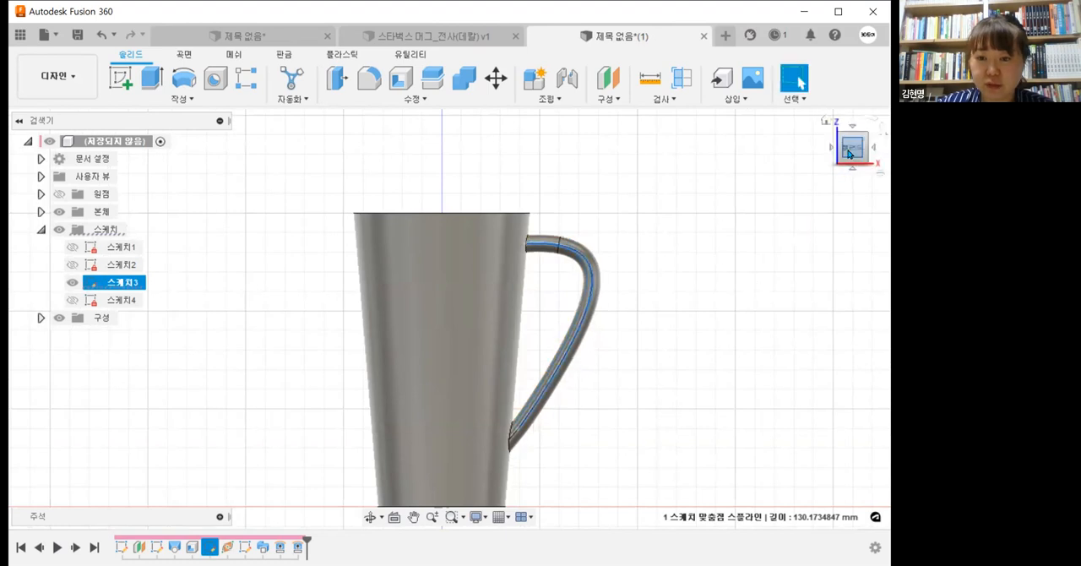
{"action": "middle_click_drag", "start_coordinate": [650, 386], "coordinate": [611, 426], "text": "shift"}
{"action": "left_click", "coordinate": [73, 282]}
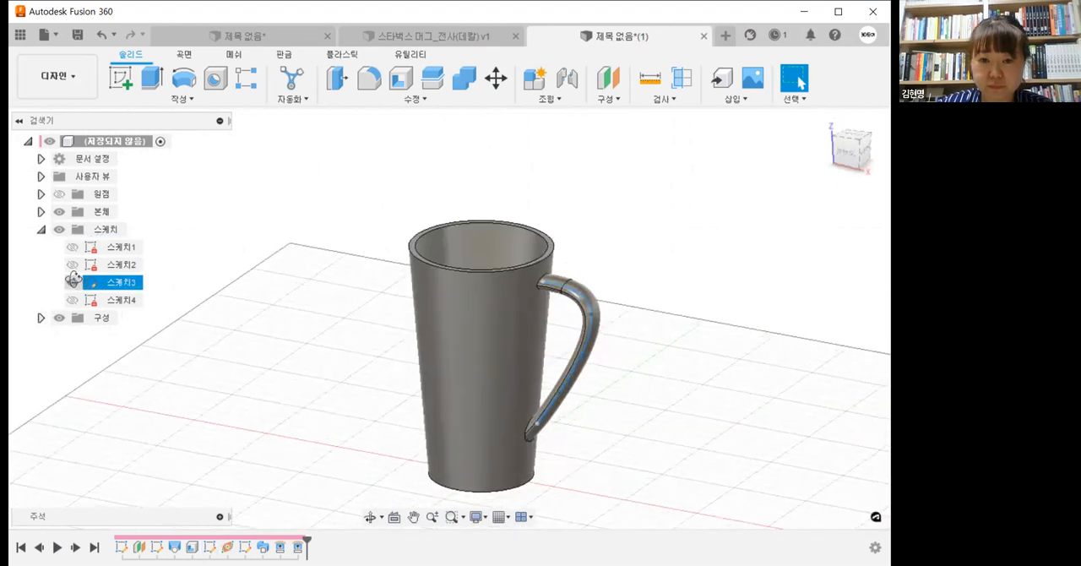
{"action": "middle_click_drag", "start_coordinate": [604, 361], "coordinate": [565, 372]}
{"action": "key", "text": "Escape"}
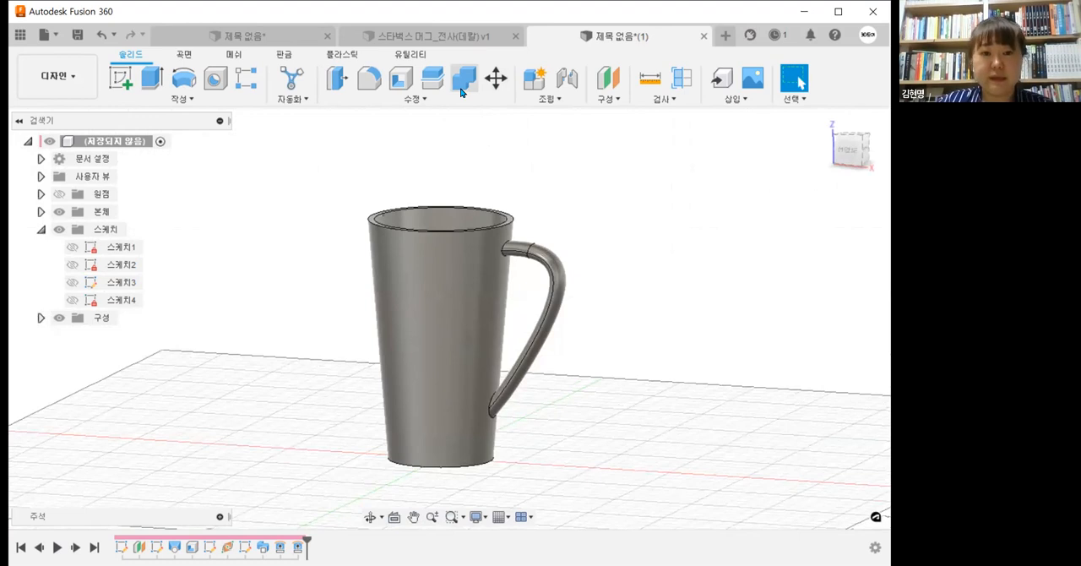
Step: Join the cup and handle bodies into one body with Combine
{"action": "left_click", "coordinate": [461, 88]}
{"action": "left_click", "coordinate": [452, 103]}
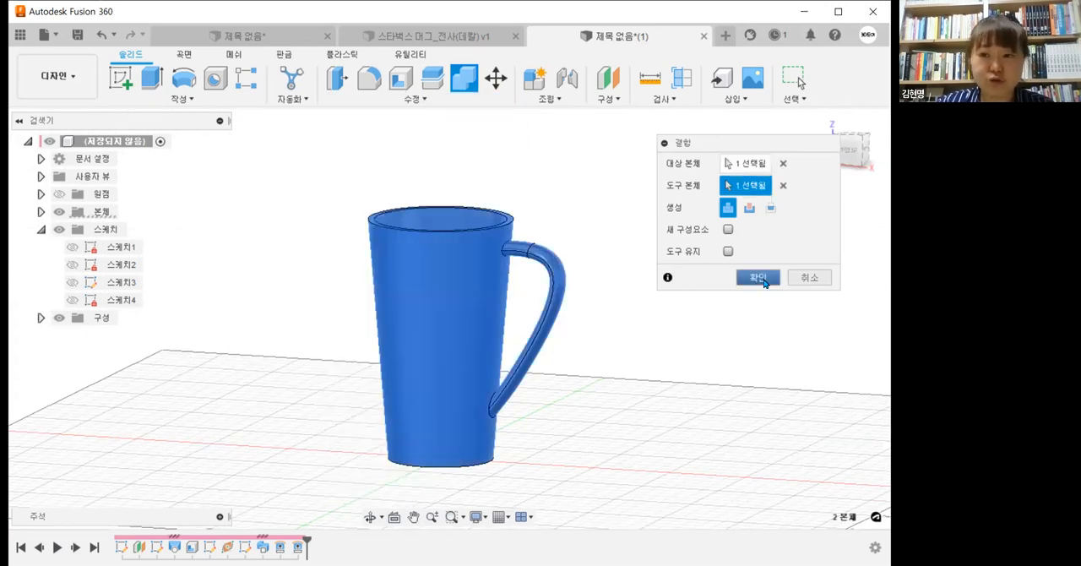
{"action": "left_click", "coordinate": [762, 278]}
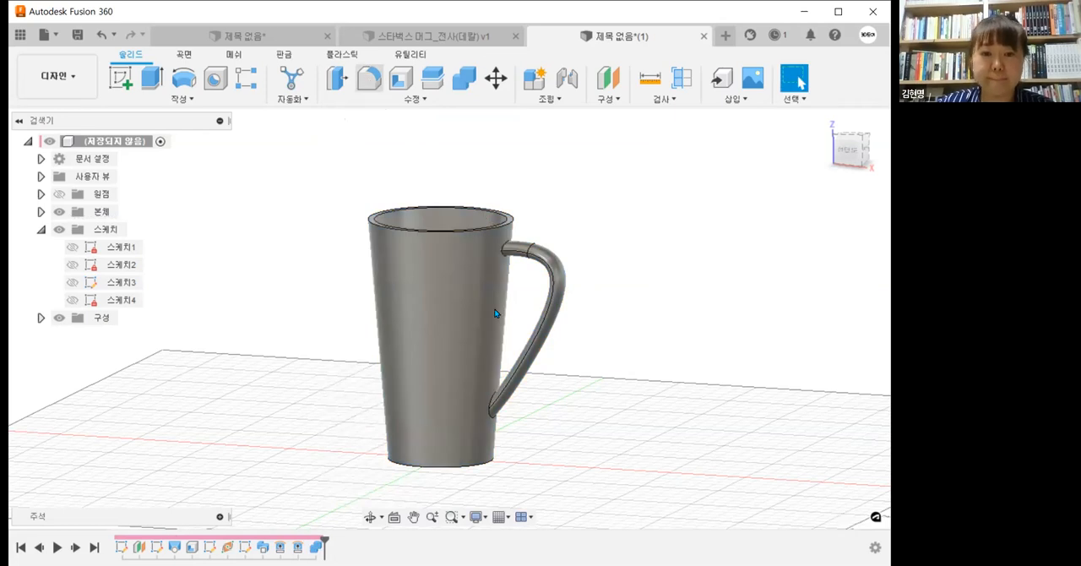
Step: Fillet the two edges where the handle meets the cup wall with a 3 mm radius
{"action": "left_click", "coordinate": [487, 417]}
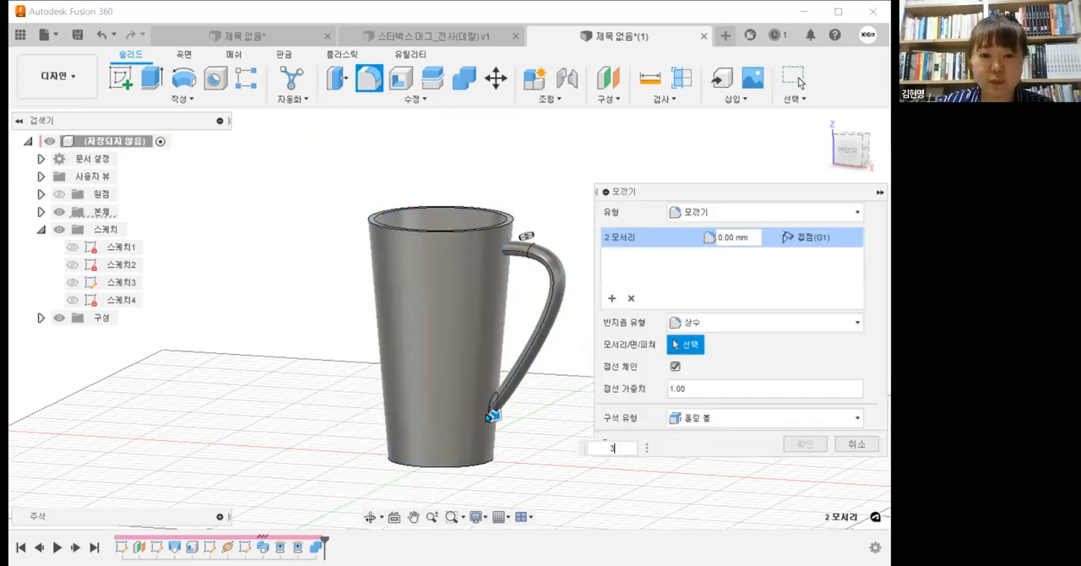
{"action": "scroll", "coordinate": [534, 250], "scroll_direction": "up", "scroll_amount": 1}
{"action": "type", "text": "3"}
{"action": "scroll", "coordinate": [534, 250], "scroll_direction": "up", "scroll_amount": 1}
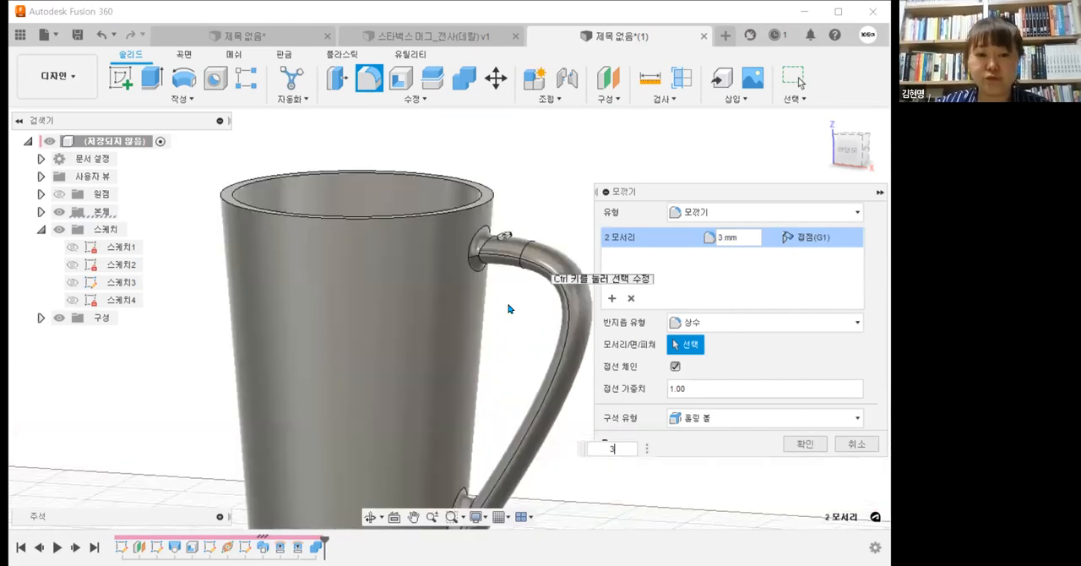
{"action": "scroll", "coordinate": [501, 310], "scroll_direction": "up", "scroll_amount": 1}
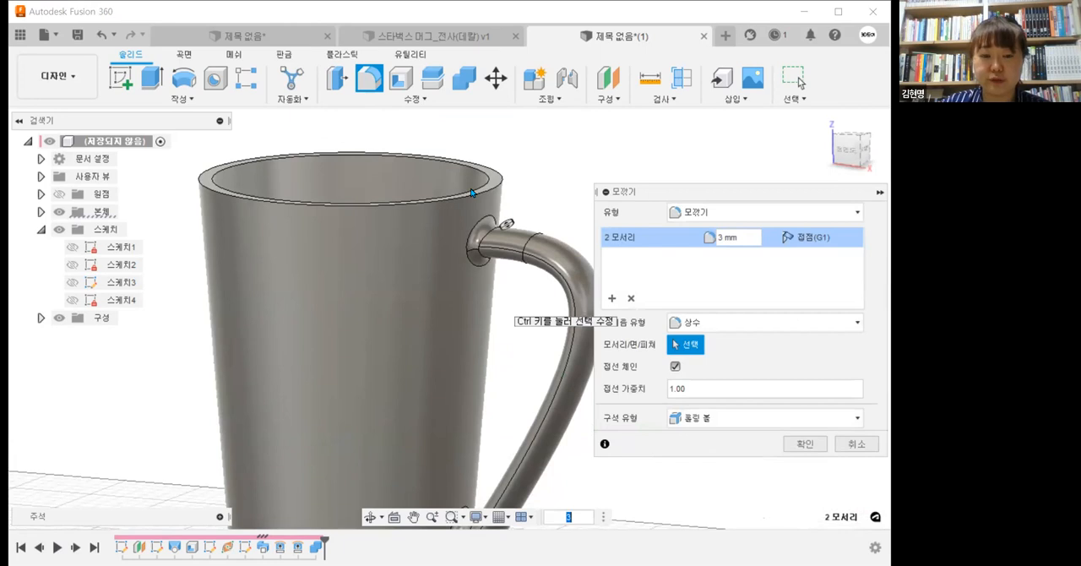
{"action": "scroll", "coordinate": [473, 321], "scroll_direction": "down", "scroll_amount": 3}
{"action": "left_click", "coordinate": [802, 447]}
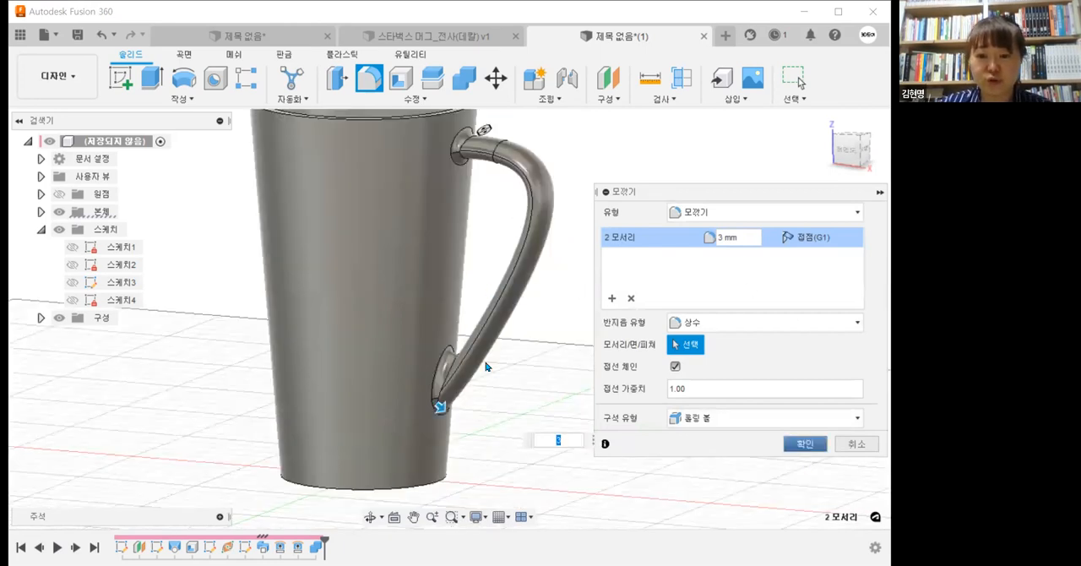
{"action": "middle_click_drag", "start_coordinate": [528, 383], "coordinate": [550, 347], "text": "shift"}
{"action": "scroll", "coordinate": [535, 374], "scroll_direction": "down", "scroll_amount": 2}
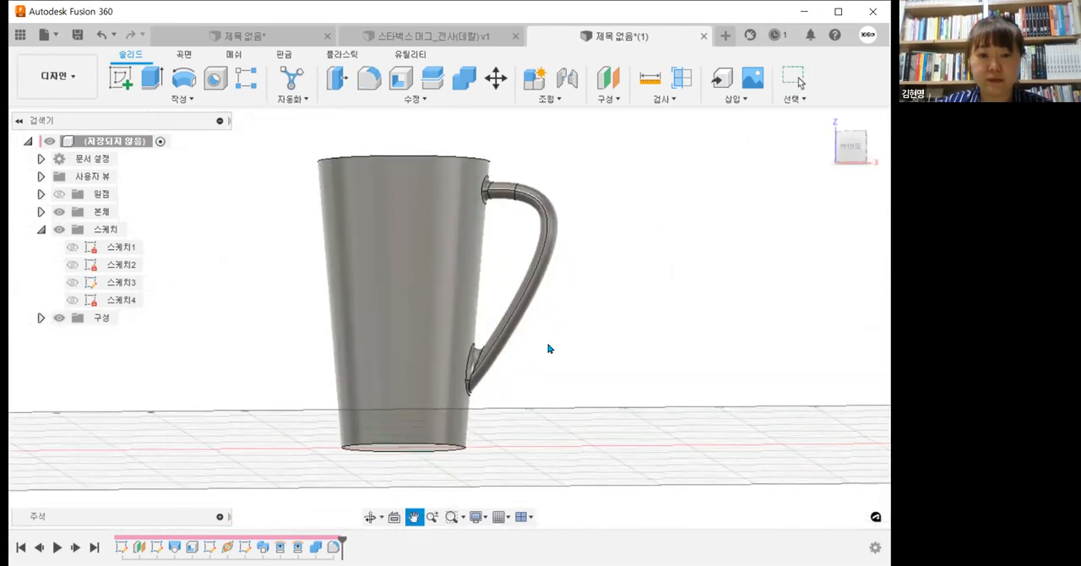
Step: Fillet two edges at the base of the cup with a 2 mm radius
{"action": "left_click", "coordinate": [370, 78]}
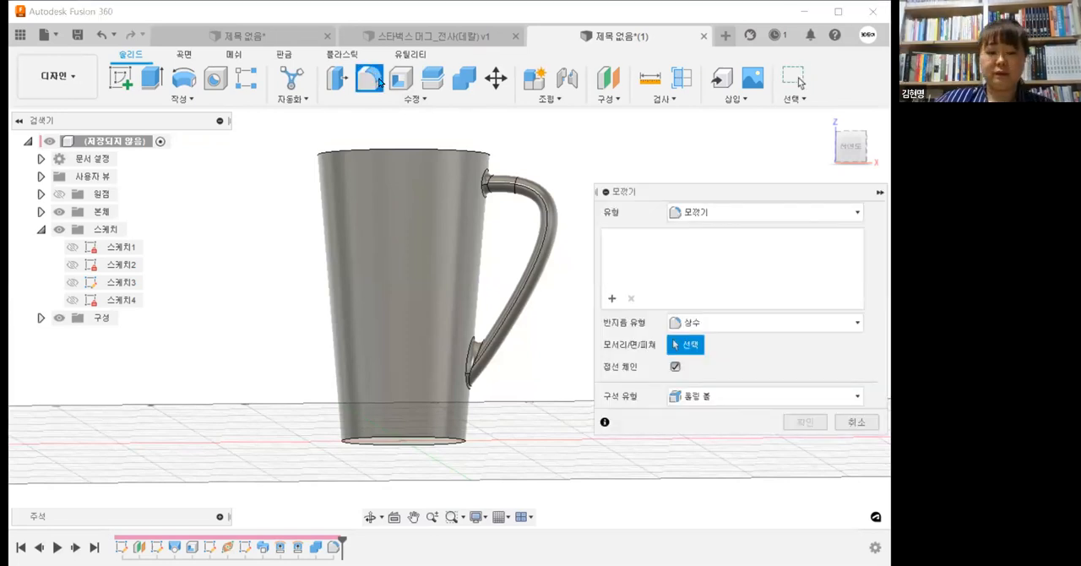
{"action": "left_click", "coordinate": [852, 151]}
{"action": "scroll", "coordinate": [400, 425], "scroll_direction": "up", "scroll_amount": 5}
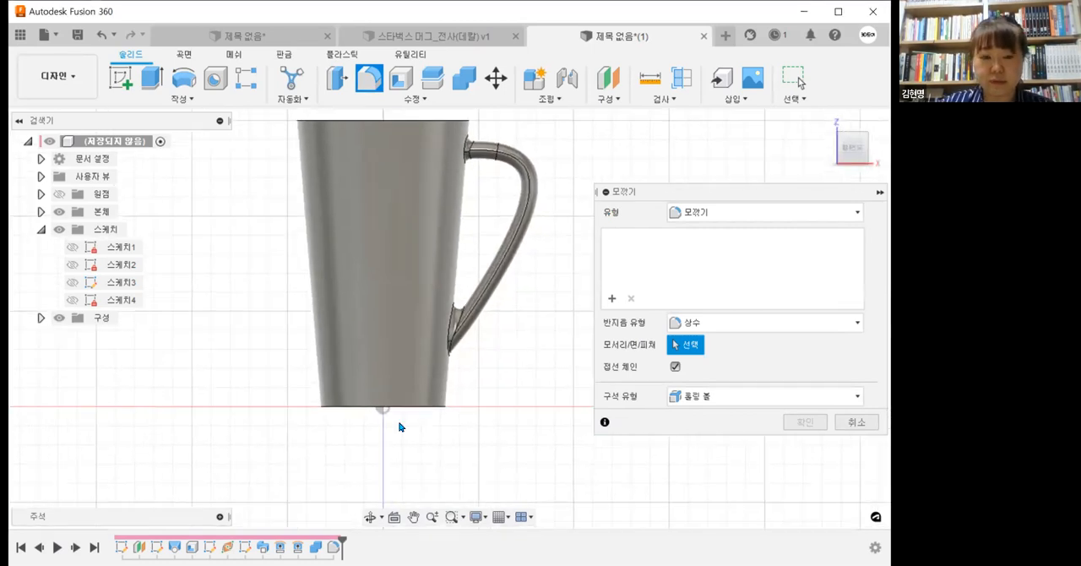
{"action": "scroll", "coordinate": [429, 398], "scroll_direction": "up", "scroll_amount": 2}
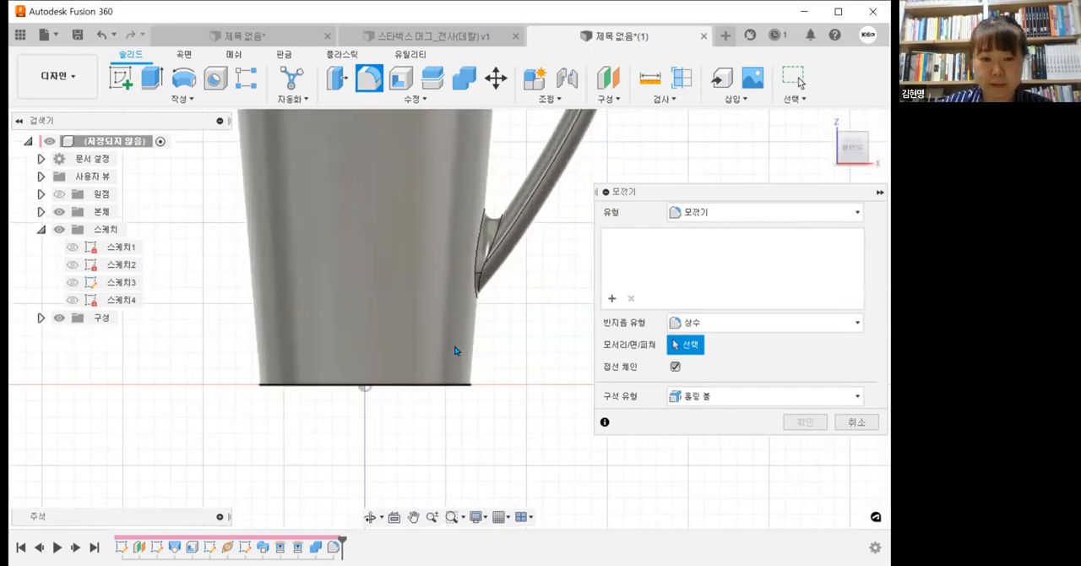
{"action": "left_click", "coordinate": [440, 383]}
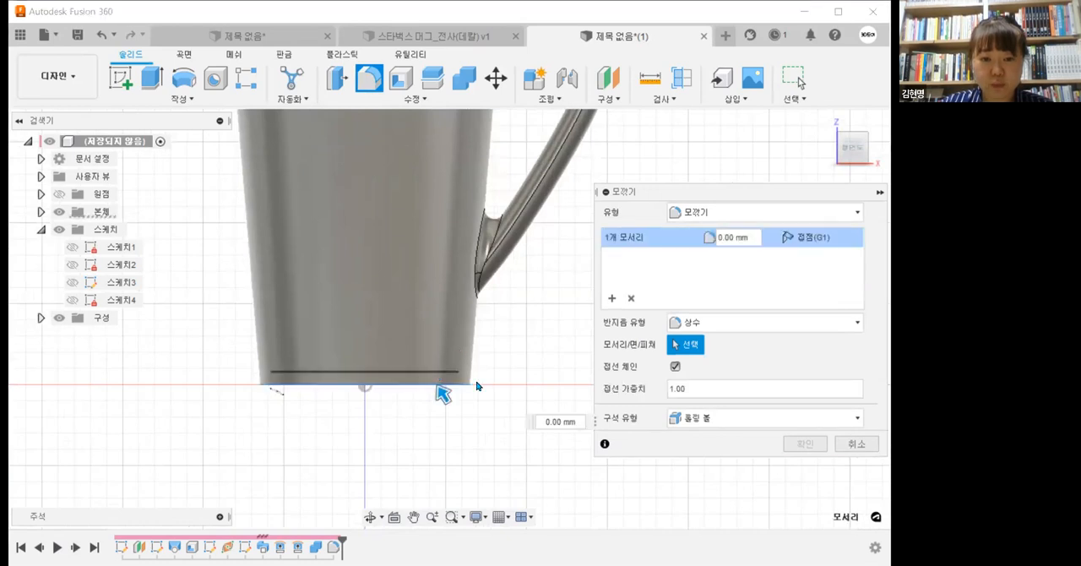
{"action": "middle_click_drag", "start_coordinate": [441, 391], "coordinate": [436, 343], "text": "shift"}
{"action": "left_click", "coordinate": [440, 346]}
{"action": "left_click", "coordinate": [734, 238]}
{"action": "type", "text": "2"}
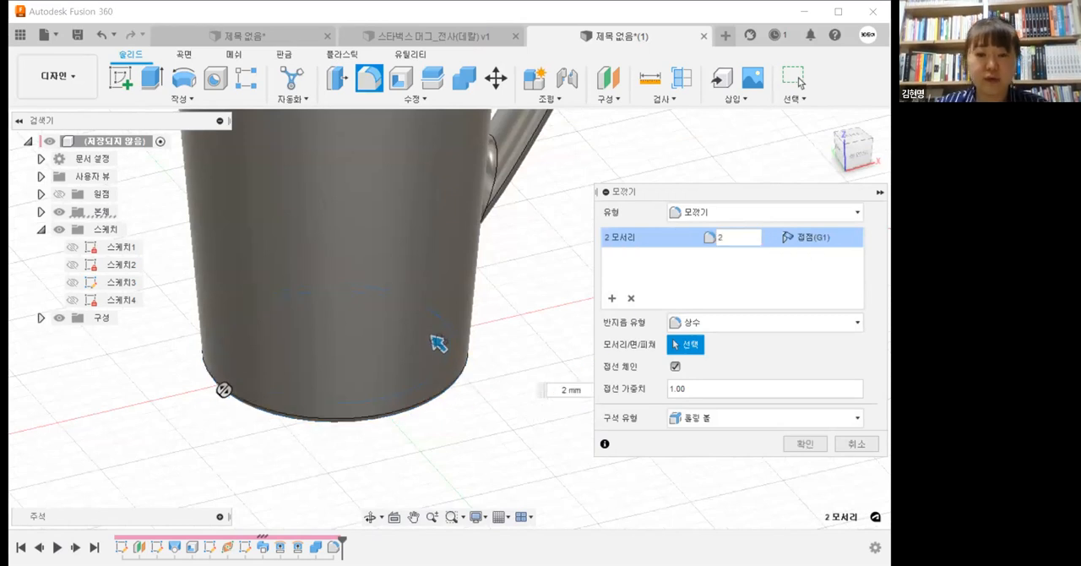
{"action": "left_click", "coordinate": [804, 443]}
{"action": "middle_click_drag", "start_coordinate": [565, 358], "coordinate": [456, 300], "text": "shift"}
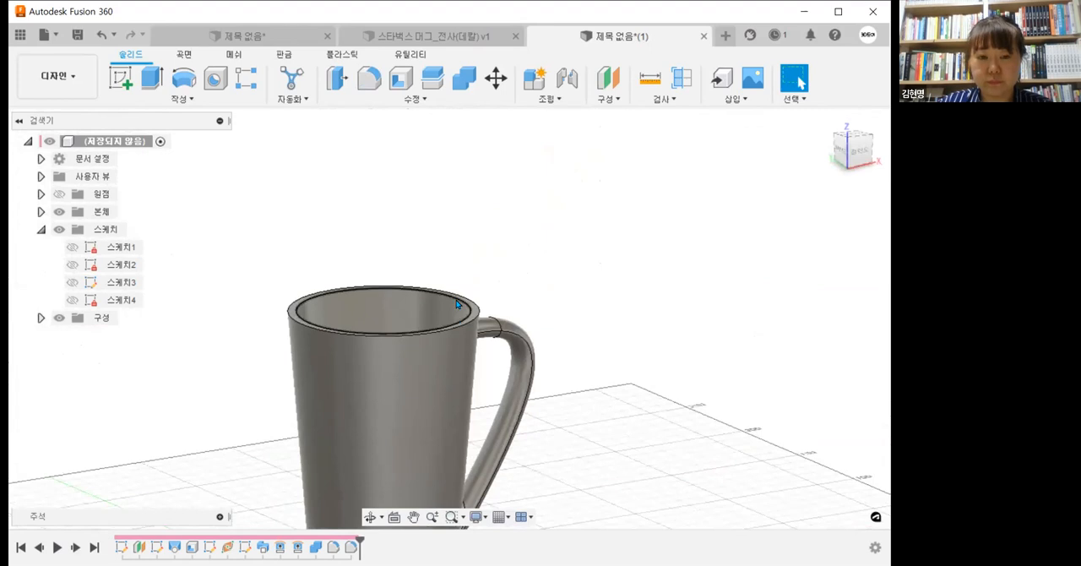
{"action": "scroll", "coordinate": [456, 299], "scroll_direction": "up", "scroll_amount": 4}
{"action": "left_click", "coordinate": [368, 82]}
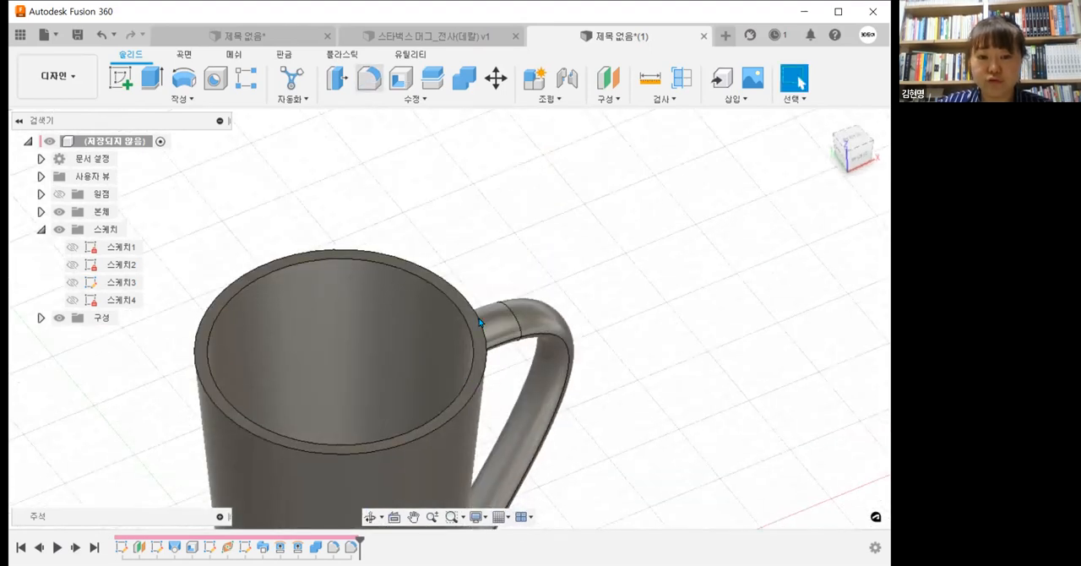
{"action": "left_click", "coordinate": [868, 449]}
Step: Examine the cup's rim and the handle joints from several angles
{"action": "middle_click_drag", "start_coordinate": [496, 342], "coordinate": [475, 309], "text": "shift"}
{"action": "scroll", "coordinate": [477, 304], "scroll_direction": "down", "scroll_amount": 1}
{"action": "middle_click_drag", "start_coordinate": [514, 199], "coordinate": [528, 296]}
{"action": "scroll", "coordinate": [518, 229], "scroll_direction": "up", "scroll_amount": 2}
{"action": "scroll", "coordinate": [531, 298], "scroll_direction": "down", "scroll_amount": 3}
{"action": "scroll", "coordinate": [539, 298], "scroll_direction": "down", "scroll_amount": 2}
{"action": "middle_click_drag", "start_coordinate": [492, 267], "coordinate": [424, 219]}
{"action": "scroll", "coordinate": [487, 269], "scroll_direction": "up", "scroll_amount": 2}
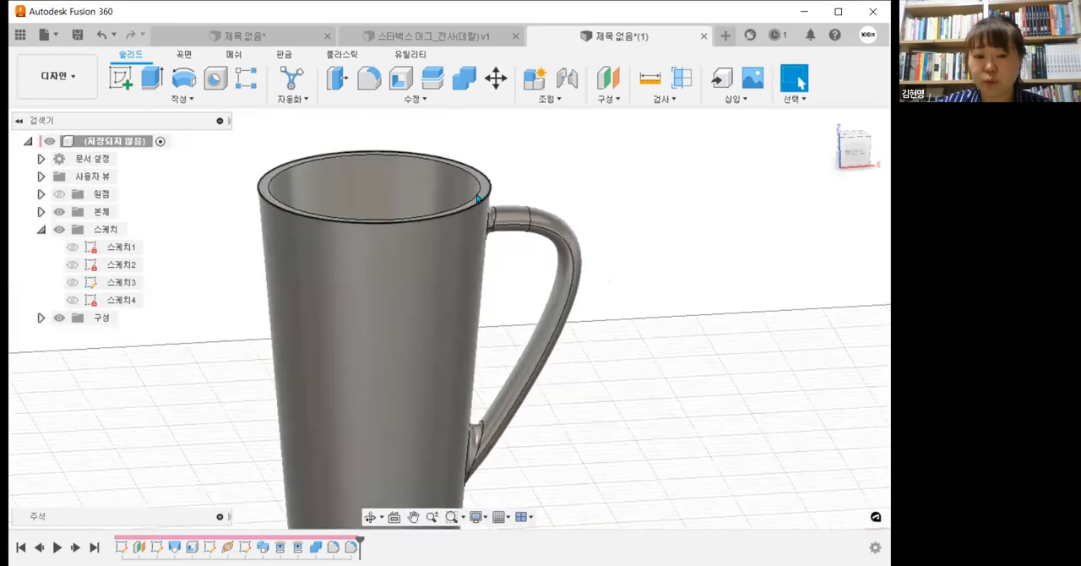
{"action": "scroll", "coordinate": [477, 194], "scroll_direction": "up", "scroll_amount": 1}
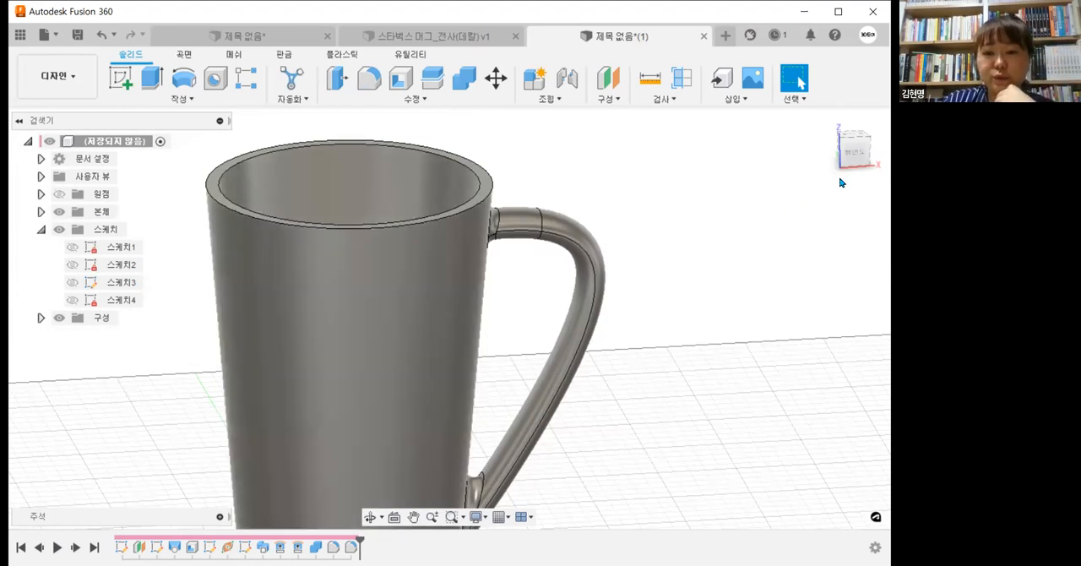
Step: Create a new sketch on the vertical XZ origin plane through the cup and handle
{"action": "left_click", "coordinate": [853, 159]}
{"action": "scroll", "coordinate": [601, 210], "scroll_direction": "up", "scroll_amount": 4}
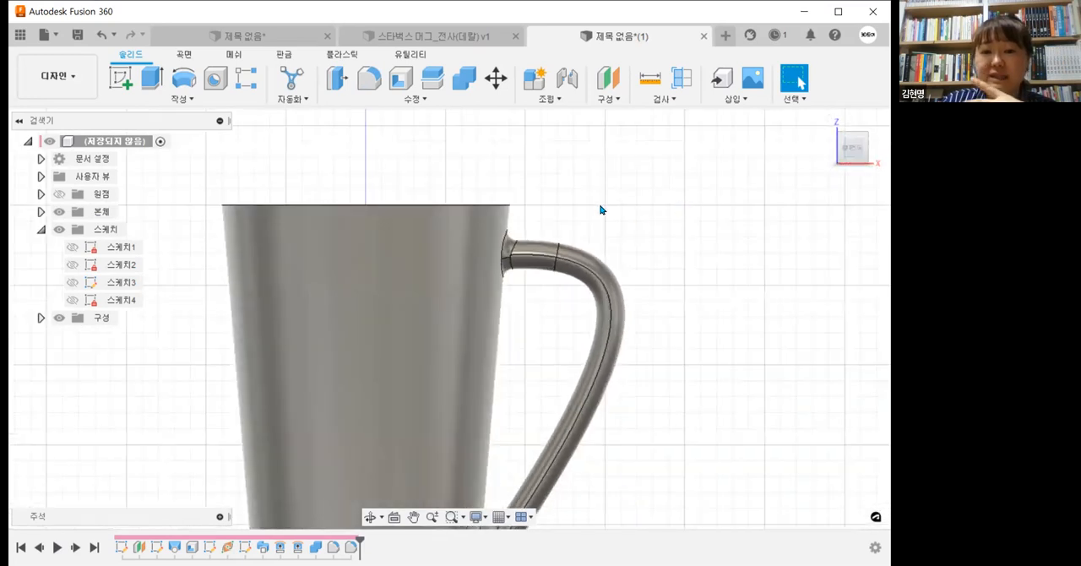
{"action": "scroll", "coordinate": [612, 218], "scroll_direction": "up", "scroll_amount": 5}
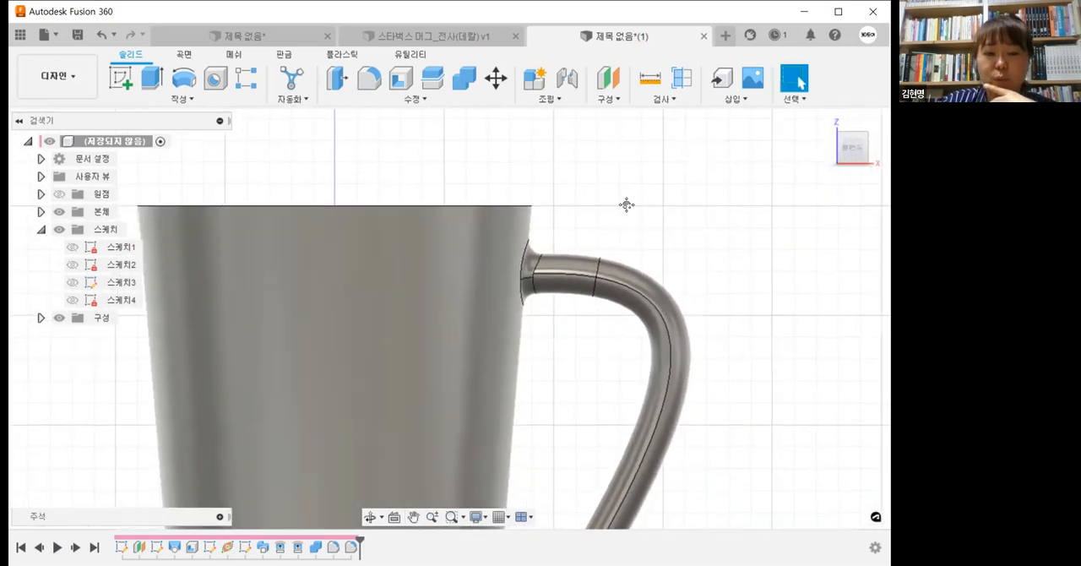
{"action": "left_click", "coordinate": [121, 79]}
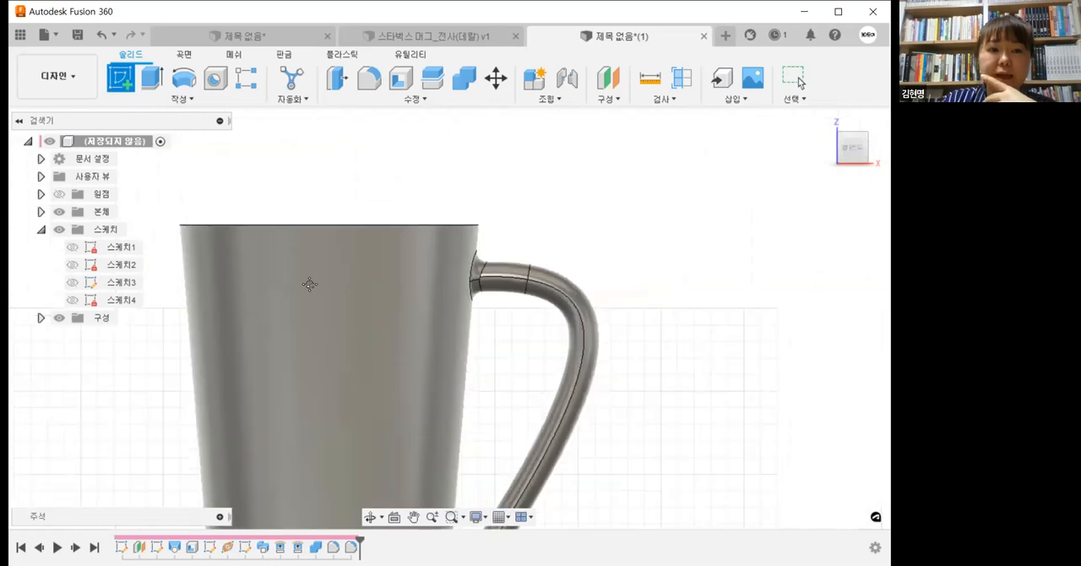
{"action": "middle_click_drag", "start_coordinate": [450, 342], "coordinate": [464, 254]}
{"action": "scroll", "coordinate": [478, 301], "scroll_direction": "down", "scroll_amount": 4}
{"action": "middle_click_drag", "start_coordinate": [499, 293], "coordinate": [510, 249]}
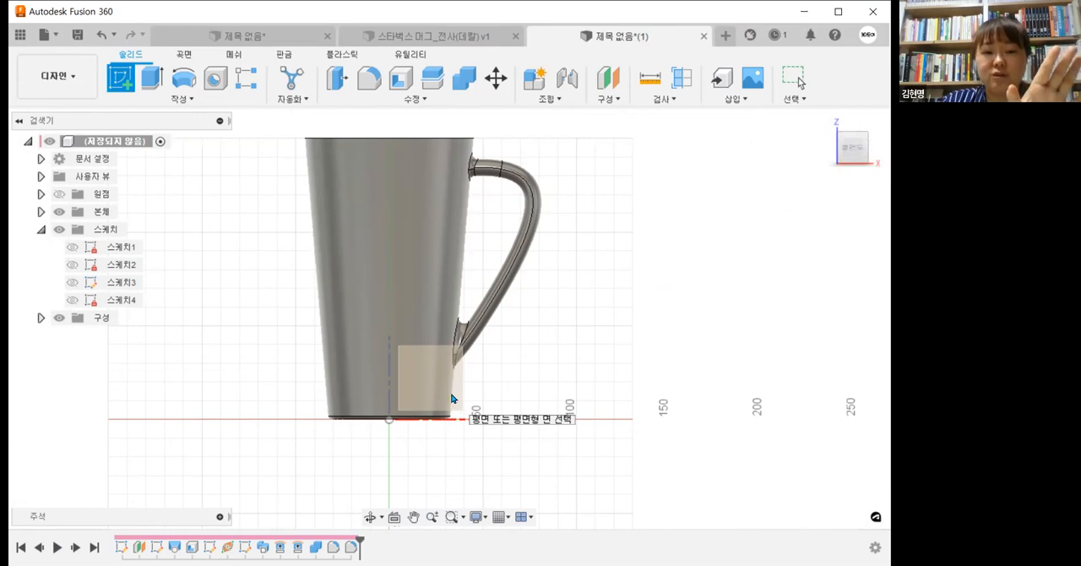
{"action": "left_click", "coordinate": [457, 400]}
{"action": "middle_click_drag", "start_coordinate": [551, 406], "coordinate": [544, 487]}
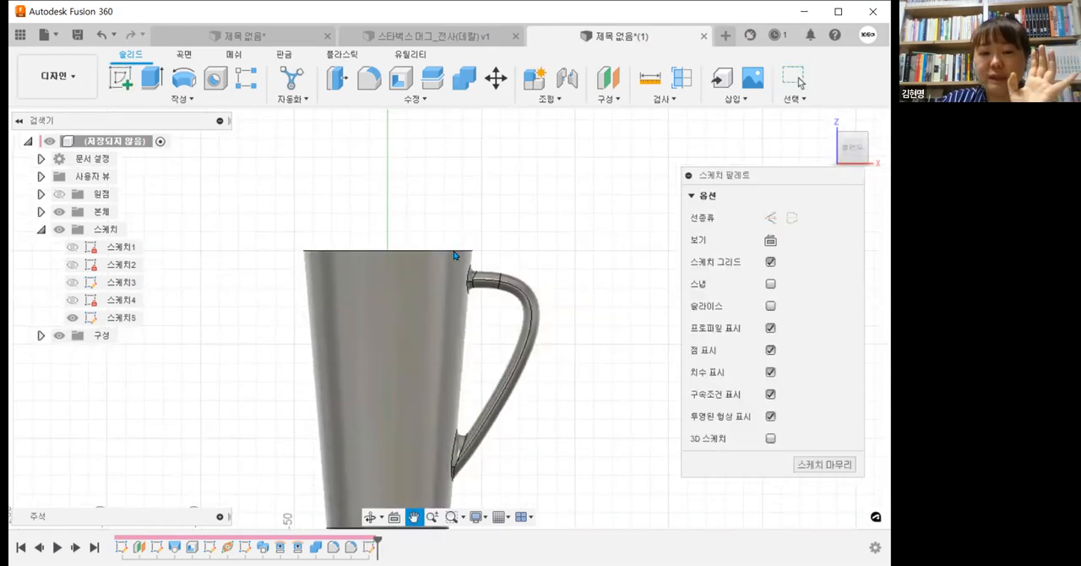
Step: Turn on the Slice option for the new sketch to section the cup wall and handle at the rim
{"action": "scroll", "coordinate": [456, 251], "scroll_direction": "up", "scroll_amount": 6}
{"action": "scroll", "coordinate": [546, 285], "scroll_direction": "up", "scroll_amount": 3}
{"action": "middle_click_drag", "start_coordinate": [547, 284], "coordinate": [590, 293]}
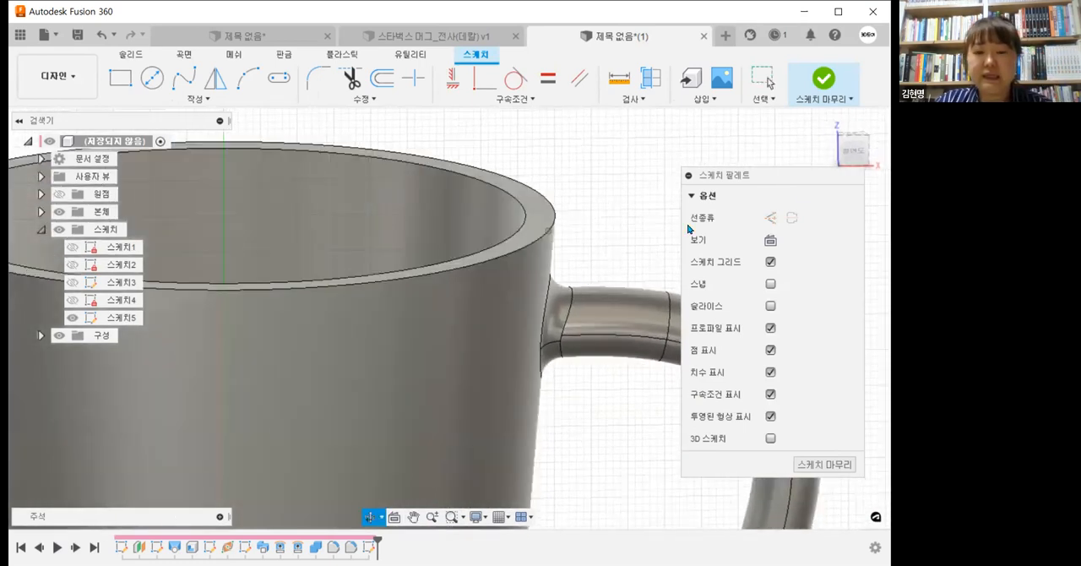
{"action": "left_click", "coordinate": [853, 152]}
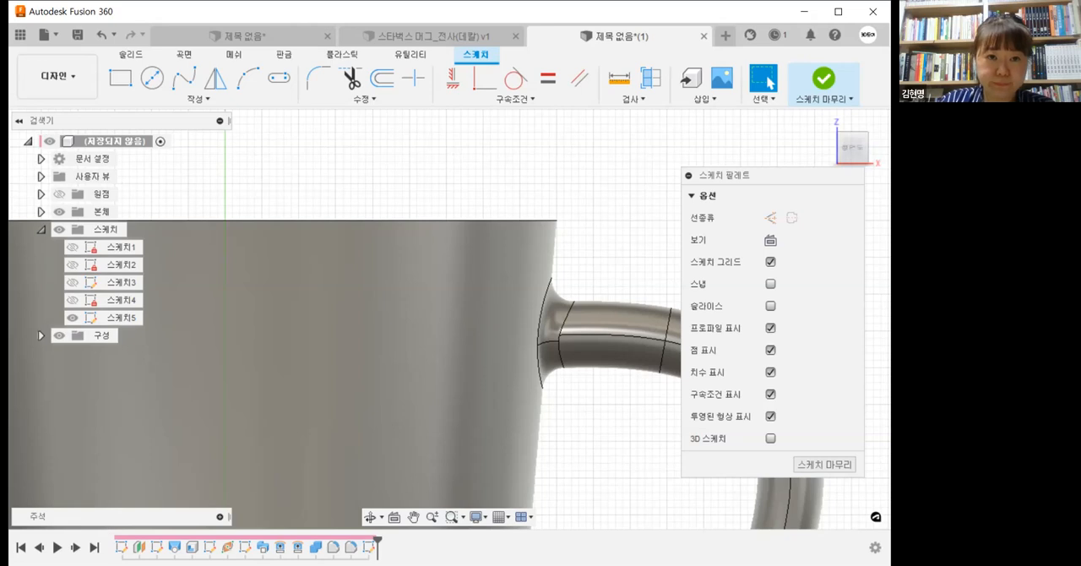
{"action": "left_click_drag", "start_coordinate": [681, 293], "coordinate": [794, 319]}
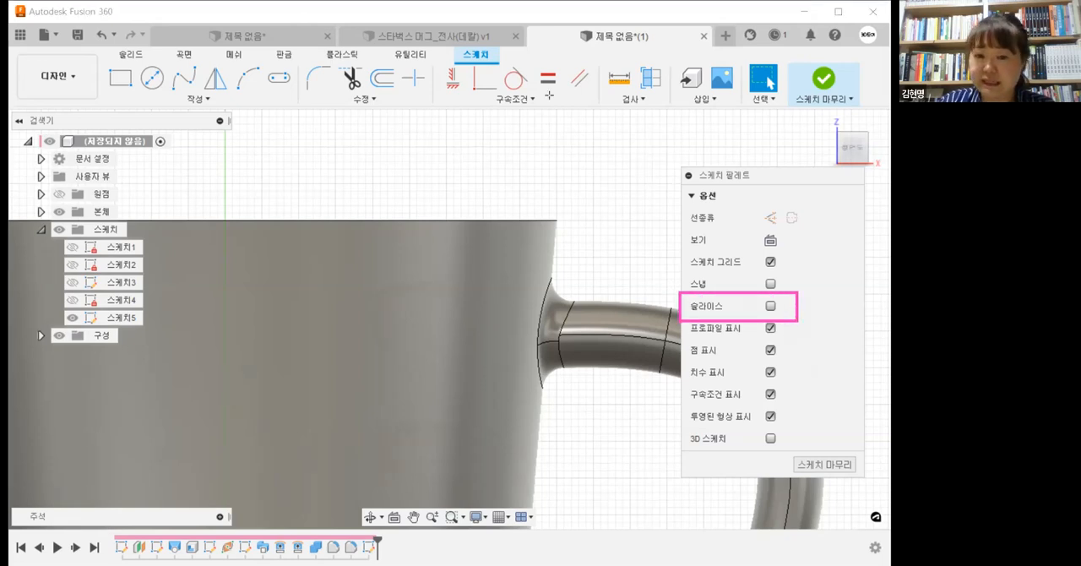
{"action": "left_click", "coordinate": [782, 304]}
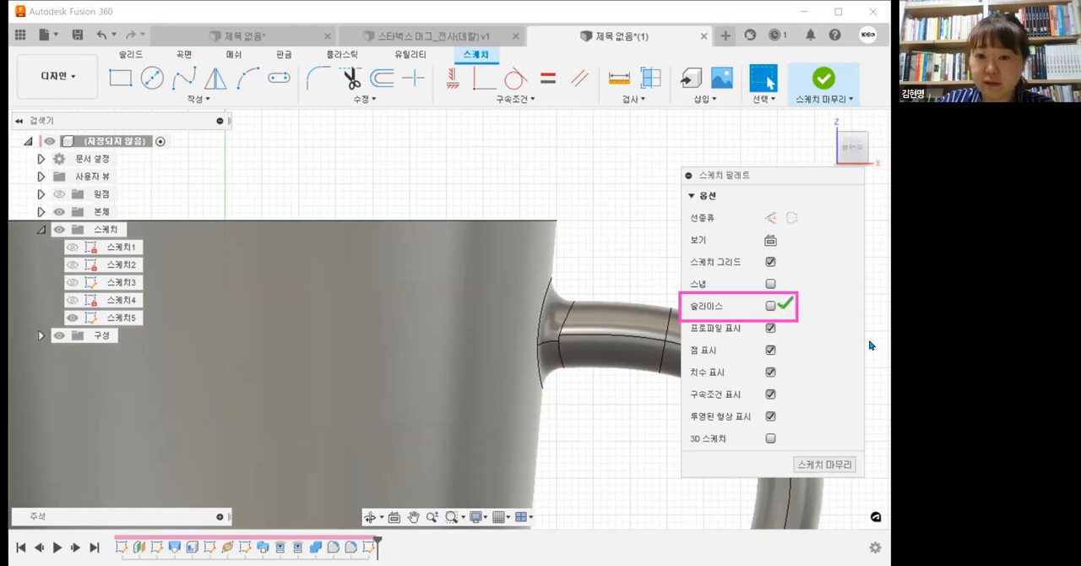
{"action": "left_click", "coordinate": [771, 306]}
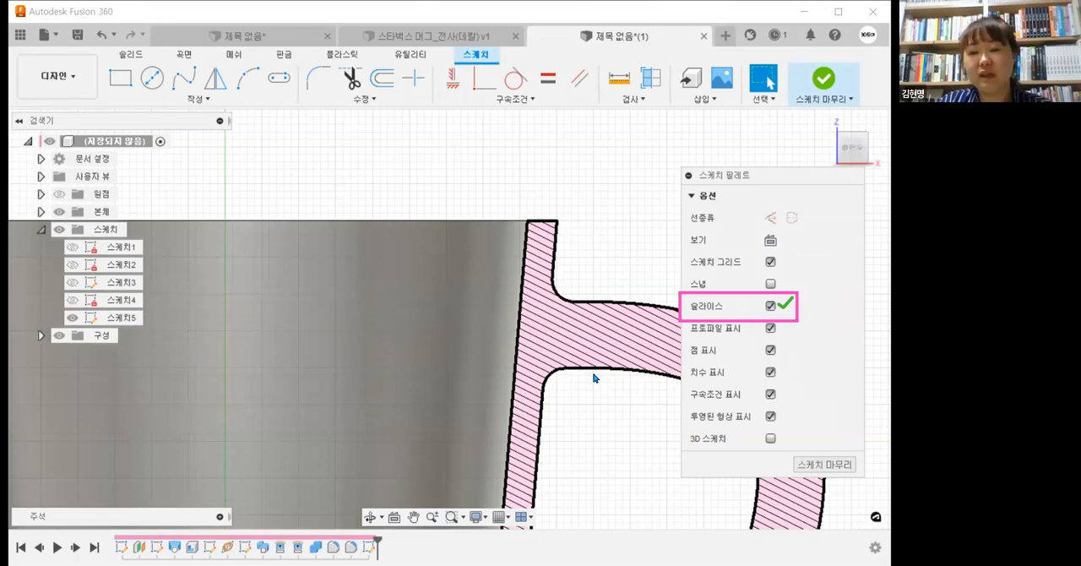
Step: Sketch a small circle at the outer corner of the cup's rim and move it just outside the rim
{"action": "left_click", "coordinate": [158, 89]}
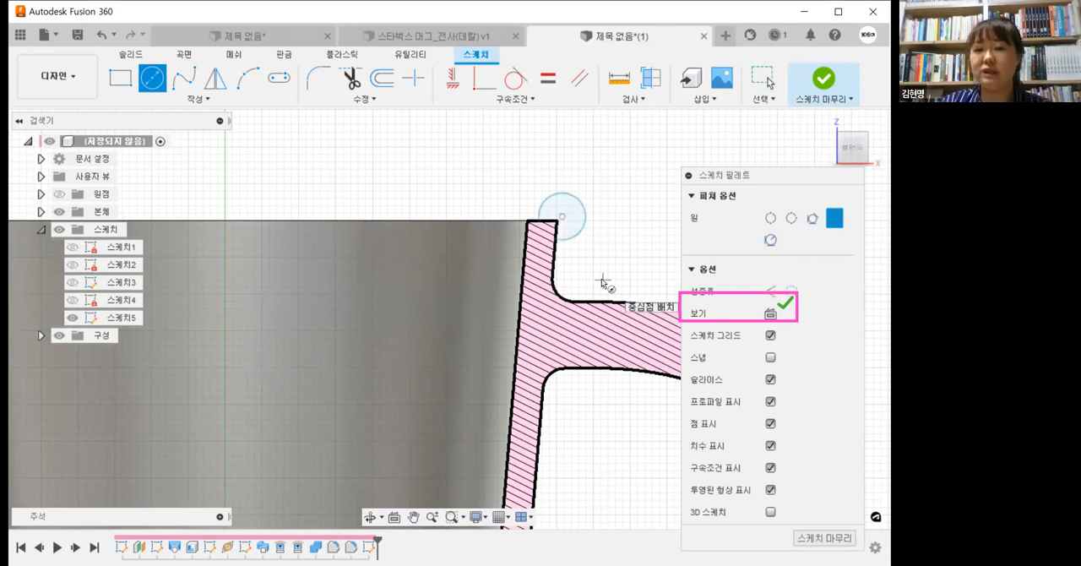
{"action": "scroll", "coordinate": [565, 213], "scroll_direction": "up", "scroll_amount": 2}
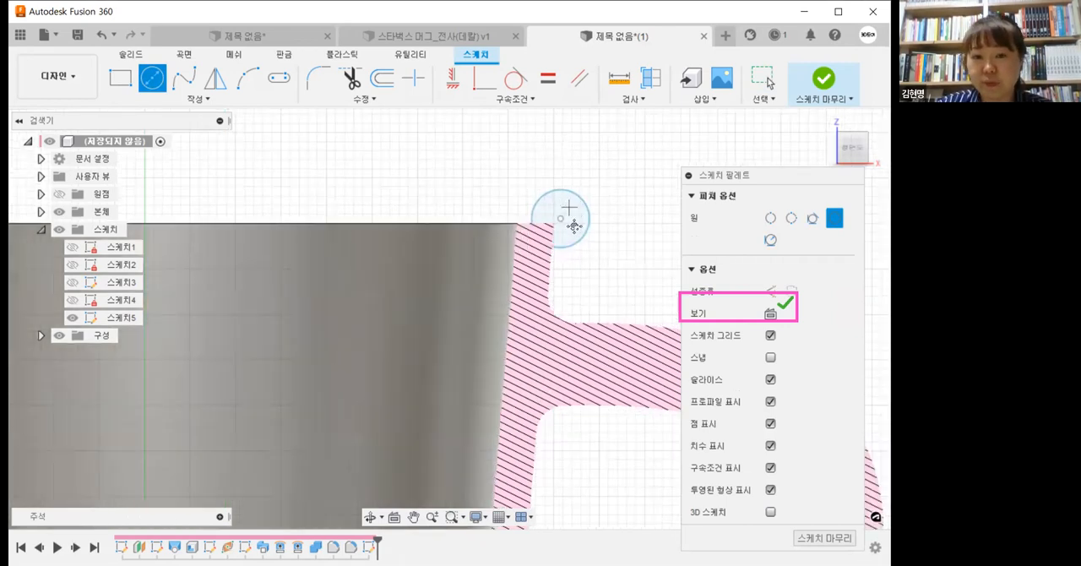
{"action": "key", "text": "Escape"}
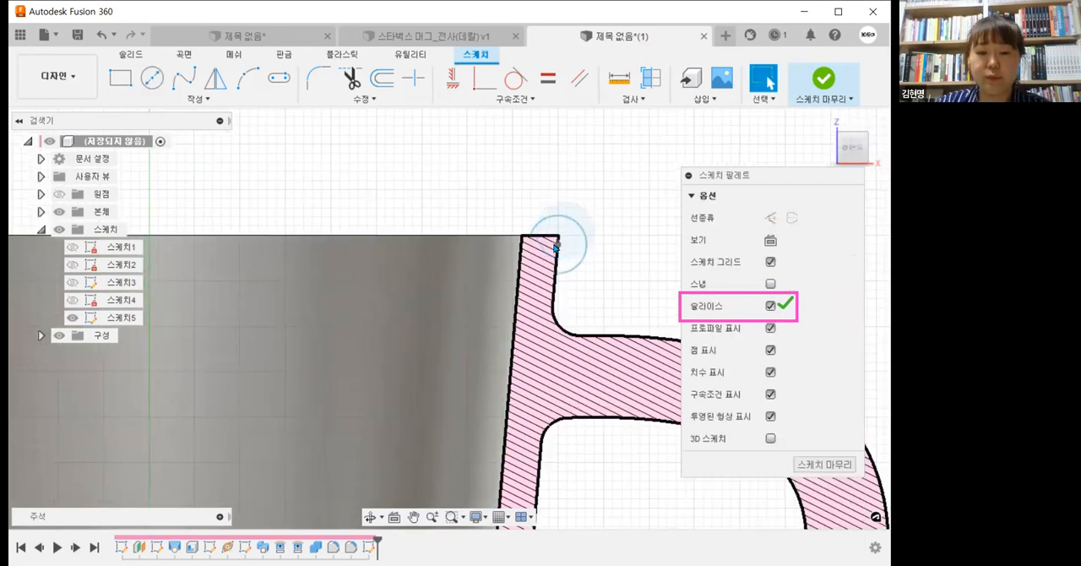
{"action": "left_click", "coordinate": [554, 244]}
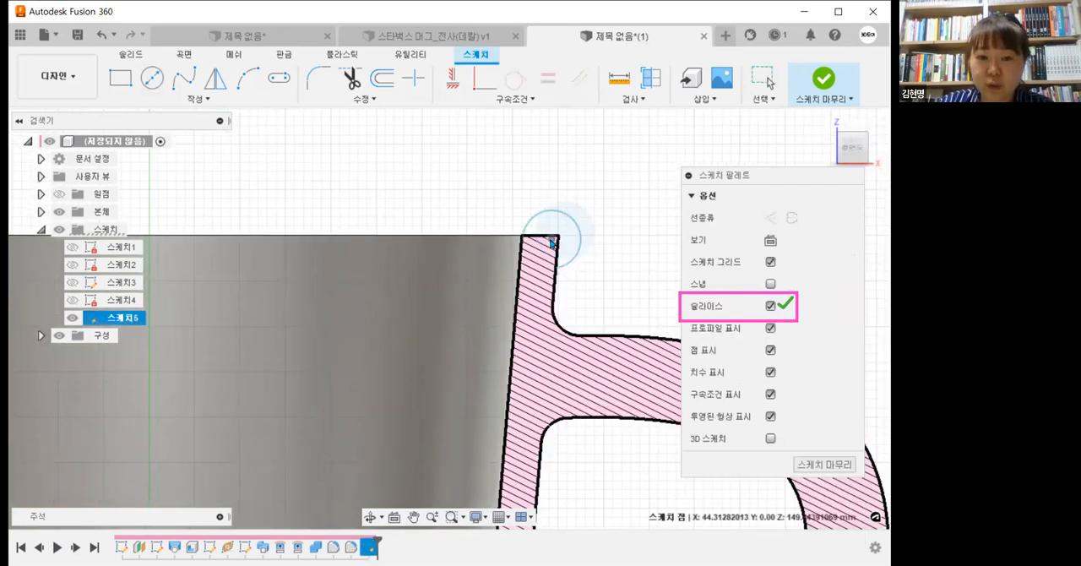
{"action": "left_click_drag", "start_coordinate": [553, 241], "coordinate": [587, 210]}
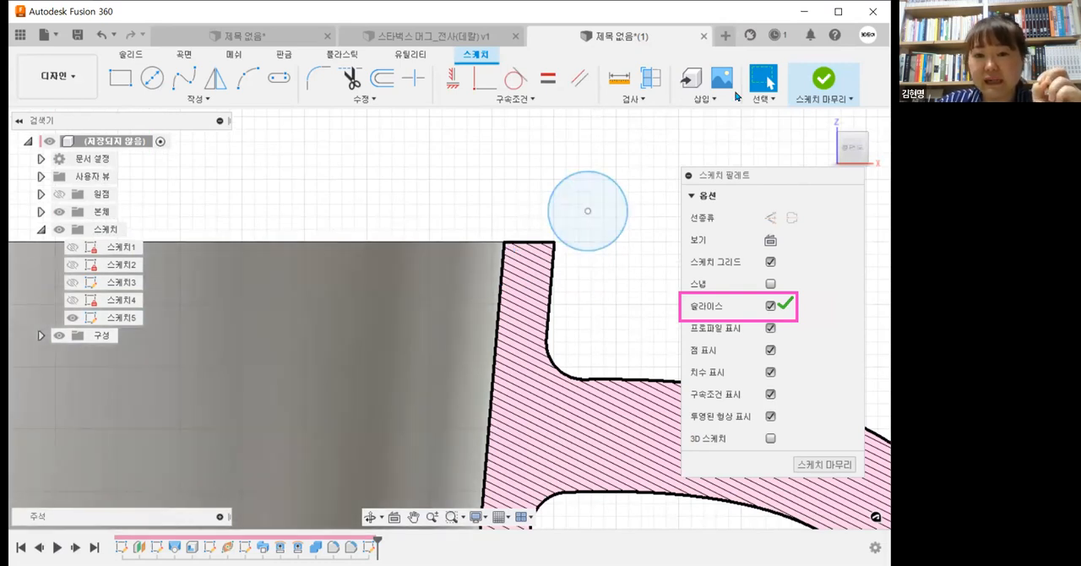
Step: Project the cup's inner wall face onto the active sketch with the projection link on
{"action": "left_click", "coordinate": [159, 99]}
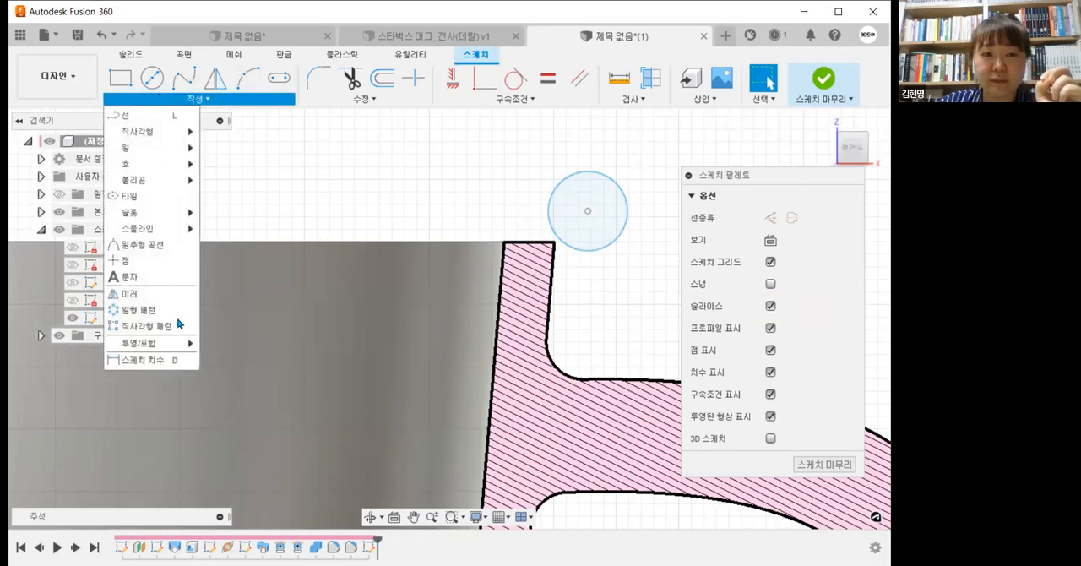
{"action": "mouse_move", "coordinate": [181, 340]}
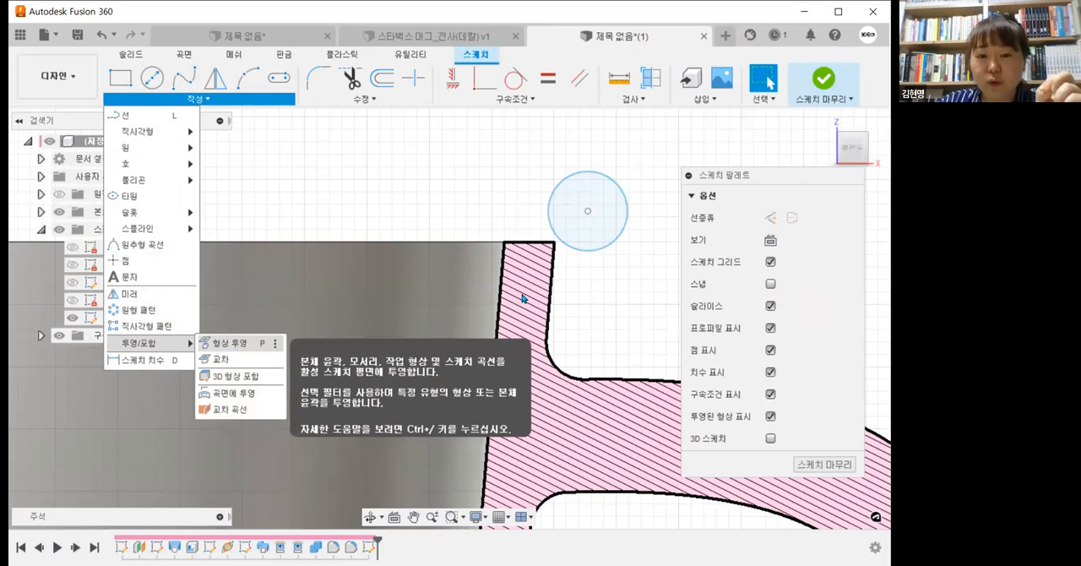
{"action": "key", "text": "p"}
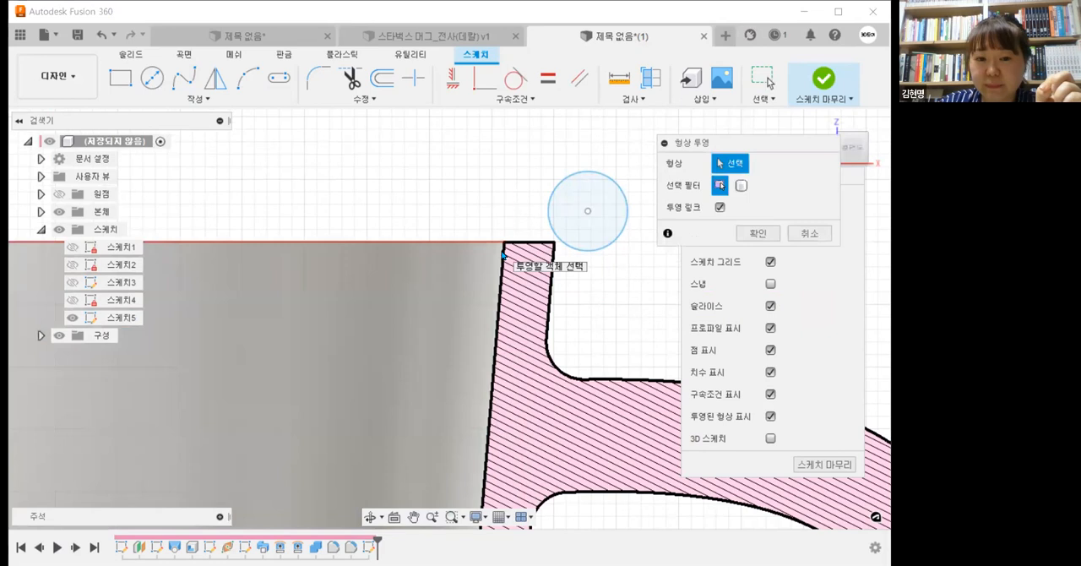
{"action": "left_click", "coordinate": [502, 255]}
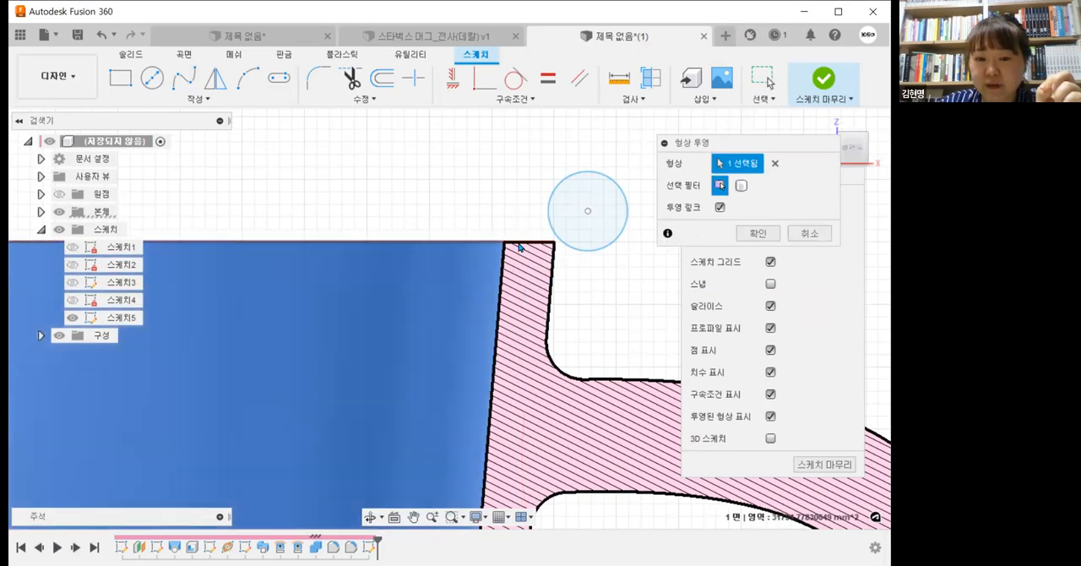
{"action": "left_click", "coordinate": [767, 235]}
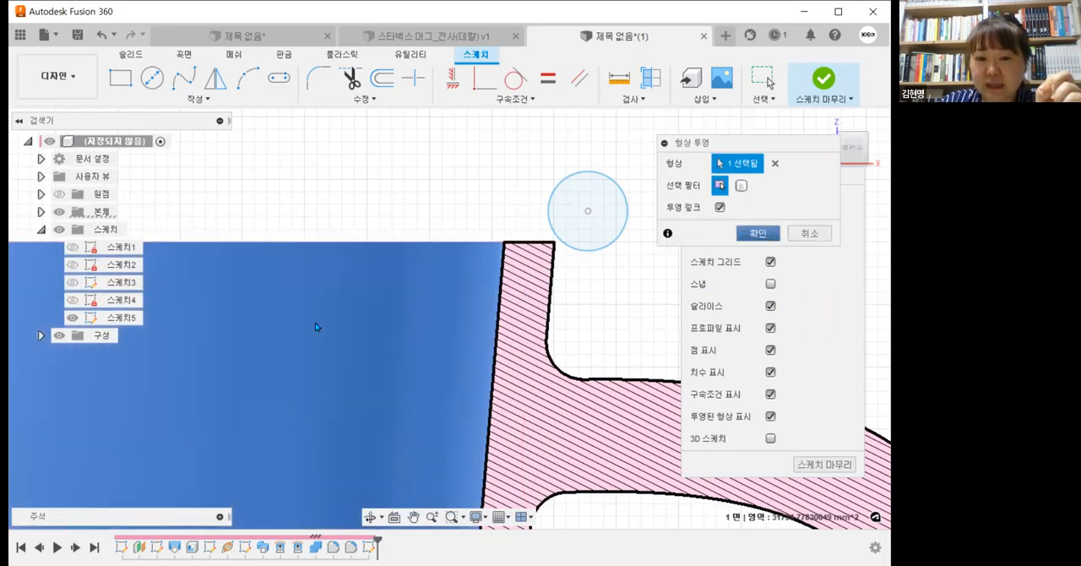
Step: Hide the bodies to examine the projected rim line alone, and show them again
{"action": "left_click", "coordinate": [61, 213]}
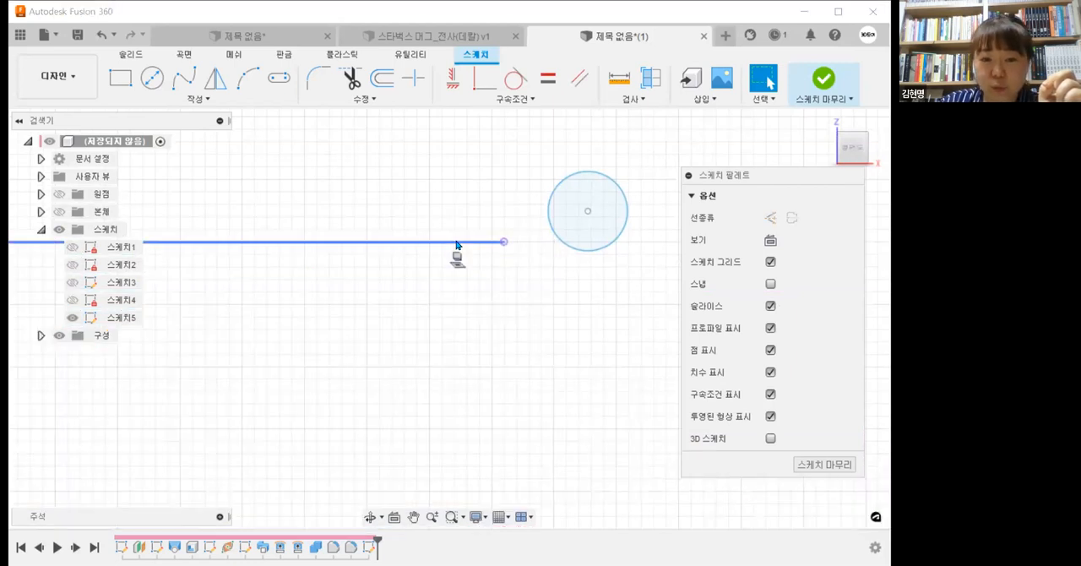
{"action": "left_click", "coordinate": [143, 98]}
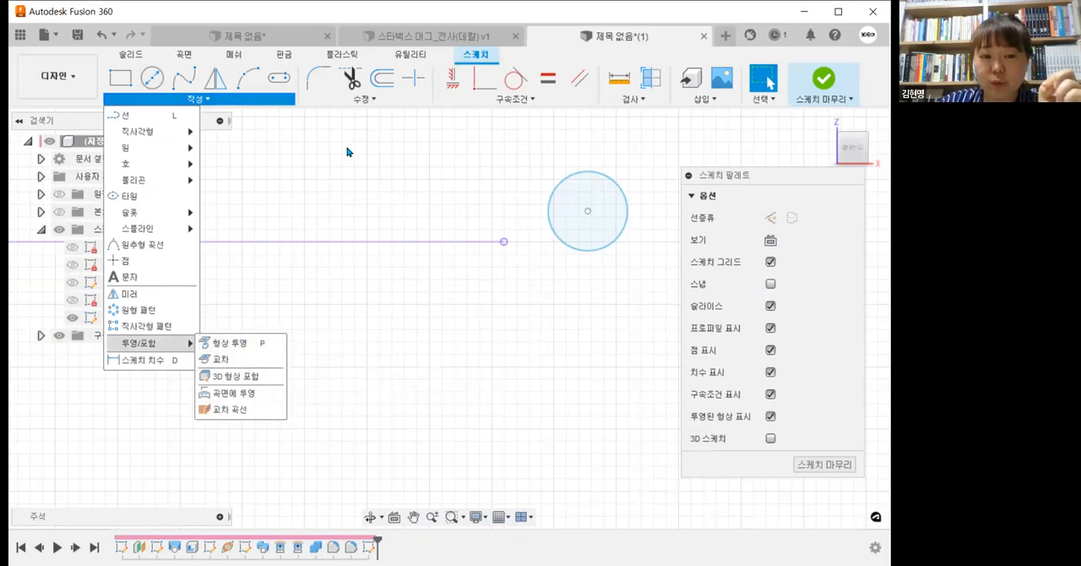
{"action": "left_click", "coordinate": [324, 160]}
{"action": "left_click", "coordinate": [73, 302]}
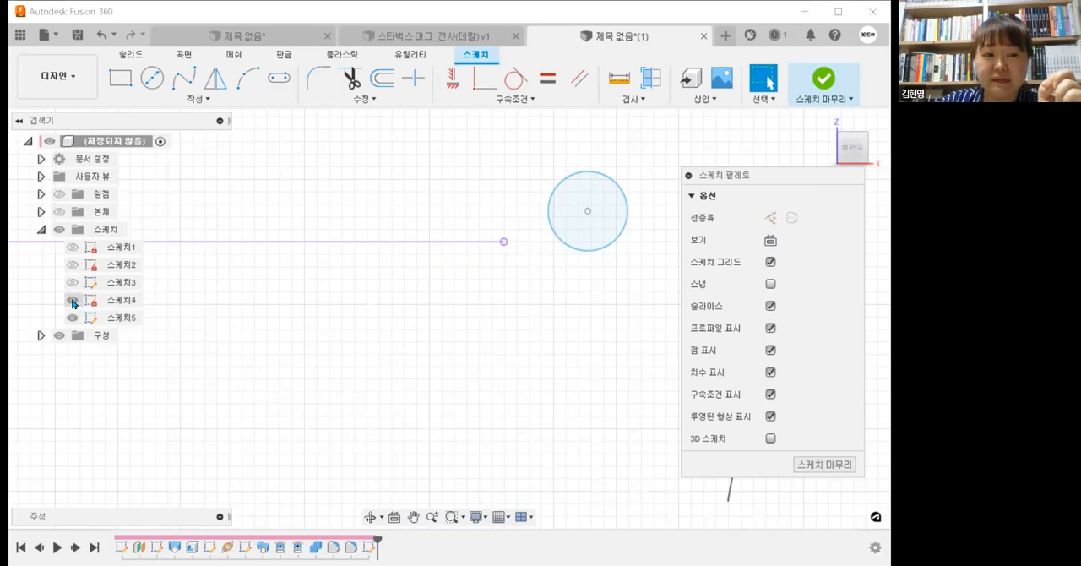
{"action": "left_click", "coordinate": [59, 211]}
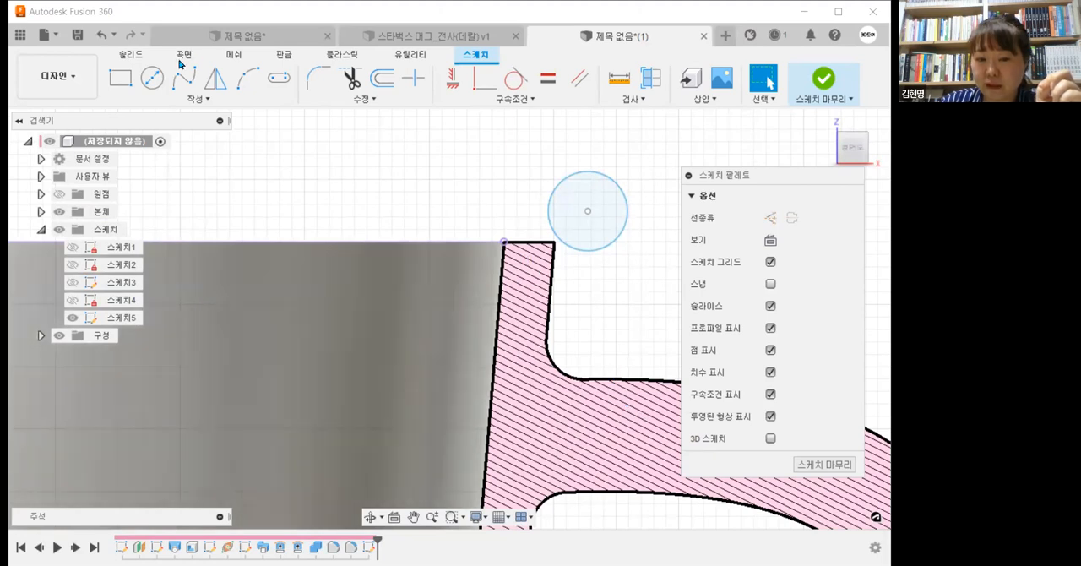
Step: Intersect the whole cup body with the sketch plane, using the Bodies selection filter
{"action": "left_click", "coordinate": [176, 99]}
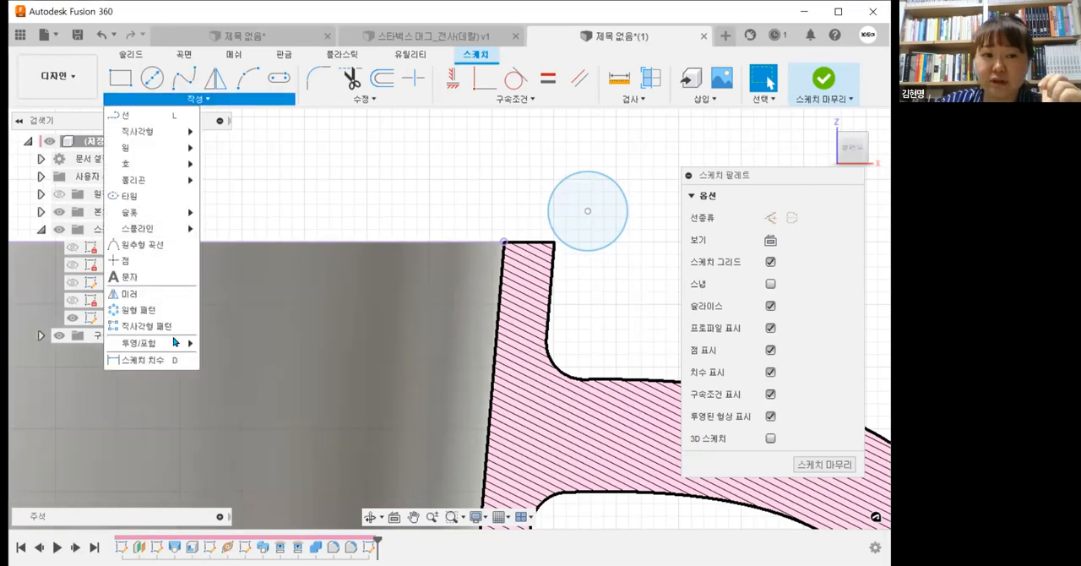
{"action": "mouse_move", "coordinate": [177, 342]}
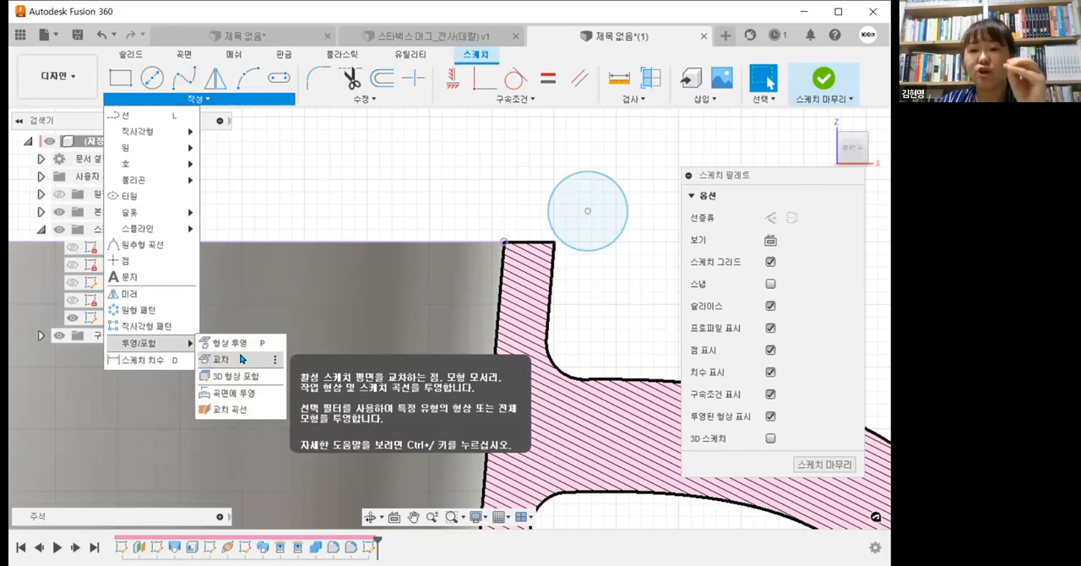
{"action": "left_click", "coordinate": [241, 359]}
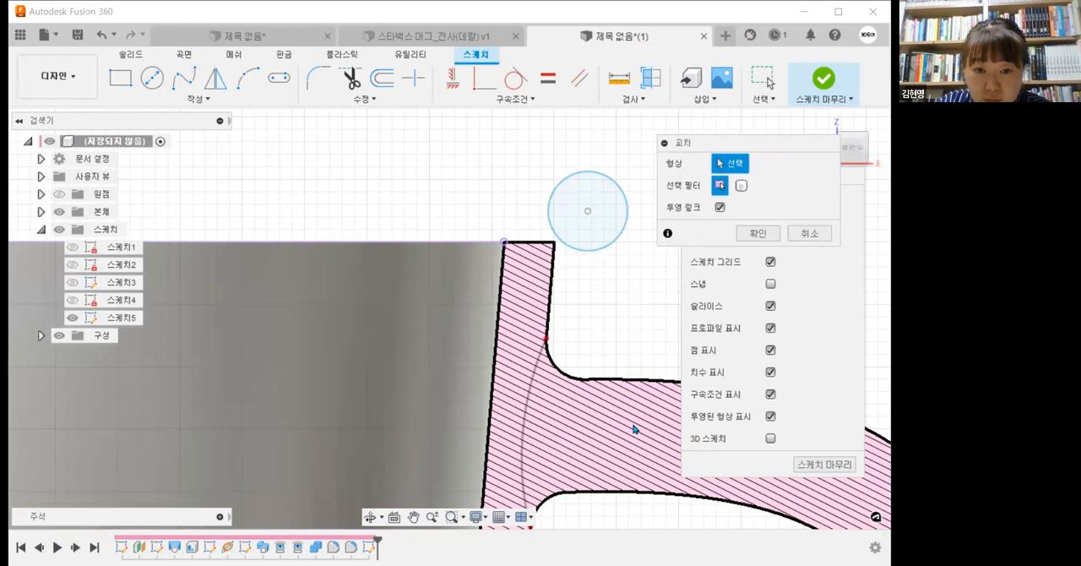
{"action": "left_click", "coordinate": [742, 186]}
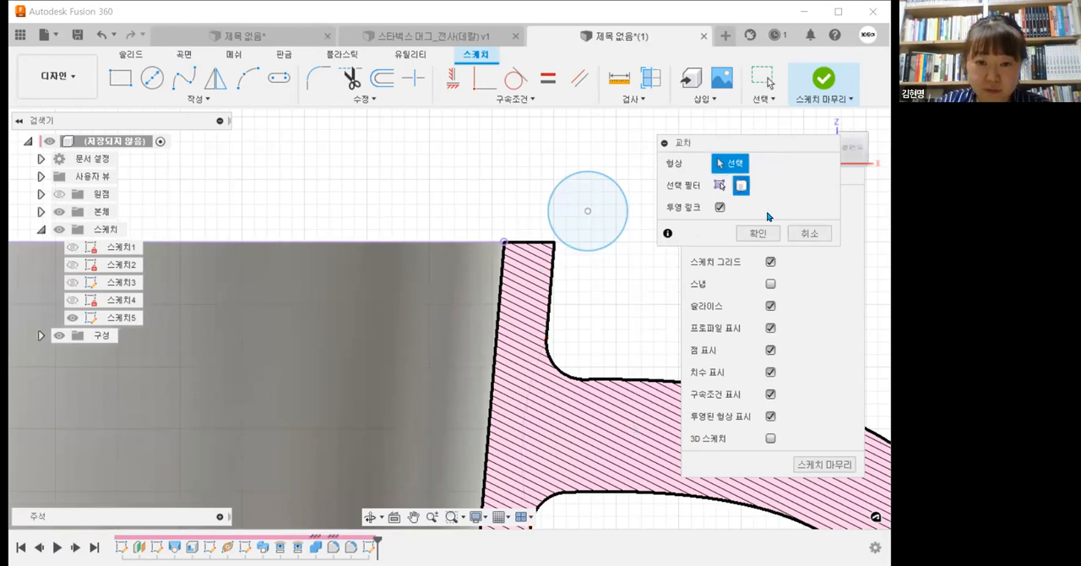
{"action": "left_click", "coordinate": [634, 321]}
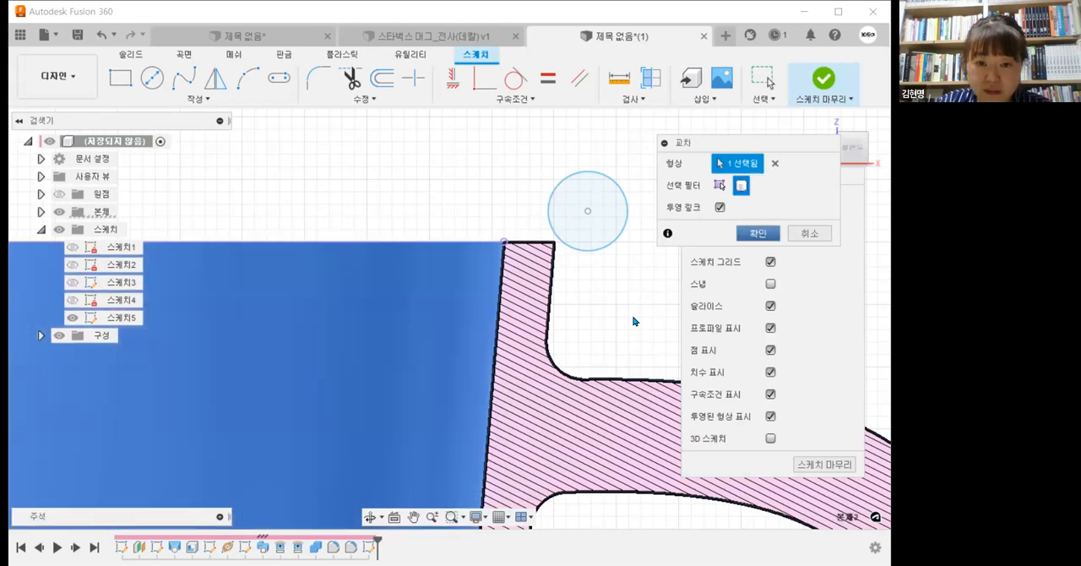
{"action": "key", "text": "Return"}
Step: Hide the bodies and examine the full intersected outline of the cup and handle
{"action": "left_click", "coordinate": [61, 215]}
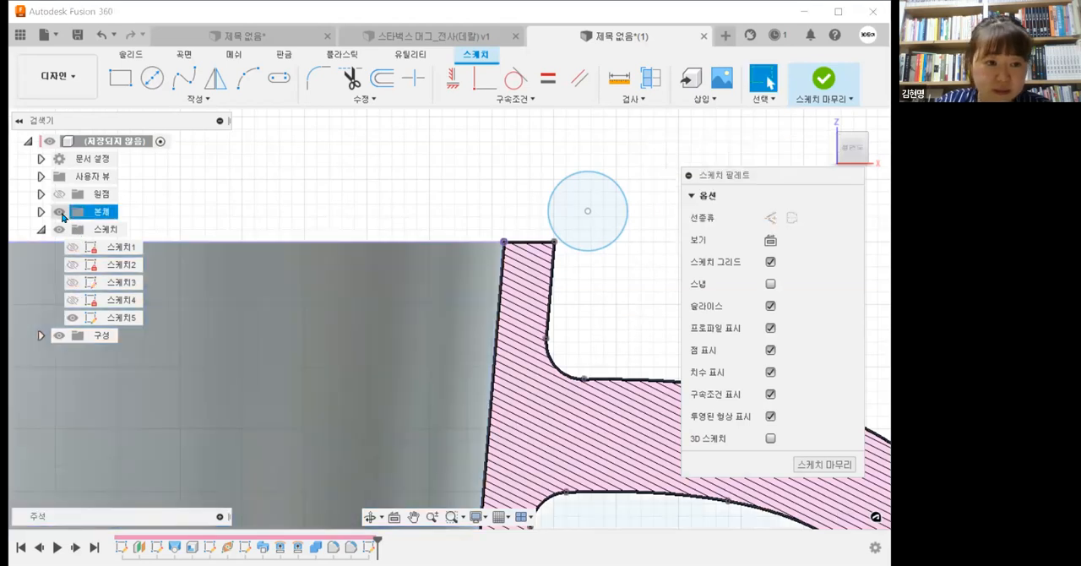
{"action": "left_click", "coordinate": [194, 103]}
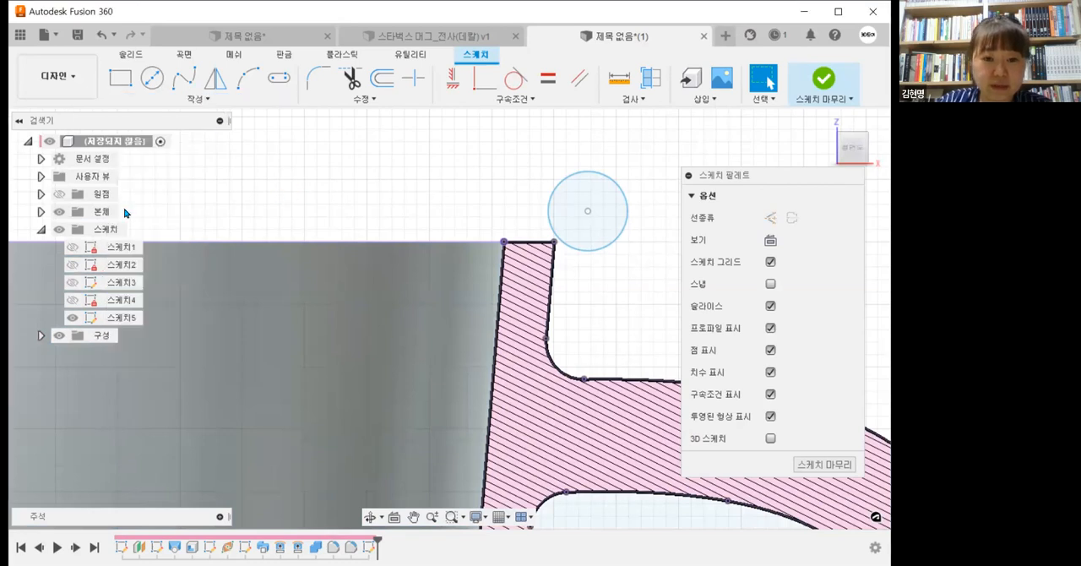
{"action": "left_click", "coordinate": [61, 213]}
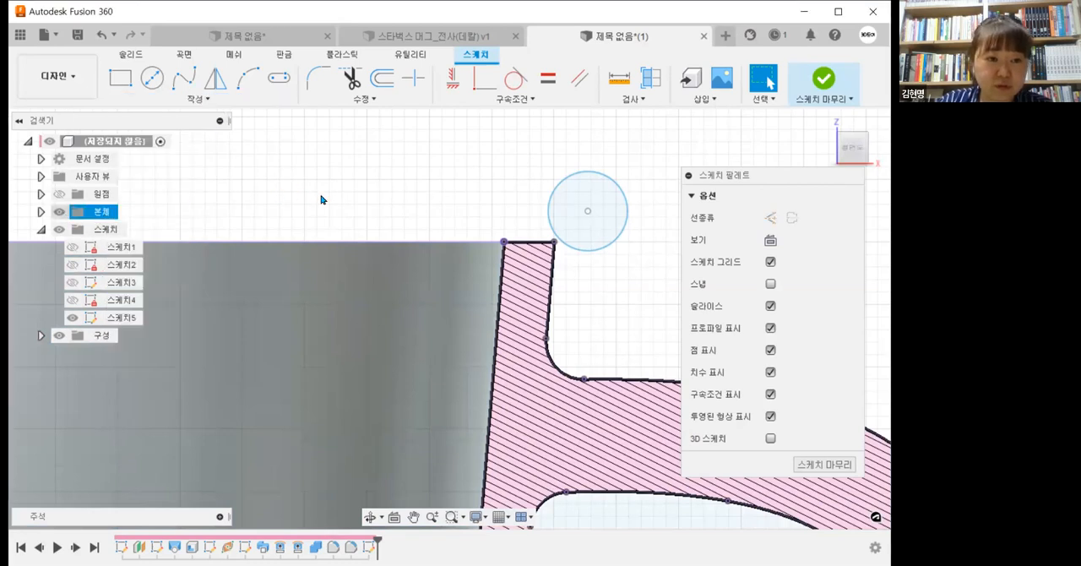
{"action": "scroll", "coordinate": [343, 225], "scroll_direction": "down", "scroll_amount": 5}
{"action": "middle_click_drag", "start_coordinate": [454, 293], "coordinate": [552, 247]}
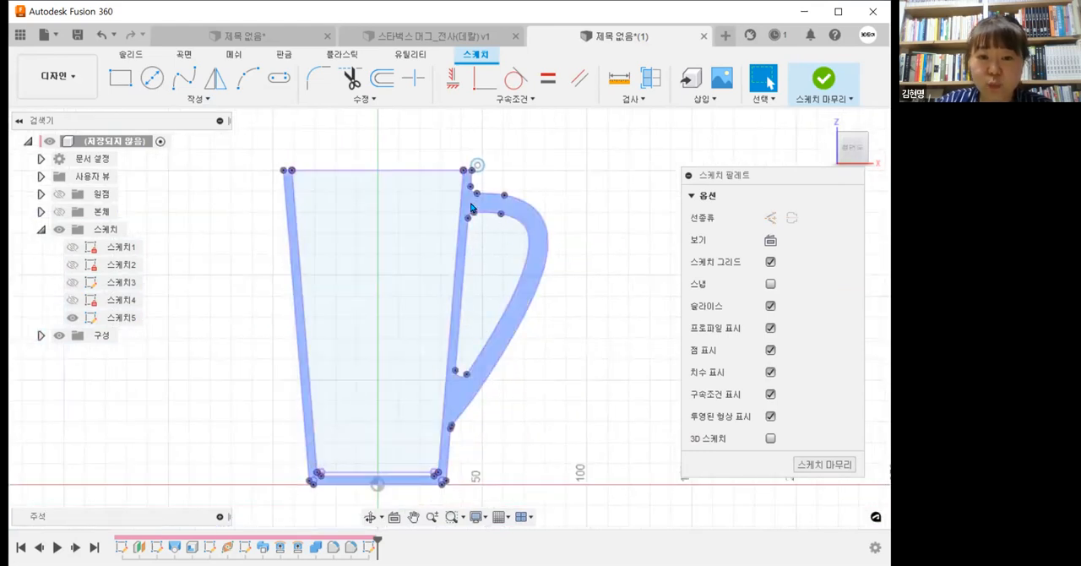
Step: Delete all projected and intersected outline curves from the sketch, keeping only the circle, and show the bodies again
{"action": "left_click_drag", "start_coordinate": [588, 397], "coordinate": [252, 250]}
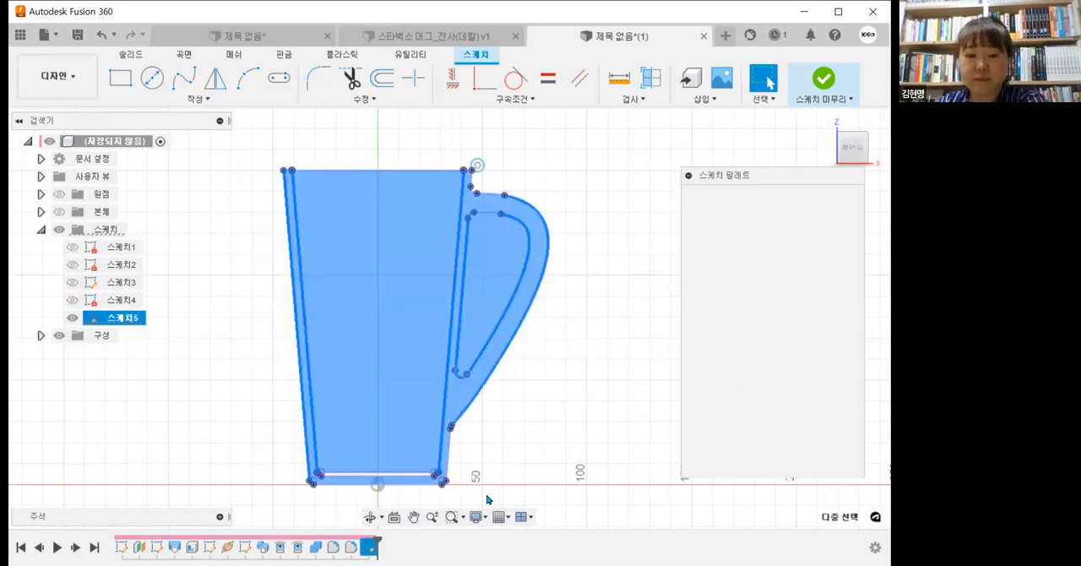
{"action": "key", "text": "Delete"}
{"action": "mouse_move", "coordinate": [487, 495]}
{"action": "left_mouse_down"}
{"action": "mouse_move", "coordinate": [272, 352]}
{"action": "mouse_move", "coordinate": [321, 344]}
{"action": "left_mouse_up"}
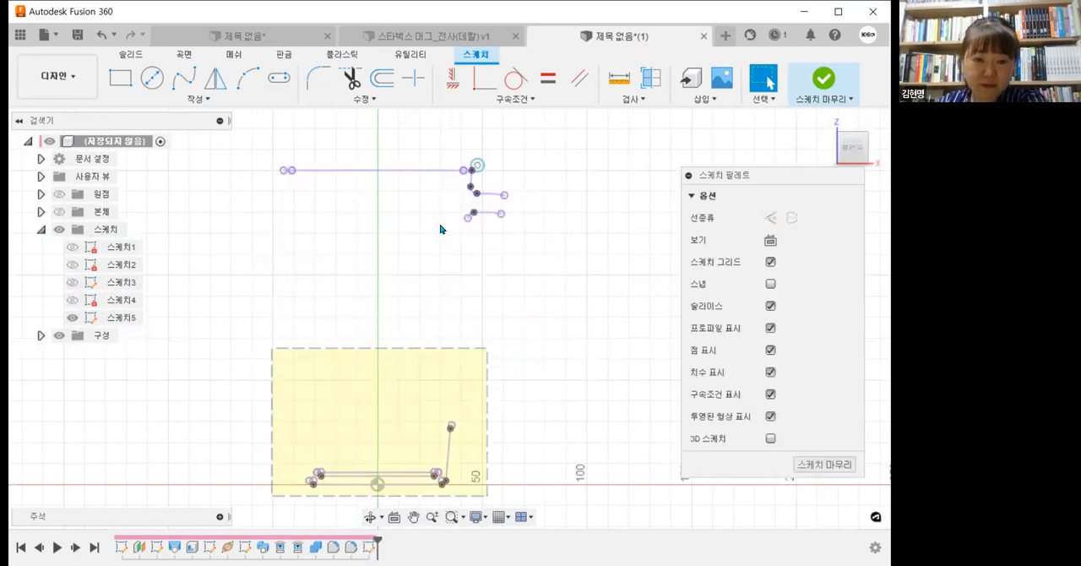
{"action": "key", "text": "Delete"}
{"action": "scroll", "coordinate": [439, 225], "scroll_direction": "up", "scroll_amount": 3}
{"action": "middle_click_drag", "start_coordinate": [439, 226], "coordinate": [464, 390]}
{"action": "scroll", "coordinate": [541, 429], "scroll_direction": "up", "scroll_amount": 1}
{"action": "mouse_move", "coordinate": [575, 422]}
{"action": "left_mouse_down"}
{"action": "mouse_move", "coordinate": [398, 276]}
{"action": "mouse_move", "coordinate": [394, 302]}
{"action": "left_mouse_up"}
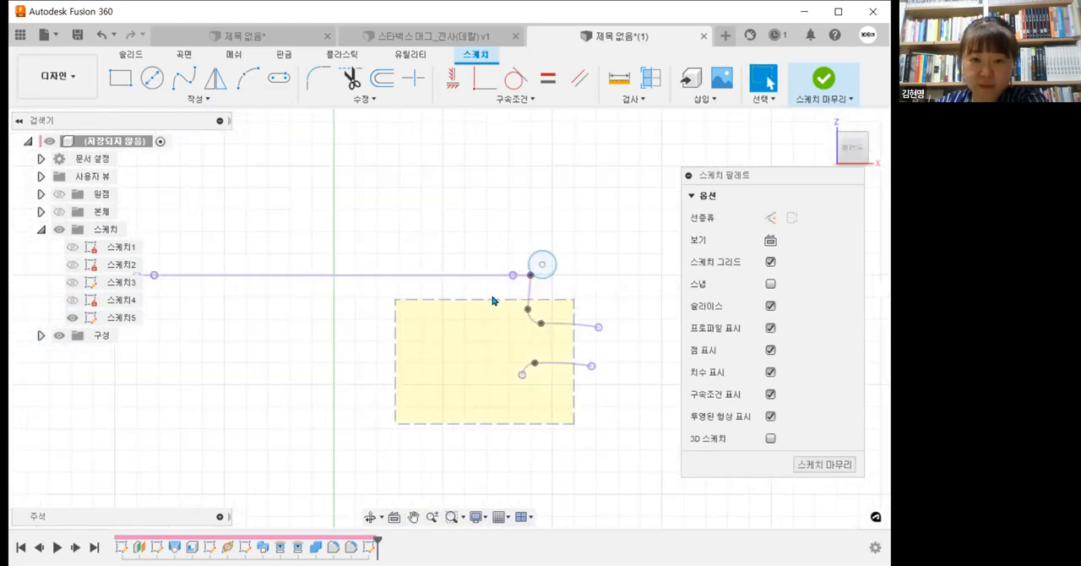
{"action": "key", "text": "Delete"}
{"action": "scroll", "coordinate": [517, 287], "scroll_direction": "up", "scroll_amount": 2}
{"action": "left_click_drag", "start_coordinate": [517, 284], "coordinate": [453, 223]}
{"action": "key", "text": "Delete"}
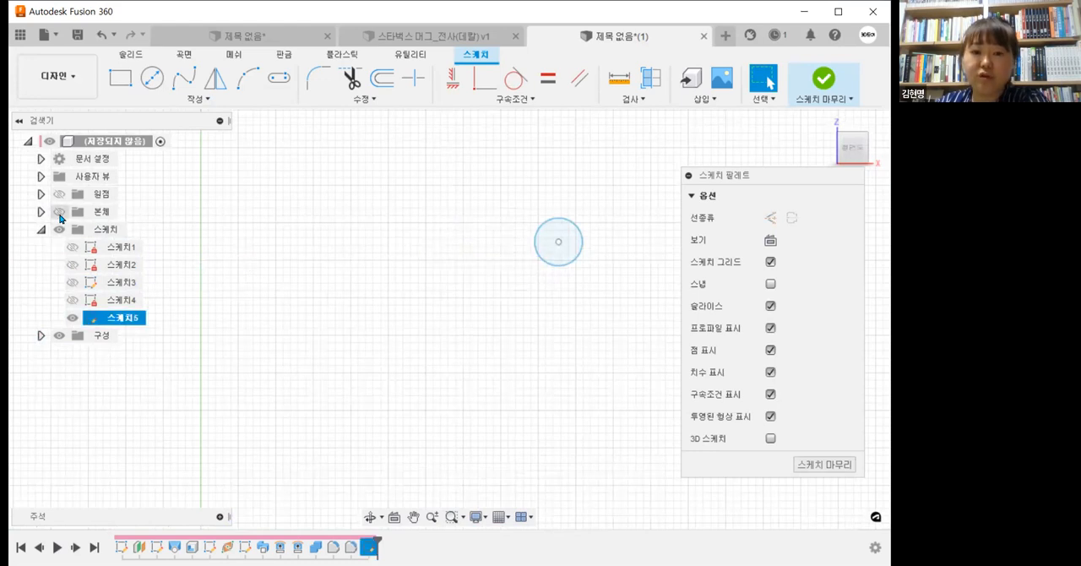
{"action": "key", "text": "v"}
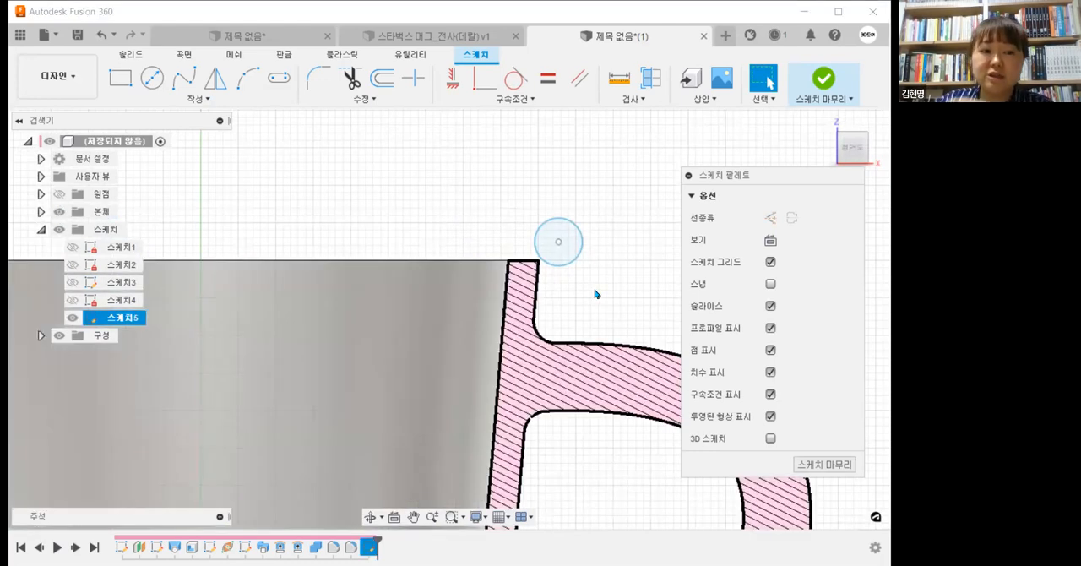
Step: Try the Intersect command on the cup section, switching between the Specified Entities and Bodies selection filters
{"action": "scroll", "coordinate": [595, 292], "scroll_direction": "up", "scroll_amount": 1}
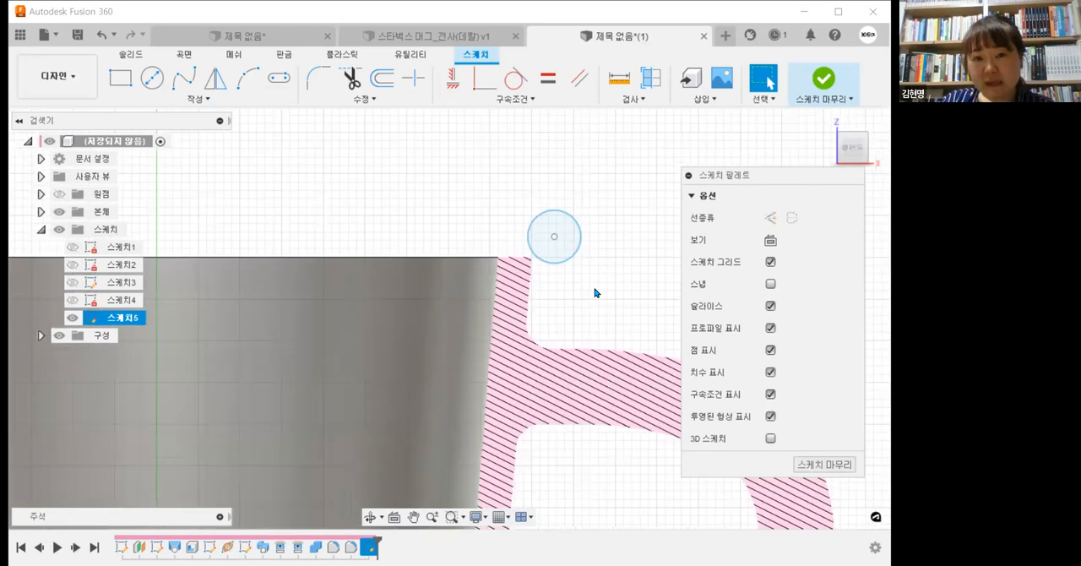
{"action": "middle_click_drag", "start_coordinate": [357, 293], "coordinate": [301, 329]}
{"action": "scroll", "coordinate": [300, 329], "scroll_direction": "up", "scroll_amount": 2}
{"action": "left_click", "coordinate": [217, 100]}
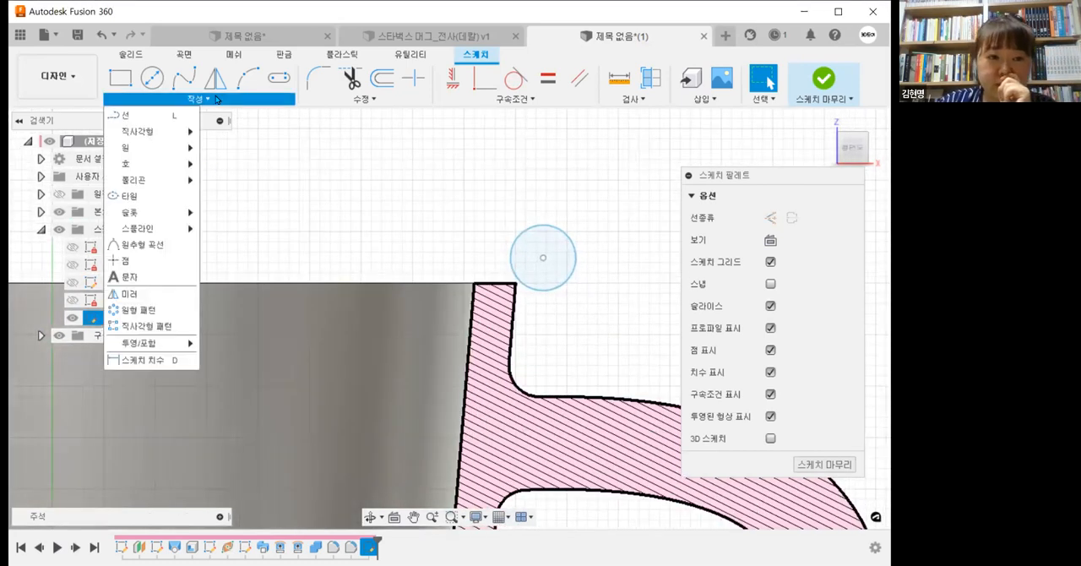
{"action": "mouse_move", "coordinate": [179, 343]}
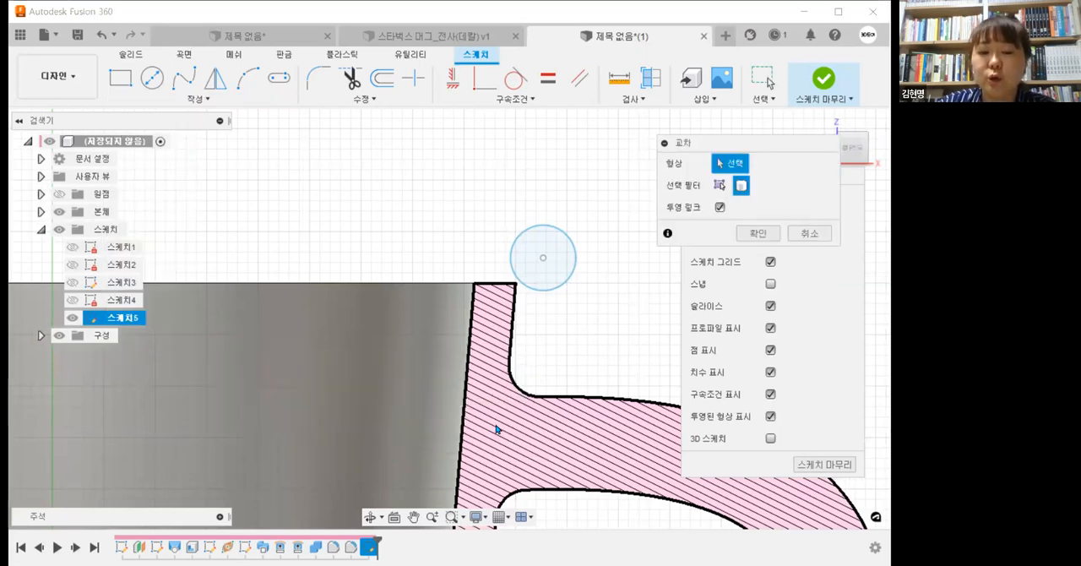
{"action": "left_click", "coordinate": [720, 185]}
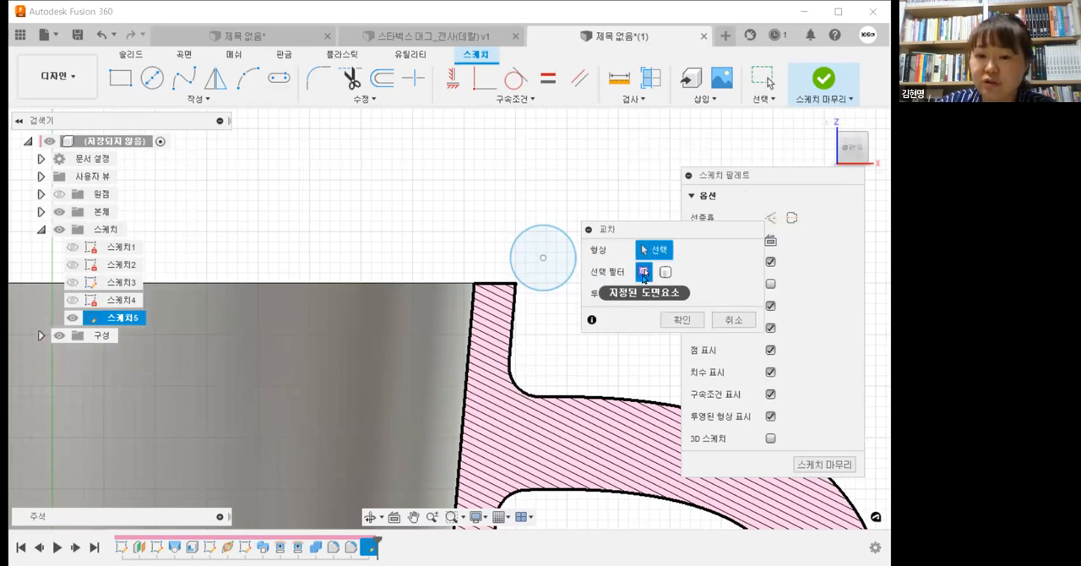
{"action": "left_click", "coordinate": [665, 272]}
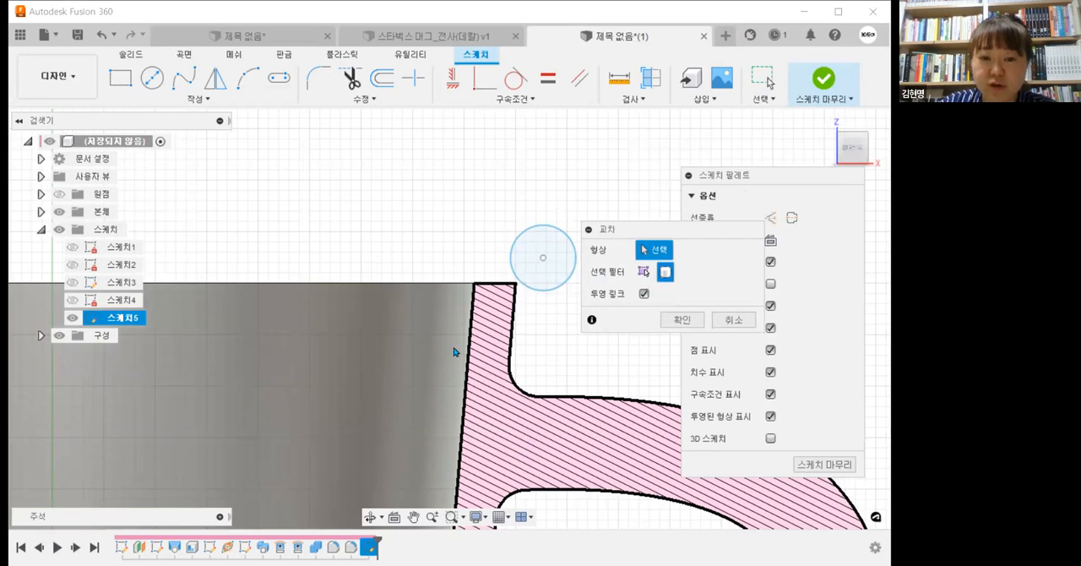
{"action": "scroll", "coordinate": [522, 363], "scroll_direction": "down", "scroll_amount": 2}
{"action": "scroll", "coordinate": [522, 363], "scroll_direction": "down", "scroll_amount": 1}
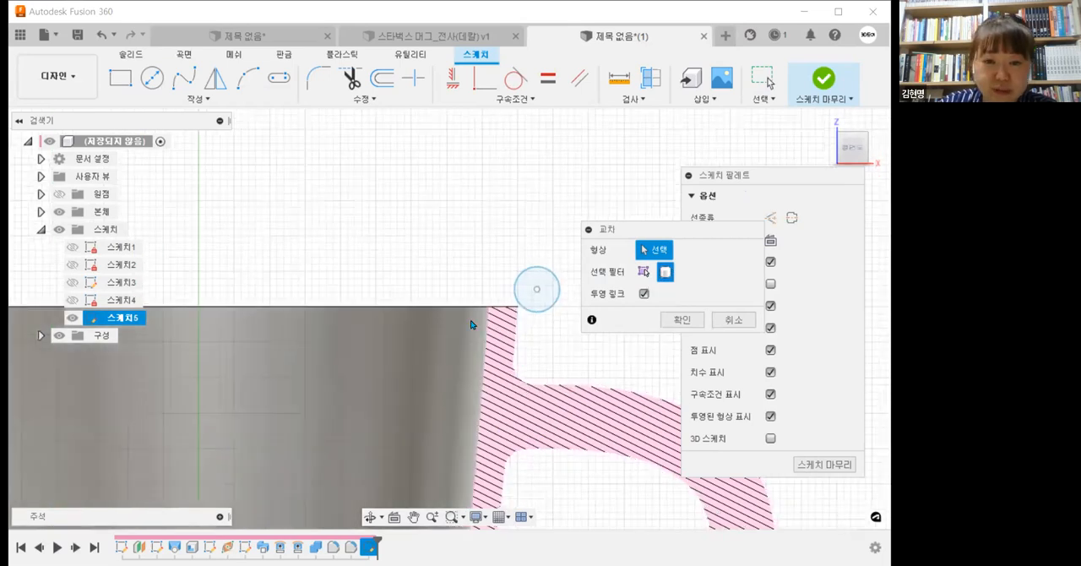
{"action": "middle_click_drag", "start_coordinate": [522, 363], "coordinate": [471, 321]}
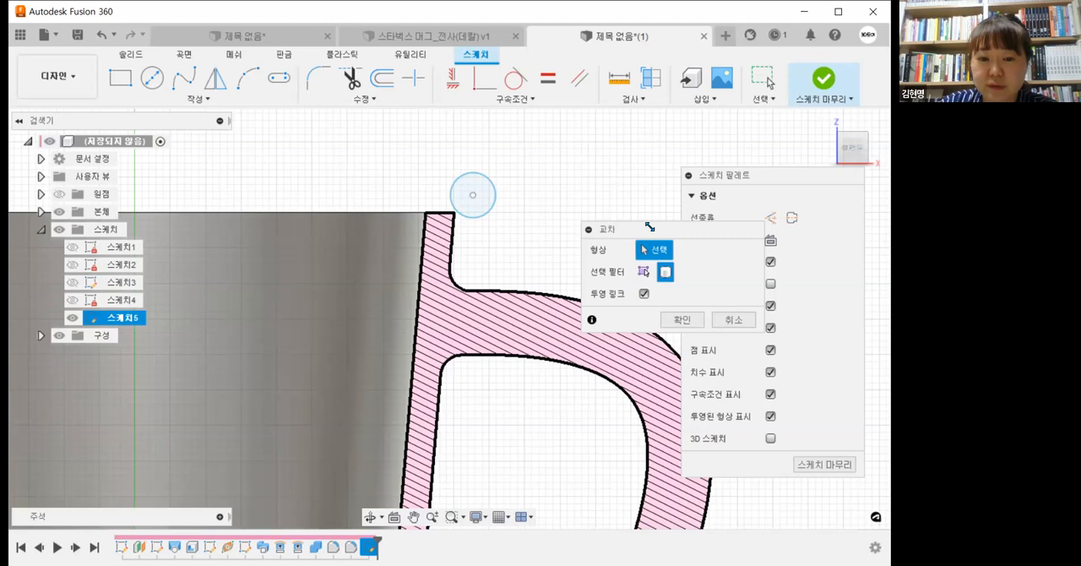
{"action": "left_click_drag", "start_coordinate": [666, 227], "coordinate": [660, 130]}
{"action": "left_click", "coordinate": [668, 226]}
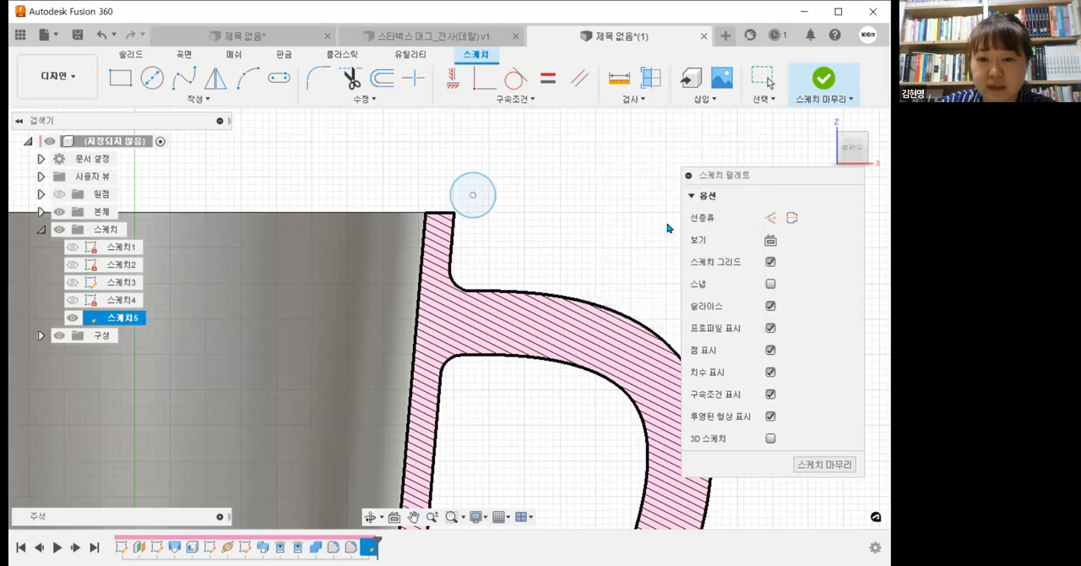
{"action": "left_click", "coordinate": [59, 215]}
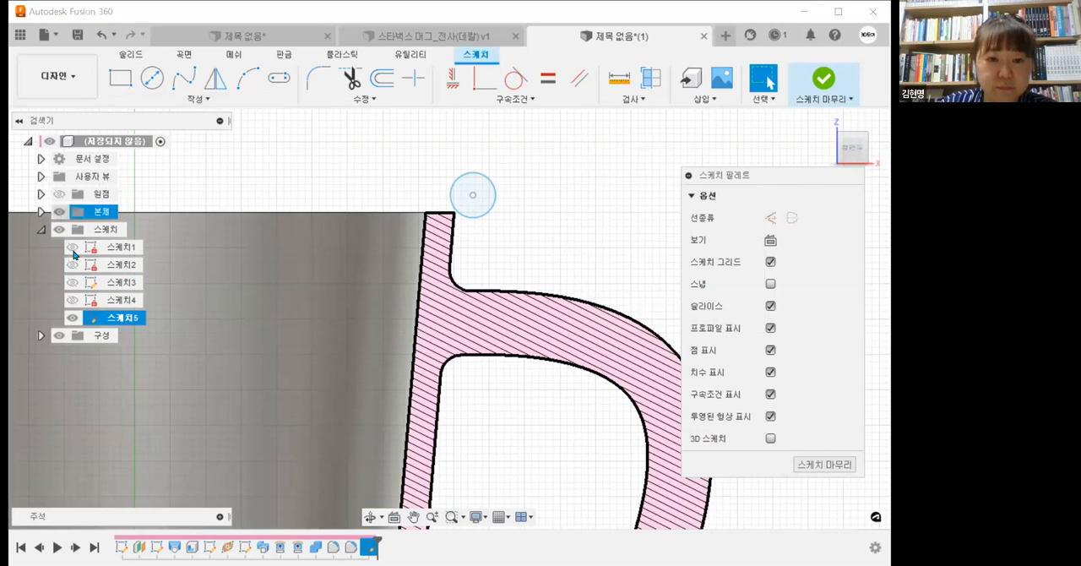
{"action": "left_click", "coordinate": [154, 101]}
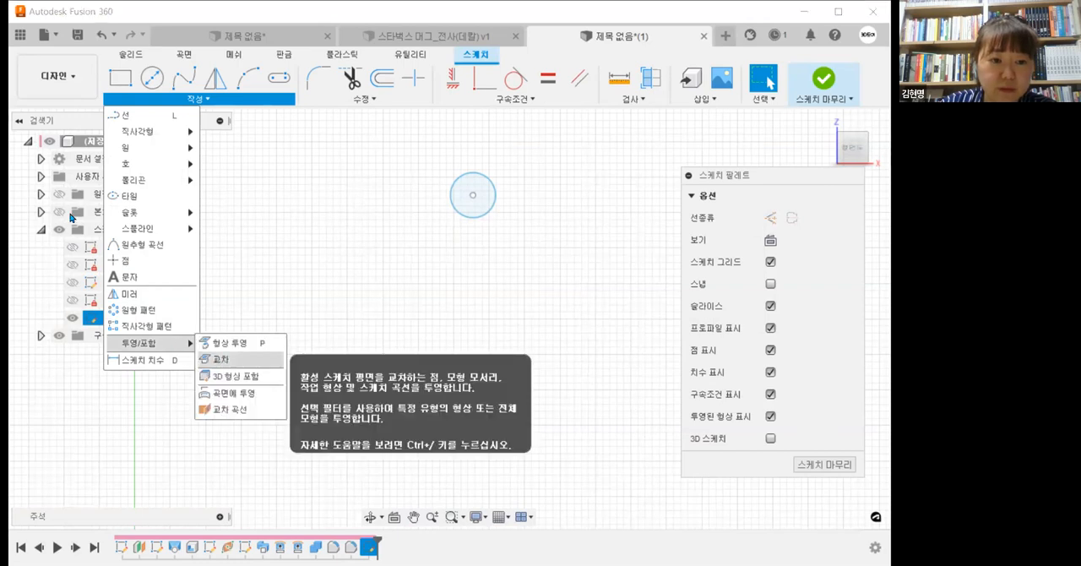
{"action": "left_click", "coordinate": [218, 360]}
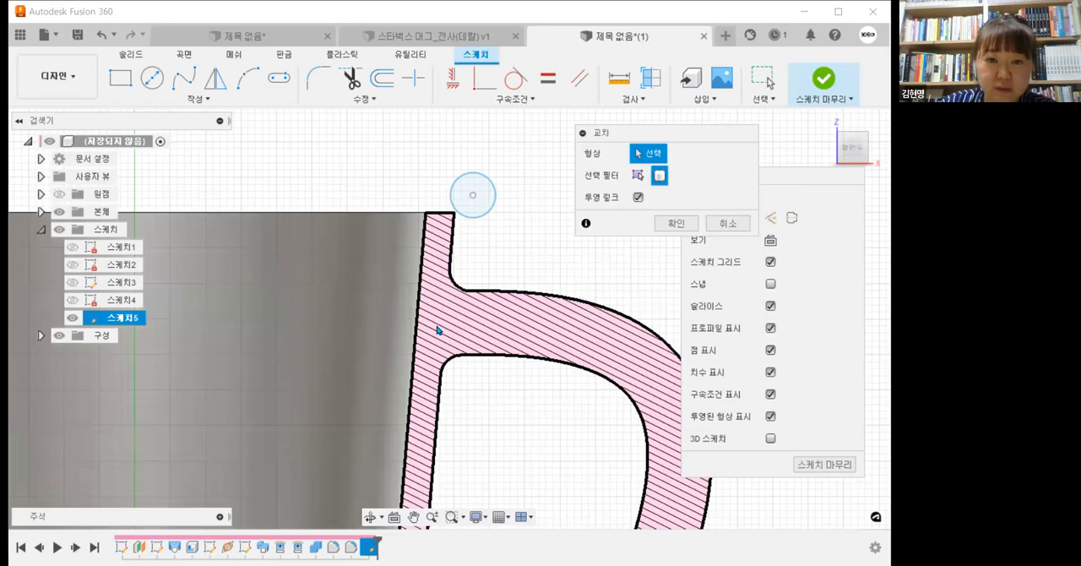
{"action": "scroll", "coordinate": [427, 404], "scroll_direction": "down", "scroll_amount": 2}
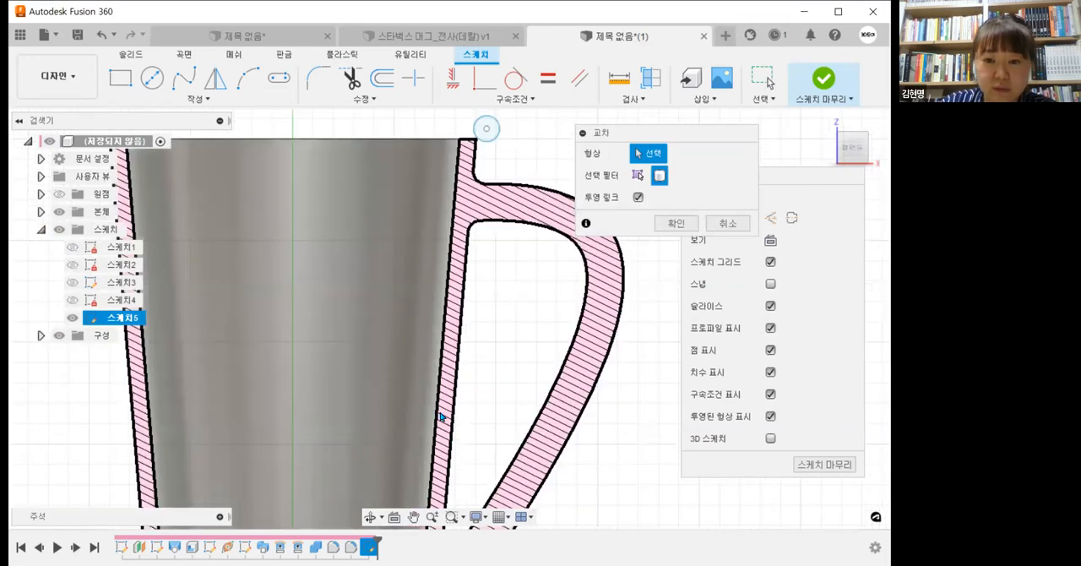
{"action": "left_click", "coordinate": [634, 180]}
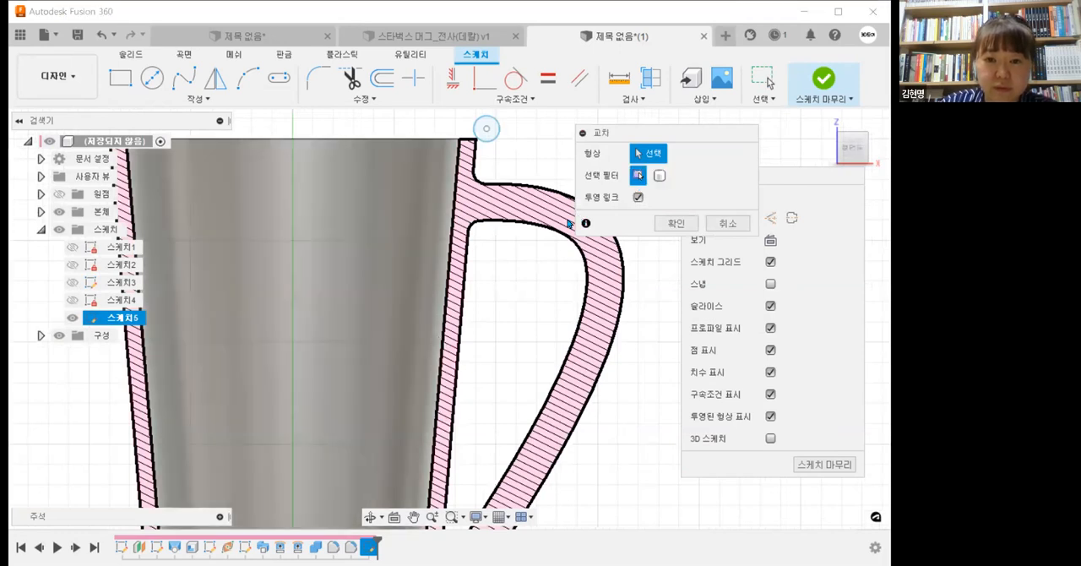
{"action": "left_click", "coordinate": [659, 175]}
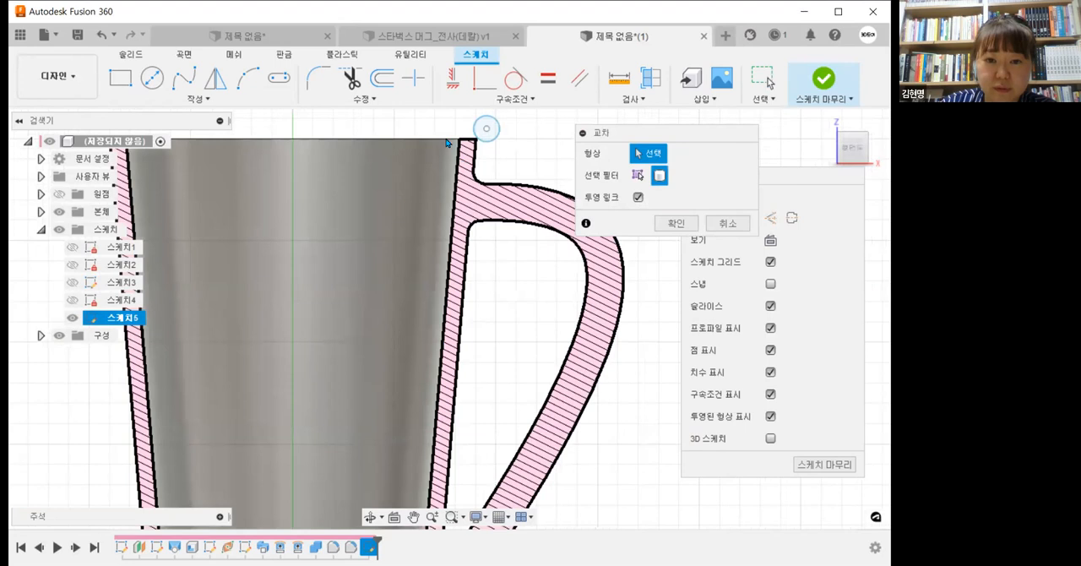
{"action": "scroll", "coordinate": [475, 163], "scroll_direction": "up", "scroll_amount": 5}
{"action": "middle_click_drag", "start_coordinate": [454, 255], "coordinate": [435, 353]}
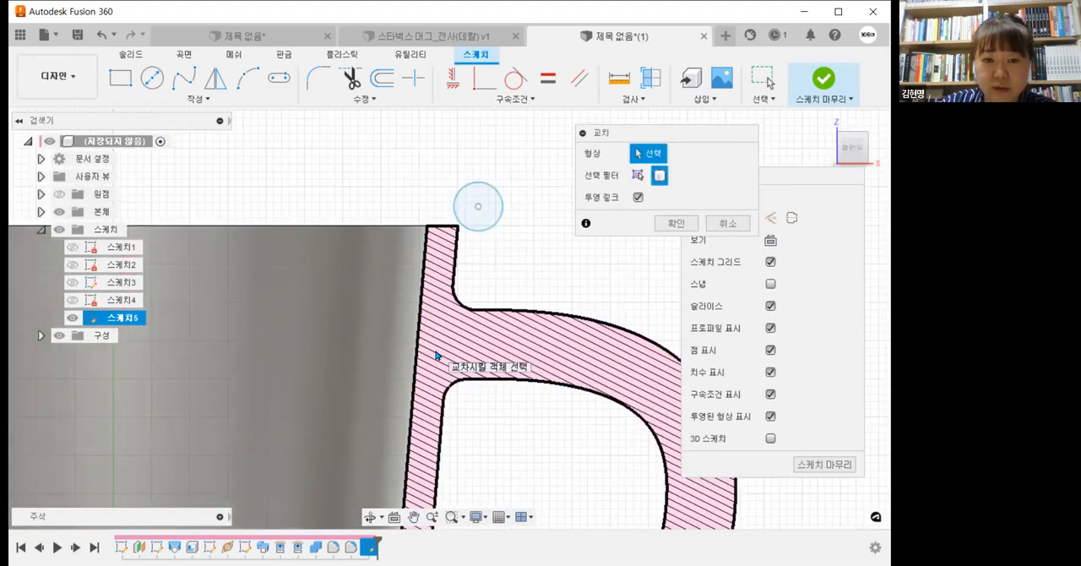
{"action": "left_click", "coordinate": [637, 172]}
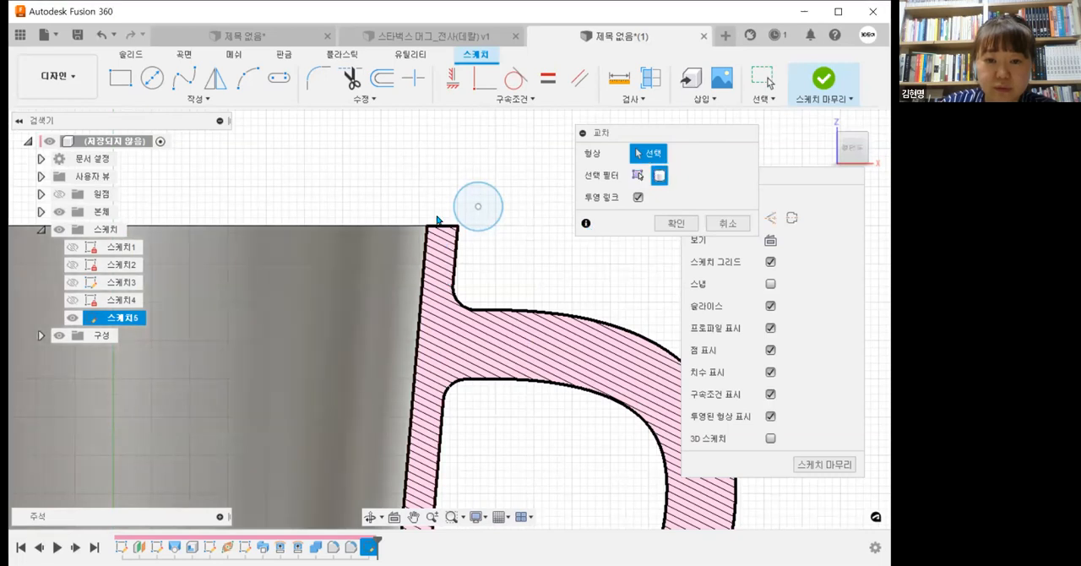
{"action": "mouse_move", "coordinate": [483, 320]}
{"action": "middle_mouse_down", "text": "shift"}
{"action": "mouse_move", "coordinate": [463, 358]}
{"action": "mouse_move", "coordinate": [441, 345]}
{"action": "middle_mouse_up", "text": "shift"}
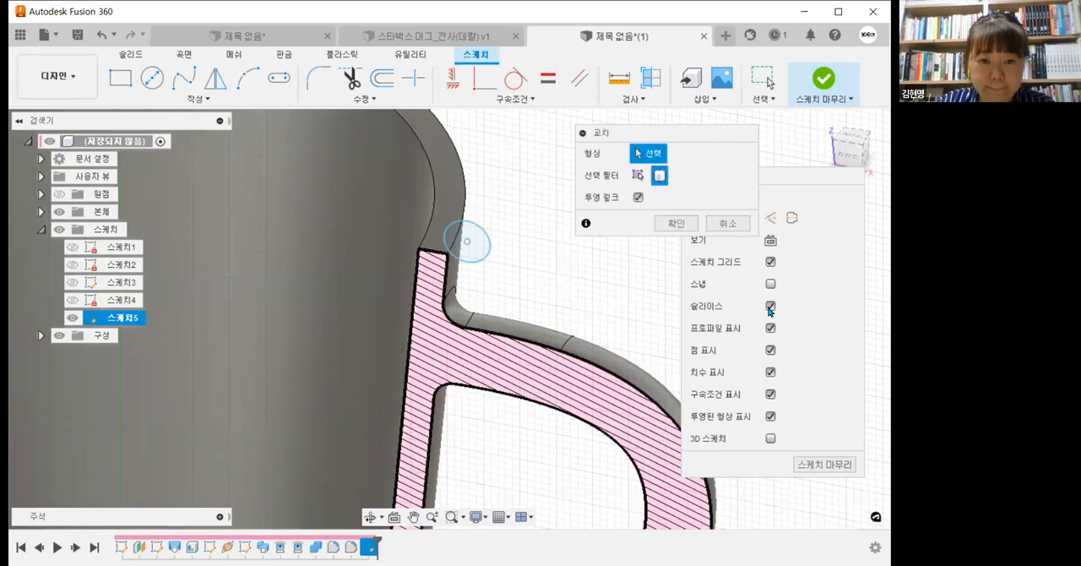
{"action": "left_click", "coordinate": [769, 309]}
{"action": "left_click", "coordinate": [770, 308]}
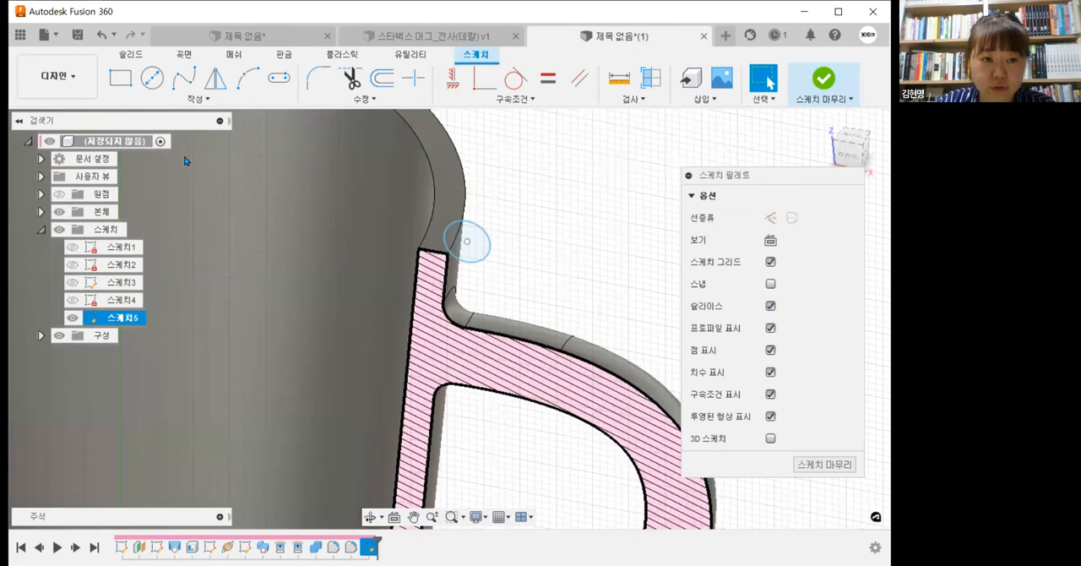
Step: Try to intersect individual faces of the handle and cup wall with the sketch plane, using the Specified Entities filter
{"action": "left_click", "coordinate": [198, 102]}
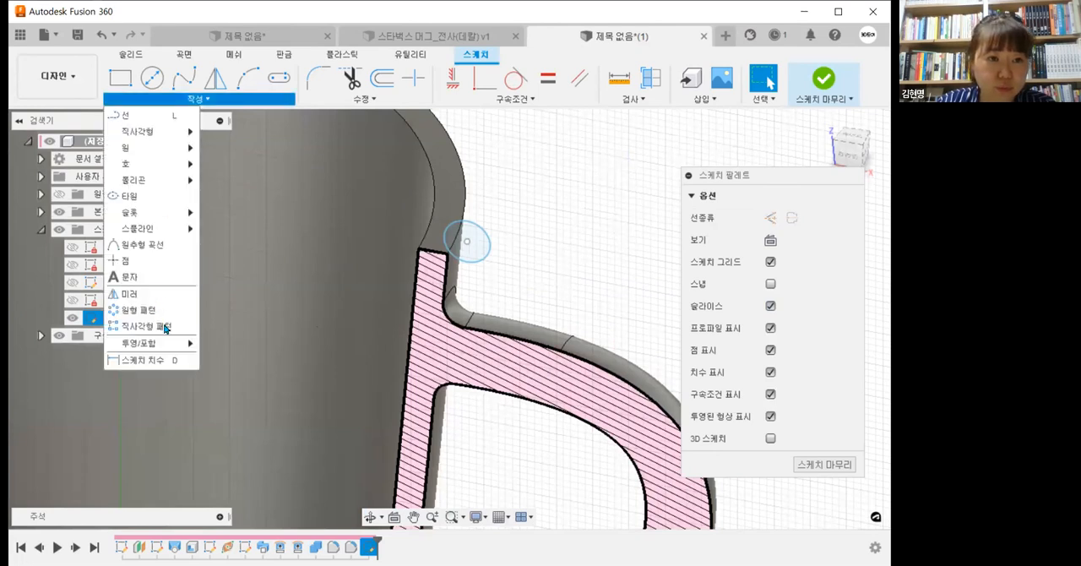
{"action": "mouse_move", "coordinate": [175, 345]}
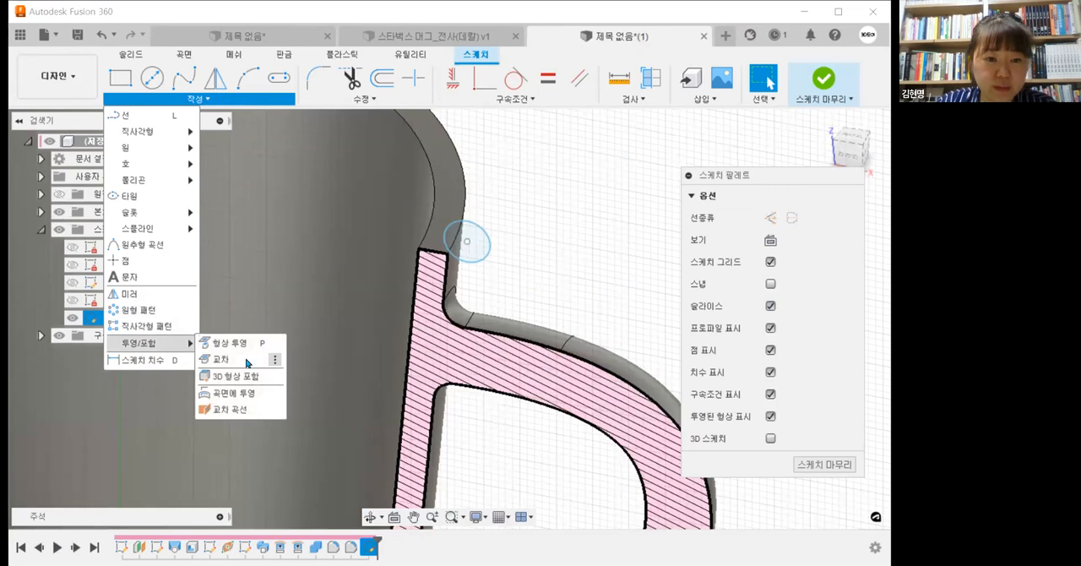
{"action": "left_click", "coordinate": [249, 360]}
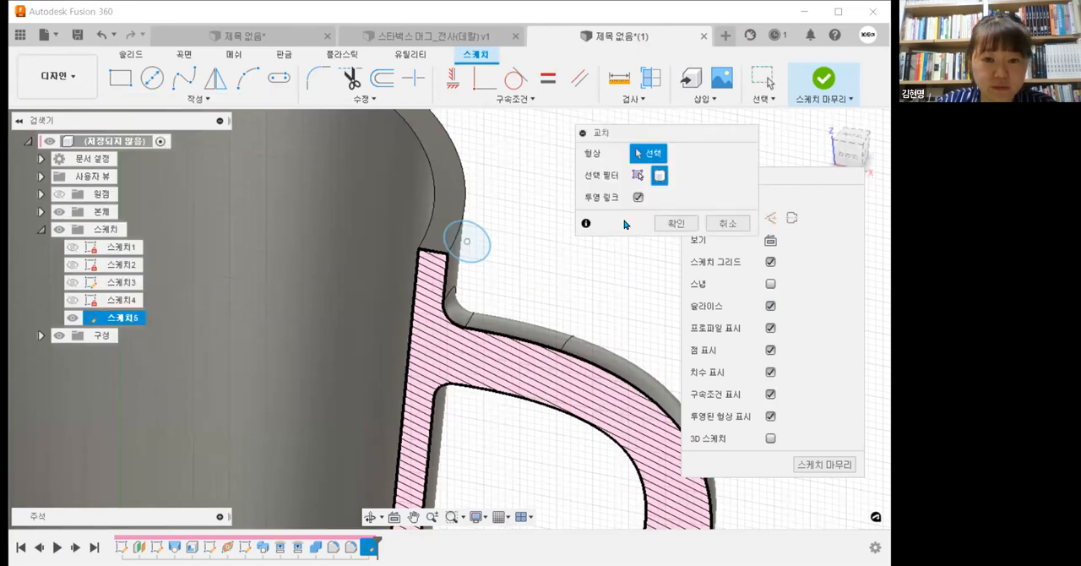
{"action": "left_click", "coordinate": [842, 157]}
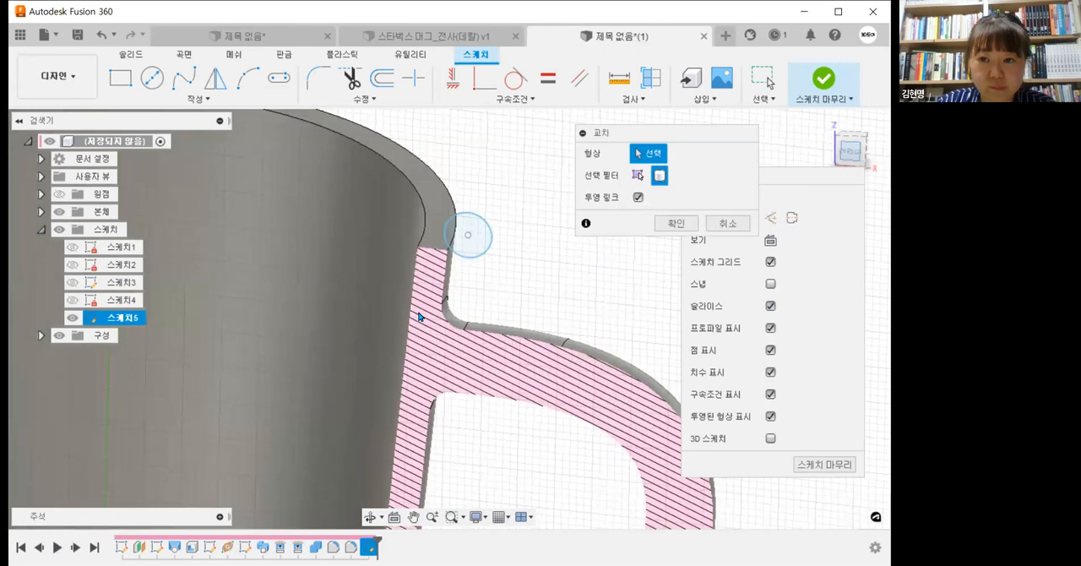
{"action": "scroll", "coordinate": [426, 288], "scroll_direction": "down", "scroll_amount": 2}
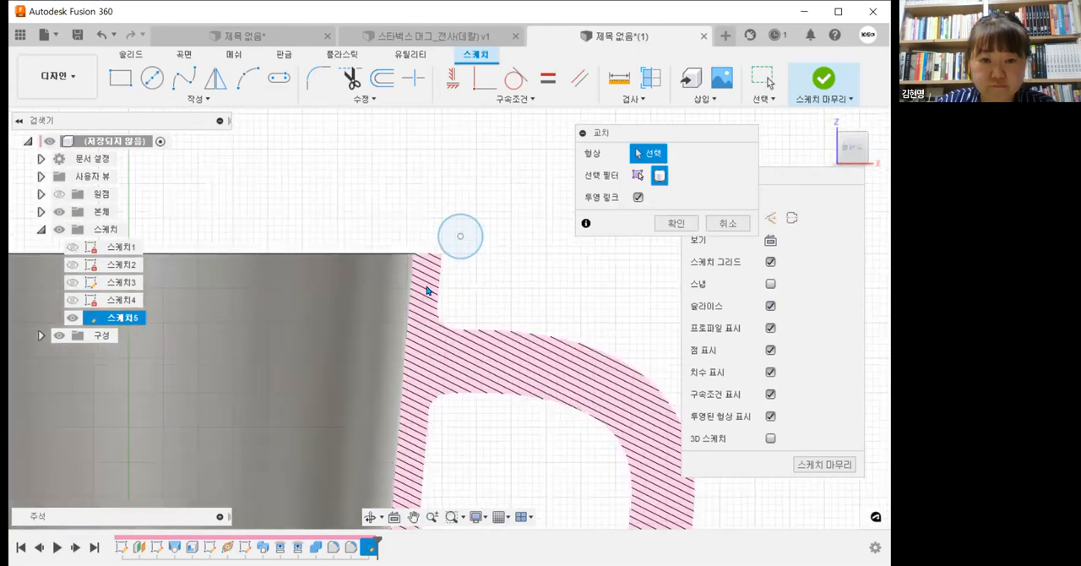
{"action": "scroll", "coordinate": [426, 418], "scroll_direction": "down", "scroll_amount": 2}
{"action": "middle_click_drag", "start_coordinate": [430, 466], "coordinate": [475, 291]}
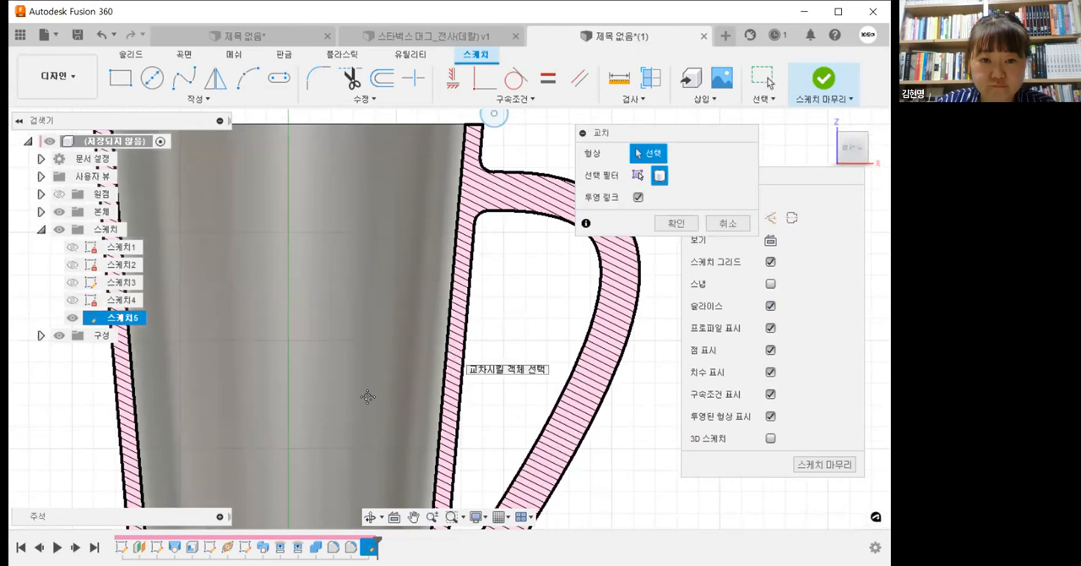
{"action": "left_click", "coordinate": [638, 176]}
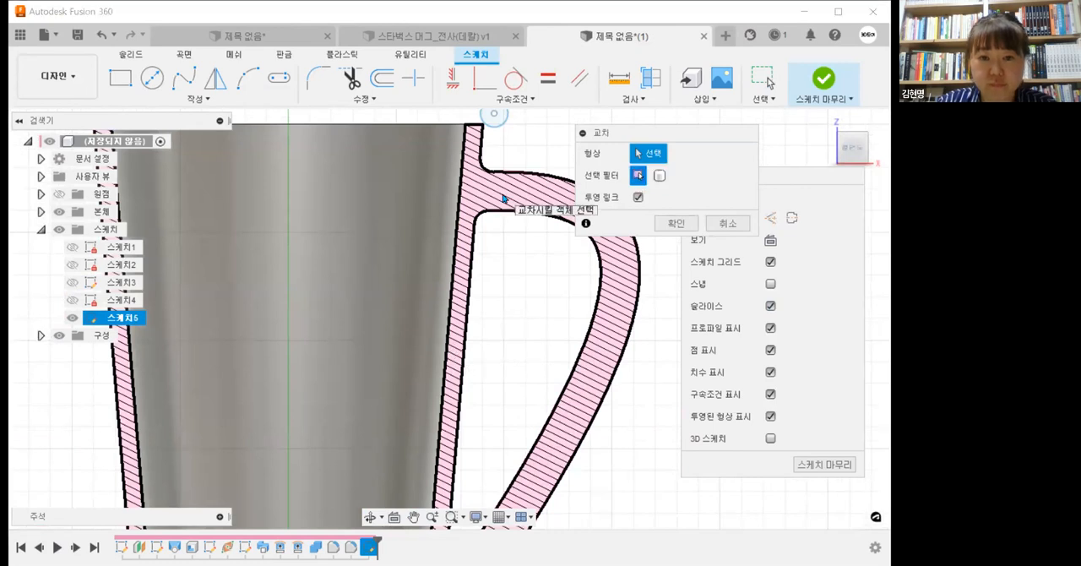
{"action": "left_click", "coordinate": [475, 185]}
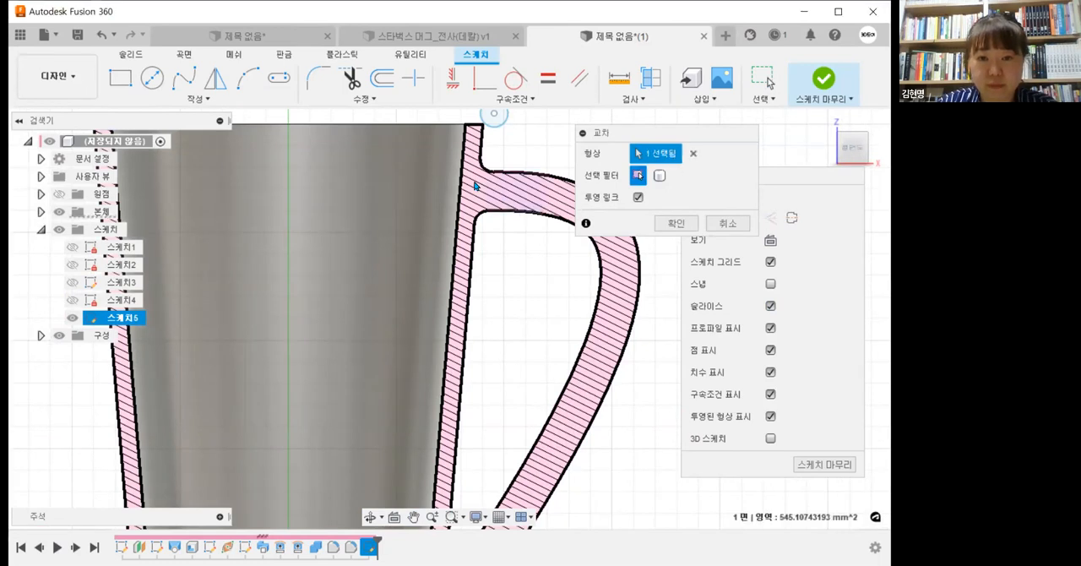
{"action": "left_click", "coordinate": [470, 166]}
{"action": "left_click", "coordinate": [469, 165]}
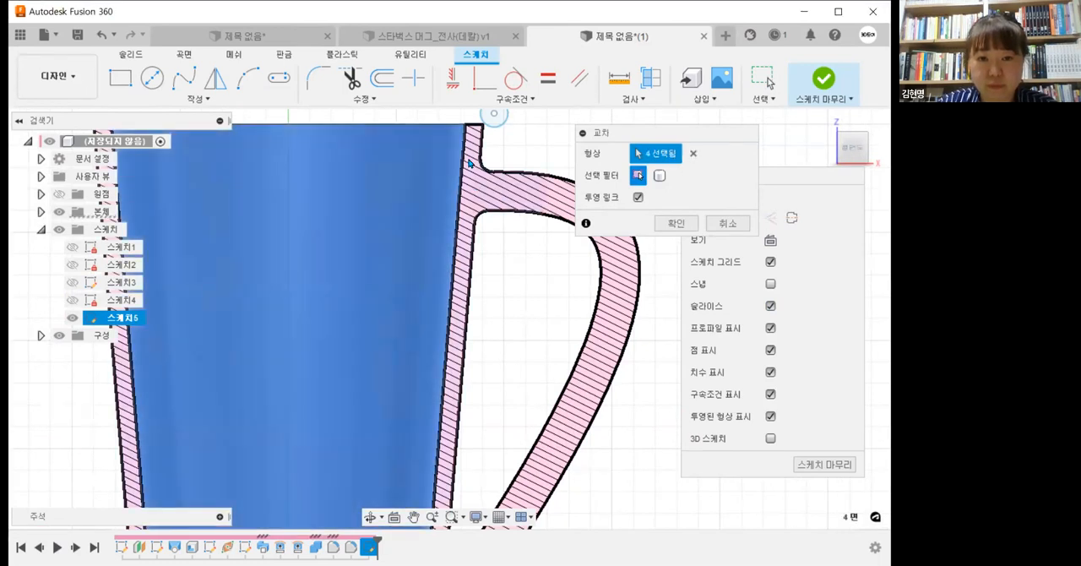
{"action": "left_click", "coordinate": [527, 198]}
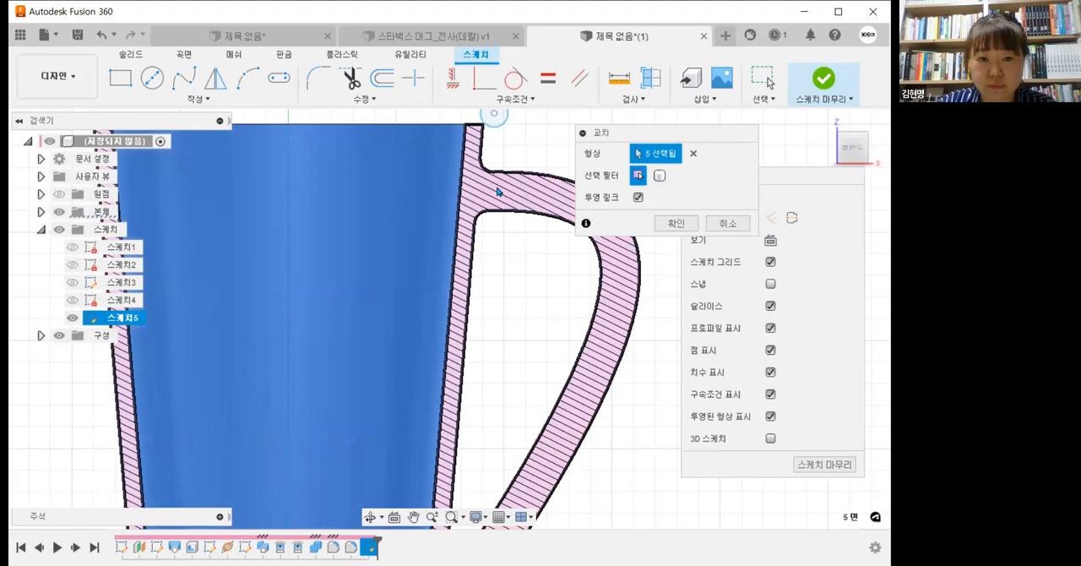
{"action": "middle_click_drag", "start_coordinate": [485, 181], "coordinate": [477, 247]}
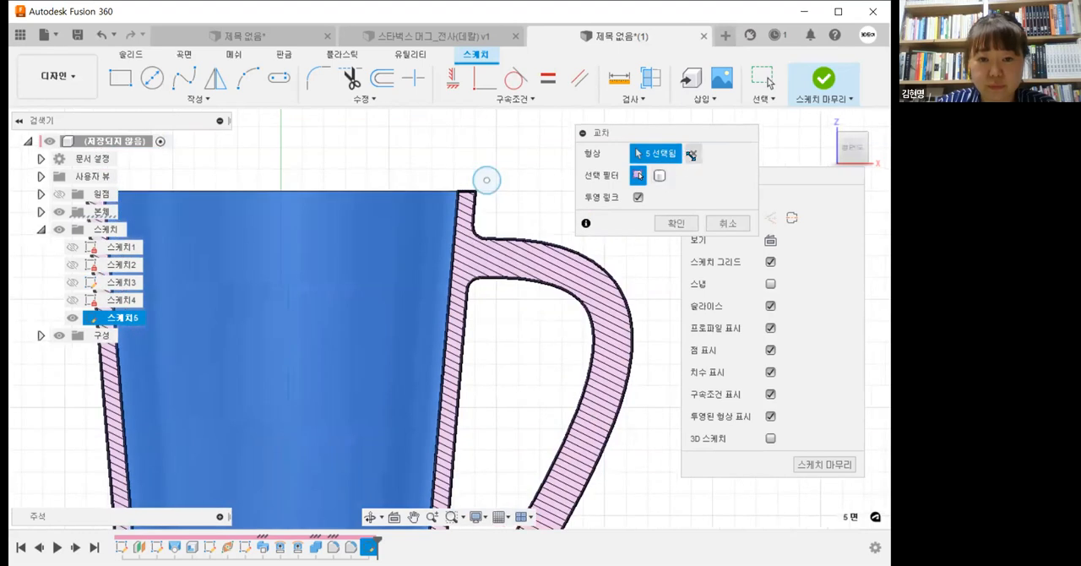
Step: Clear the picked faces, reset the selection filter to Bodies, and cancel the intersection
{"action": "left_click", "coordinate": [692, 155]}
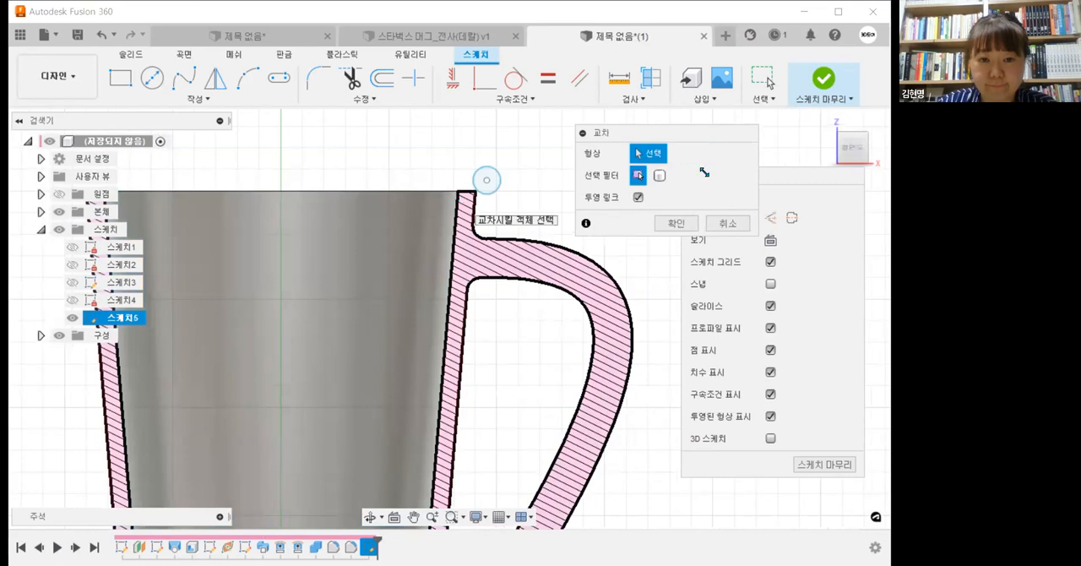
{"action": "left_click", "coordinate": [660, 175]}
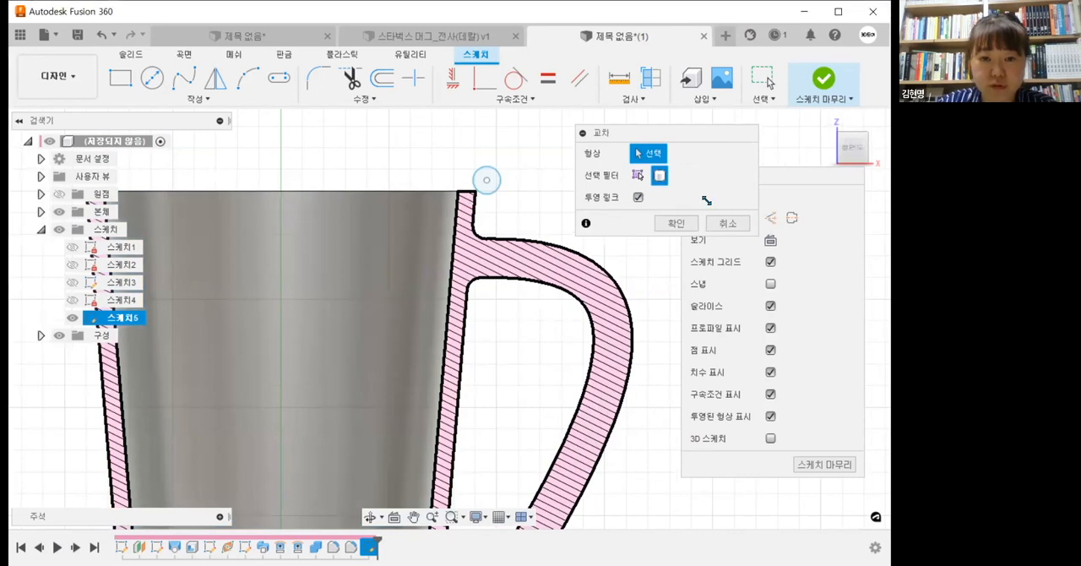
{"action": "left_click", "coordinate": [725, 222]}
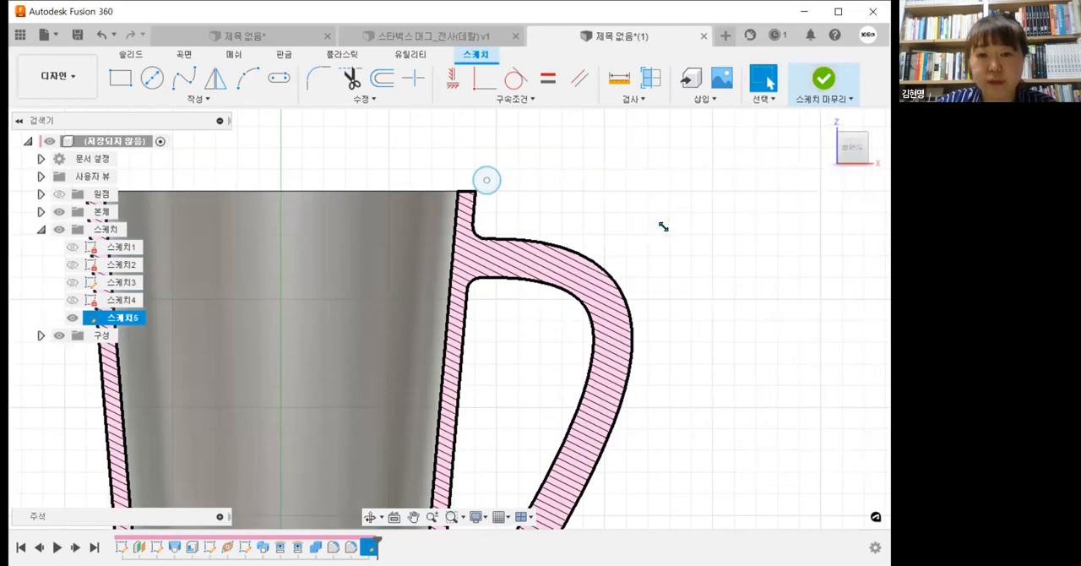
Step: Finish the rim circle sketch and view the whole mug at an angle from above
{"action": "scroll", "coordinate": [652, 201], "scroll_direction": "down", "scroll_amount": 2}
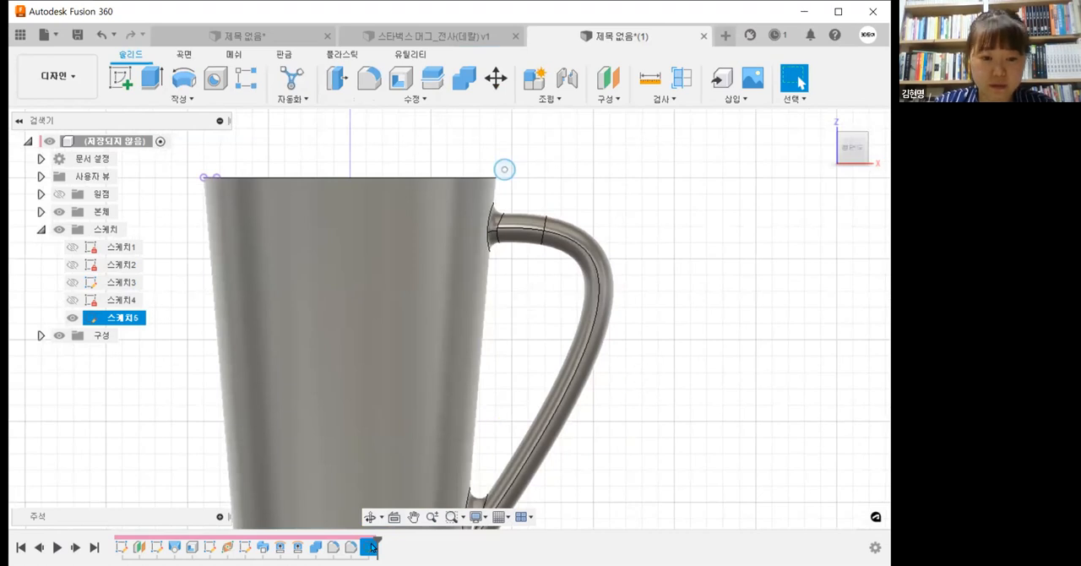
{"action": "scroll", "coordinate": [349, 197], "scroll_direction": "down", "scroll_amount": 4}
{"action": "middle_click_drag", "start_coordinate": [598, 329], "coordinate": [513, 509]}
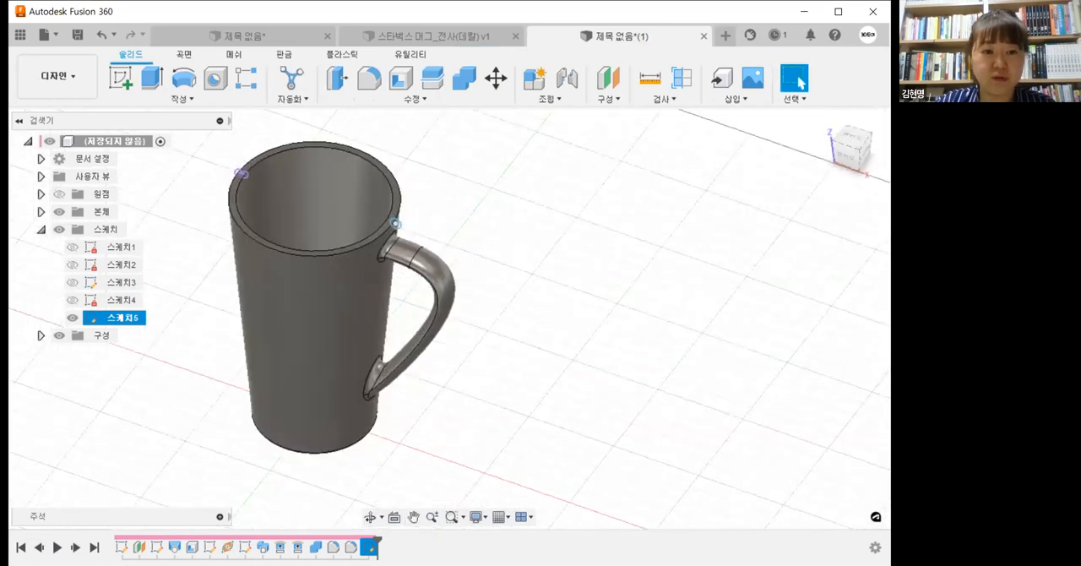
Step: Delete the previous rim circle sketch and start a new sketch on the vertical XZ plane with Slice enabled
{"action": "double_click", "coordinate": [370, 547]}
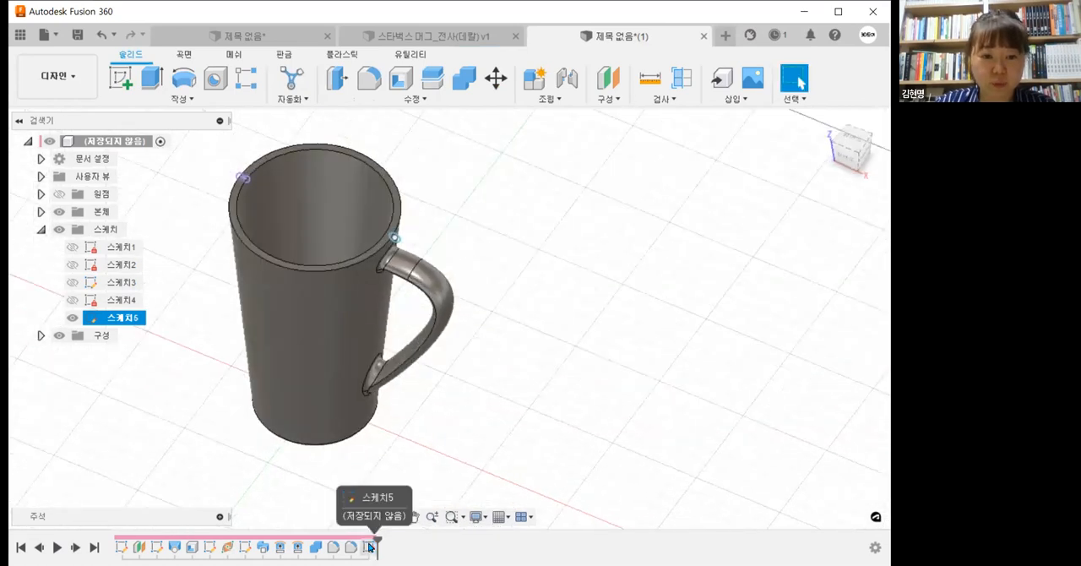
{"action": "key", "text": "Delete"}
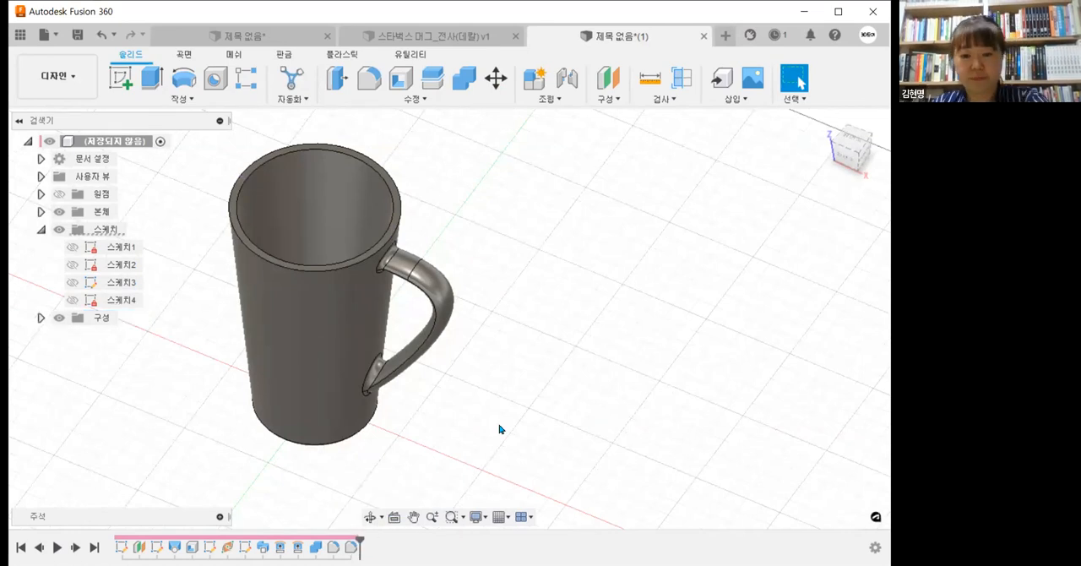
{"action": "left_click", "coordinate": [122, 76]}
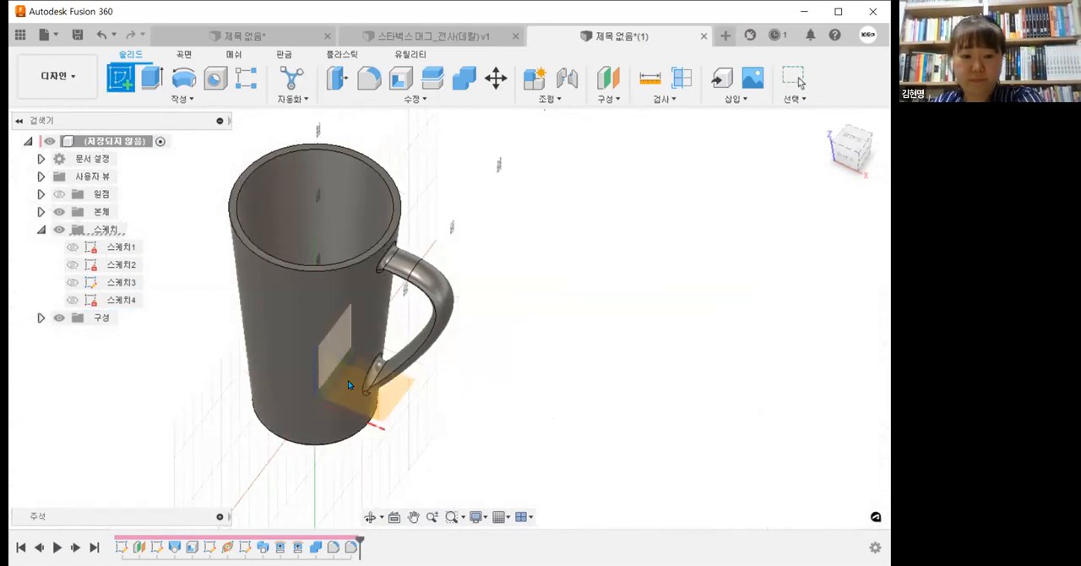
{"action": "left_click", "coordinate": [584, 204]}
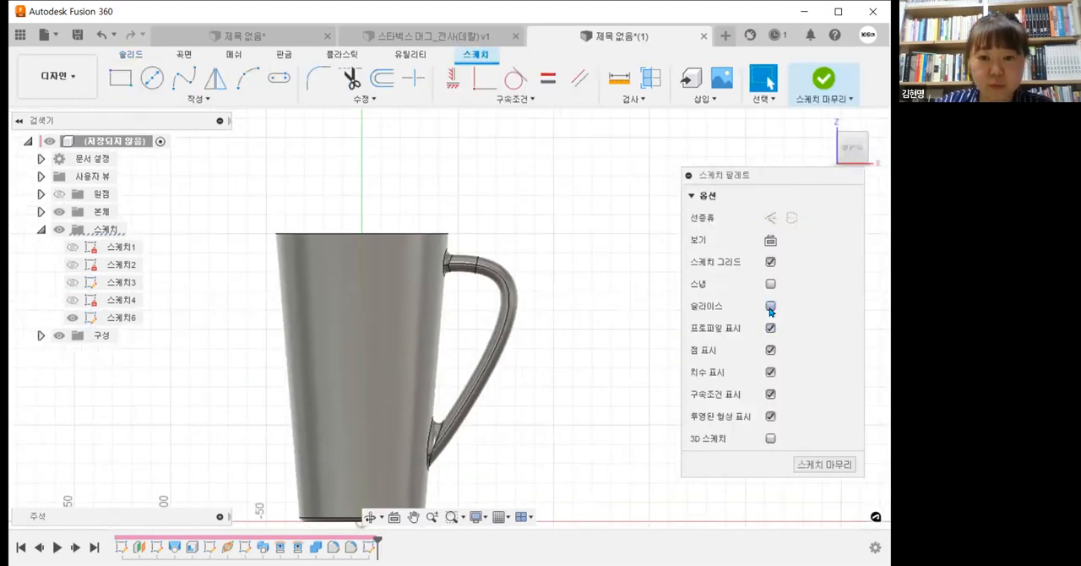
{"action": "left_click", "coordinate": [770, 307]}
{"action": "scroll", "coordinate": [469, 240], "scroll_direction": "up", "scroll_amount": 4}
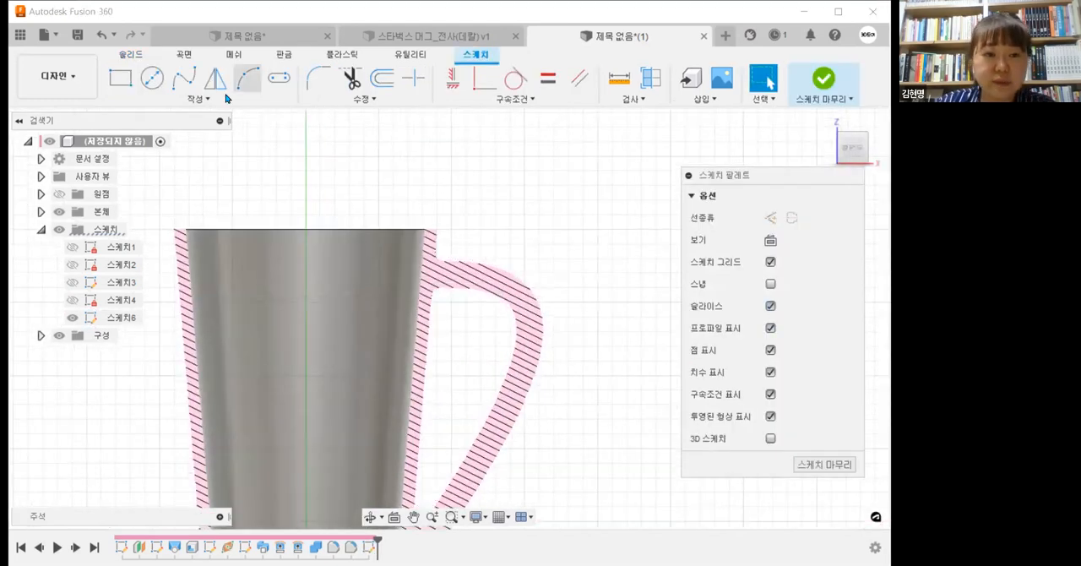
Step: Intersect the mug body with the sketch plane using the Bodies filter and projection link, and hide the bodies
{"action": "left_click", "coordinate": [225, 98]}
{"action": "mouse_move", "coordinate": [168, 343]}
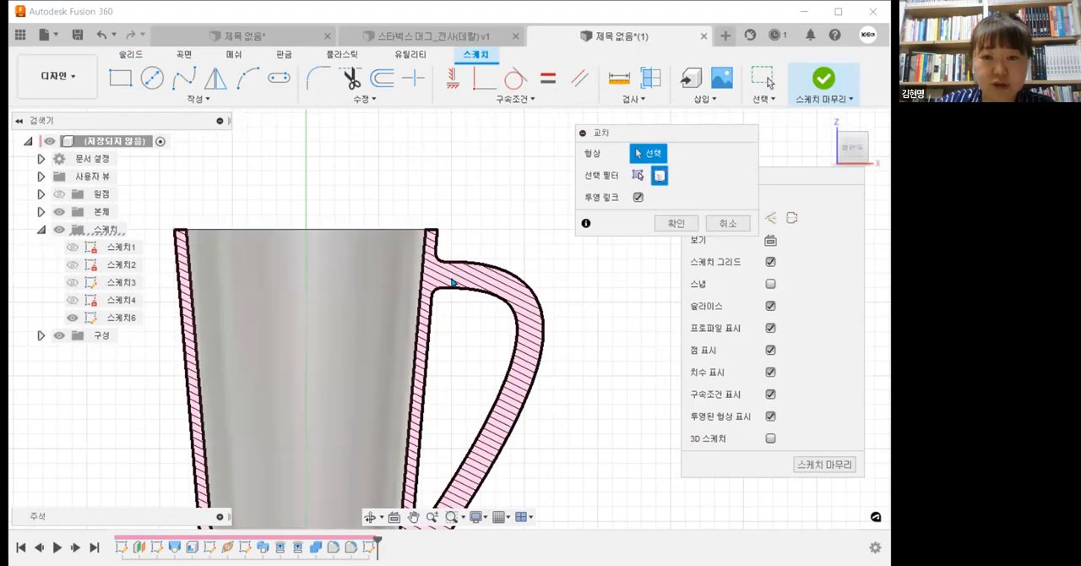
{"action": "left_click", "coordinate": [663, 225]}
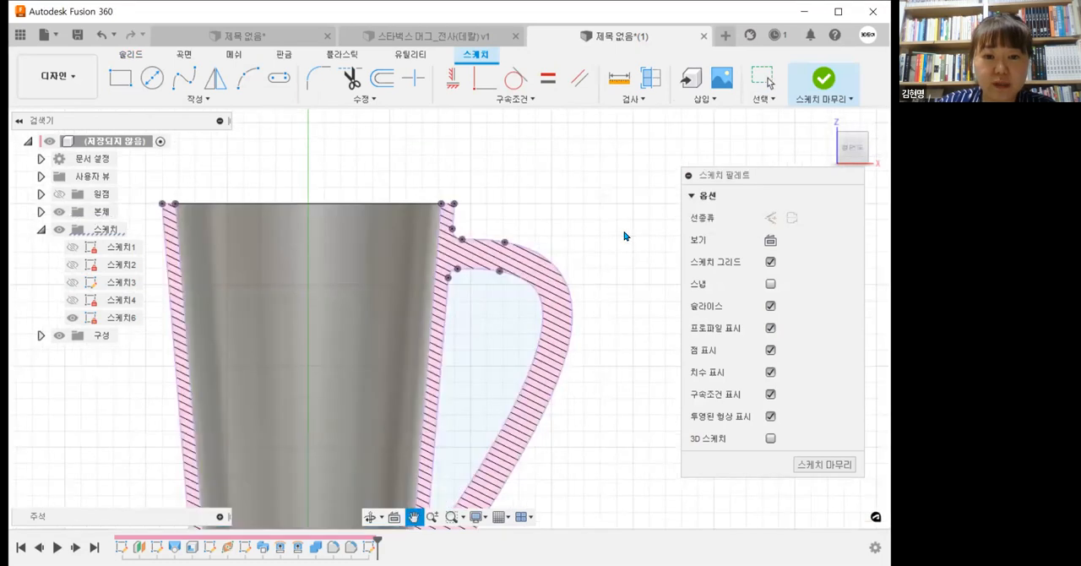
{"action": "left_click", "coordinate": [59, 212]}
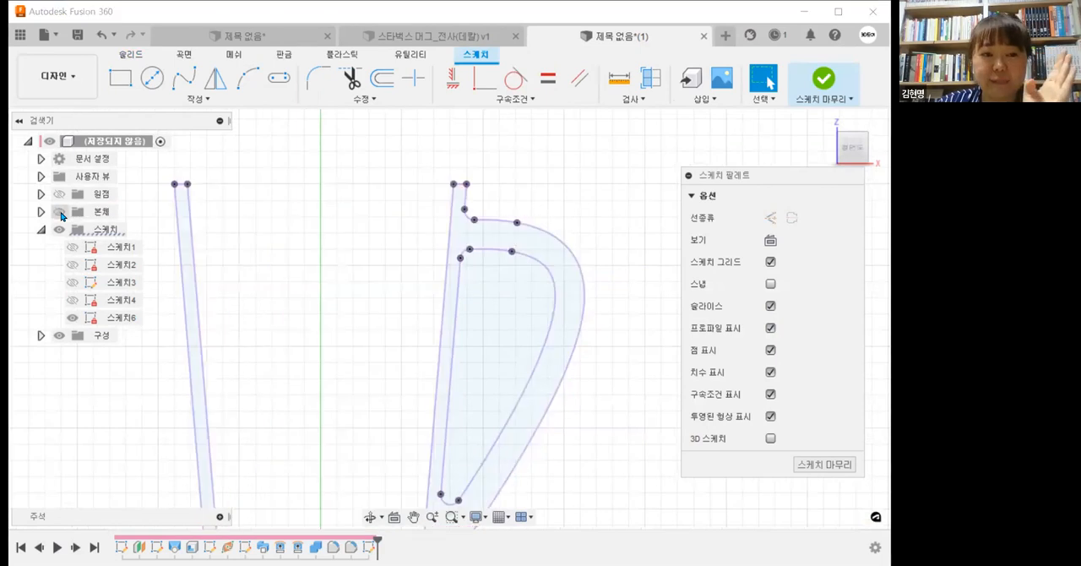
Step: Draw a circle about 4.7 mm in diameter over the upper end of the handle-side wall section
{"action": "scroll", "coordinate": [385, 171], "scroll_direction": "up", "scroll_amount": 2}
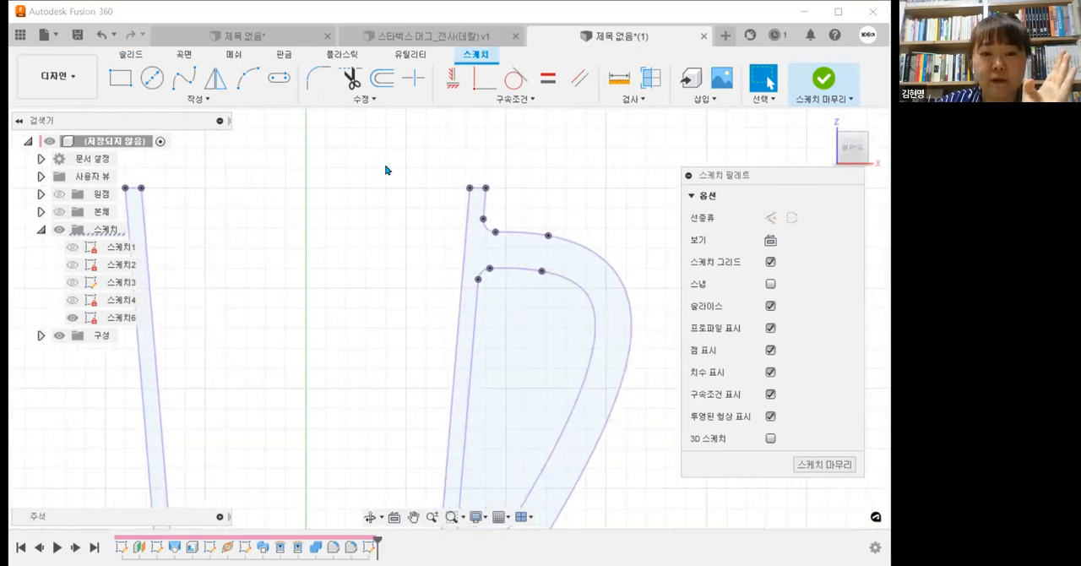
{"action": "middle_click_drag", "start_coordinate": [386, 169], "coordinate": [289, 276]}
{"action": "left_click", "coordinate": [153, 78]}
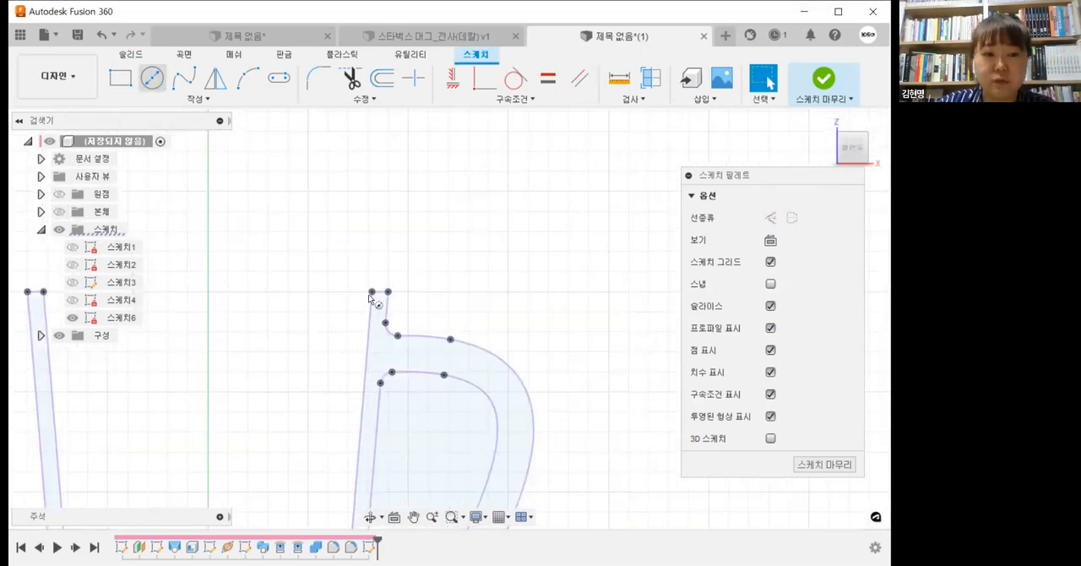
{"action": "scroll", "coordinate": [374, 297], "scroll_direction": "up", "scroll_amount": 2}
{"action": "scroll", "coordinate": [389, 291], "scroll_direction": "up", "scroll_amount": 1}
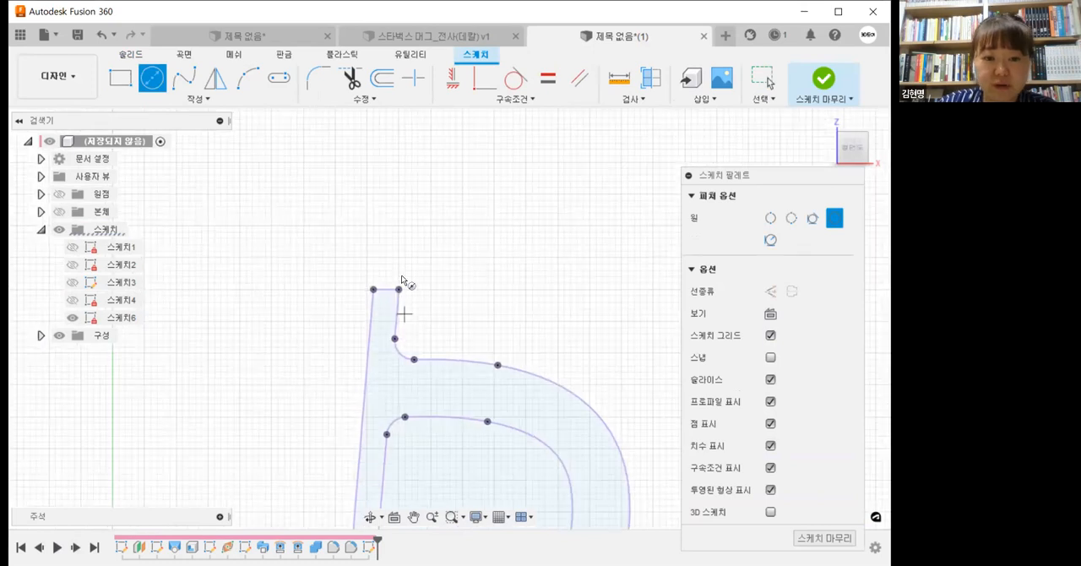
{"action": "scroll", "coordinate": [398, 280], "scroll_direction": "up", "scroll_amount": 1}
{"action": "scroll", "coordinate": [401, 281], "scroll_direction": "up", "scroll_amount": 1}
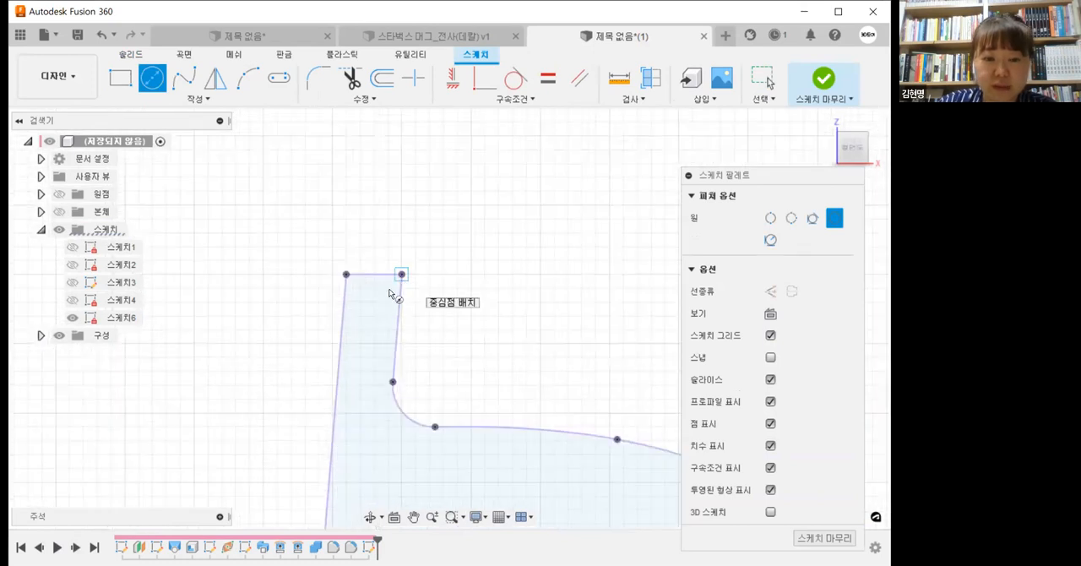
{"action": "left_click", "coordinate": [389, 290]}
{"action": "left_click", "coordinate": [390, 264]}
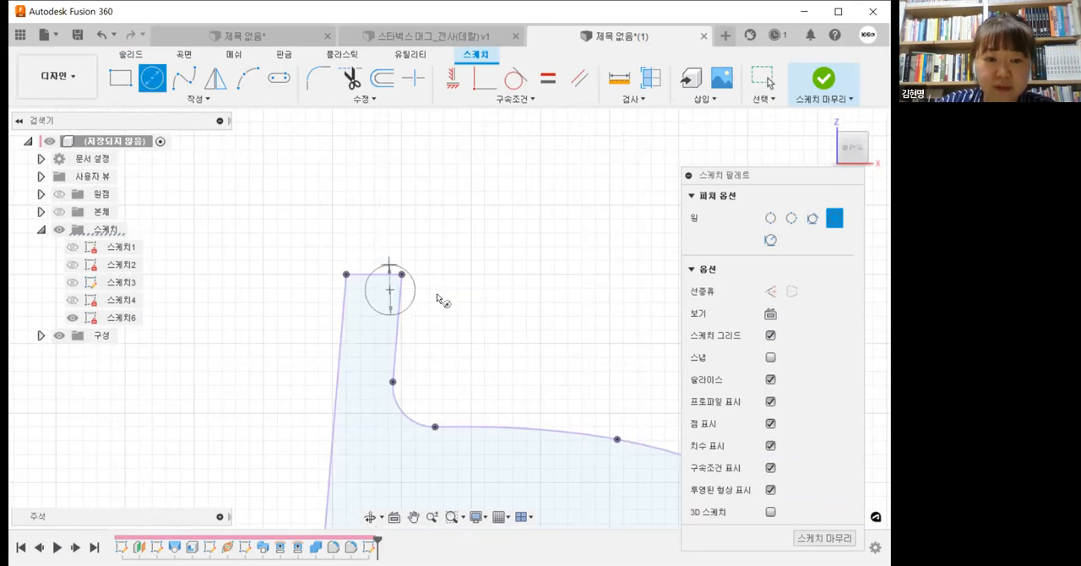
Step: Make the circle tangent to the inner wall line of the cup section
{"action": "scroll", "coordinate": [437, 293], "scroll_direction": "up", "scroll_amount": 1}
{"action": "scroll", "coordinate": [494, 177], "scroll_direction": "up", "scroll_amount": 1}
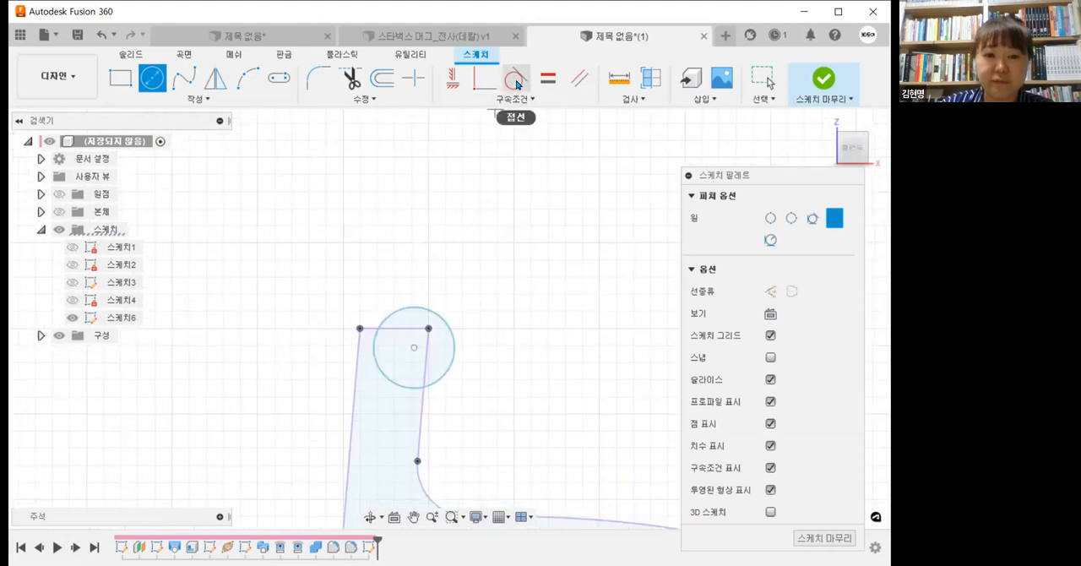
{"action": "left_click", "coordinate": [517, 83]}
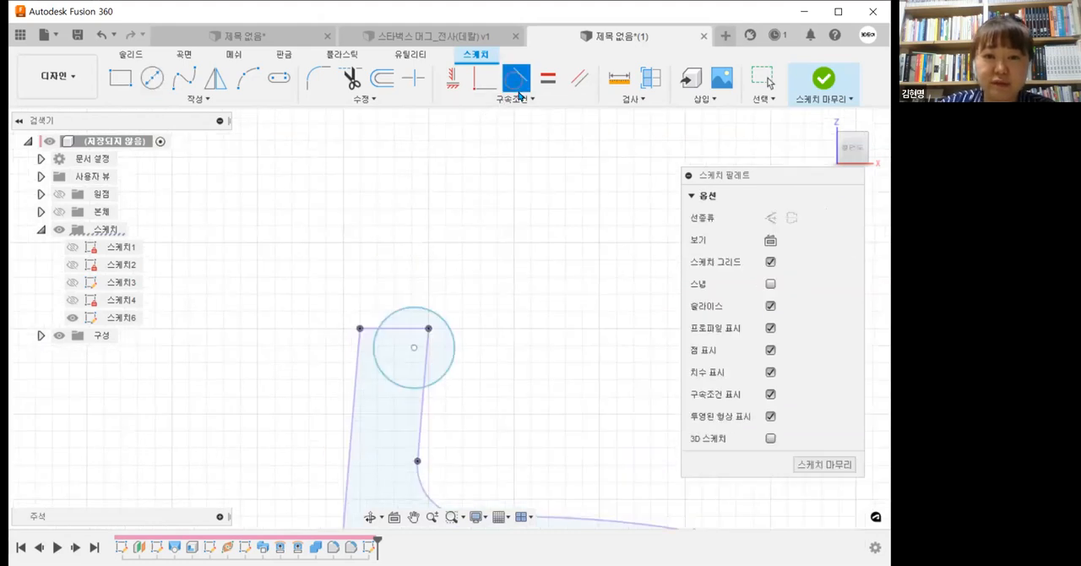
{"action": "left_click", "coordinate": [524, 100]}
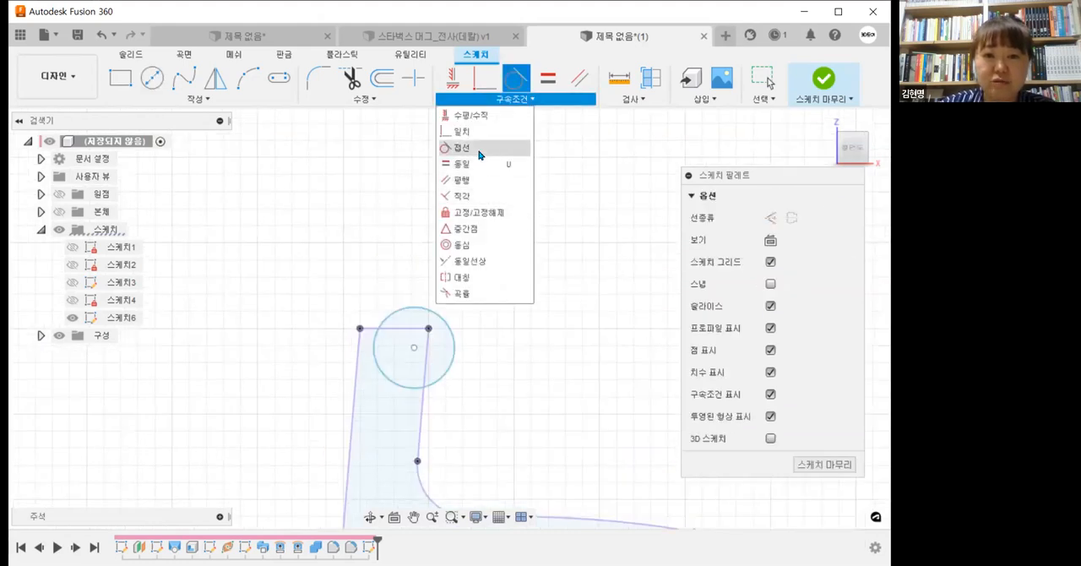
{"action": "left_click", "coordinate": [349, 402]}
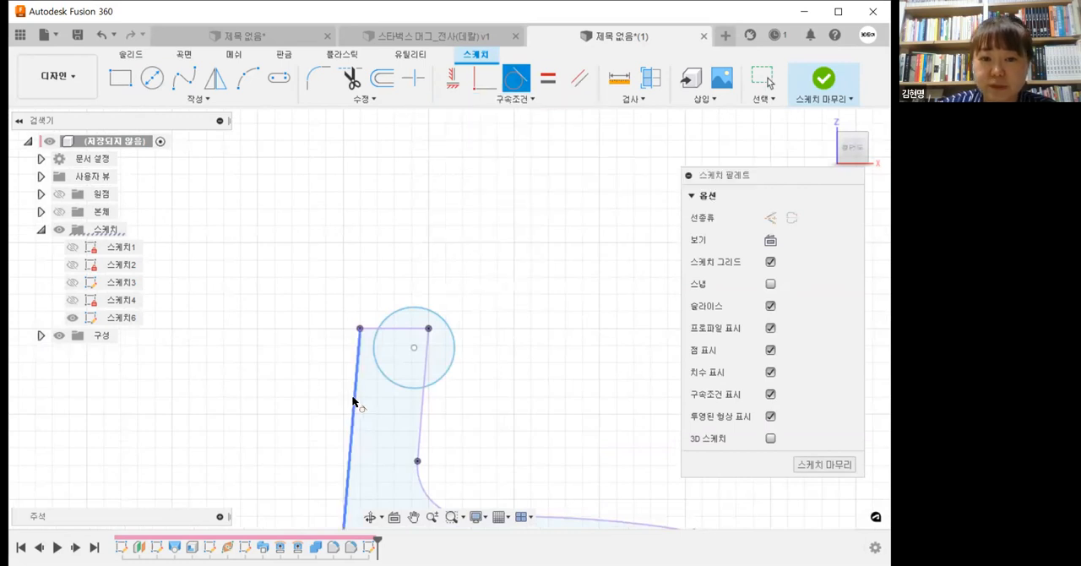
{"action": "left_click", "coordinate": [374, 354]}
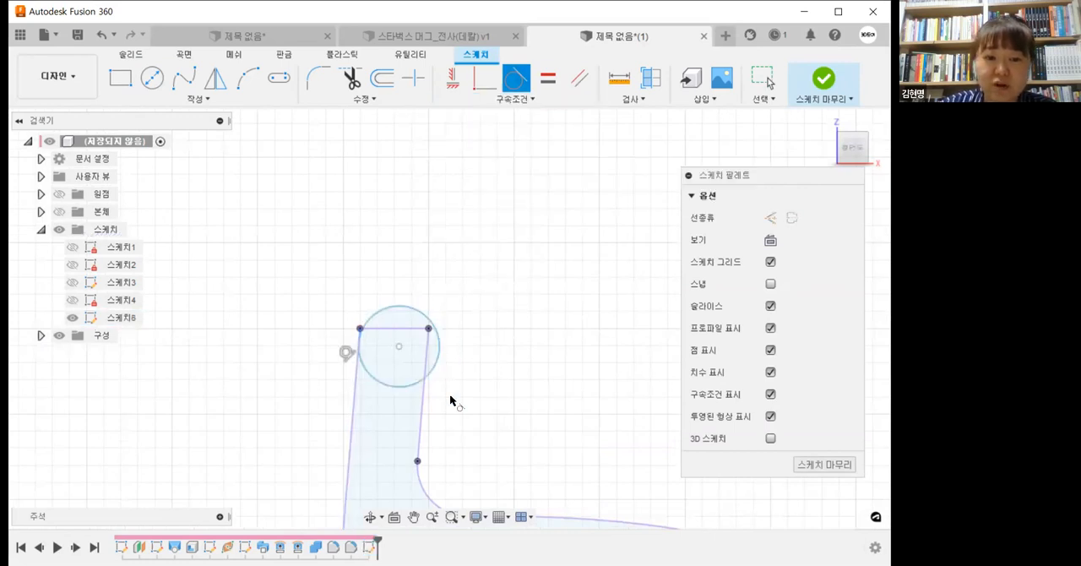
{"action": "scroll", "coordinate": [380, 339], "scroll_direction": "up", "scroll_amount": 5}
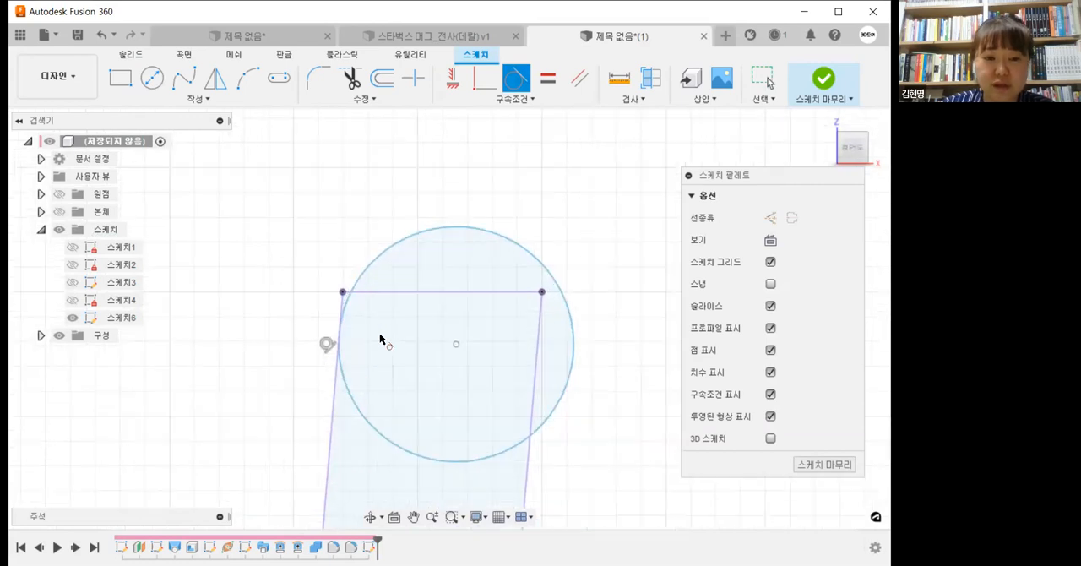
{"action": "key", "text": "Escape"}
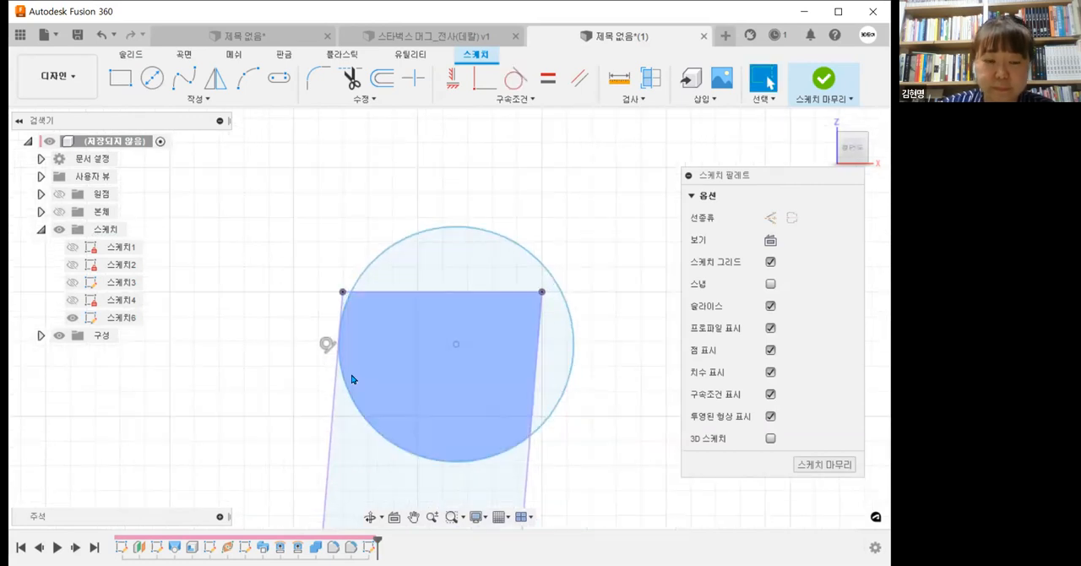
Step: Constrain the circle to be coincident with the inner corner point of the rim section
{"action": "left_click", "coordinate": [484, 77]}
{"action": "left_click", "coordinate": [382, 256]}
{"action": "left_click", "coordinate": [343, 292]}
{"action": "scroll", "coordinate": [486, 353], "scroll_direction": "down", "scroll_amount": 2}
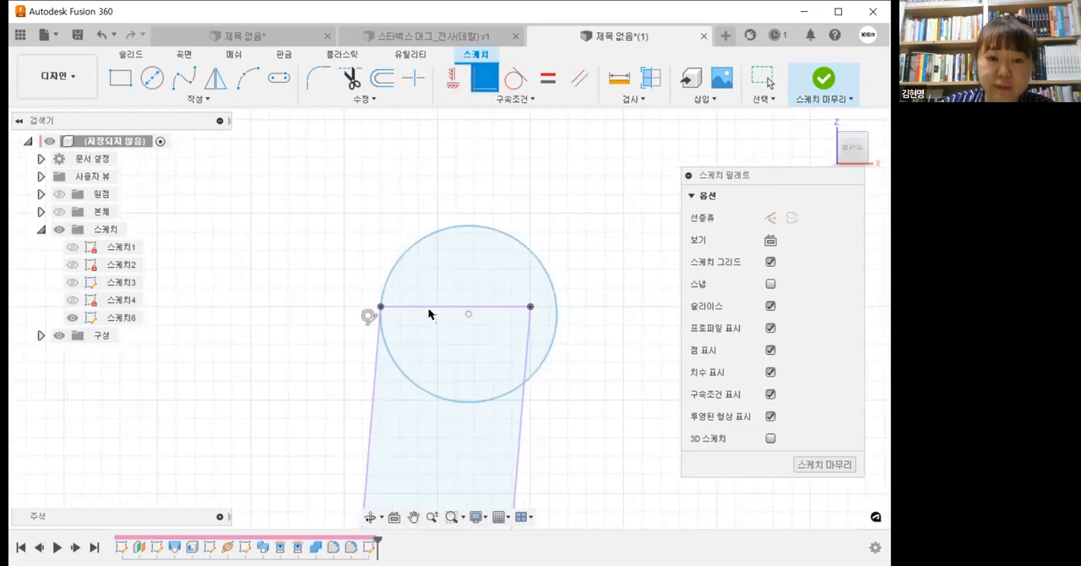
{"action": "middle_click_drag", "start_coordinate": [430, 312], "coordinate": [380, 271]}
{"action": "left_click", "coordinate": [321, 85]}
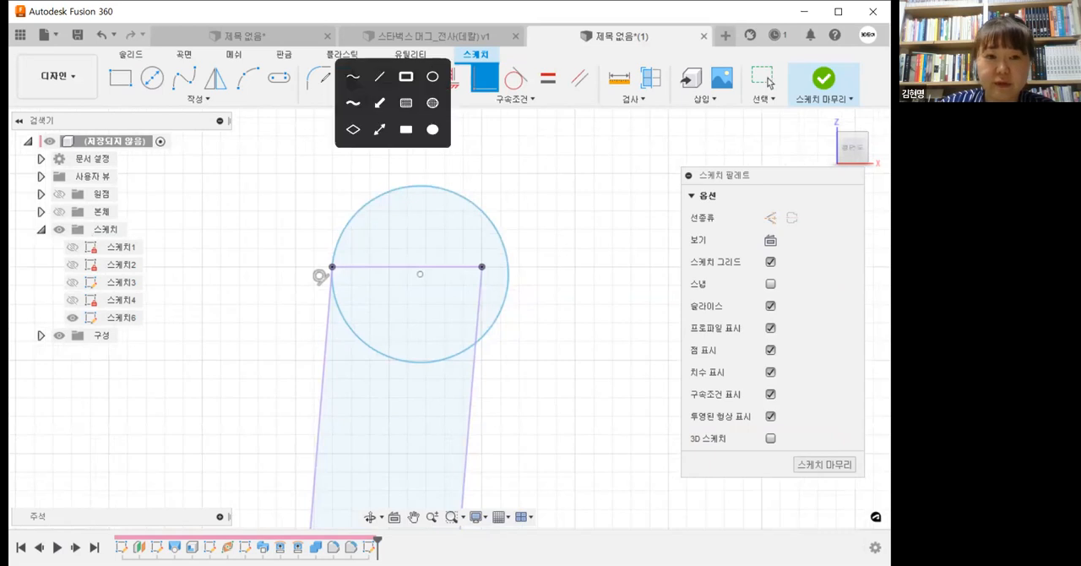
{"action": "mouse_move", "coordinate": [321, 401]}
{"action": "left_mouse_down"}
{"action": "mouse_move", "coordinate": [386, 177]}
{"action": "mouse_move", "coordinate": [490, 177]}
{"action": "mouse_move", "coordinate": [511, 343]}
{"action": "mouse_move", "coordinate": [485, 340]}
{"action": "left_mouse_up"}
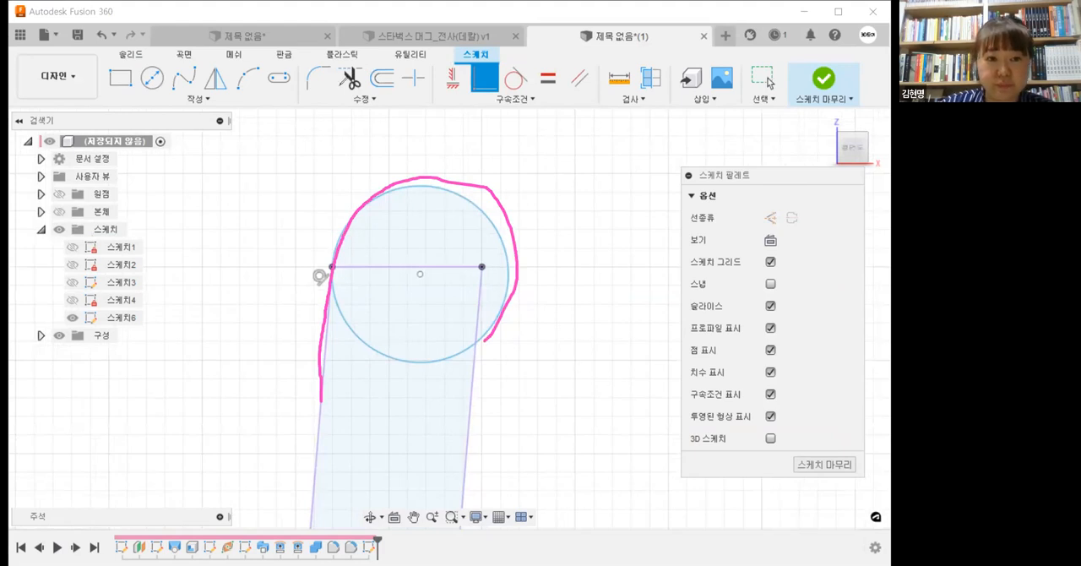
{"action": "left_click", "coordinate": [321, 81]}
{"action": "left_click_drag", "start_coordinate": [321, 399], "coordinate": [314, 480]}
{"action": "left_click_drag", "start_coordinate": [372, 341], "coordinate": [412, 358]}
{"action": "mouse_move", "coordinate": [258, 340]}
{"action": "left_mouse_down"}
{"action": "mouse_move", "coordinate": [245, 371]}
{"action": "mouse_move", "coordinate": [279, 341]}
{"action": "mouse_move", "coordinate": [240, 395]}
{"action": "left_mouse_up"}
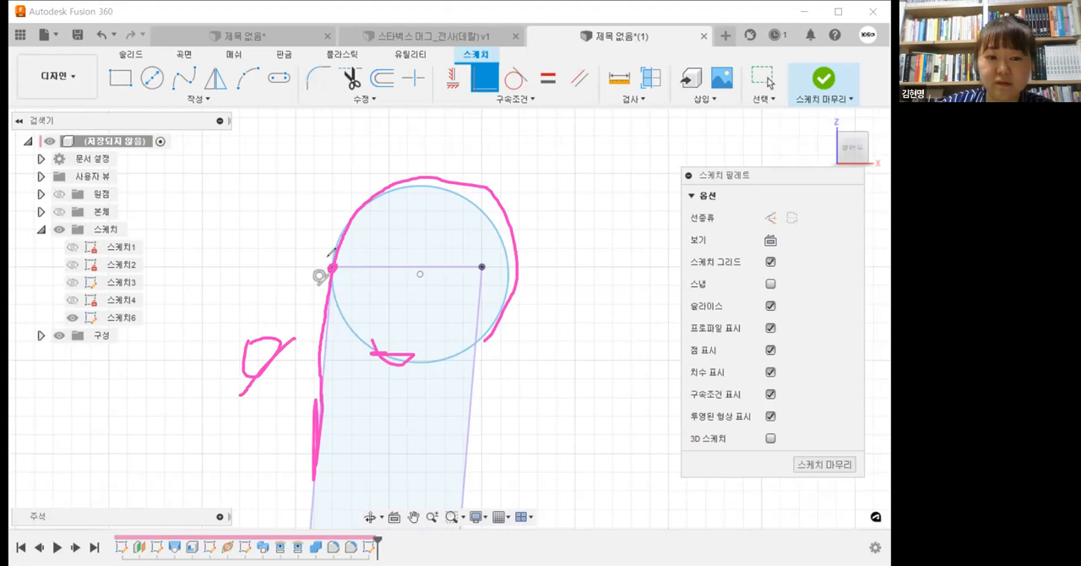
{"action": "mouse_move", "coordinate": [387, 196]}
{"action": "left_mouse_down"}
{"action": "mouse_move", "coordinate": [319, 310]}
{"action": "mouse_move", "coordinate": [338, 334]}
{"action": "left_mouse_up"}
{"action": "left_click_drag", "start_coordinate": [299, 165], "coordinate": [302, 201]}
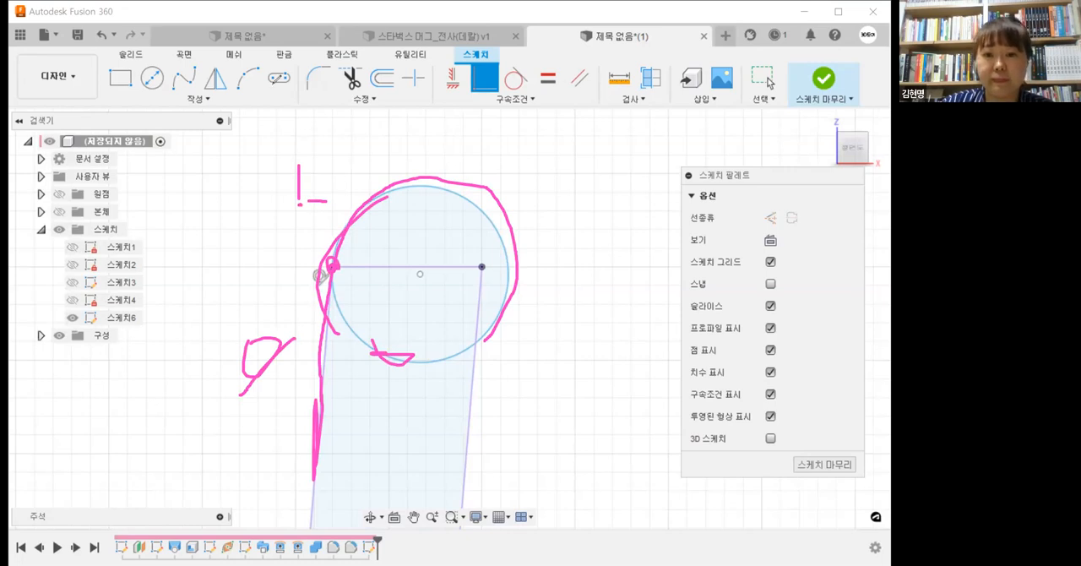
{"action": "left_click", "coordinate": [277, 78]}
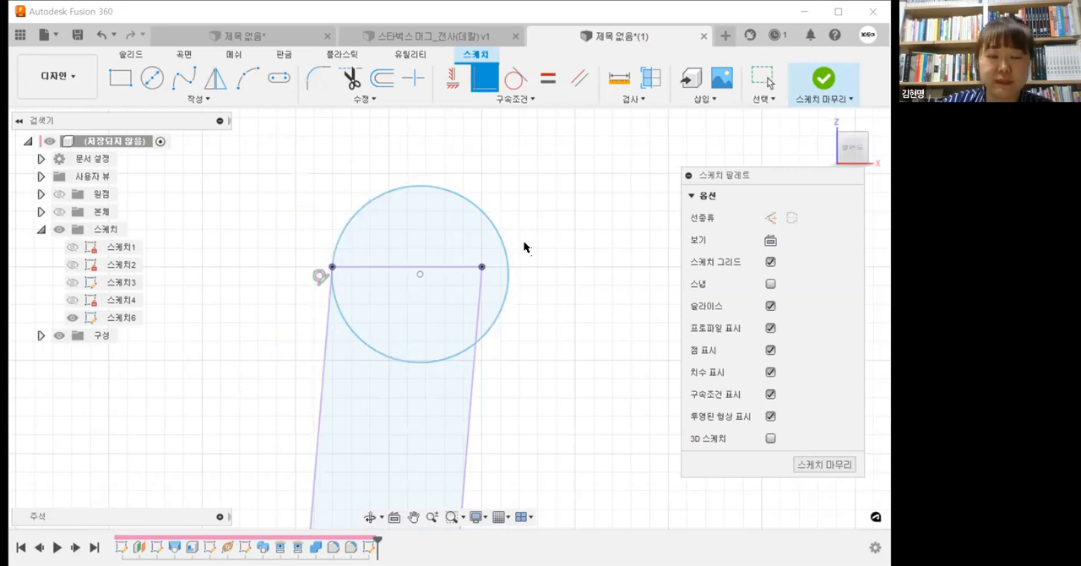
Step: Dimension the rim circle's diameter at 6 mm
{"action": "scroll", "coordinate": [473, 256], "scroll_direction": "down", "scroll_amount": 3}
{"action": "key", "text": "d"}
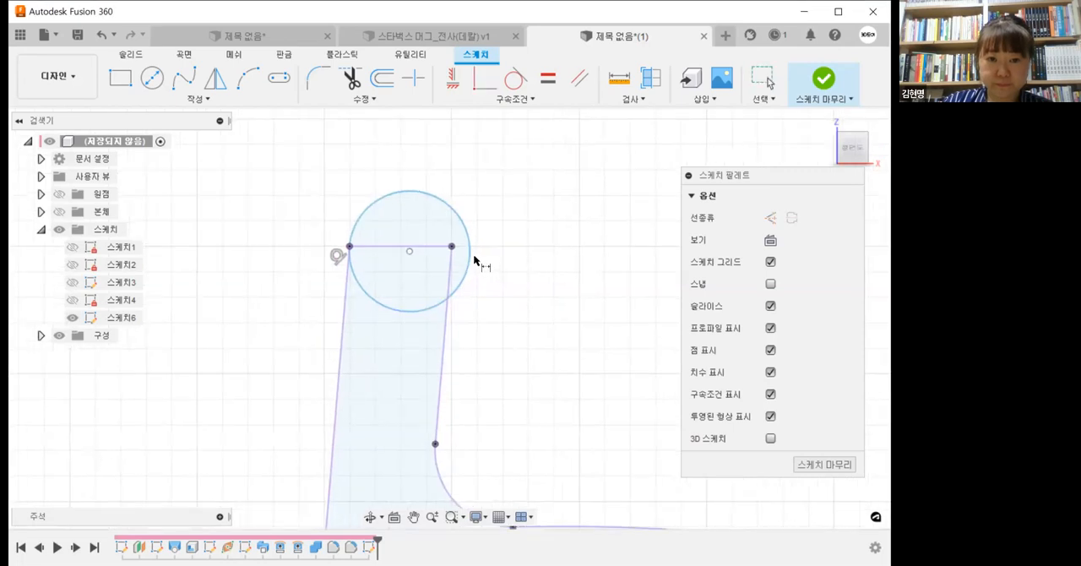
{"action": "left_click", "coordinate": [469, 256]}
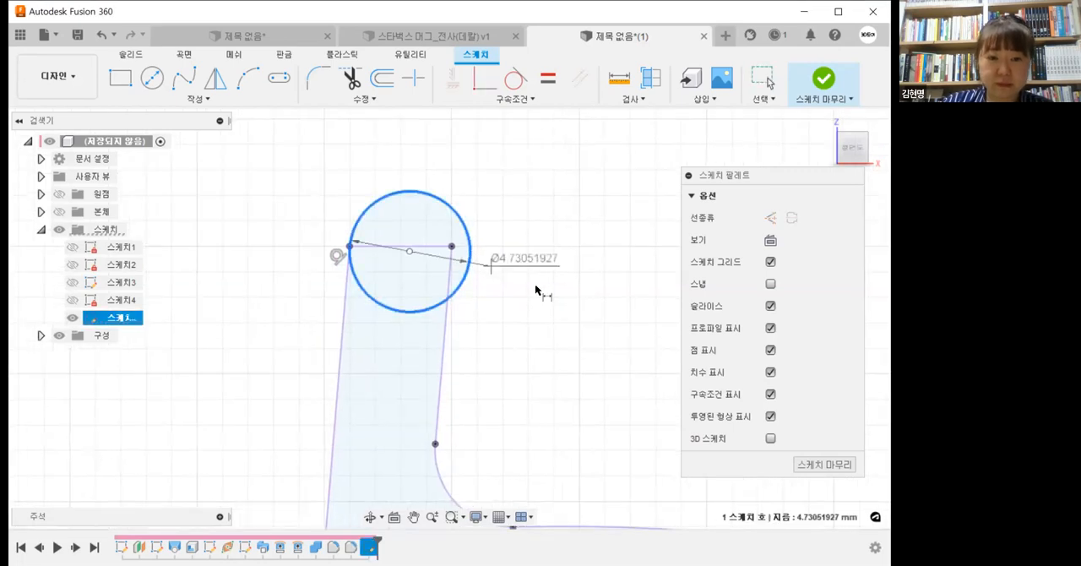
{"action": "left_click", "coordinate": [535, 291]}
{"action": "type", "text": "5"}
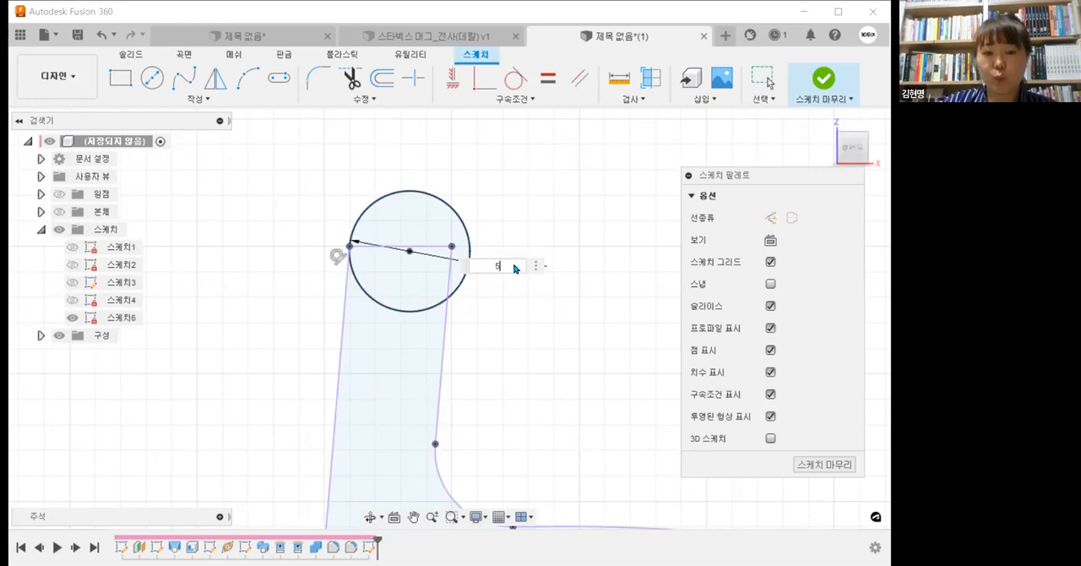
{"action": "key", "text": "BackSpace"}
{"action": "type", "text": "6"}
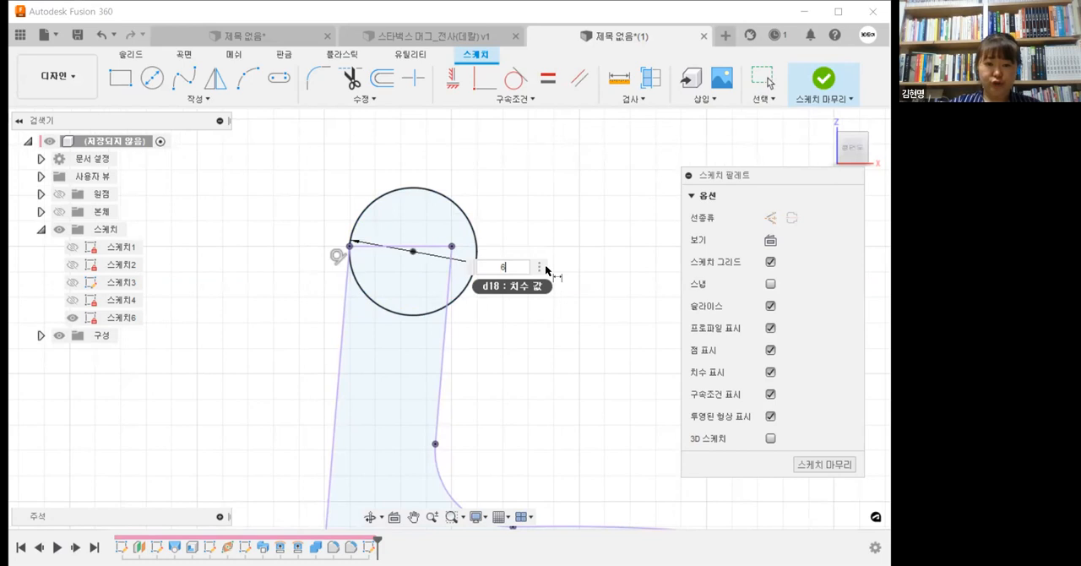
{"action": "key", "text": "Return"}
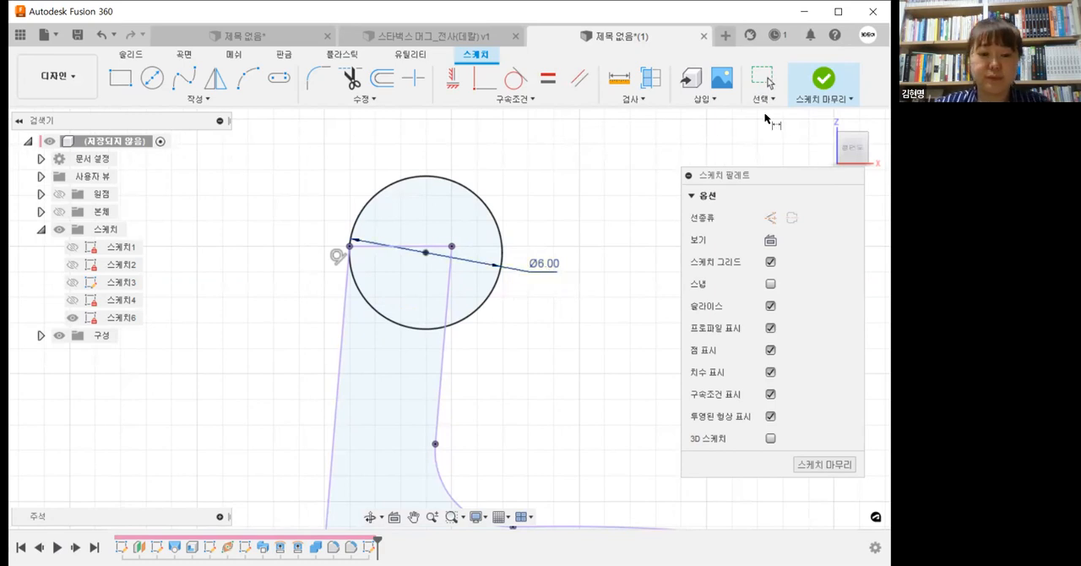
Step: Finish the sketch containing the rim circle and the intersected mug section
{"action": "left_click", "coordinate": [825, 78]}
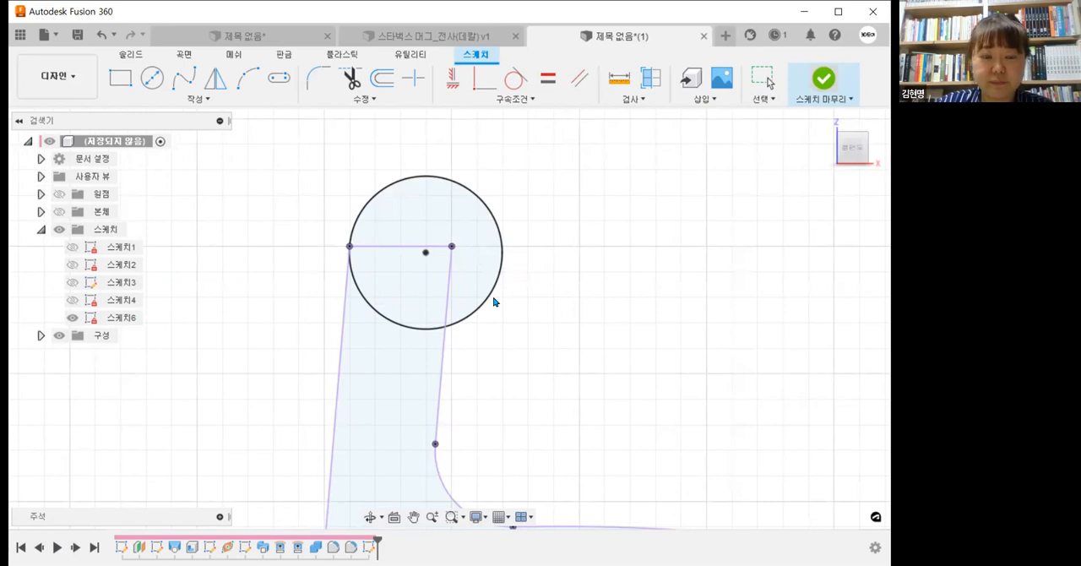
{"action": "scroll", "coordinate": [494, 301], "scroll_direction": "down", "scroll_amount": 5}
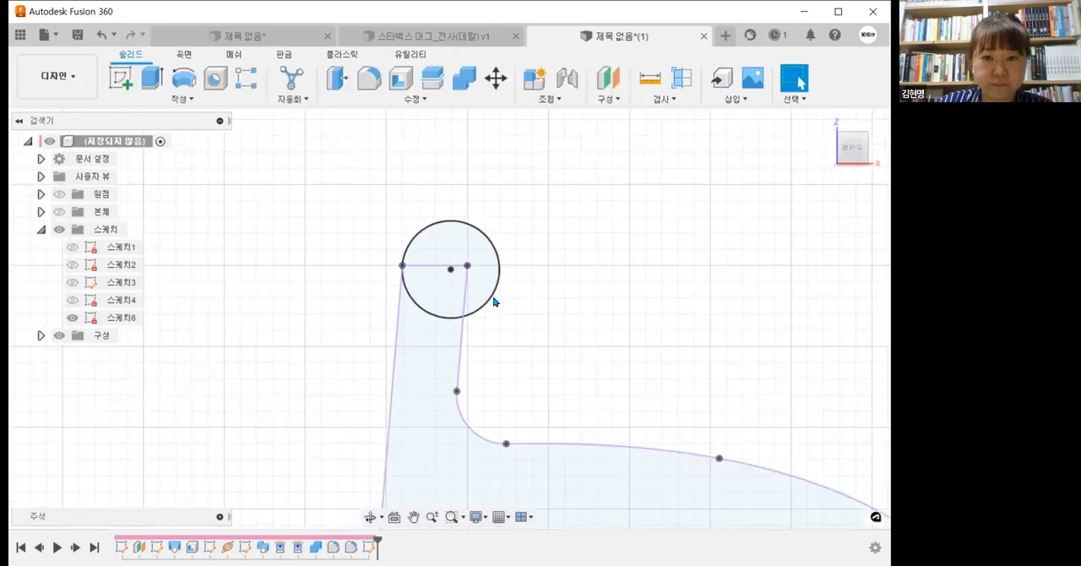
{"action": "scroll", "coordinate": [270, 280], "scroll_direction": "down", "scroll_amount": 5}
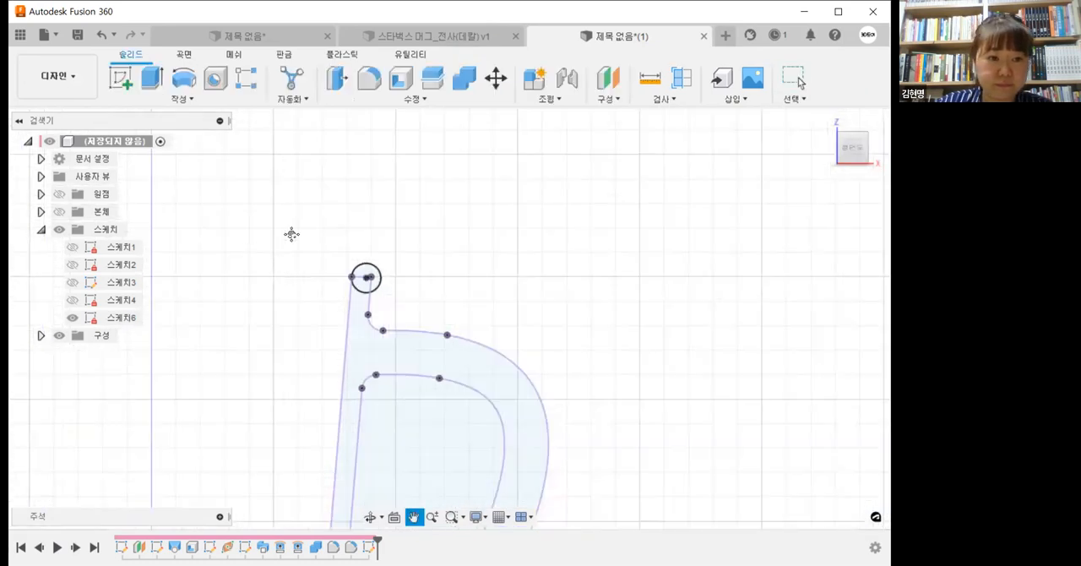
{"action": "scroll", "coordinate": [607, 361], "scroll_direction": "down", "scroll_amount": 1}
{"action": "middle_click_drag", "start_coordinate": [602, 339], "coordinate": [603, 294]}
{"action": "scroll", "coordinate": [604, 292], "scroll_direction": "down", "scroll_amount": 1}
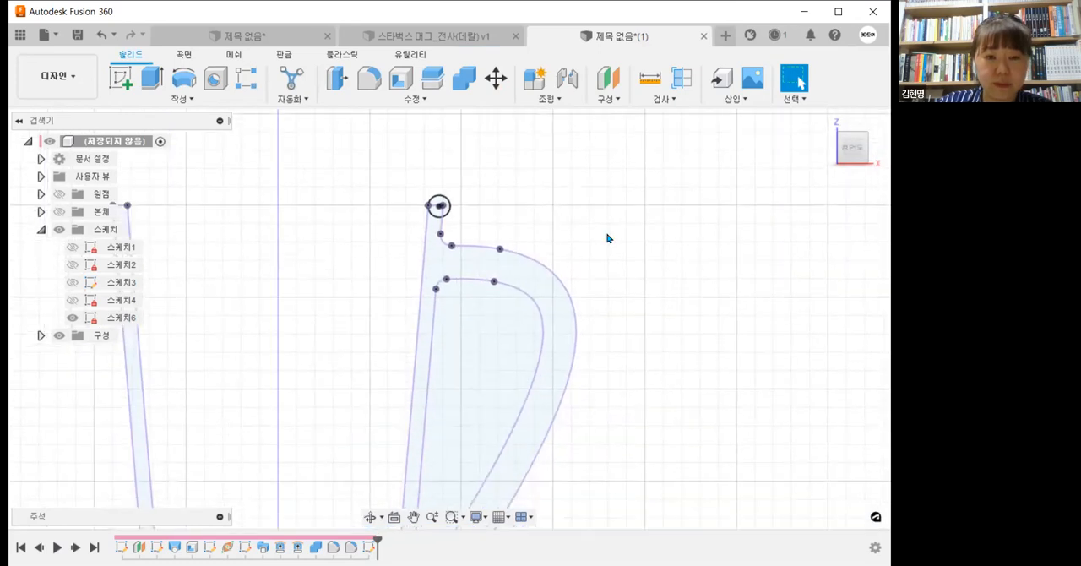
Step: Delete the large curves of the intersected handle section from the rim sketch
{"action": "middle_click_drag", "start_coordinate": [609, 237], "coordinate": [609, 172]}
{"action": "scroll", "coordinate": [608, 173], "scroll_direction": "down", "scroll_amount": 3}
{"action": "scroll", "coordinate": [517, 249], "scroll_direction": "up", "scroll_amount": 1}
{"action": "left_click_drag", "start_coordinate": [649, 341], "coordinate": [538, 273]}
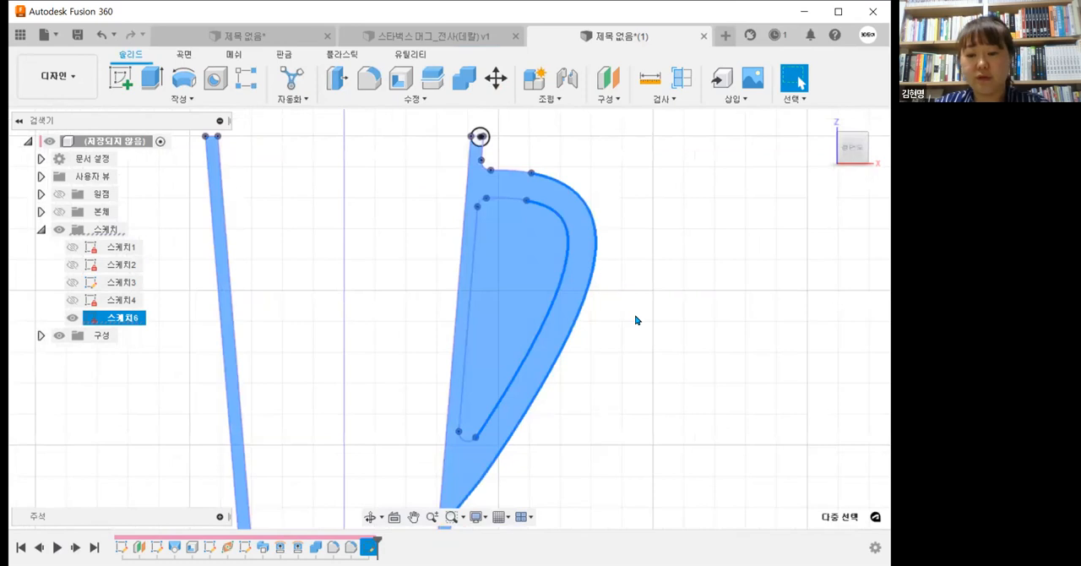
{"action": "key", "text": "Delete"}
{"action": "middle_click_drag", "start_coordinate": [532, 350], "coordinate": [539, 445]}
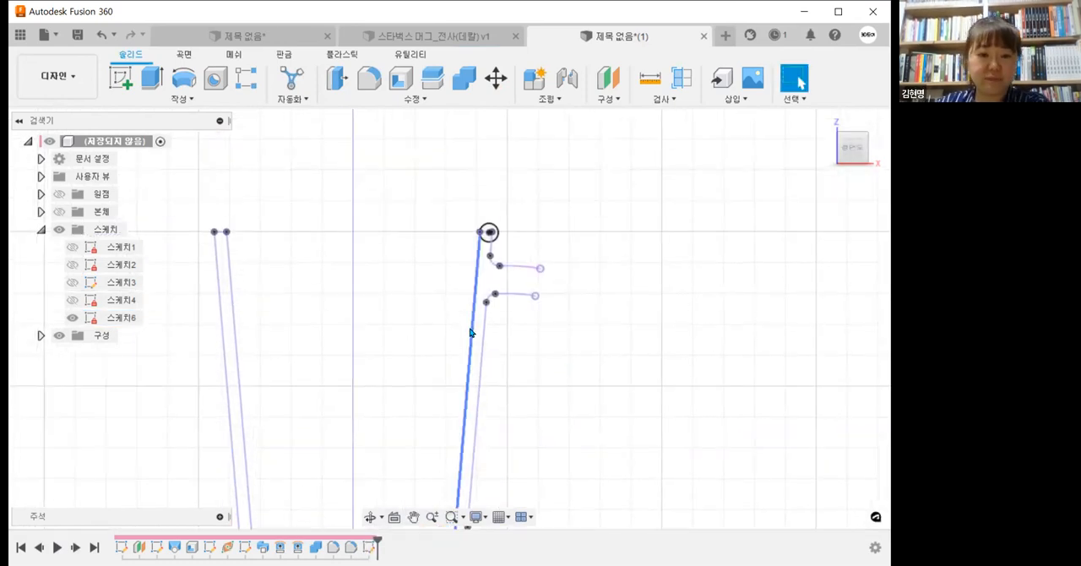
Step: Delete the projected lower curve and fillet of the handle's upper joint, together with the adjoining wall line
{"action": "left_click", "coordinate": [471, 332]}
{"action": "scroll", "coordinate": [521, 337], "scroll_direction": "up", "scroll_amount": 2}
{"action": "left_click", "coordinate": [526, 329]}
{"action": "mouse_move", "coordinate": [528, 327]}
{"action": "left_mouse_down"}
{"action": "mouse_move", "coordinate": [462, 197]}
{"action": "mouse_move", "coordinate": [452, 249]}
{"action": "left_mouse_up"}
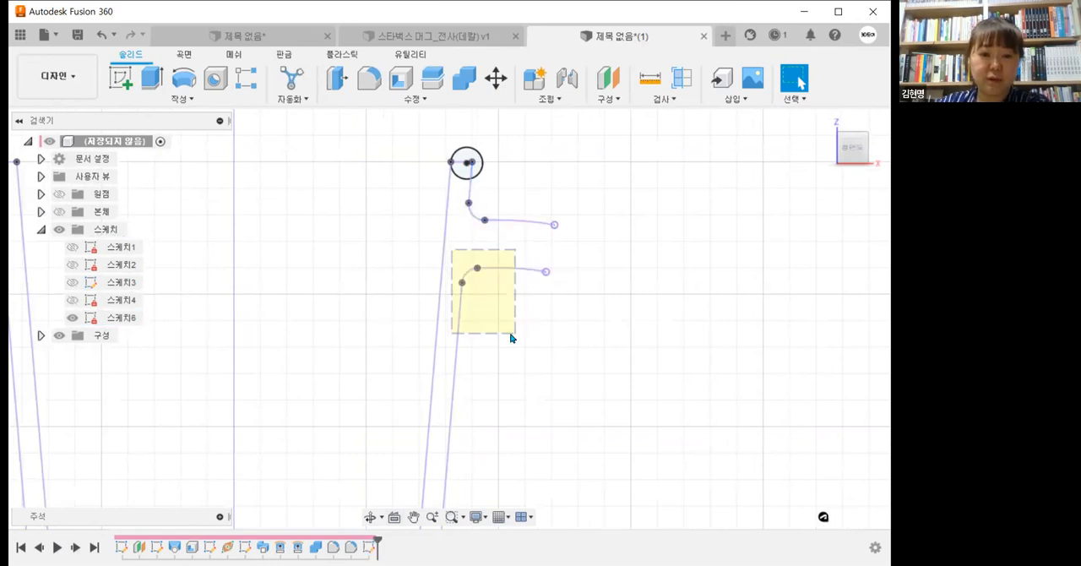
{"action": "key", "text": "Delete"}
Step: Delete the projected cup-bottom lines and the small leftover curves of the lower handle joint
{"action": "scroll", "coordinate": [510, 336], "scroll_direction": "down", "scroll_amount": 5}
{"action": "middle_click_drag", "start_coordinate": [510, 335], "coordinate": [566, 215]}
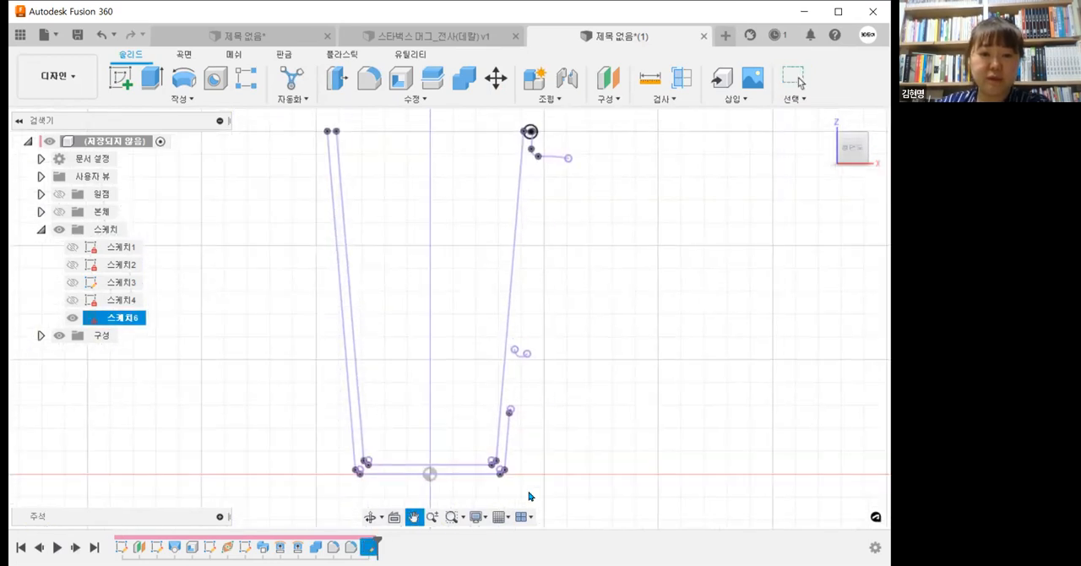
{"action": "scroll", "coordinate": [528, 489], "scroll_direction": "up", "scroll_amount": 3}
{"action": "mouse_move", "coordinate": [538, 483]}
{"action": "left_mouse_down"}
{"action": "mouse_move", "coordinate": [499, 437]}
{"action": "mouse_move", "coordinate": [481, 434]}
{"action": "left_mouse_up"}
{"action": "key", "text": "Delete"}
{"action": "left_click_drag", "start_coordinate": [582, 360], "coordinate": [521, 244]}
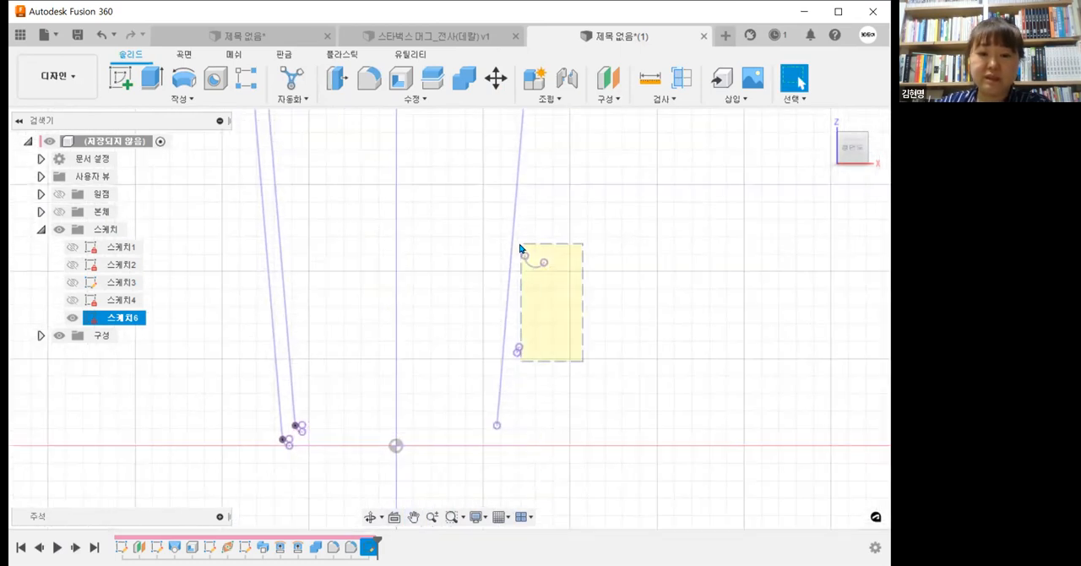
{"action": "key", "text": "Delete"}
{"action": "left_click_drag", "start_coordinate": [530, 372], "coordinate": [507, 339]}
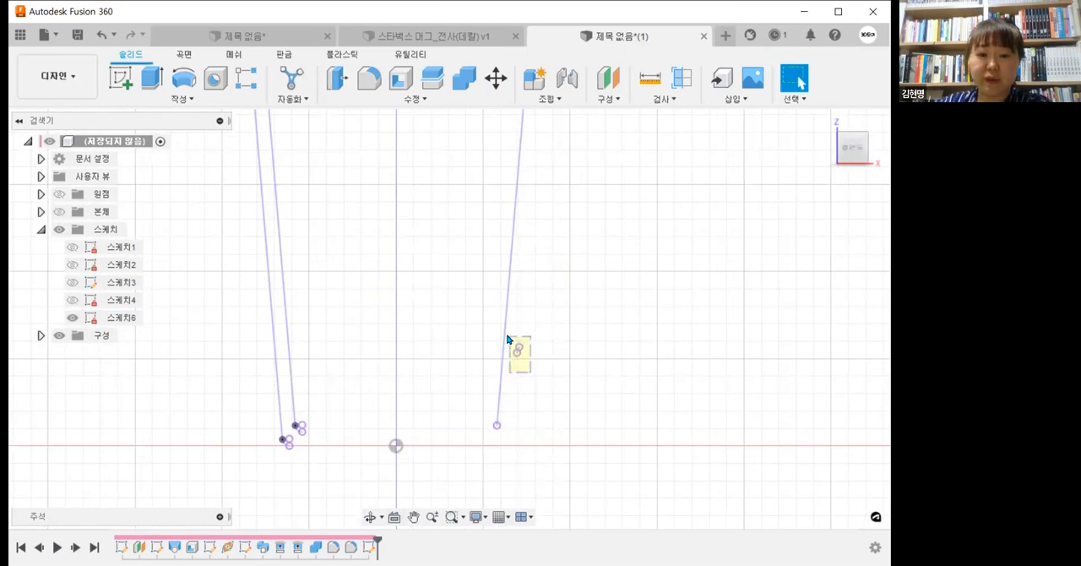
{"action": "key", "text": "Delete"}
Step: Delete the projected wall lines and corner curves on the cup section's side opposite the handle
{"action": "left_click_drag", "start_coordinate": [343, 477], "coordinate": [236, 295]}
{"action": "key", "text": "Delete"}
{"action": "scroll", "coordinate": [330, 510], "scroll_direction": "down", "scroll_amount": 3}
{"action": "middle_click_drag", "start_coordinate": [329, 362], "coordinate": [356, 475]}
{"action": "left_click_drag", "start_coordinate": [328, 344], "coordinate": [259, 228]}
{"action": "key", "text": "Delete"}
{"action": "mouse_move", "coordinate": [553, 350]}
{"action": "middle_mouse_down", "text": "shift"}
{"action": "mouse_move", "coordinate": [529, 356]}
{"action": "mouse_move", "coordinate": [552, 406]}
{"action": "middle_mouse_up", "text": "shift"}
{"action": "scroll", "coordinate": [541, 382], "scroll_direction": "up", "scroll_amount": 2}
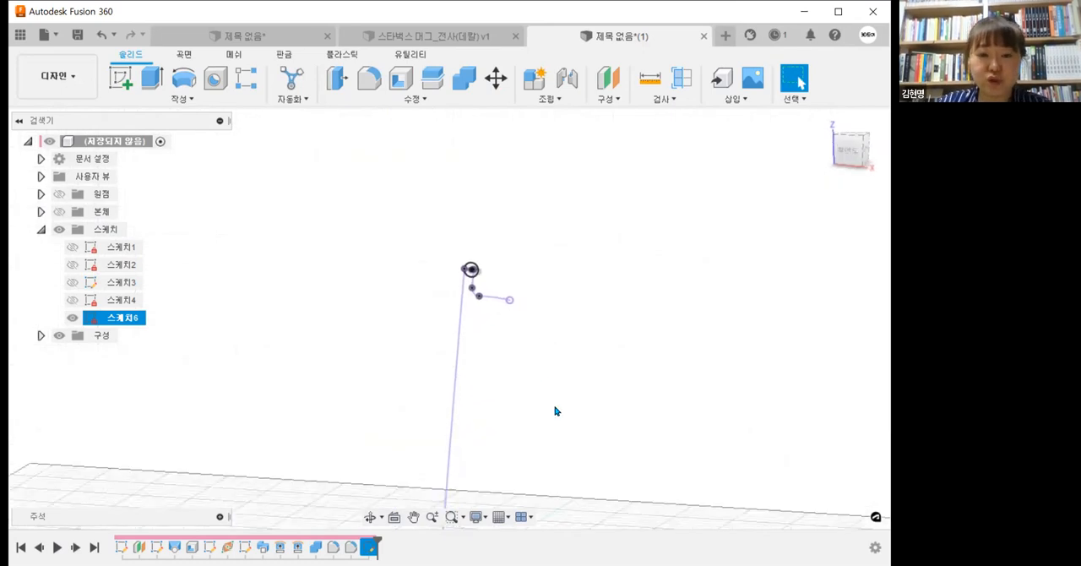
{"action": "scroll", "coordinate": [552, 405], "scroll_direction": "up", "scroll_amount": 2}
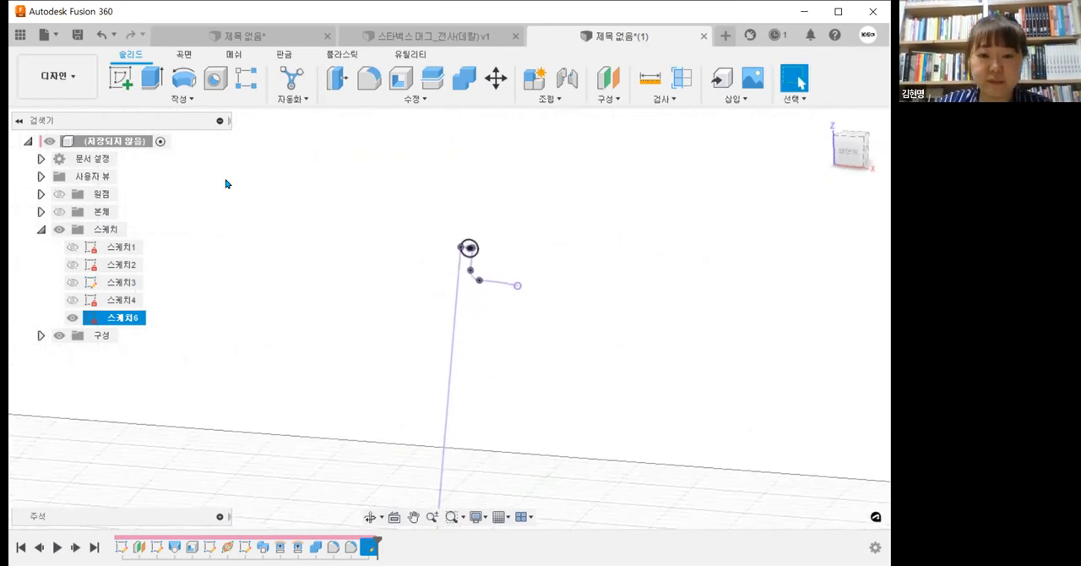
Step: Show the mug bodies again so the rim circle can be viewed against the cup's upper edge
{"action": "left_click", "coordinate": [58, 216]}
{"action": "scroll", "coordinate": [473, 251], "scroll_direction": "up", "scroll_amount": 4}
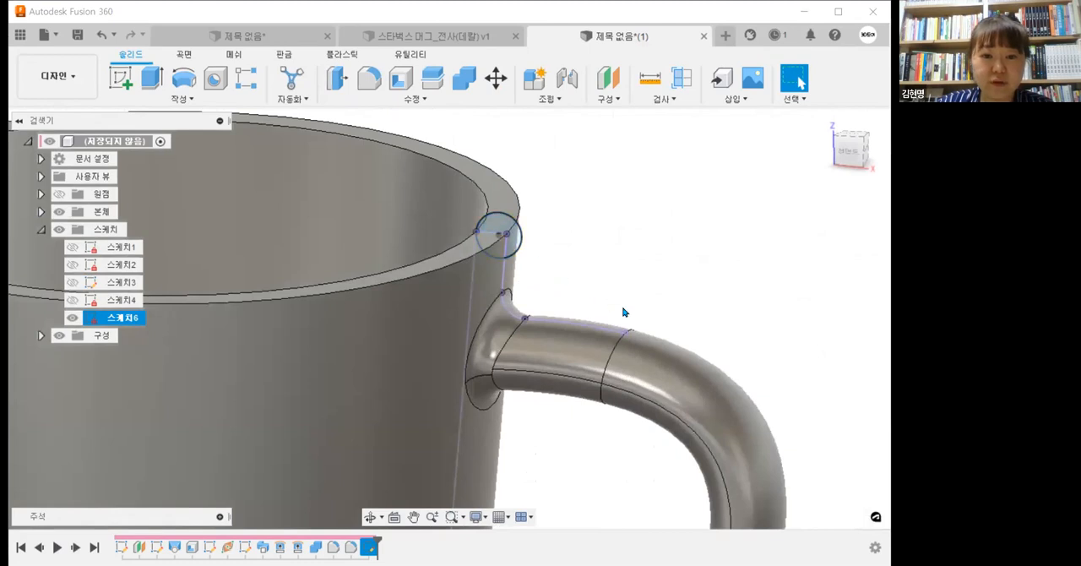
{"action": "middle_click_drag", "start_coordinate": [639, 290], "coordinate": [551, 279], "text": "shift"}
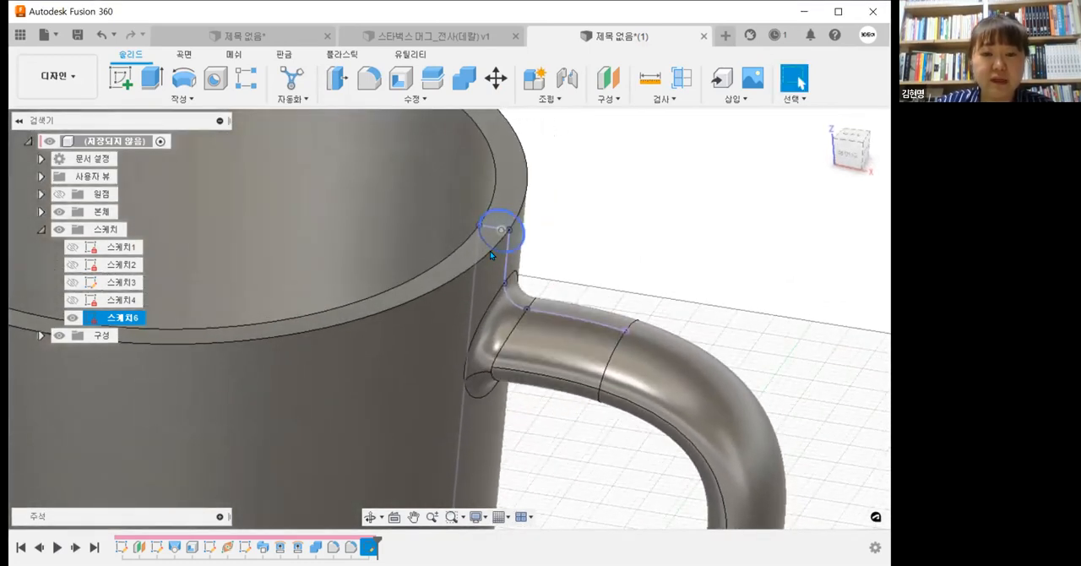
{"action": "left_click", "coordinate": [634, 214]}
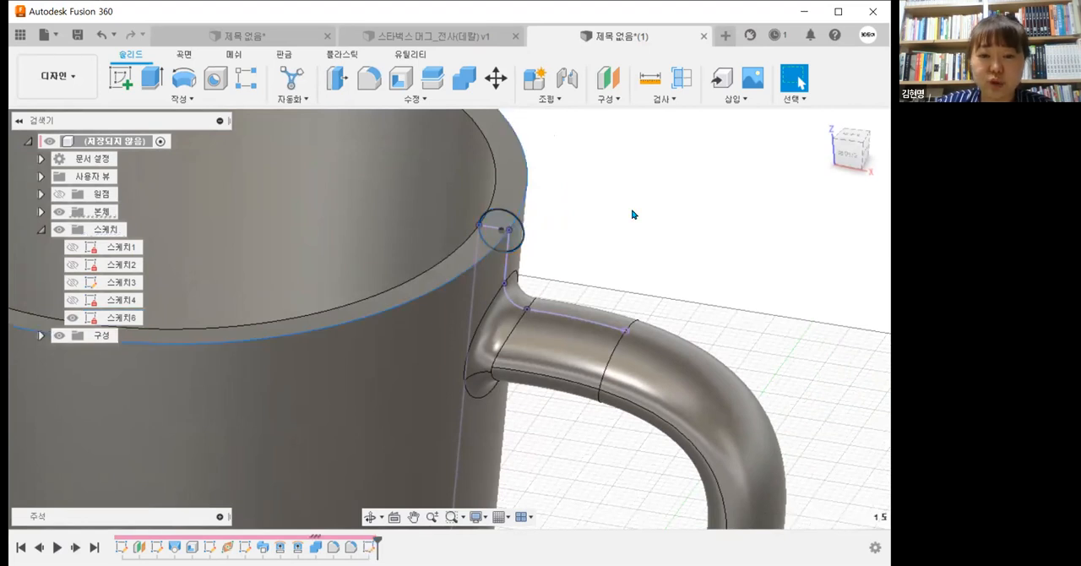
{"action": "middle_click_drag", "start_coordinate": [647, 222], "coordinate": [278, 181], "text": "shift"}
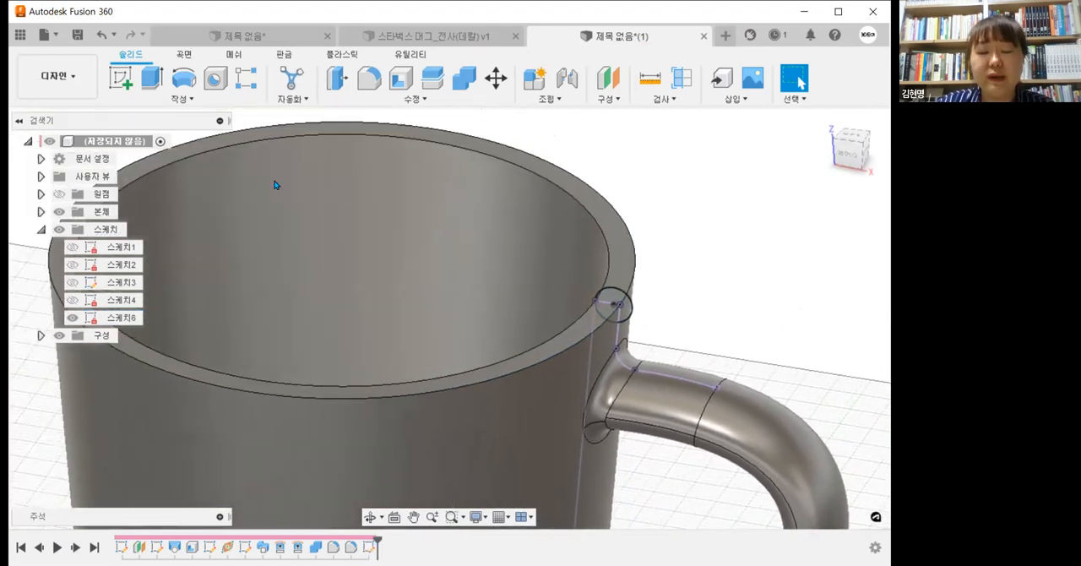
Step: Revolve the rim circle 360 degrees about the axis of the cup's inner wall, joining it to the mug
{"action": "left_click", "coordinate": [179, 100]}
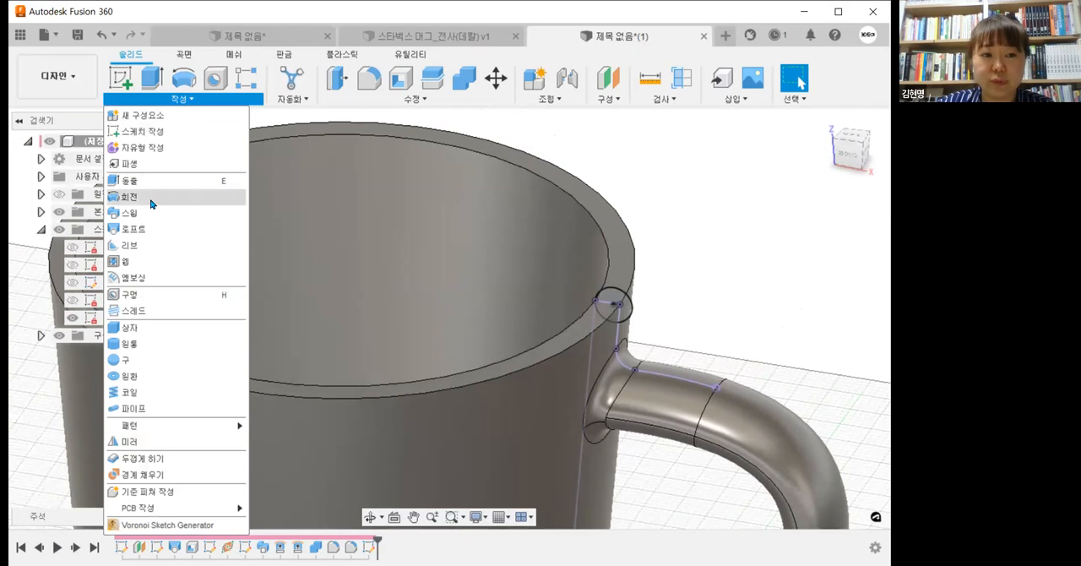
{"action": "left_click", "coordinate": [625, 311]}
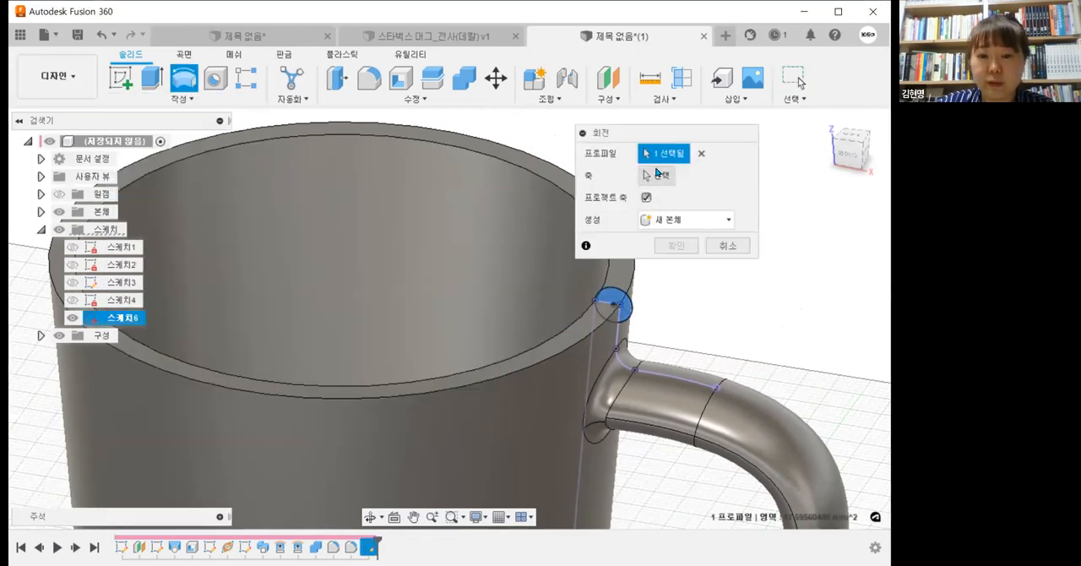
{"action": "left_click", "coordinate": [657, 173]}
{"action": "scroll", "coordinate": [471, 273], "scroll_direction": "down", "scroll_amount": 3}
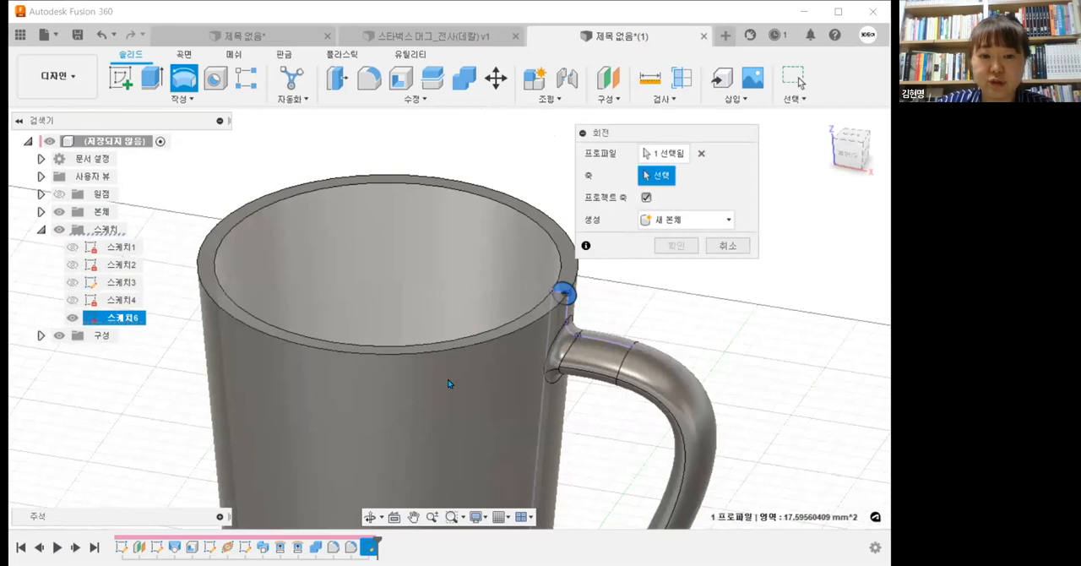
{"action": "left_click", "coordinate": [447, 380]}
{"action": "left_click", "coordinate": [699, 176]}
{"action": "scroll", "coordinate": [321, 397], "scroll_direction": "down", "scroll_amount": 3}
{"action": "middle_click_drag", "start_coordinate": [321, 397], "coordinate": [324, 260]}
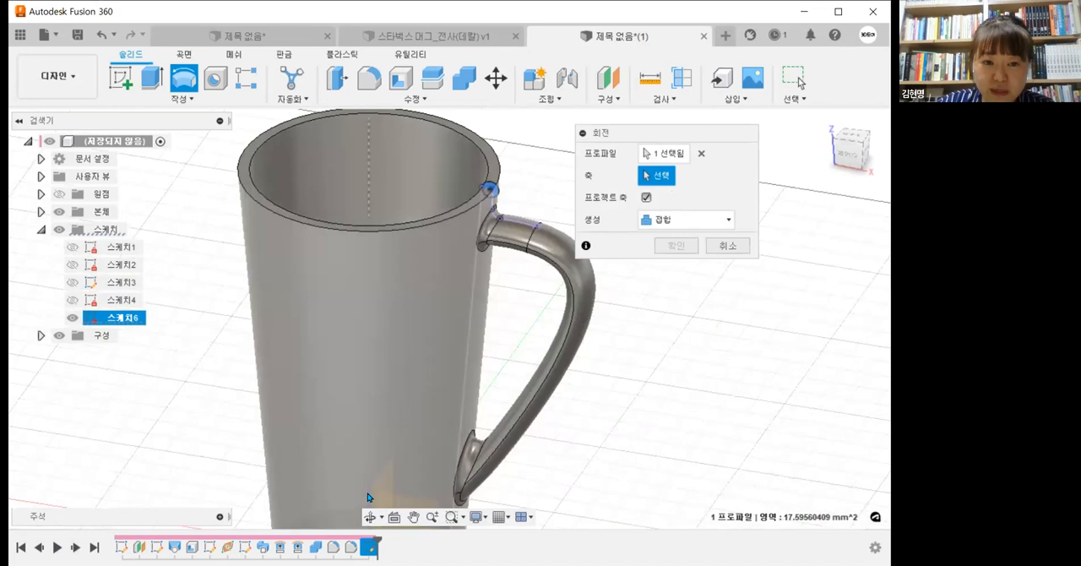
{"action": "scroll", "coordinate": [409, 211], "scroll_direction": "up", "scroll_amount": 5}
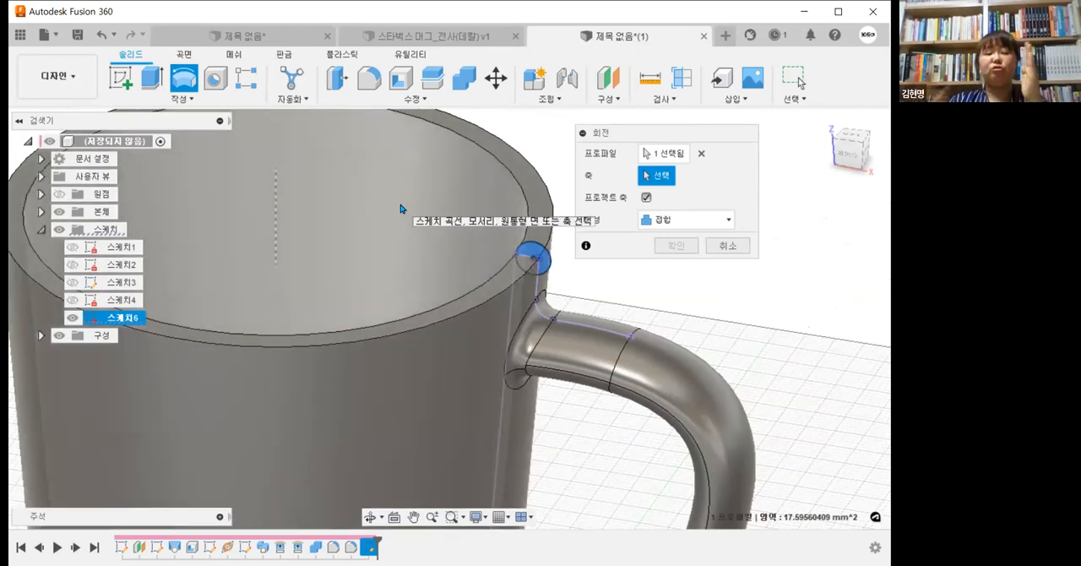
{"action": "left_click", "coordinate": [229, 298]}
{"action": "scroll", "coordinate": [299, 294], "scroll_direction": "down", "scroll_amount": 3}
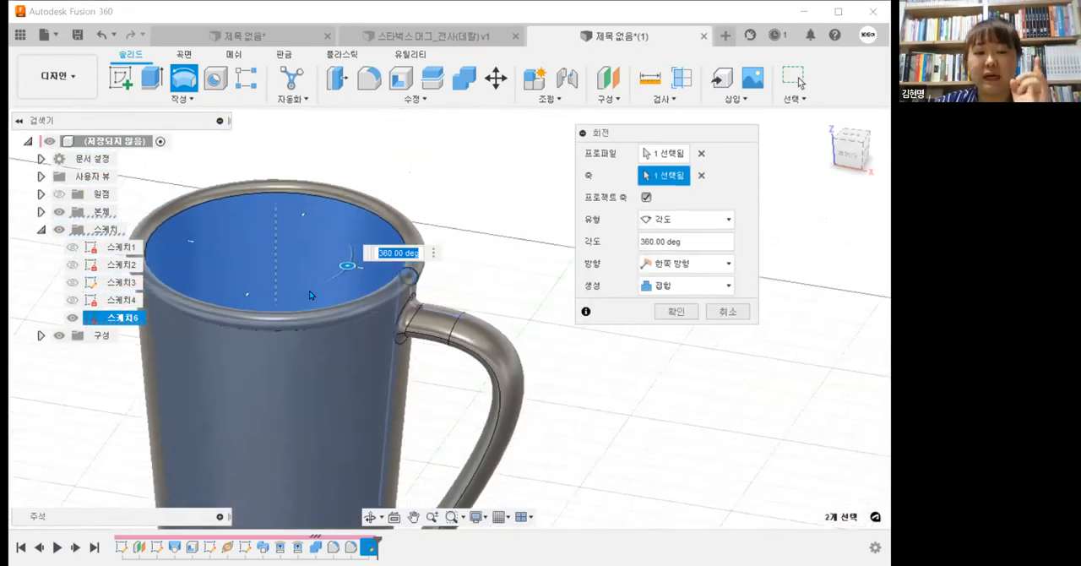
{"action": "middle_click_drag", "start_coordinate": [400, 298], "coordinate": [433, 268], "text": "shift"}
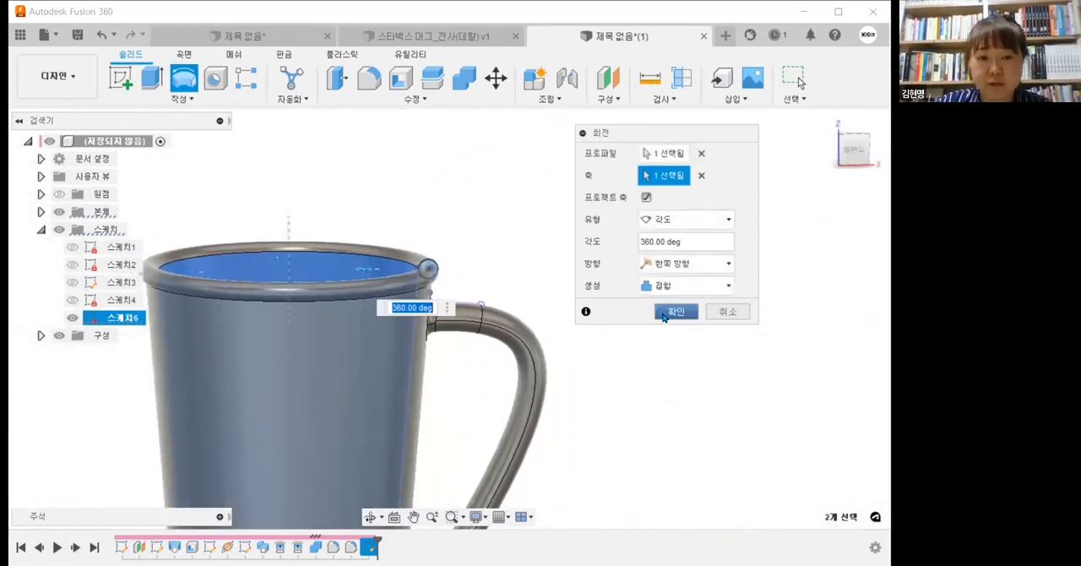
{"action": "scroll", "coordinate": [329, 327], "scroll_direction": "up", "scroll_amount": 2}
{"action": "middle_click_drag", "start_coordinate": [329, 328], "coordinate": [459, 263]}
{"action": "mouse_move", "coordinate": [558, 298]}
{"action": "middle_mouse_down", "text": "shift"}
{"action": "mouse_move", "coordinate": [565, 279]}
{"action": "mouse_move", "coordinate": [560, 296]}
{"action": "middle_mouse_up", "text": "shift"}
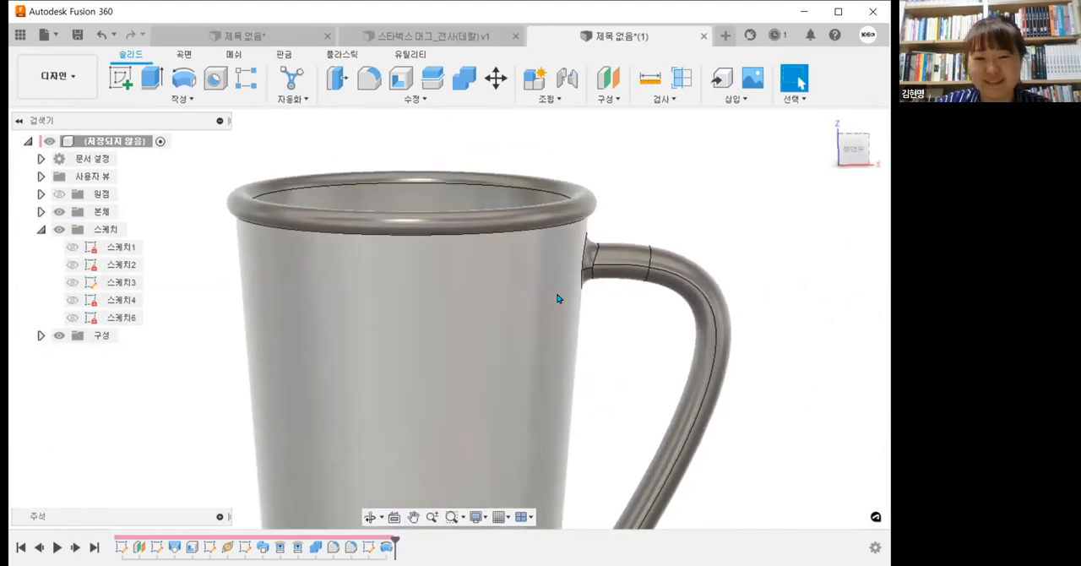
Step: Set the rim circle's diameter to 5 mm in its sketch and finish the sketch
{"action": "middle_click_drag", "start_coordinate": [567, 253], "coordinate": [572, 258], "text": "shift"}
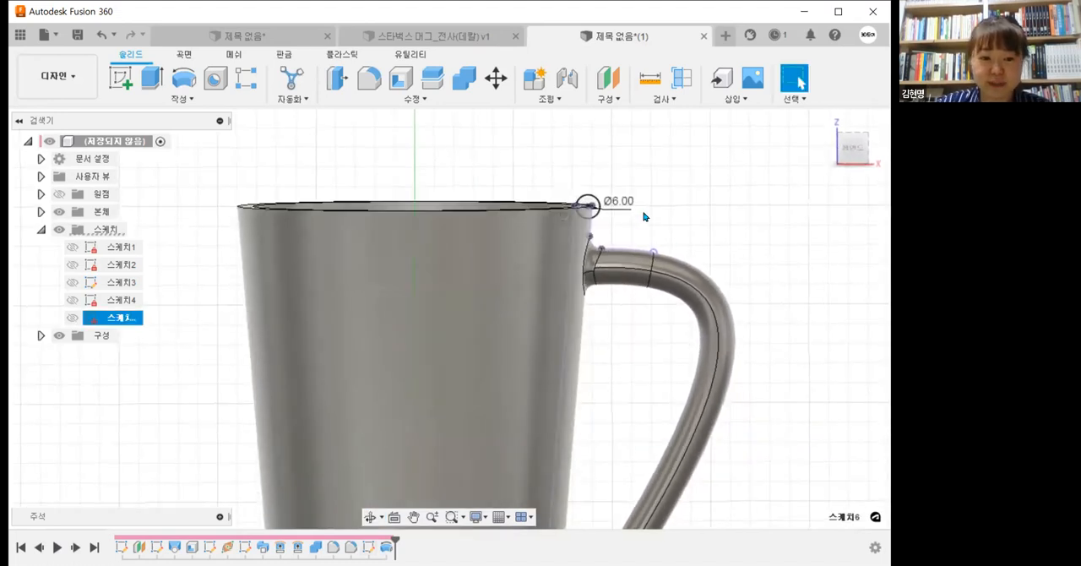
{"action": "double_click", "coordinate": [631, 208]}
{"action": "type", "text": "5"}
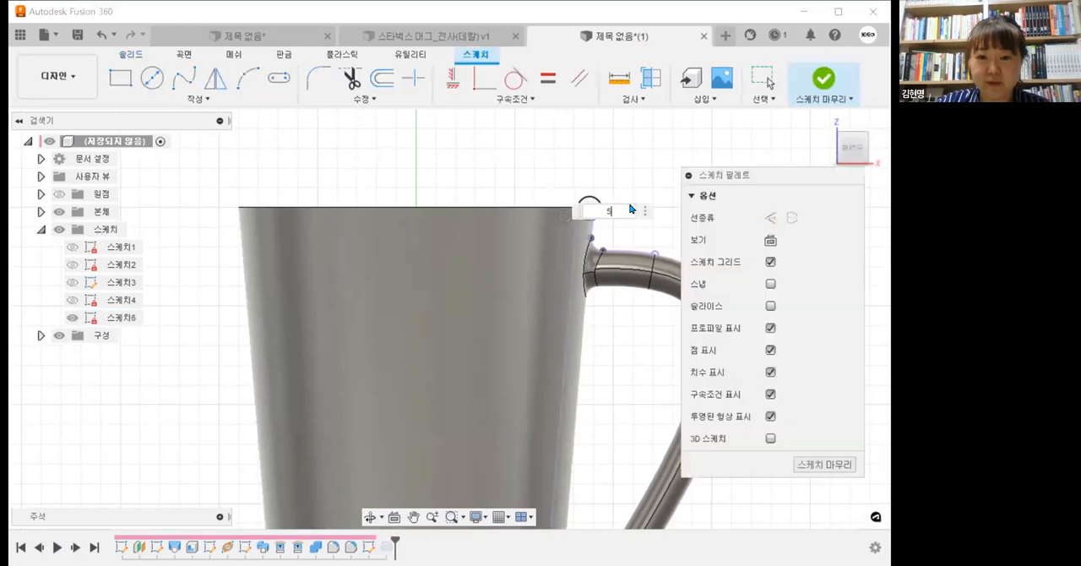
{"action": "key", "text": "Return"}
{"action": "left_click", "coordinate": [820, 85]}
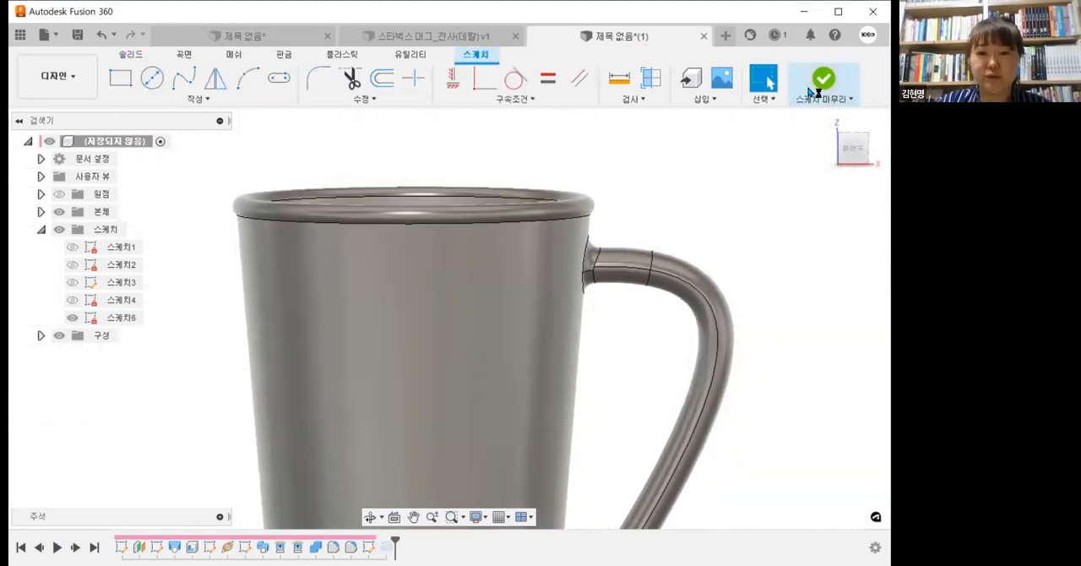
{"action": "mouse_move", "coordinate": [603, 354]}
{"action": "middle_mouse_down", "text": "shift"}
{"action": "mouse_move", "coordinate": [590, 343]}
{"action": "mouse_move", "coordinate": [633, 317]}
{"action": "mouse_move", "coordinate": [637, 334]}
{"action": "middle_mouse_up", "text": "shift"}
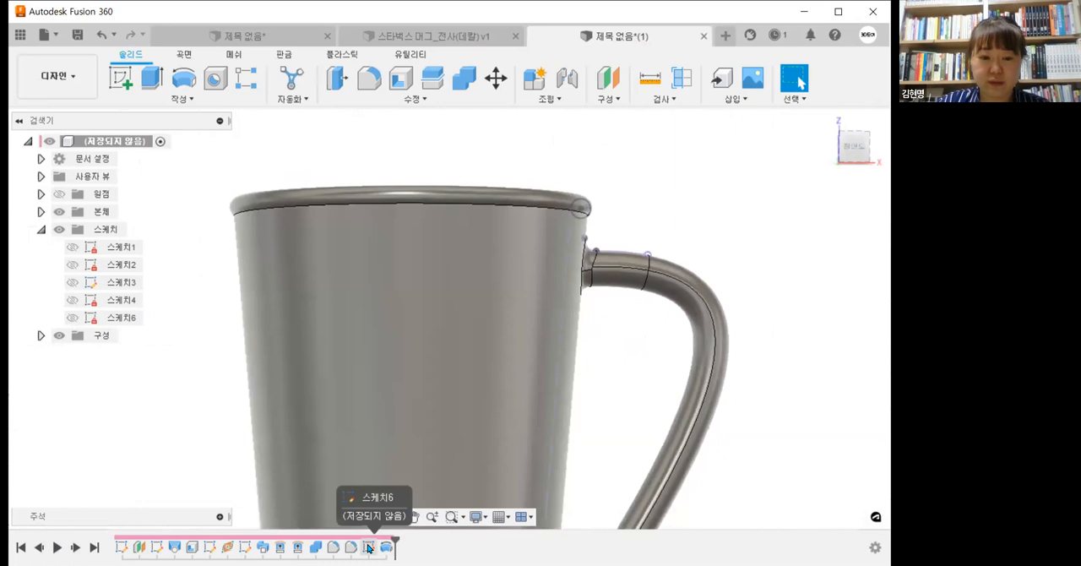
Step: Fillet the edge where the rim meets the cup's outer wall with a 6 mm radius
{"action": "left_click", "coordinate": [372, 82]}
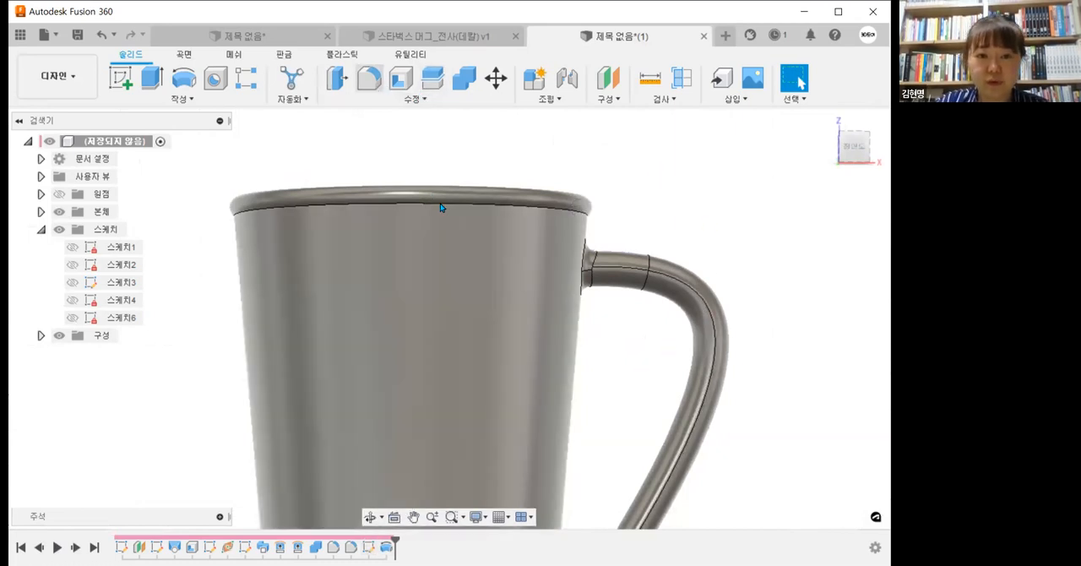
{"action": "type", "text": "5"}
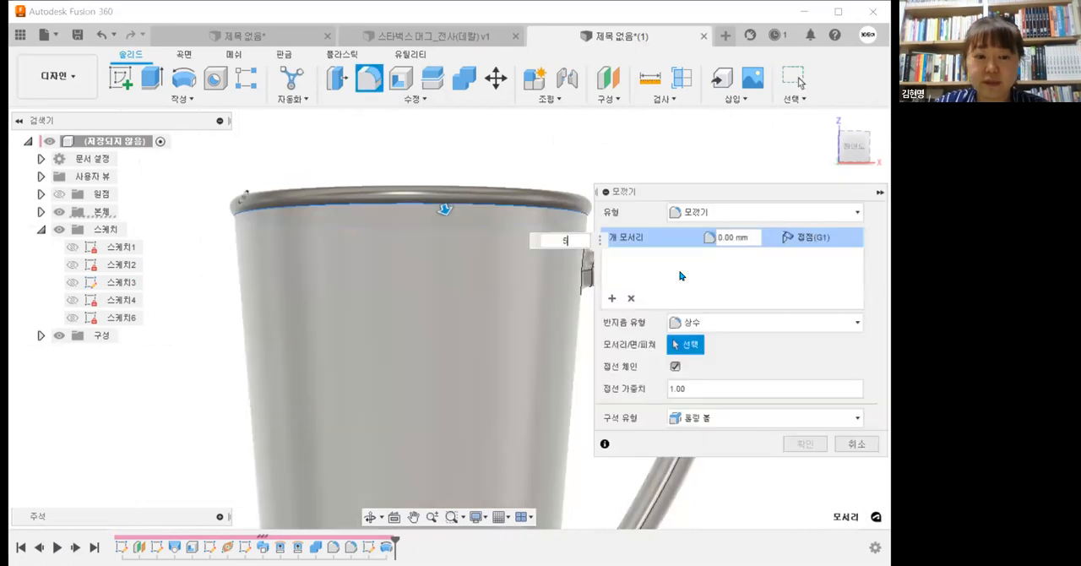
{"action": "left_click", "coordinate": [750, 236]}
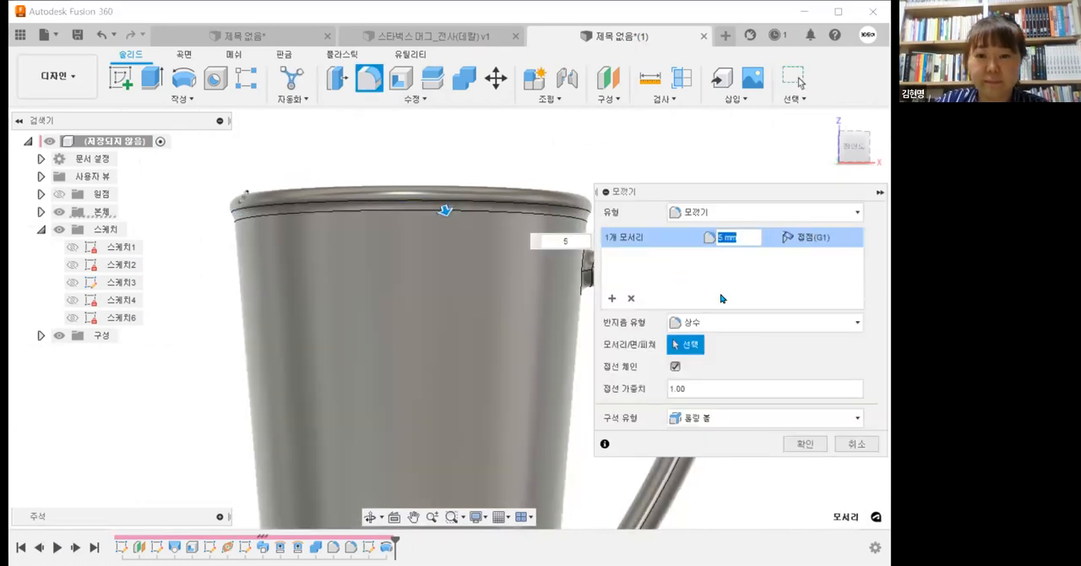
{"action": "type", "text": "10"}
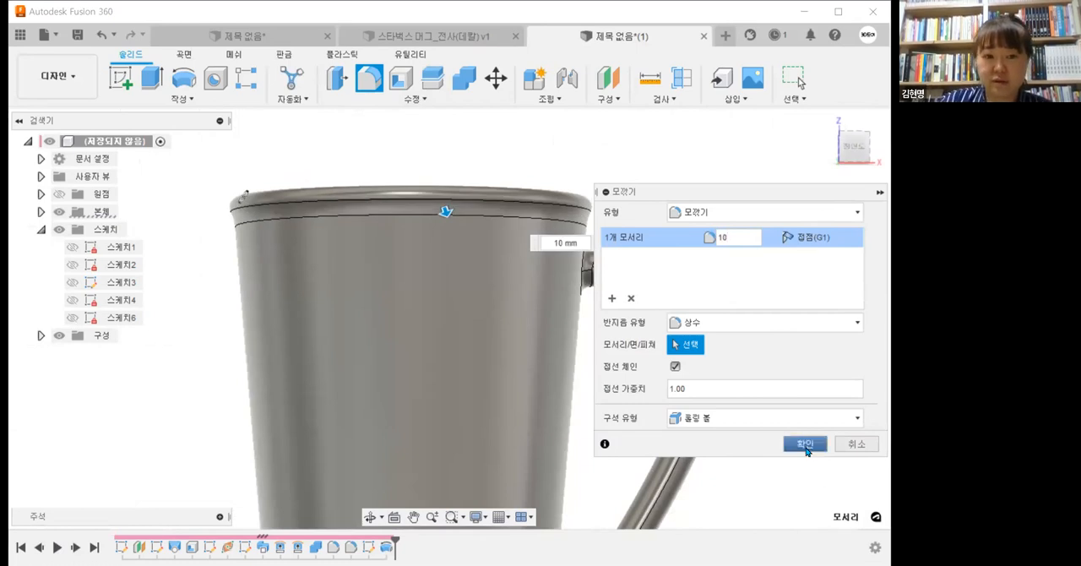
{"action": "left_click", "coordinate": [742, 239]}
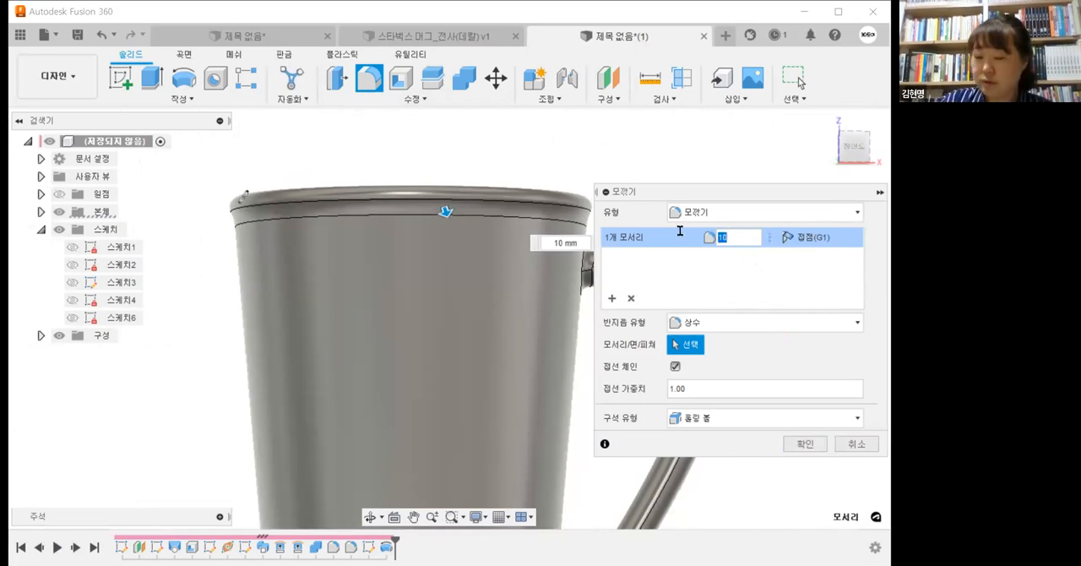
{"action": "type", "text": "6"}
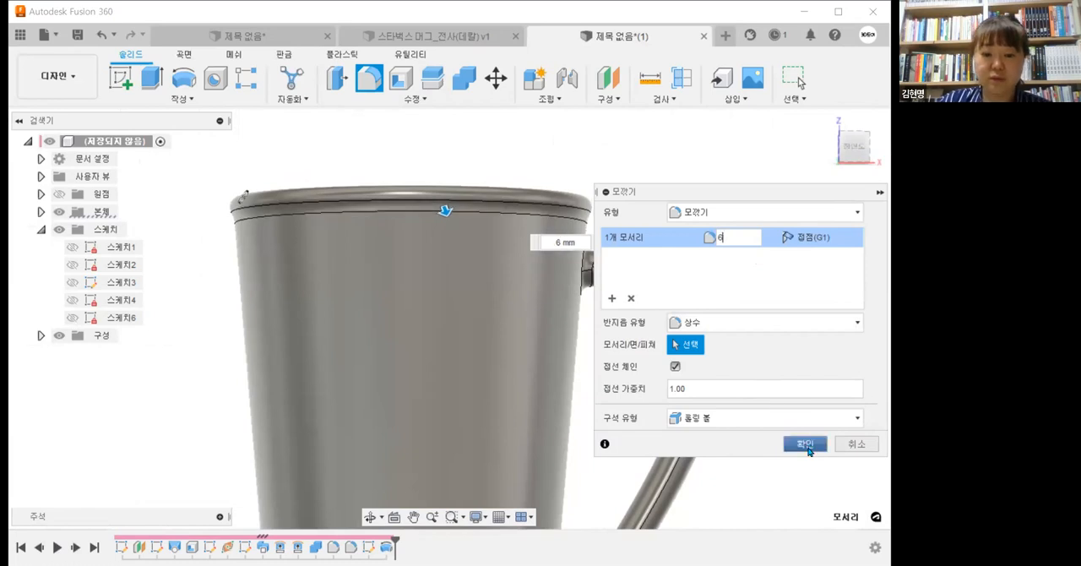
{"action": "key", "text": "Return"}
Step: Examine the whole mug with its rounded rim and handle from several angles
{"action": "scroll", "coordinate": [630, 255], "scroll_direction": "down", "scroll_amount": 2}
{"action": "middle_click_drag", "start_coordinate": [629, 255], "coordinate": [637, 268], "text": "shift"}
{"action": "scroll", "coordinate": [636, 270], "scroll_direction": "down", "scroll_amount": 2}
{"action": "middle_click_drag", "start_coordinate": [706, 336], "coordinate": [614, 277]}
{"action": "middle_click_drag", "start_coordinate": [614, 277], "coordinate": [603, 273], "text": "shift"}
{"action": "scroll", "coordinate": [607, 276], "scroll_direction": "down", "scroll_amount": 4}
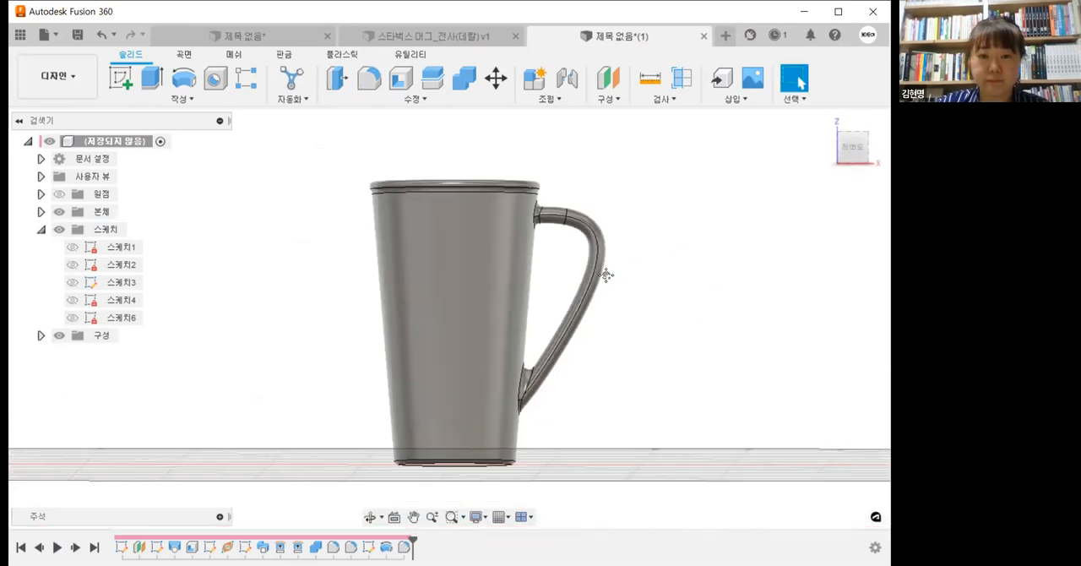
{"action": "scroll", "coordinate": [588, 278], "scroll_direction": "up", "scroll_amount": 4}
{"action": "scroll", "coordinate": [569, 294], "scroll_direction": "down", "scroll_amount": 2}
{"action": "middle_click_drag", "start_coordinate": [579, 309], "coordinate": [539, 325], "text": "shift"}
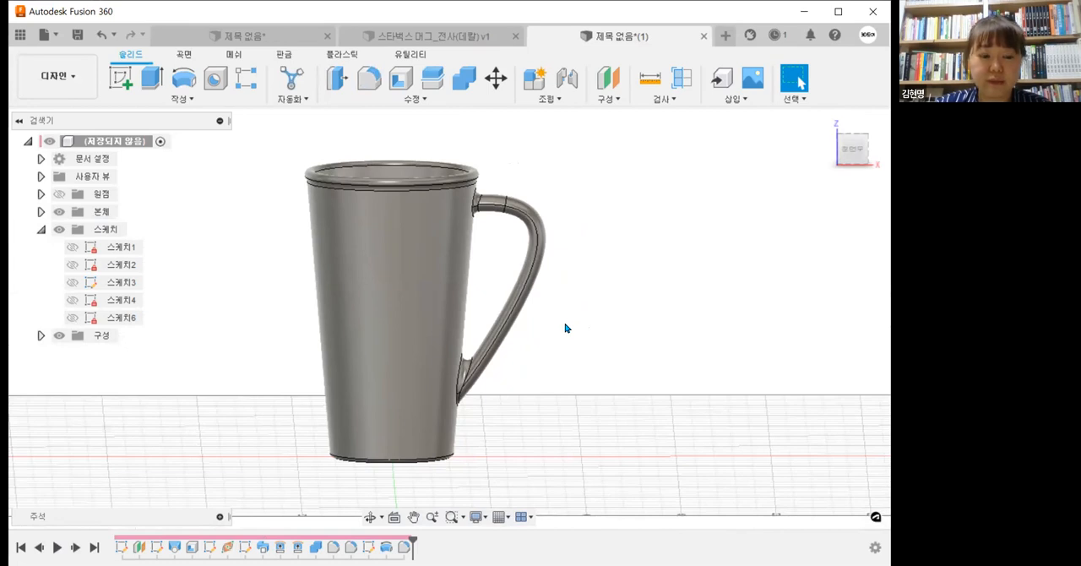
Step: Find the paint appearances in the library and apply 페인트 - 에나멜 광택(흰색) (glossy white enamel) to the mug body
{"action": "key", "text": "a"}
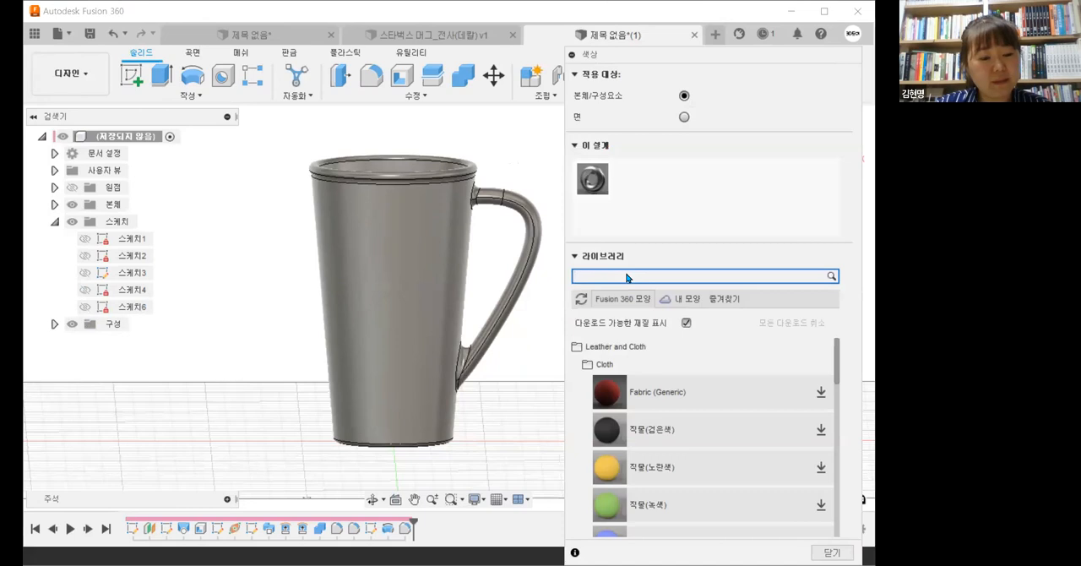
{"action": "type", "text": "ㅡ"}
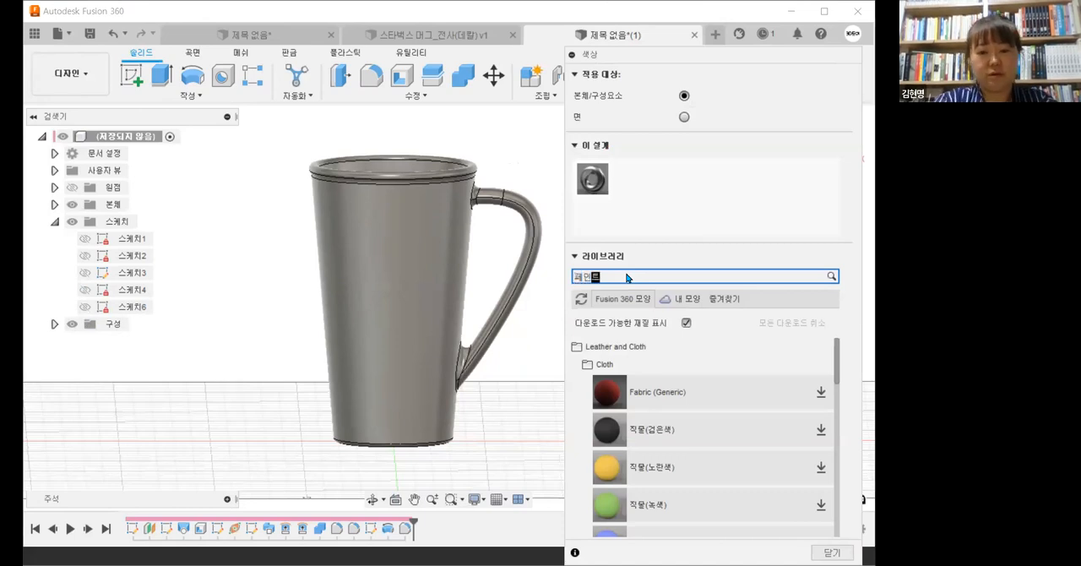
{"action": "scroll", "coordinate": [703, 443], "scroll_direction": "down", "scroll_amount": 5}
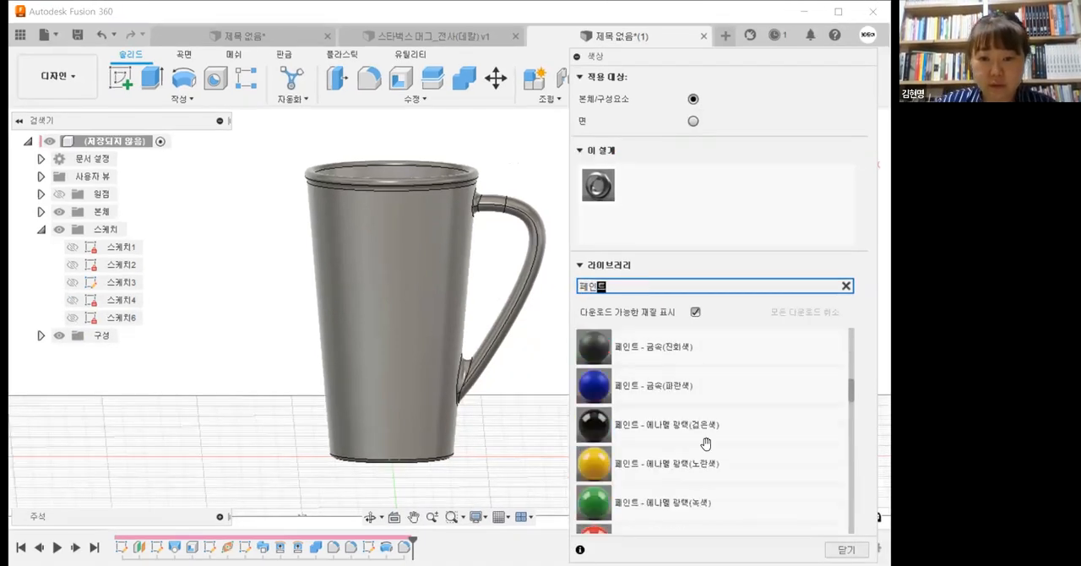
{"action": "mouse_move", "coordinate": [699, 470]}
{"action": "left_mouse_down"}
{"action": "mouse_move", "coordinate": [314, 368]}
{"action": "mouse_move", "coordinate": [382, 364]}
{"action": "left_mouse_up"}
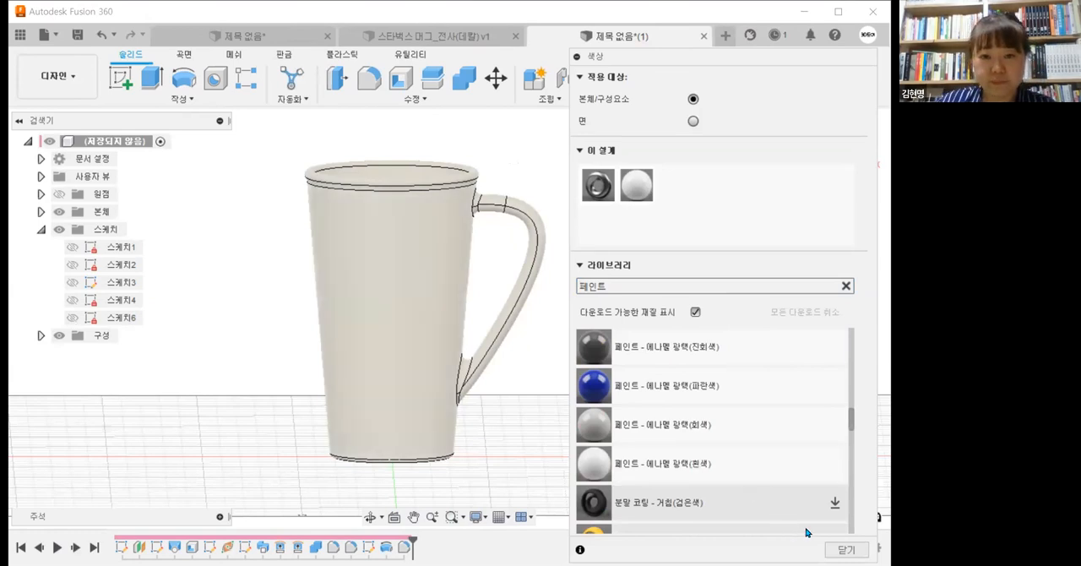
{"action": "left_click", "coordinate": [842, 550]}
{"action": "middle_click_drag", "start_coordinate": [456, 411], "coordinate": [390, 367], "text": "shift"}
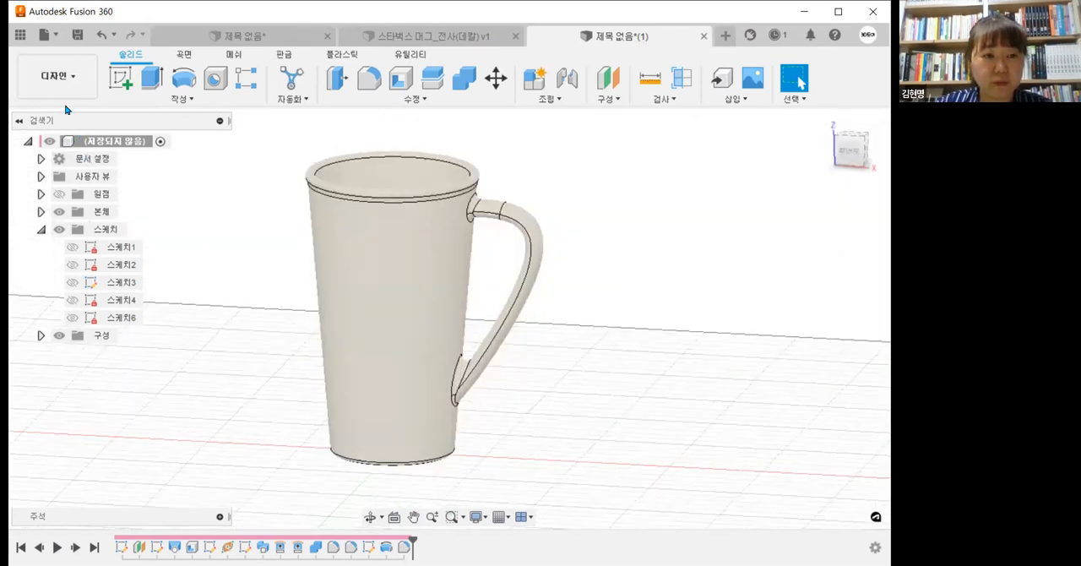
Step: Place the Starbucks logo image as a decal on the cup's outer wall and rotate it 90 degrees so it stands upright
{"action": "left_click", "coordinate": [747, 101]}
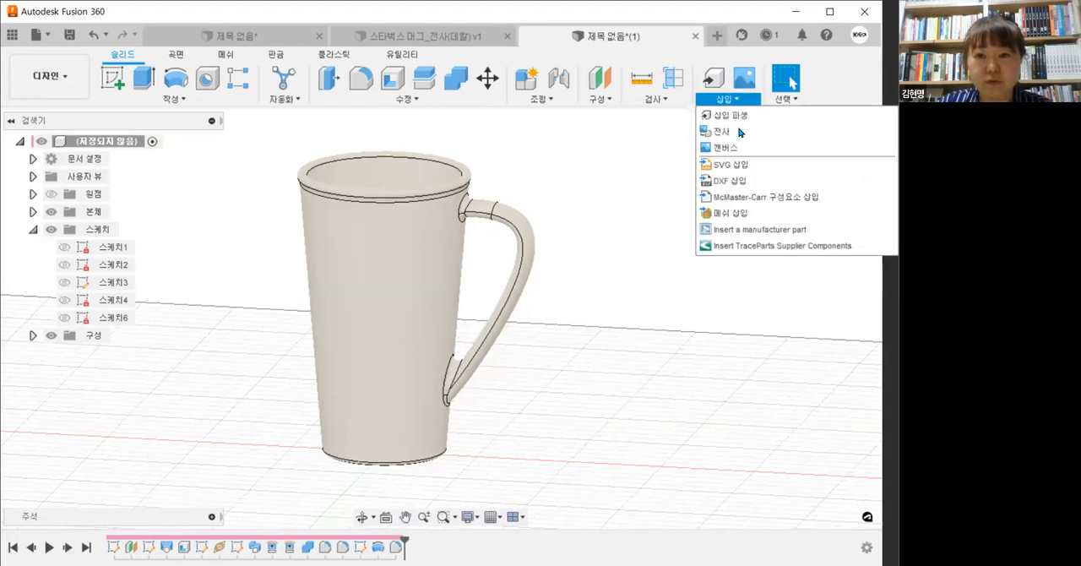
{"action": "left_click", "coordinate": [740, 133]}
{"action": "left_click", "coordinate": [510, 264]}
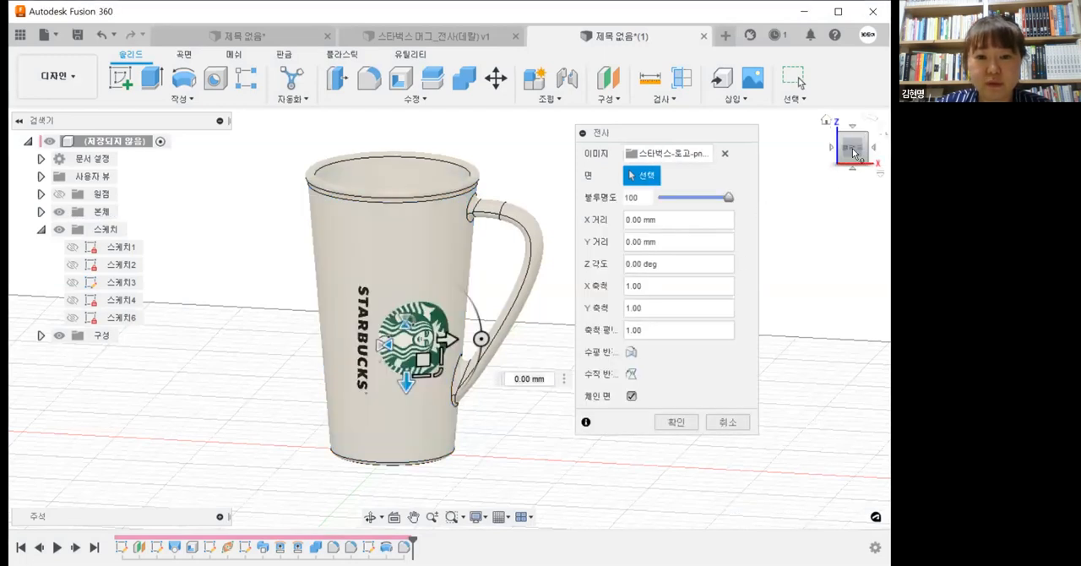
{"action": "left_click", "coordinate": [850, 153]}
{"action": "left_click_drag", "start_coordinate": [491, 328], "coordinate": [424, 241]}
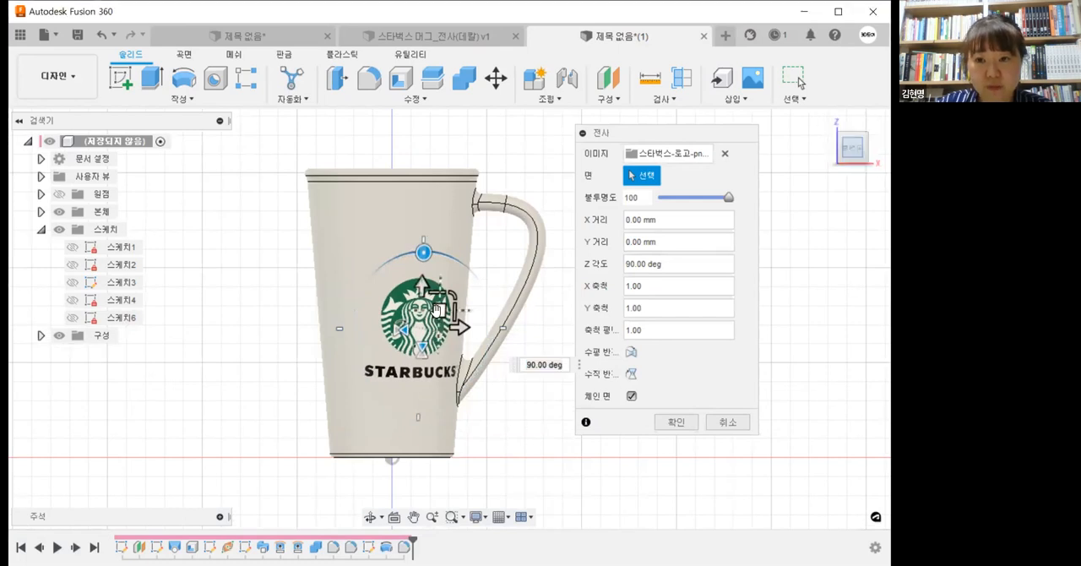
Step: Move the logo decal about -17.27 mm in X and 19.84 mm in Y, rotate it 2.323 degrees, and finish the decal
{"action": "left_click_drag", "start_coordinate": [403, 268], "coordinate": [410, 273]}
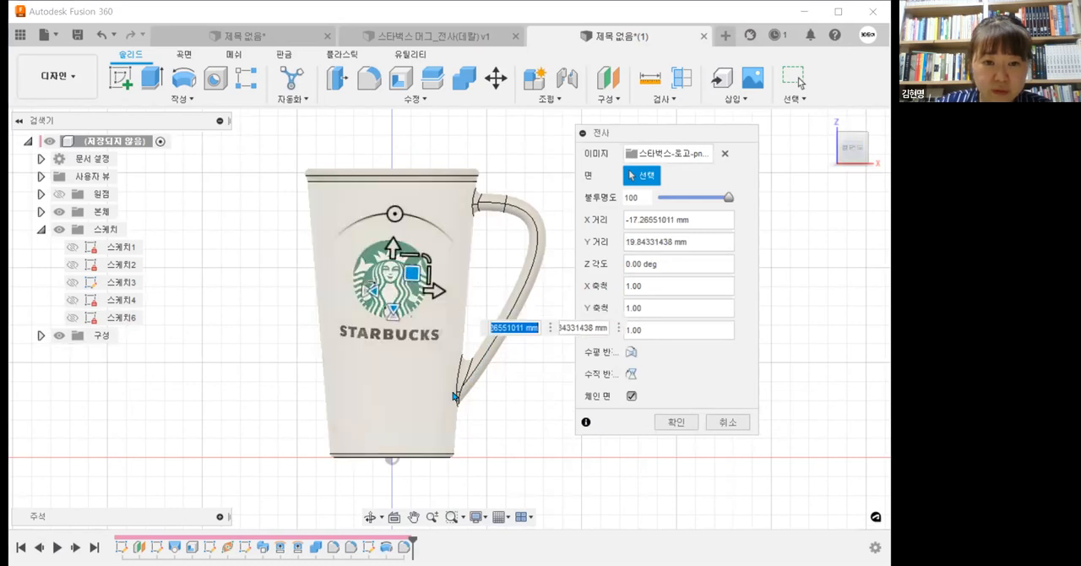
{"action": "middle_click_drag", "start_coordinate": [480, 421], "coordinate": [489, 440], "text": "shift"}
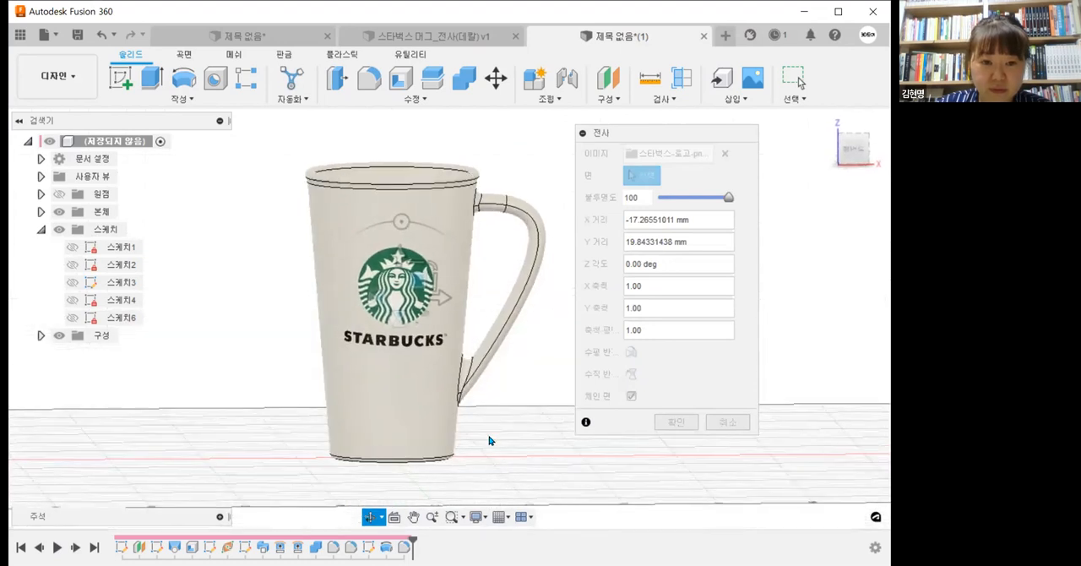
{"action": "left_click_drag", "start_coordinate": [401, 221], "coordinate": [399, 222]}
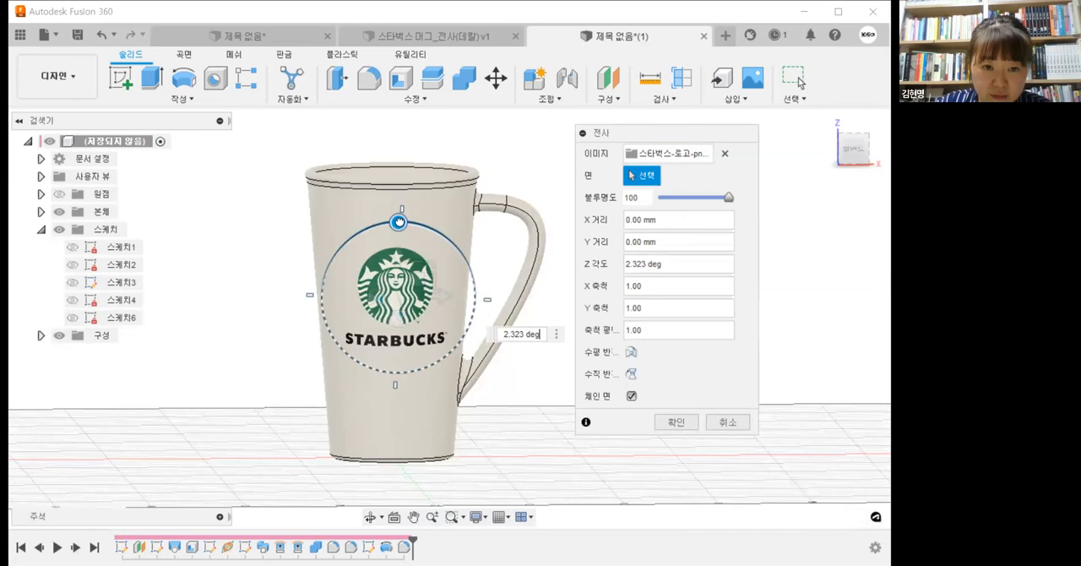
{"action": "scroll", "coordinate": [441, 302], "scroll_direction": "up", "scroll_amount": 2}
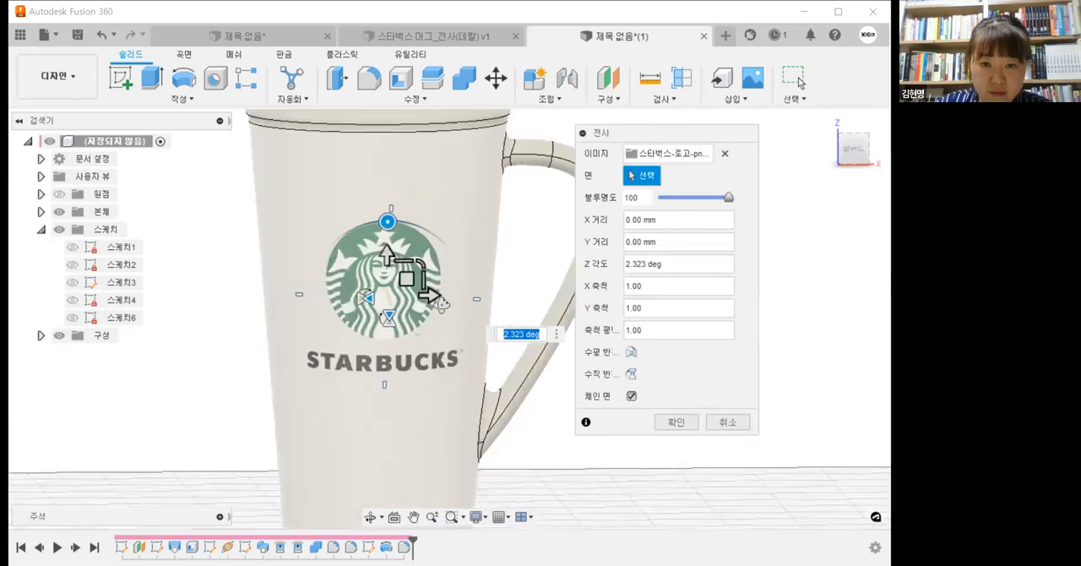
{"action": "scroll", "coordinate": [441, 302], "scroll_direction": "down", "scroll_amount": 3}
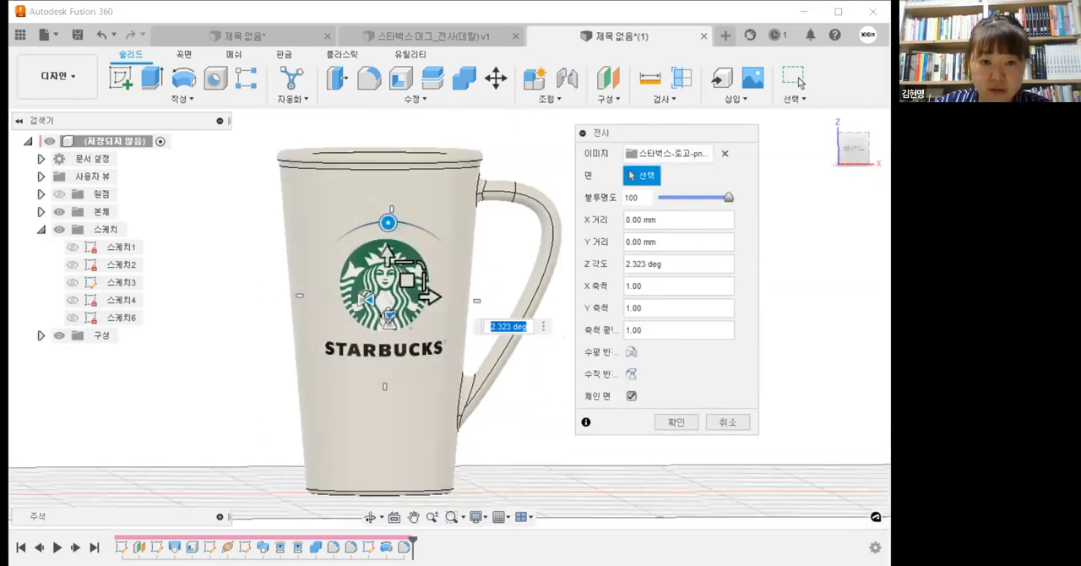
{"action": "scroll", "coordinate": [387, 321], "scroll_direction": "down", "scroll_amount": 2}
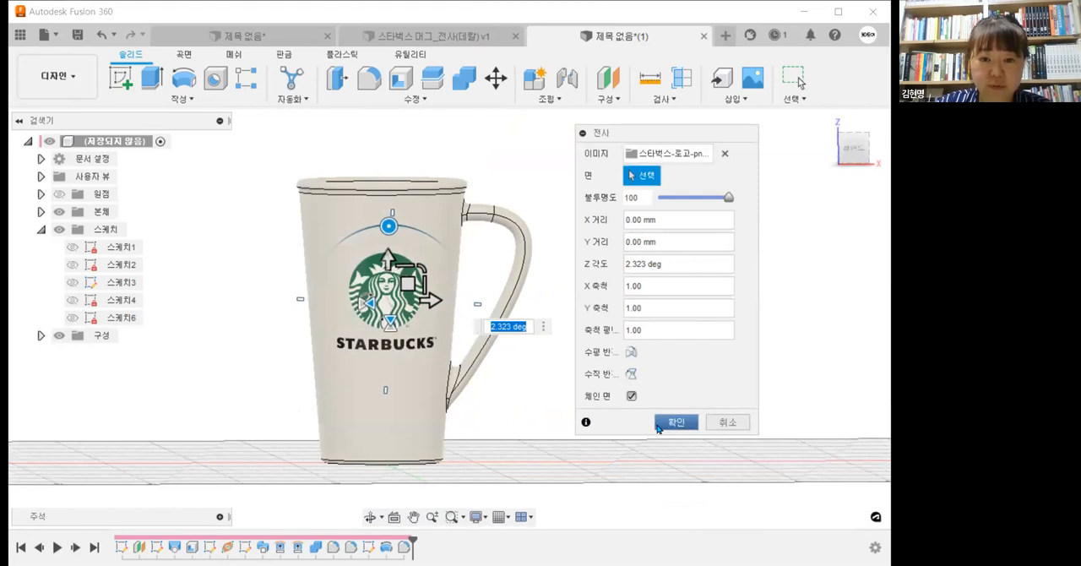
{"action": "left_click", "coordinate": [659, 421]}
Step: Set the visual style to plain shaded so the mug displays without edge lines
{"action": "middle_click_drag", "start_coordinate": [611, 439], "coordinate": [516, 446], "text": "shift"}
{"action": "scroll", "coordinate": [516, 446], "scroll_direction": "down", "scroll_amount": 1}
{"action": "scroll", "coordinate": [553, 367], "scroll_direction": "down", "scroll_amount": 1}
{"action": "middle_click_drag", "start_coordinate": [554, 367], "coordinate": [515, 459], "text": "shift"}
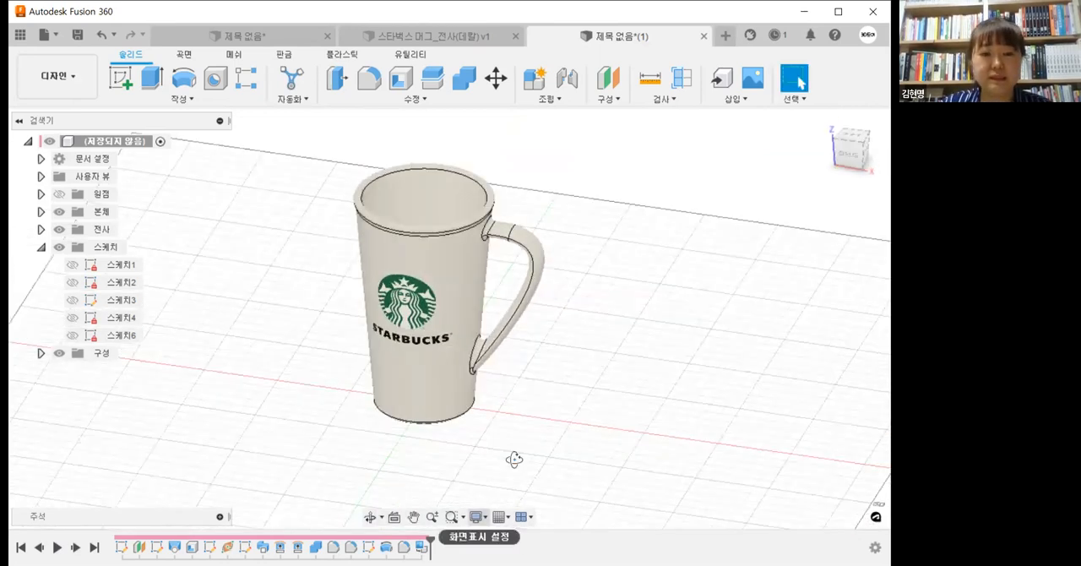
{"action": "left_click", "coordinate": [477, 516]}
{"action": "mouse_move", "coordinate": [561, 400]}
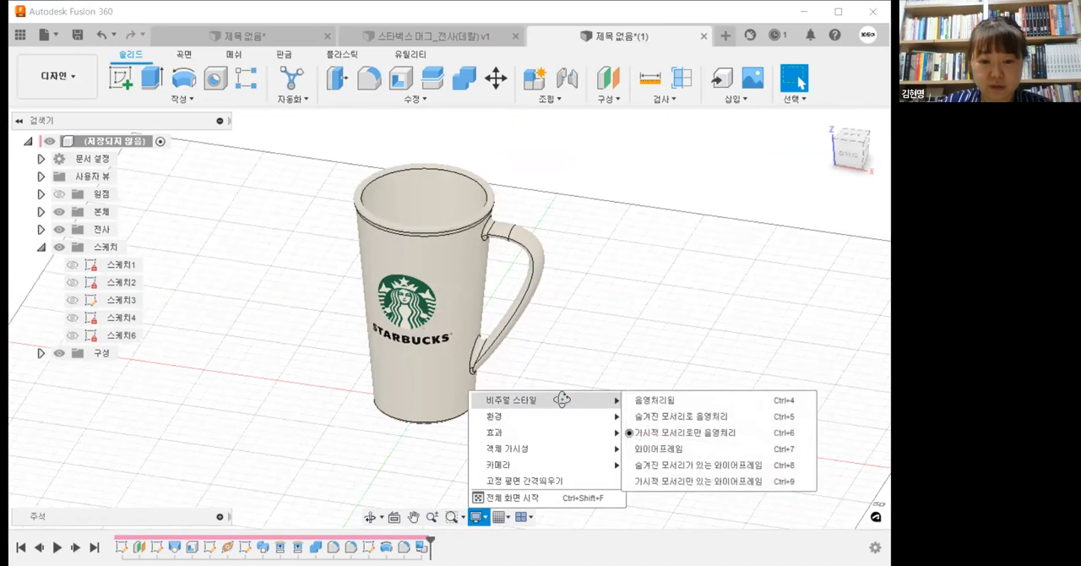
{"action": "left_click", "coordinate": [655, 400]}
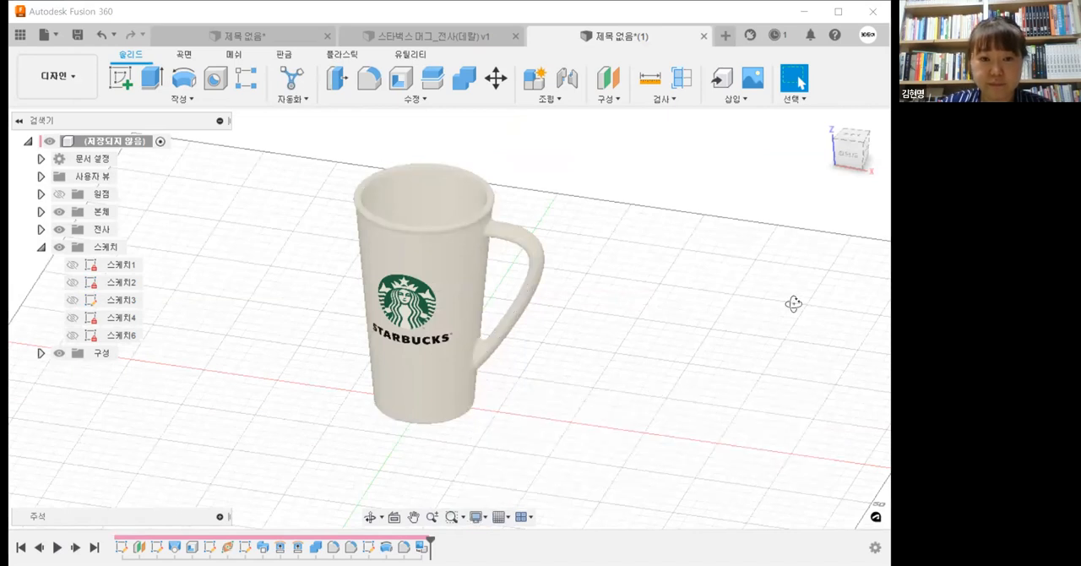
Step: Compare the finished mug with the one in the document 스타벅스 머그_전사(데칼) v1, viewing its logo, rim and handle from several angles
{"action": "left_click_drag", "start_coordinate": [560, 332], "coordinate": [496, 287]}
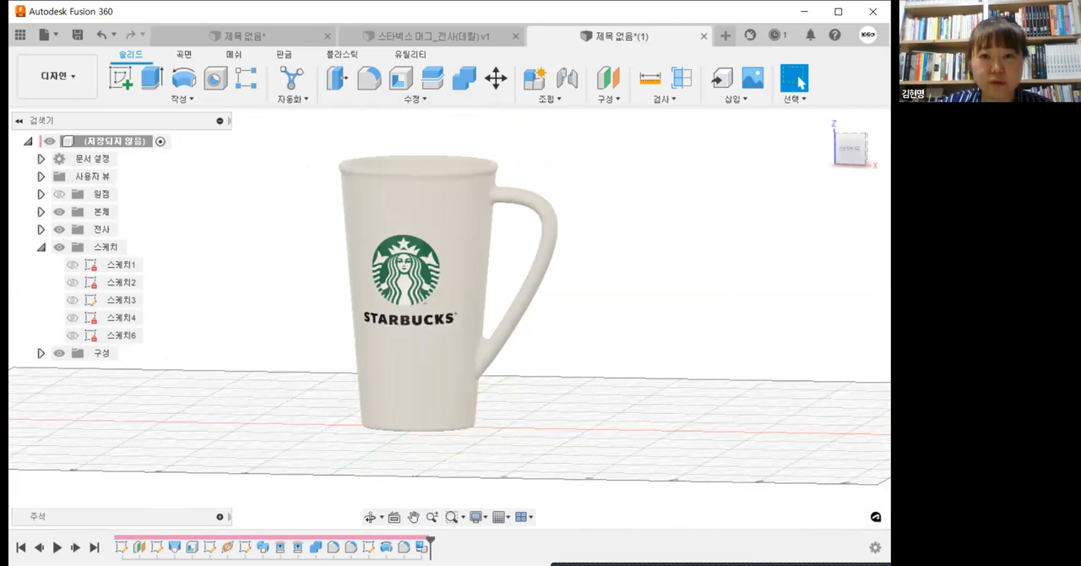
{"action": "left_click", "coordinate": [468, 38]}
{"action": "middle_click_drag", "start_coordinate": [538, 336], "coordinate": [458, 190], "text": "shift"}
{"action": "key", "text": "ctrl+Tab"}
{"action": "scroll", "coordinate": [518, 222], "scroll_direction": "down", "scroll_amount": 3}
{"action": "middle_click_drag", "start_coordinate": [481, 293], "coordinate": [482, 211], "text": "shift"}
{"action": "middle_click_drag", "start_coordinate": [471, 134], "coordinate": [461, 176]}
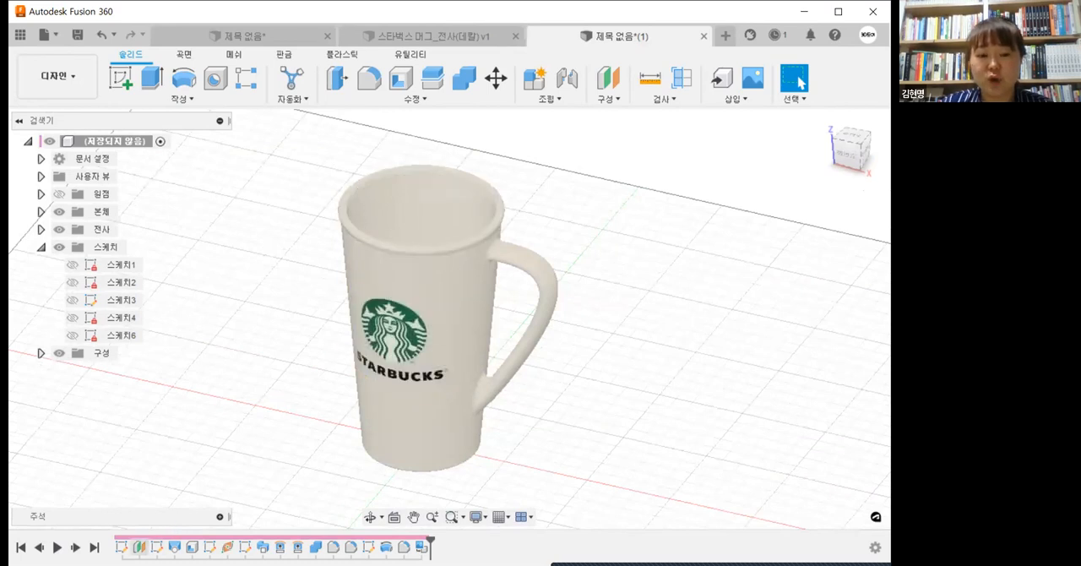
Step: Review the loft feature of the cup body and its two profiles, leaving the feature's settings unmodified
{"action": "left_click", "coordinate": [140, 547]}
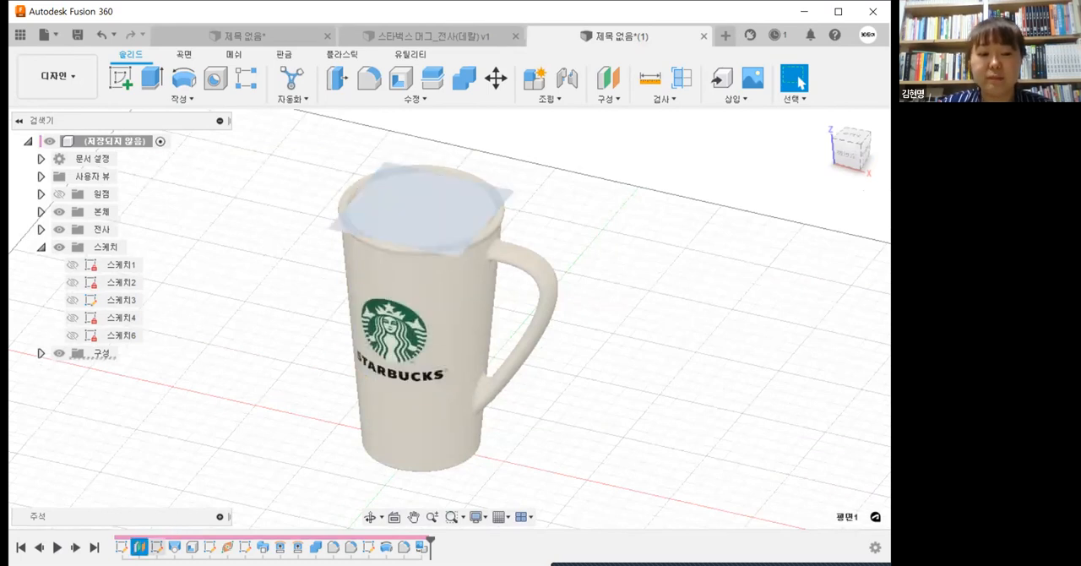
{"action": "left_click", "coordinate": [174, 547]}
{"action": "right_click", "coordinate": [174, 547]}
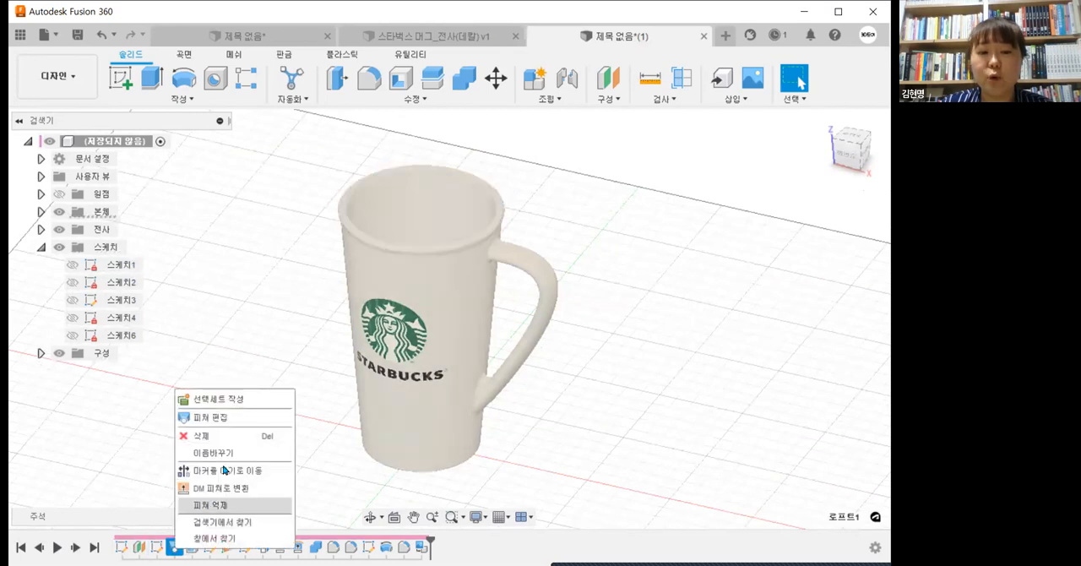
{"action": "left_click", "coordinate": [247, 416]}
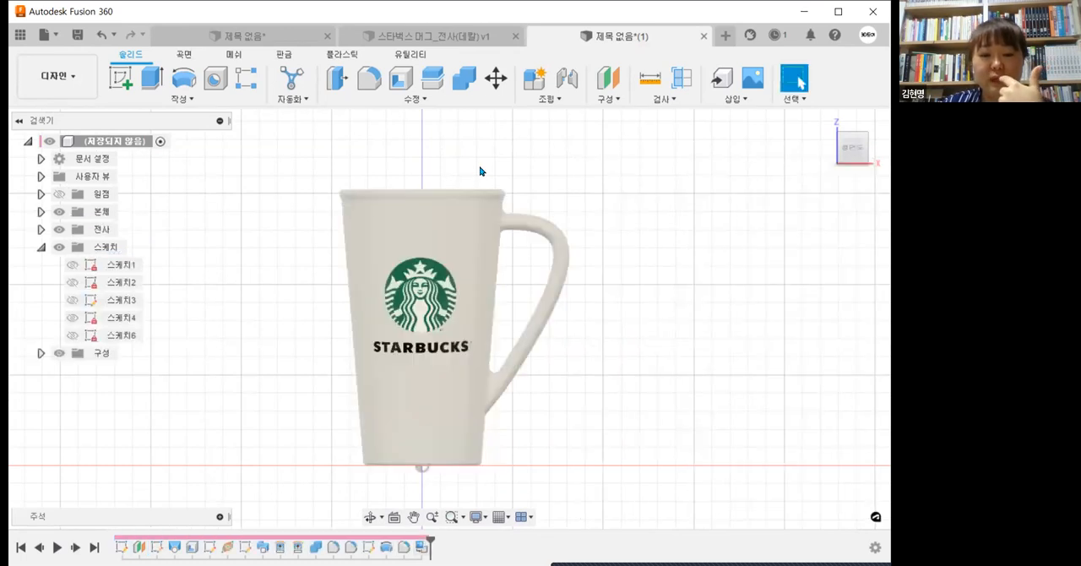
{"action": "left_click", "coordinate": [492, 193]}
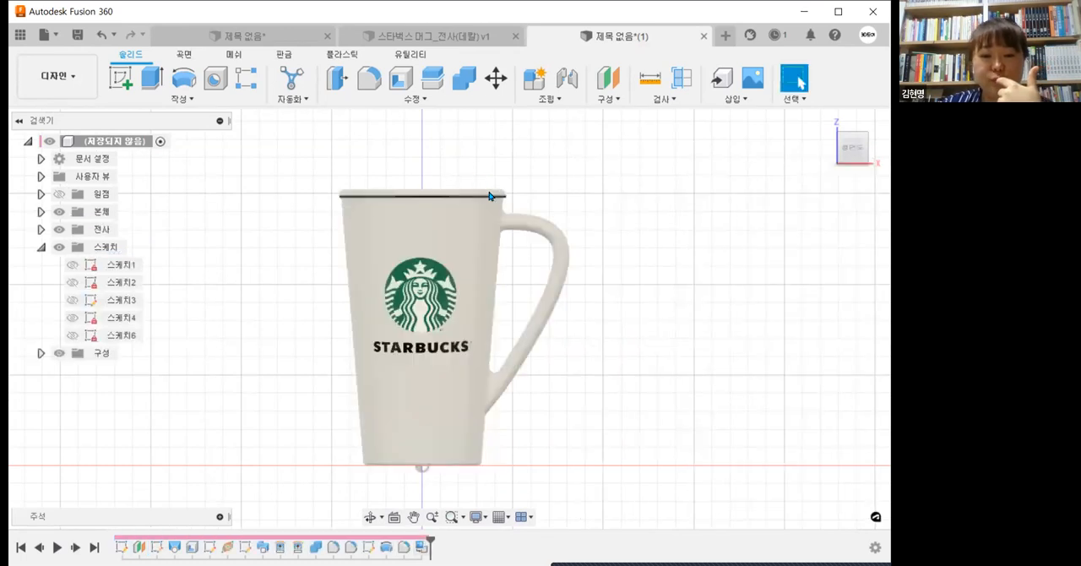
Step: Select the mug's flat bottom face and inspect it from below
{"action": "scroll", "coordinate": [504, 452], "scroll_direction": "up", "scroll_amount": 2}
{"action": "middle_click_drag", "start_coordinate": [505, 452], "coordinate": [453, 424]}
{"action": "left_click", "coordinate": [451, 423]}
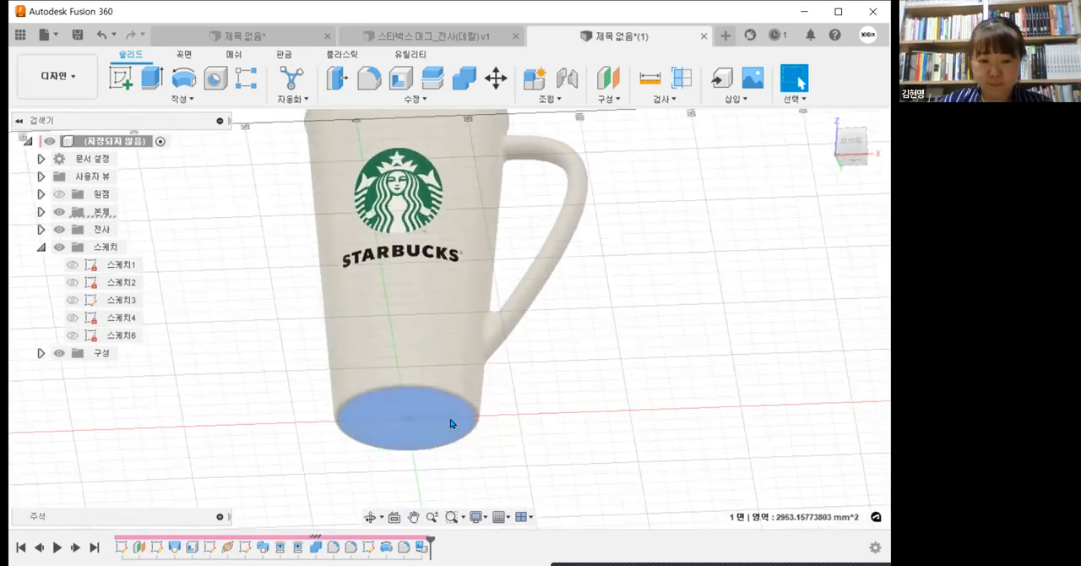
{"action": "scroll", "coordinate": [451, 424], "scroll_direction": "up", "scroll_amount": 1}
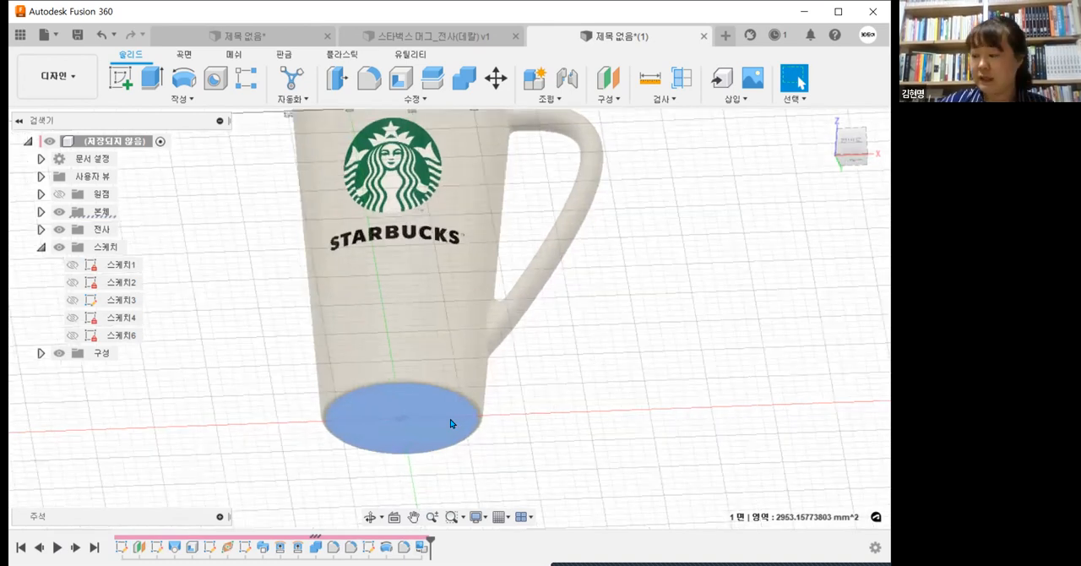
{"action": "scroll", "coordinate": [451, 423], "scroll_direction": "up", "scroll_amount": 1}
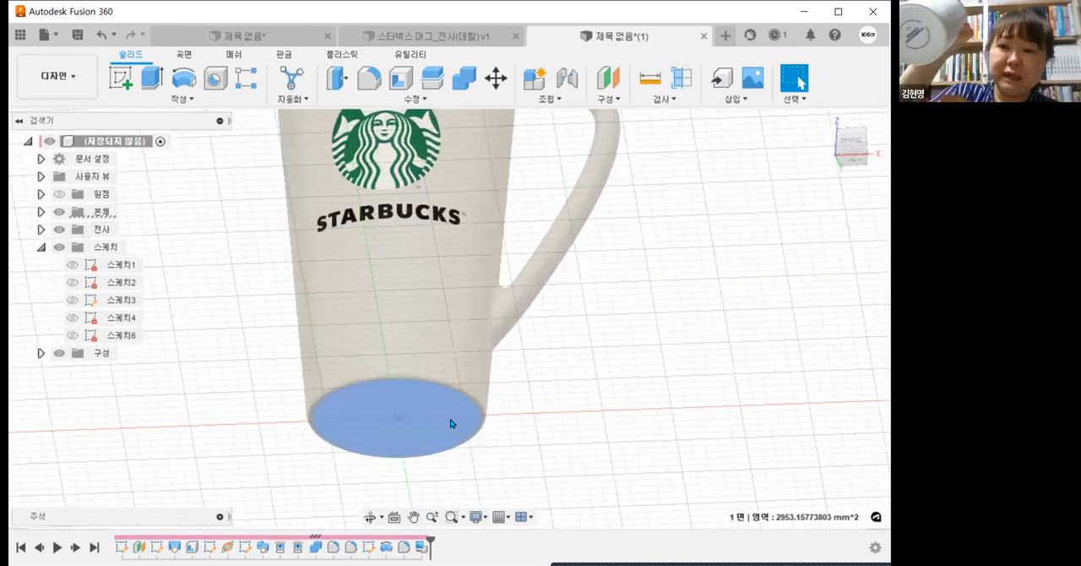
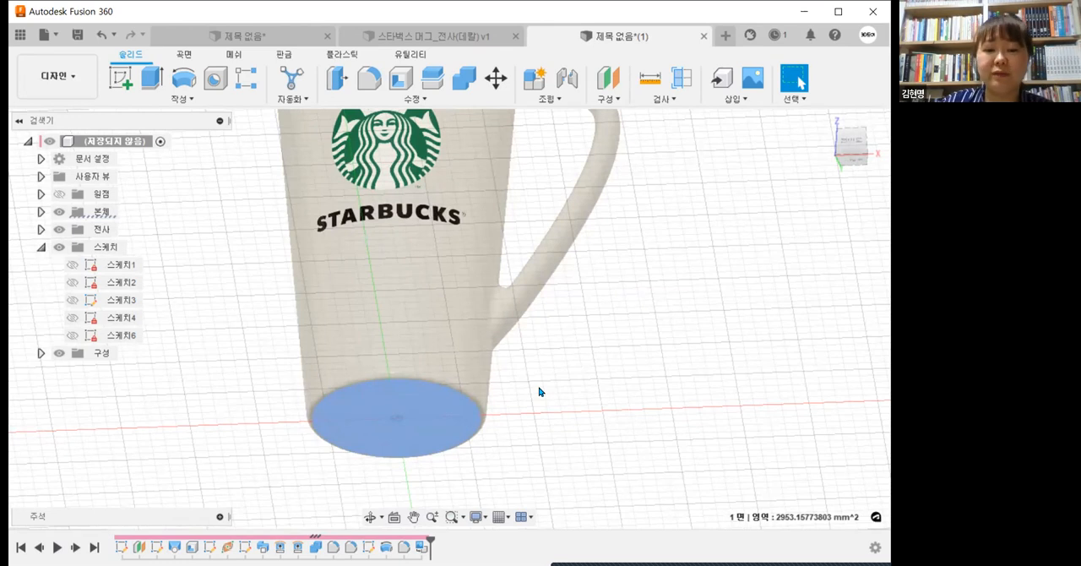
Step: Save the finished mug design under the name 스타벅스 머그 1 _전사(데칼)
{"action": "scroll", "coordinate": [540, 392], "scroll_direction": "down", "scroll_amount": 4}
{"action": "middle_click_drag", "start_coordinate": [543, 358], "coordinate": [540, 434], "text": "shift"}
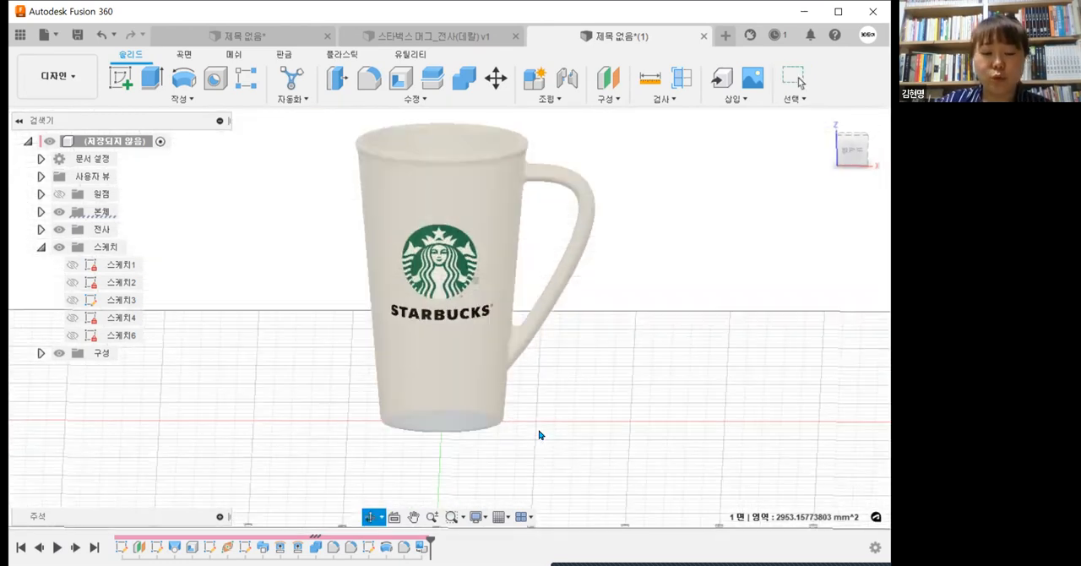
{"action": "middle_click_drag", "start_coordinate": [543, 431], "coordinate": [543, 451]}
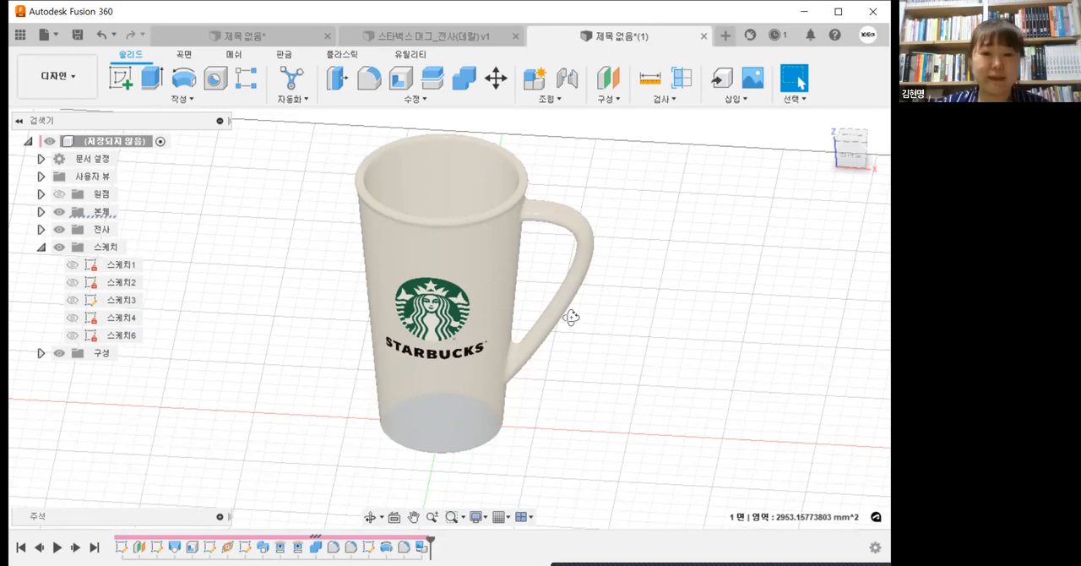
{"action": "middle_click_drag", "start_coordinate": [572, 360], "coordinate": [626, 421], "text": "shift"}
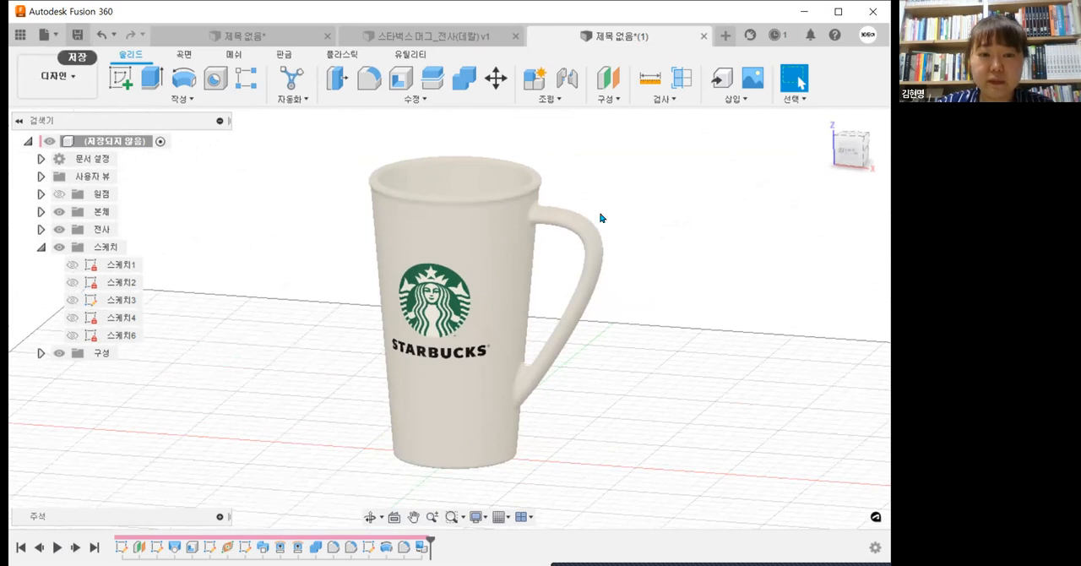
{"action": "key", "text": "ctrl+s"}
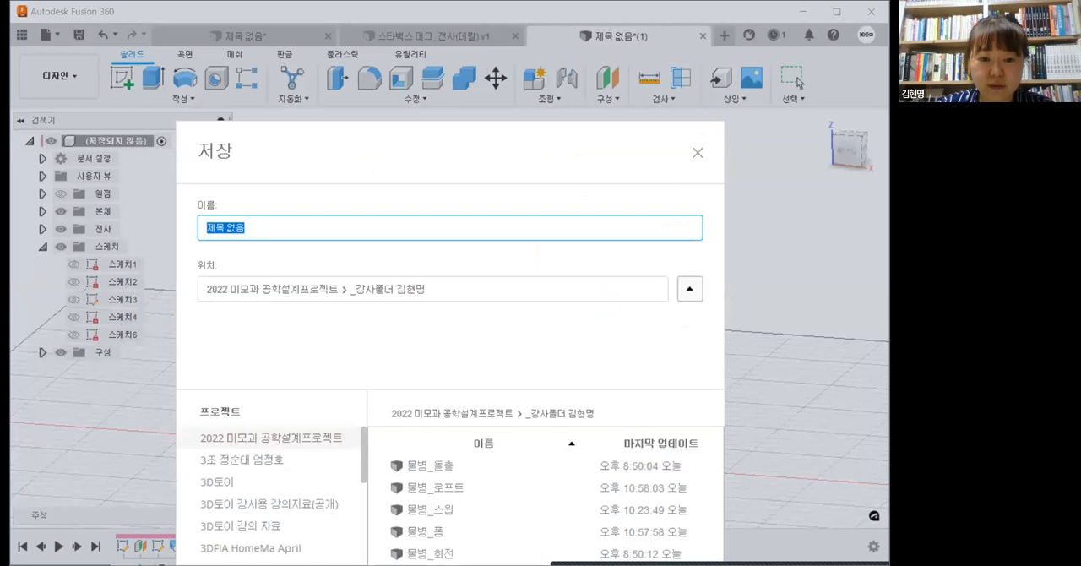
{"action": "type", "text": "스타벅스 머그_전사(데칼)"}
{"action": "left_click", "coordinate": [360, 227]}
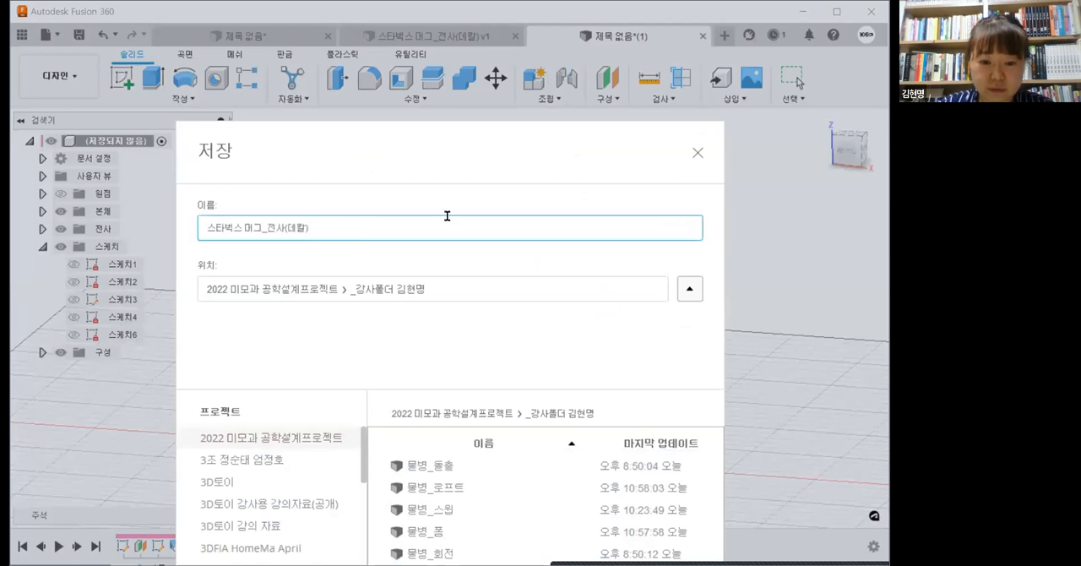
{"action": "key", "text": "Left"}
{"action": "key", "text": "Left"}
{"action": "key", "text": "Left"}
{"action": "key", "text": "Left"}
{"action": "key", "text": "Left"}
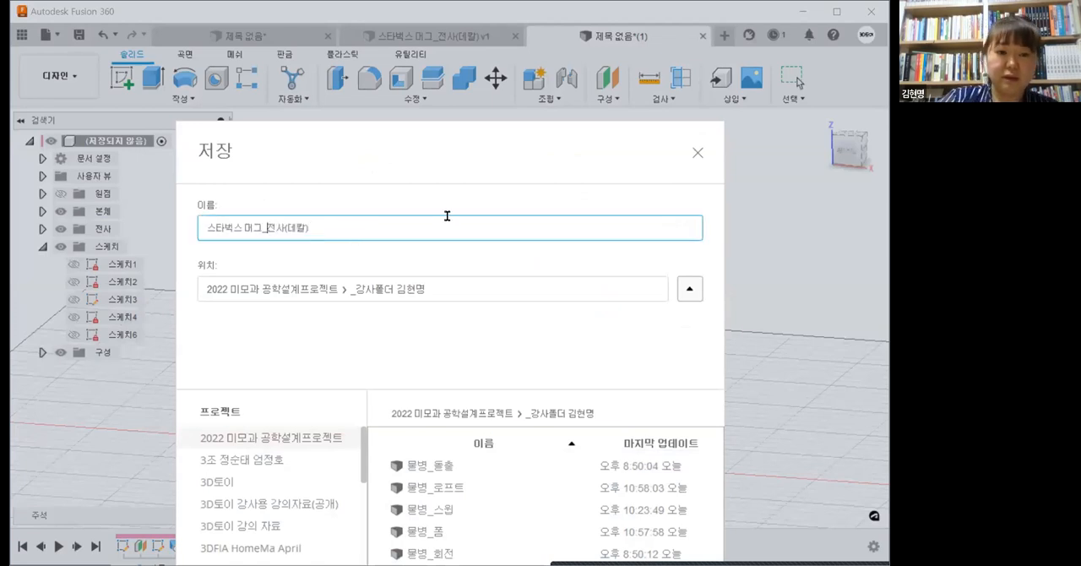
{"action": "type", "text": "1"}
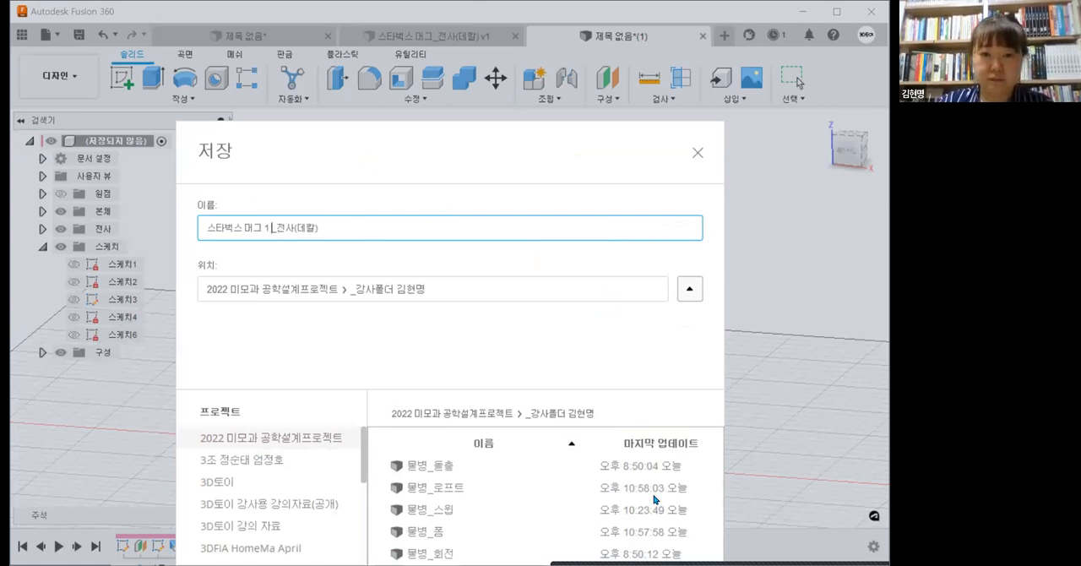
{"action": "key", "text": "Return"}
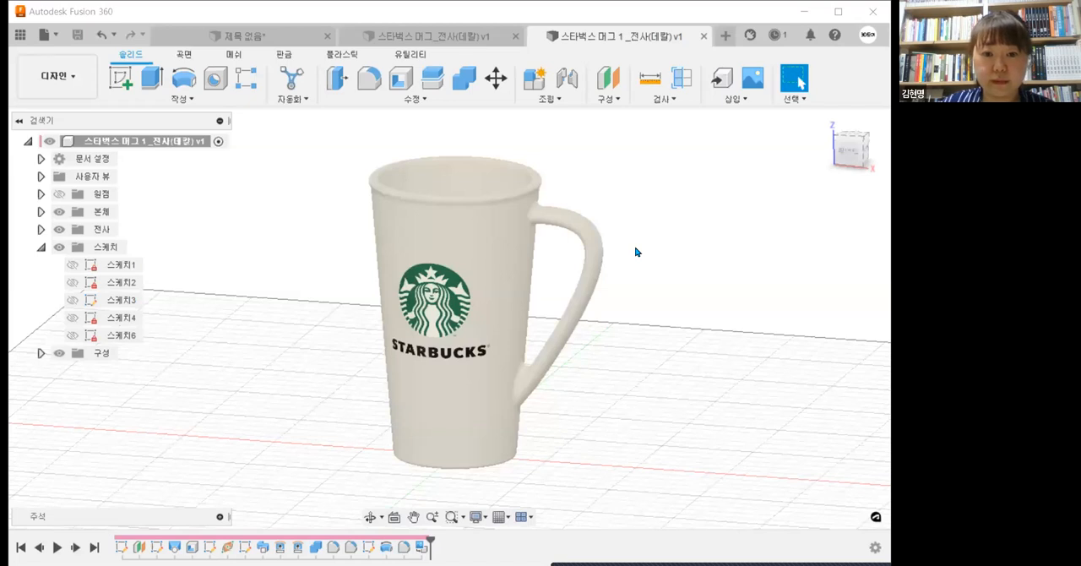
Step: Create a new design and start a sketch on the front XZ plane
{"action": "left_click", "coordinate": [725, 37]}
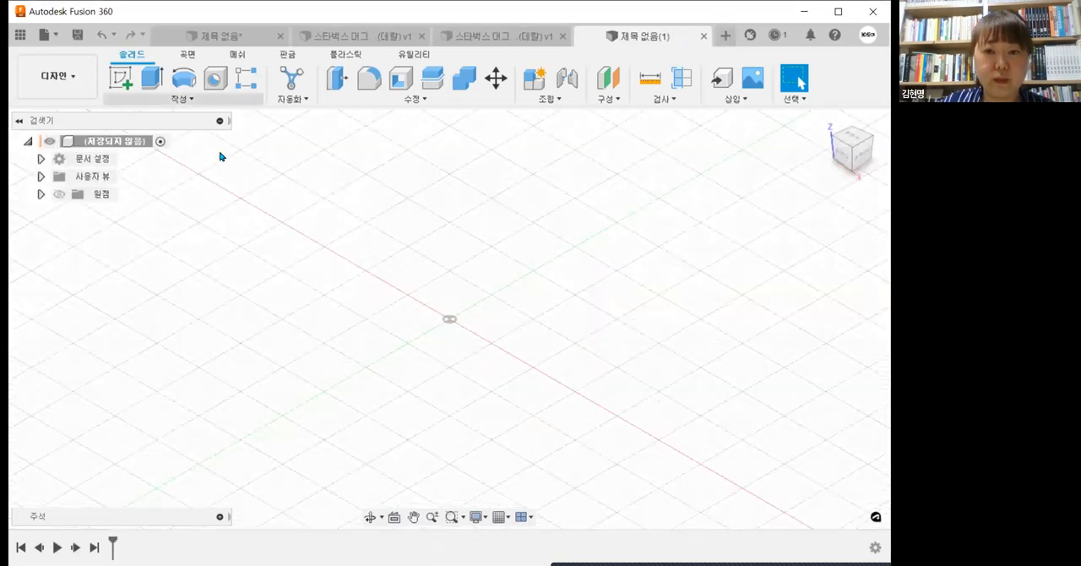
{"action": "middle_click_drag", "start_coordinate": [623, 355], "coordinate": [590, 429]}
{"action": "left_click", "coordinate": [129, 79]}
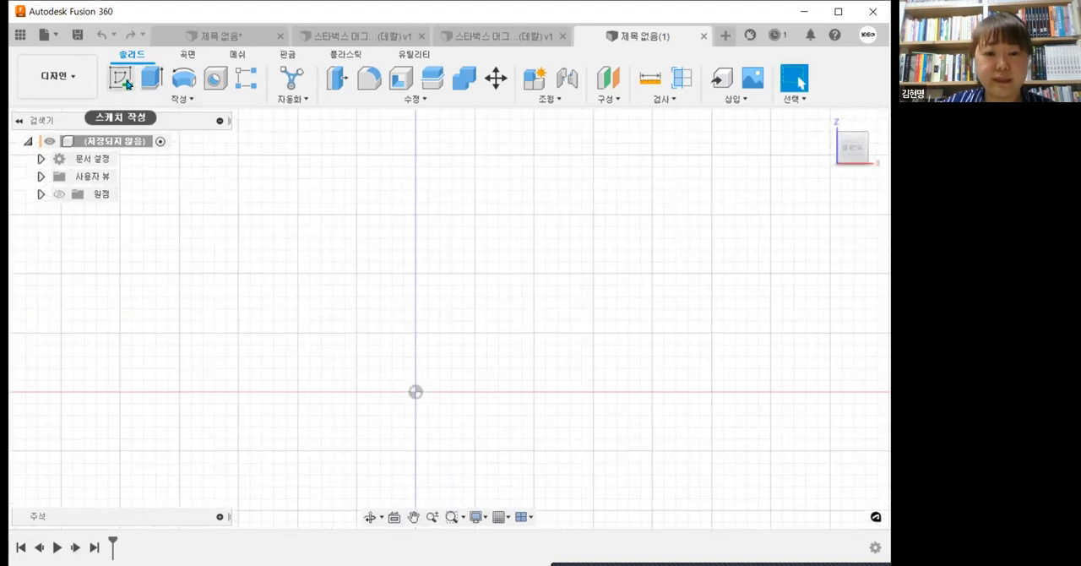
{"action": "left_click", "coordinate": [478, 326]}
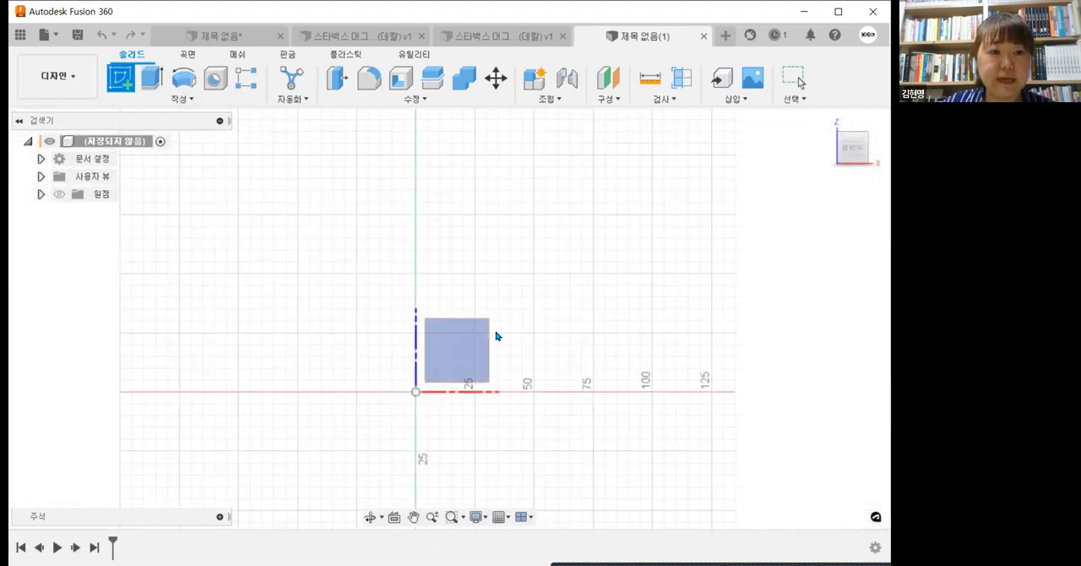
{"action": "left_click", "coordinate": [461, 356]}
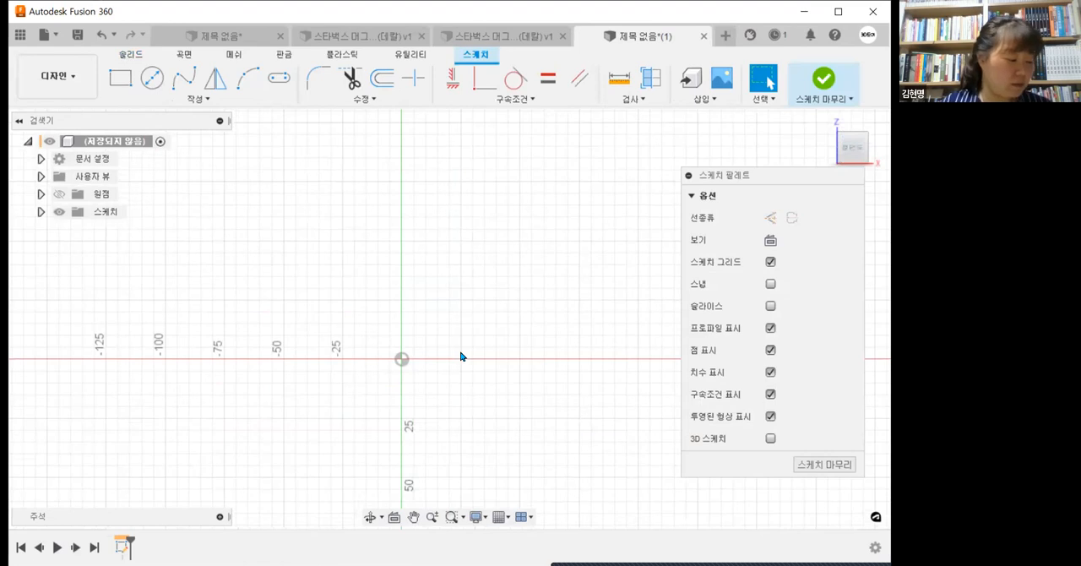
Step: Sketch a two-point rectangle about 63 mm wide, extending up and right from the origin
{"action": "left_click", "coordinate": [120, 76]}
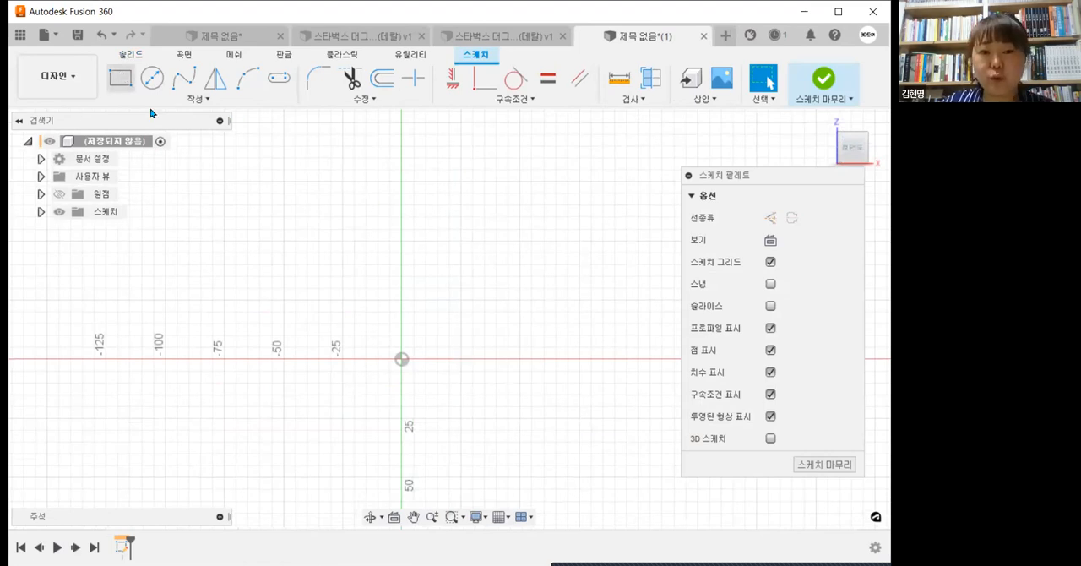
{"action": "left_click", "coordinate": [404, 361]}
{"action": "left_click", "coordinate": [551, 195]}
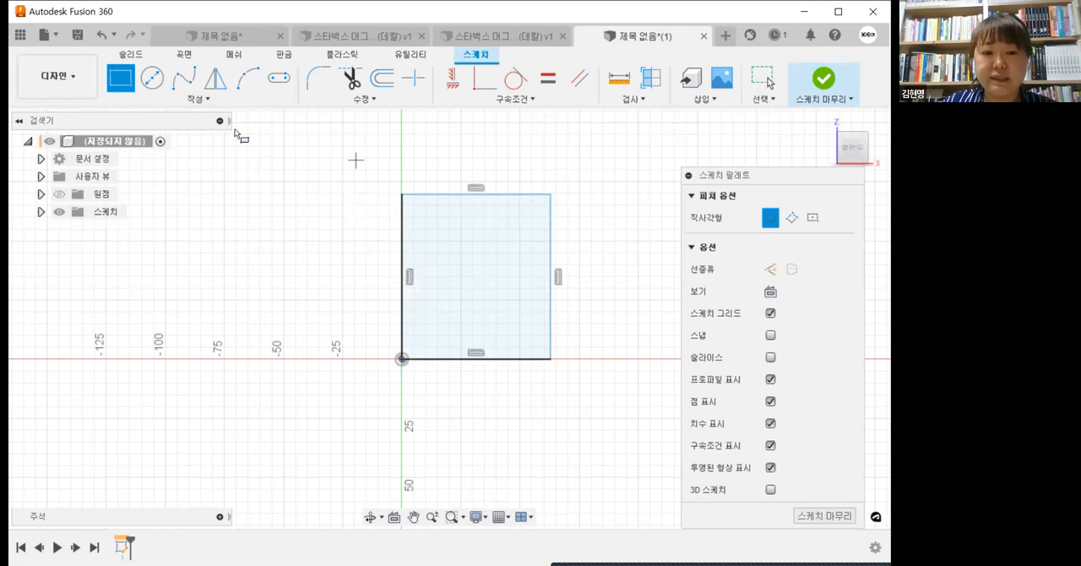
{"action": "left_click", "coordinate": [170, 101]}
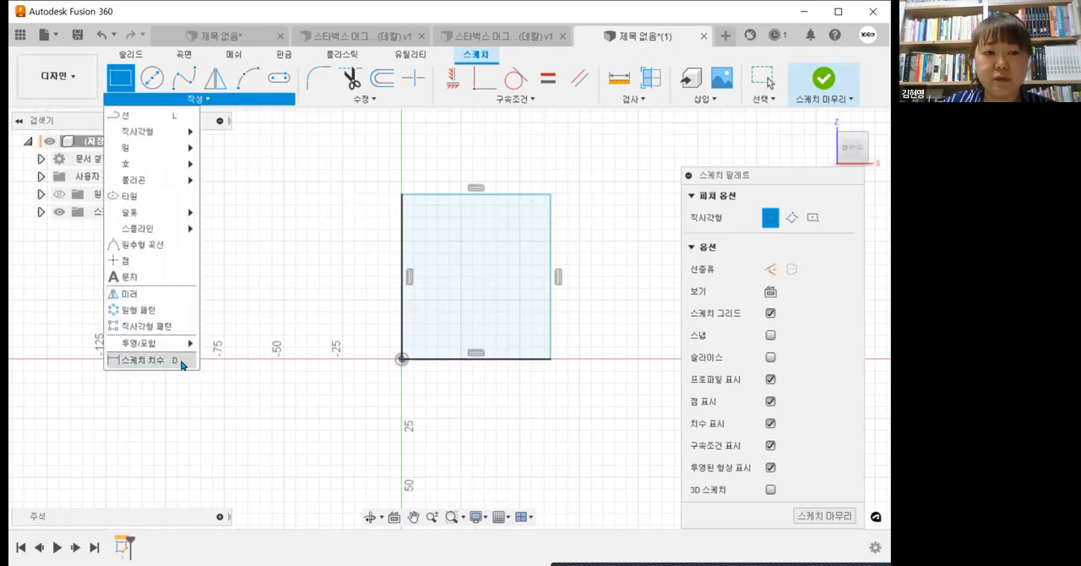
{"action": "left_click", "coordinate": [182, 363]}
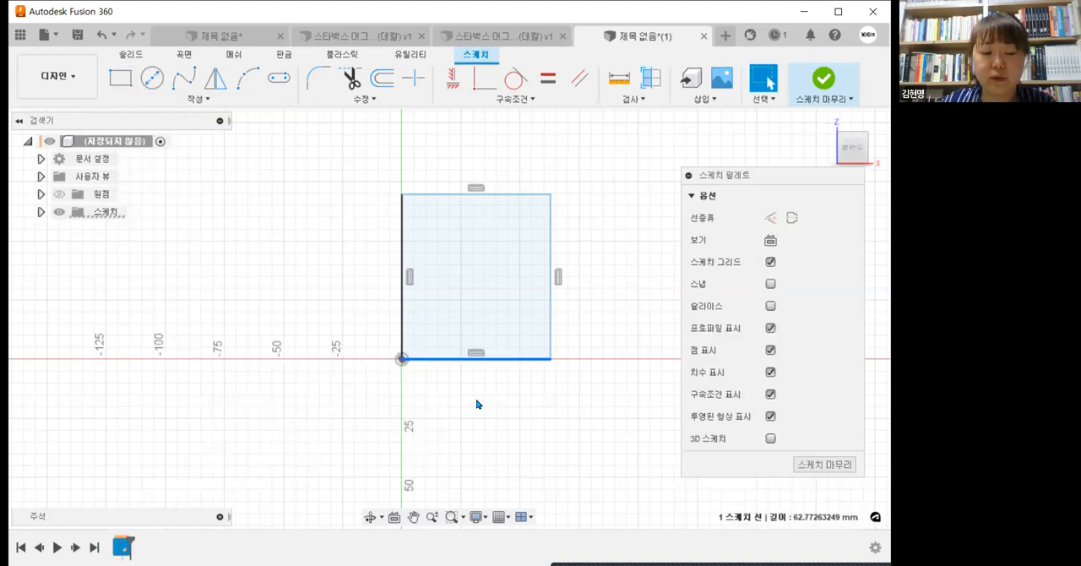
{"action": "key", "text": "Escape"}
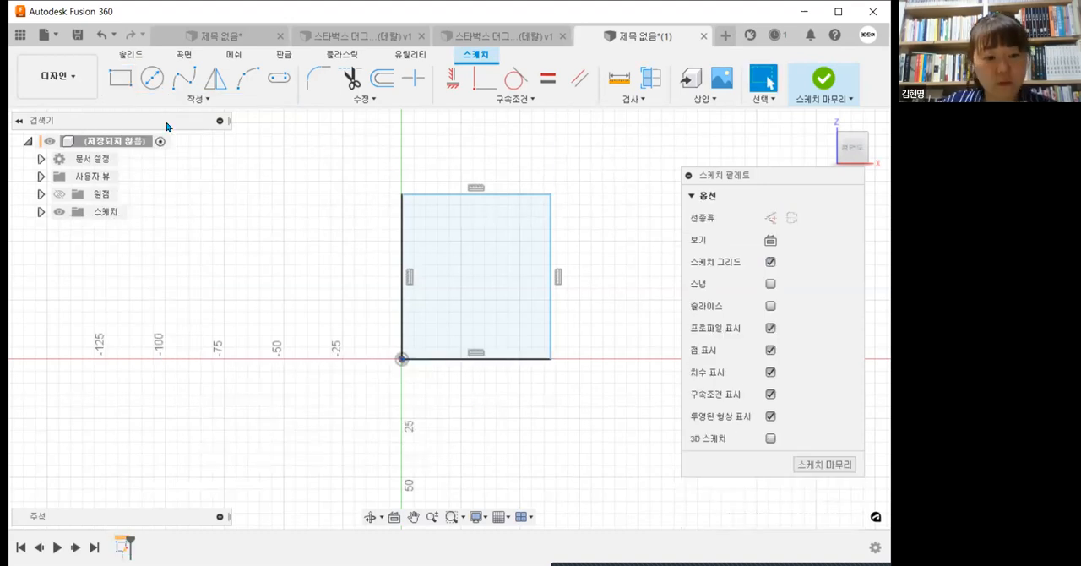
Step: Dimension the rectangle's bottom edge with the expression 65/2
{"action": "left_click", "coordinate": [198, 98]}
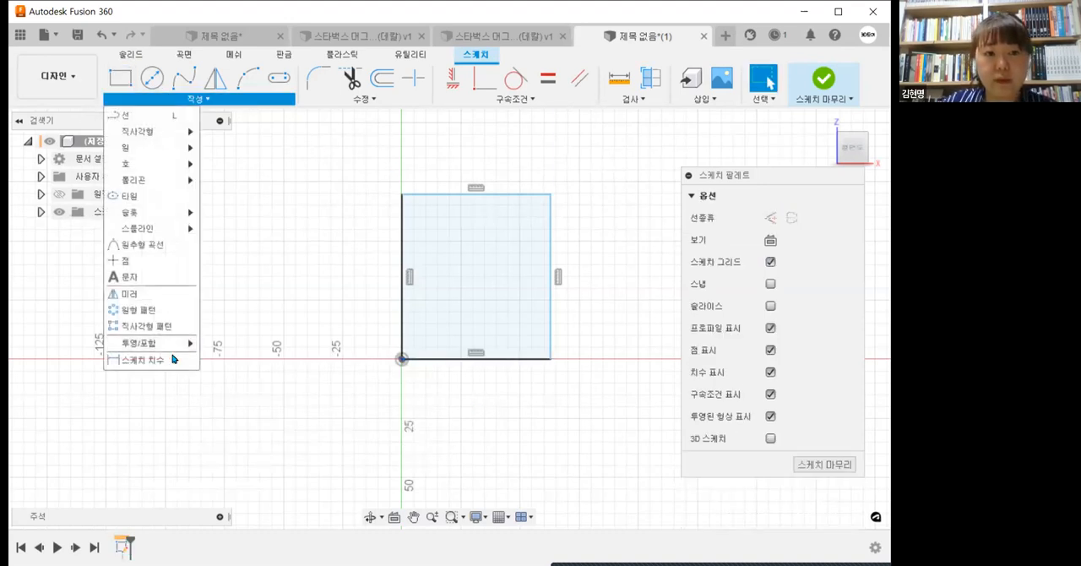
{"action": "left_click", "coordinate": [142, 360]}
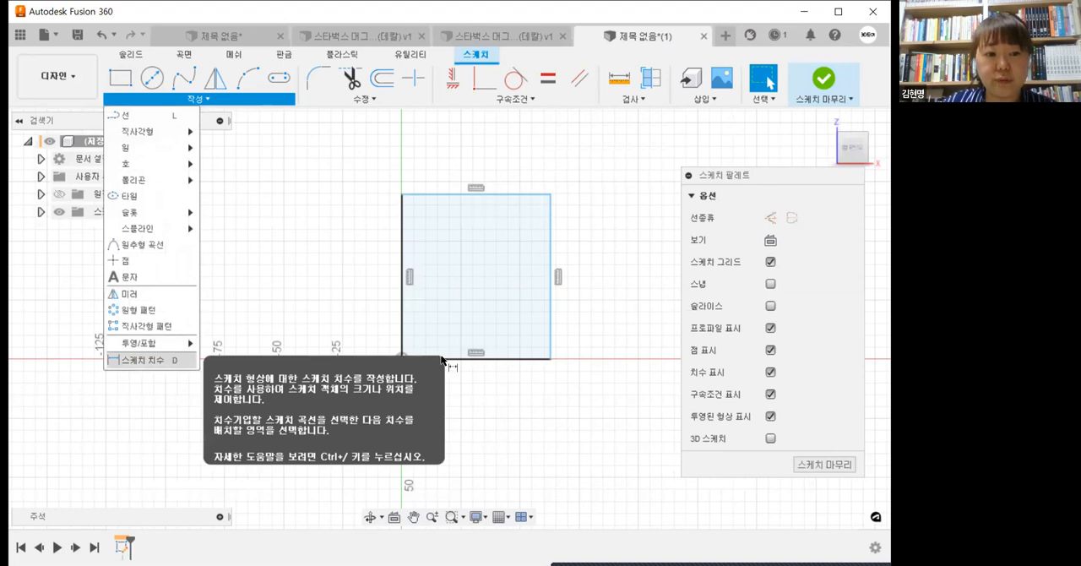
{"action": "left_click", "coordinate": [441, 360]}
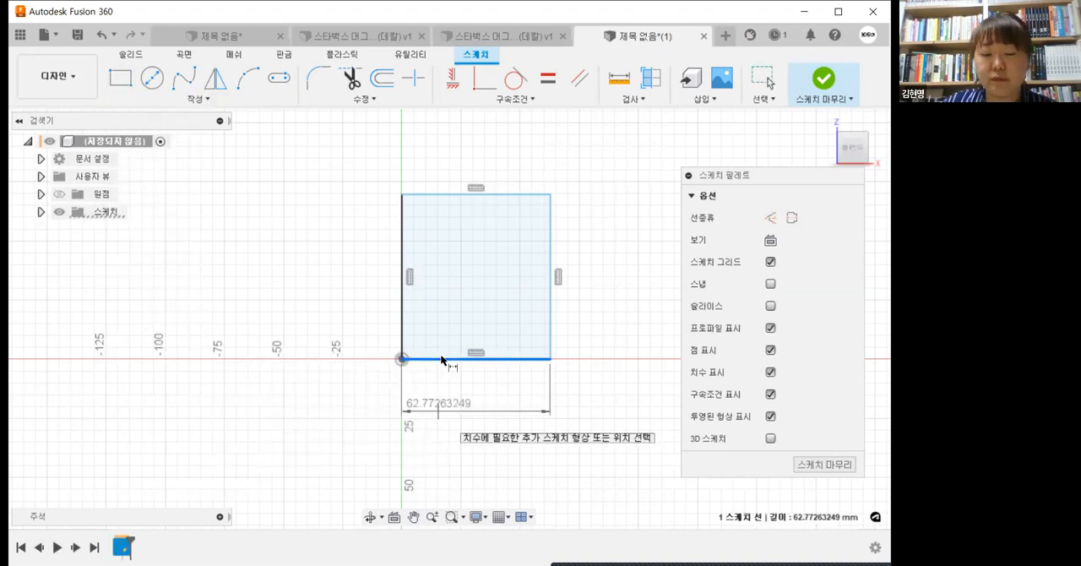
{"action": "left_click", "coordinate": [437, 415]}
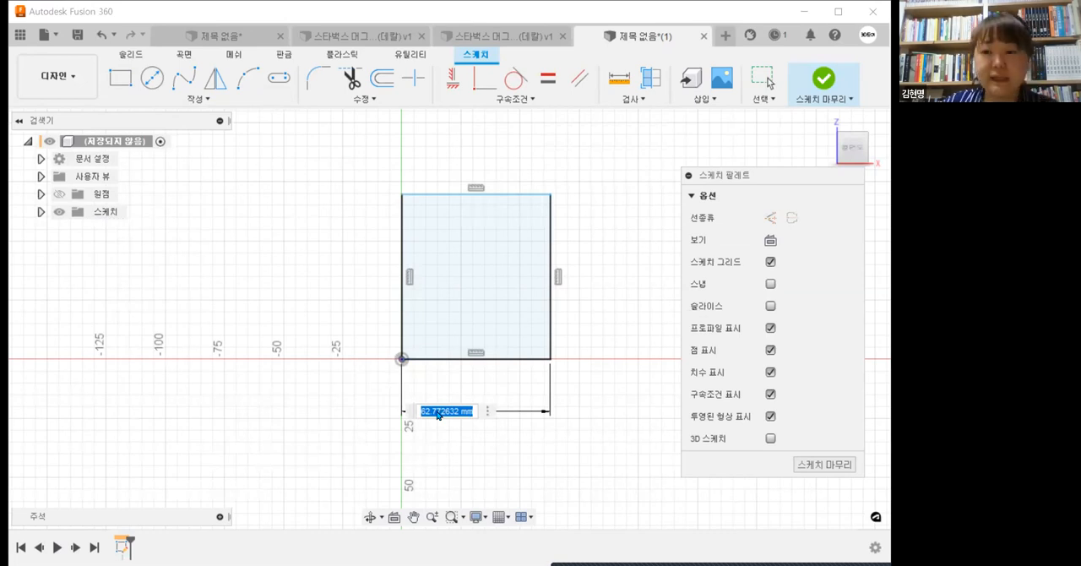
{"action": "type", "text": "65"}
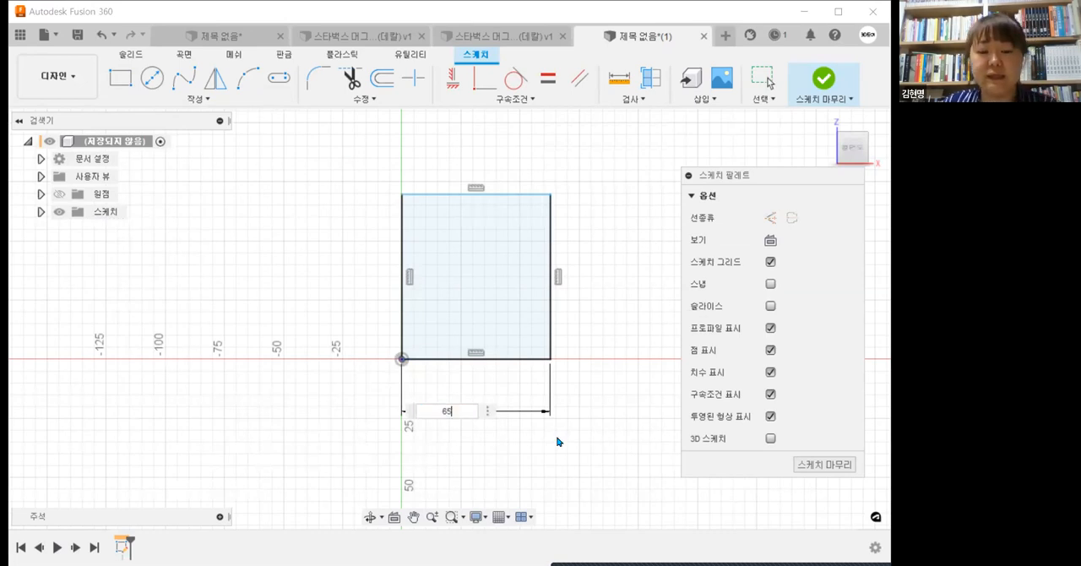
{"action": "type", "text": "/2"}
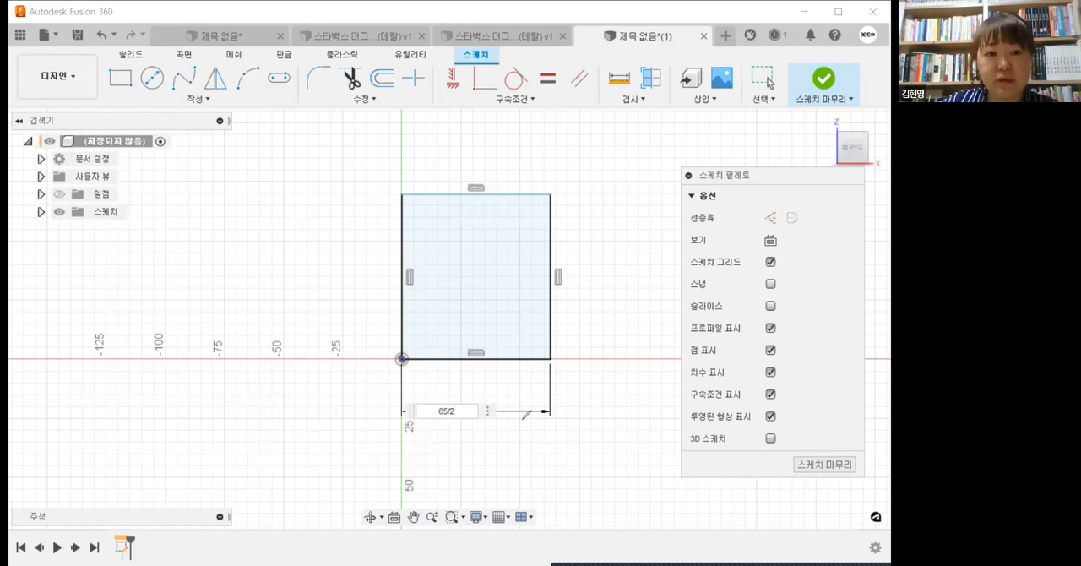
{"action": "left_click_drag", "start_coordinate": [456, 376], "coordinate": [485, 390]}
{"action": "left_click_drag", "start_coordinate": [202, 224], "coordinate": [172, 306]}
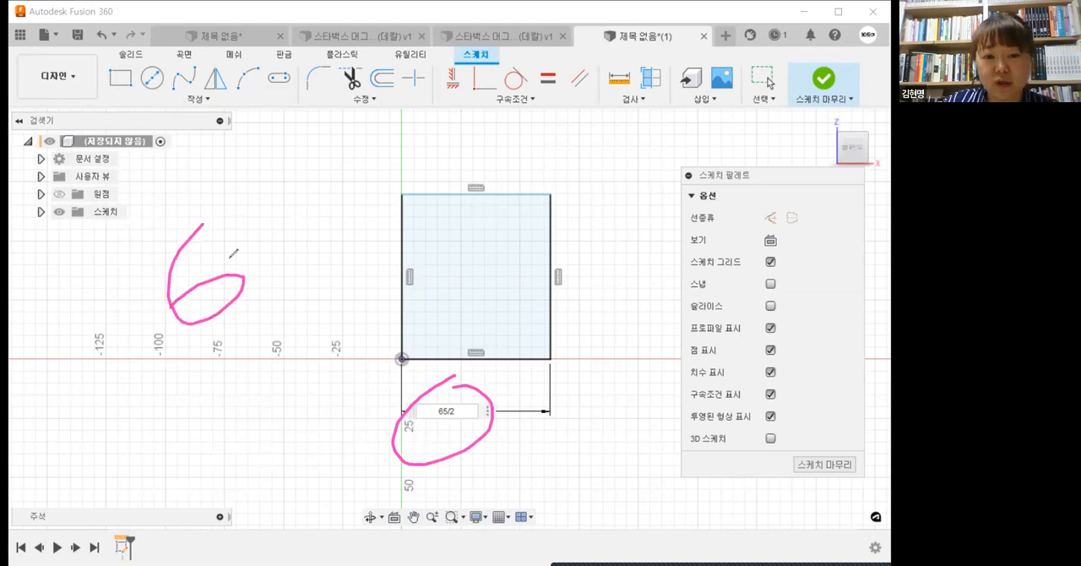
{"action": "left_click_drag", "start_coordinate": [249, 220], "coordinate": [270, 305]}
{"action": "left_click_drag", "start_coordinate": [247, 238], "coordinate": [265, 237]}
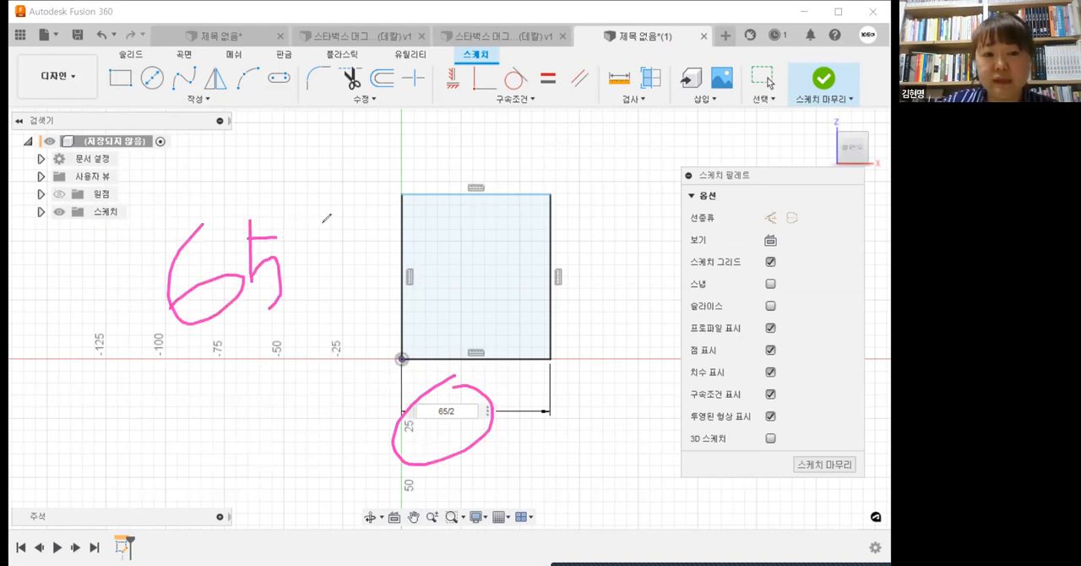
{"action": "left_click_drag", "start_coordinate": [338, 211], "coordinate": [245, 345]}
{"action": "left_click_drag", "start_coordinate": [323, 272], "coordinate": [375, 313]}
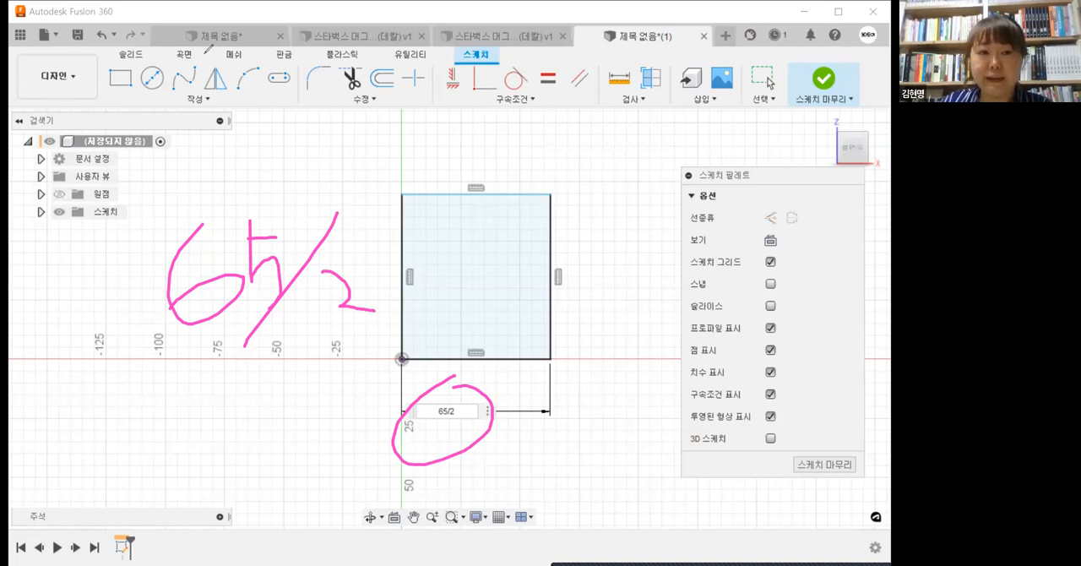
{"action": "double_click", "coordinate": [461, 412]}
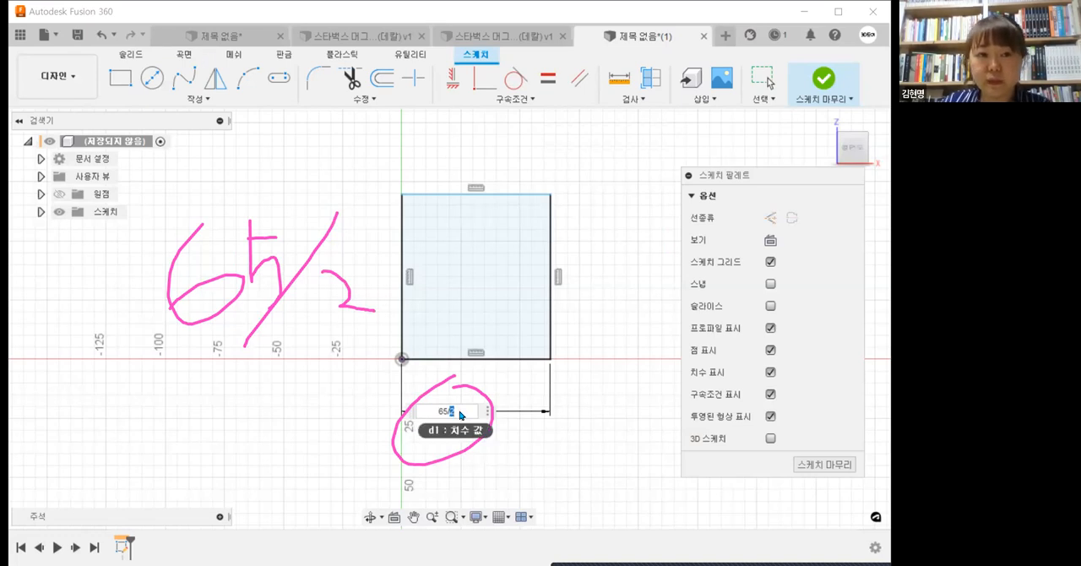
{"action": "key", "text": "Return"}
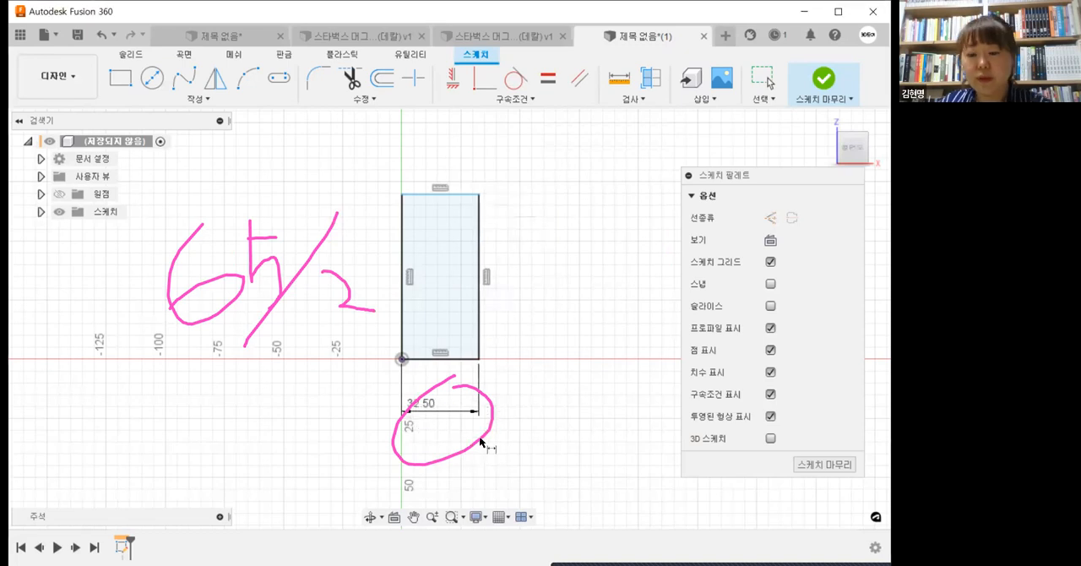
{"action": "middle_click_drag", "start_coordinate": [492, 409], "coordinate": [504, 428]}
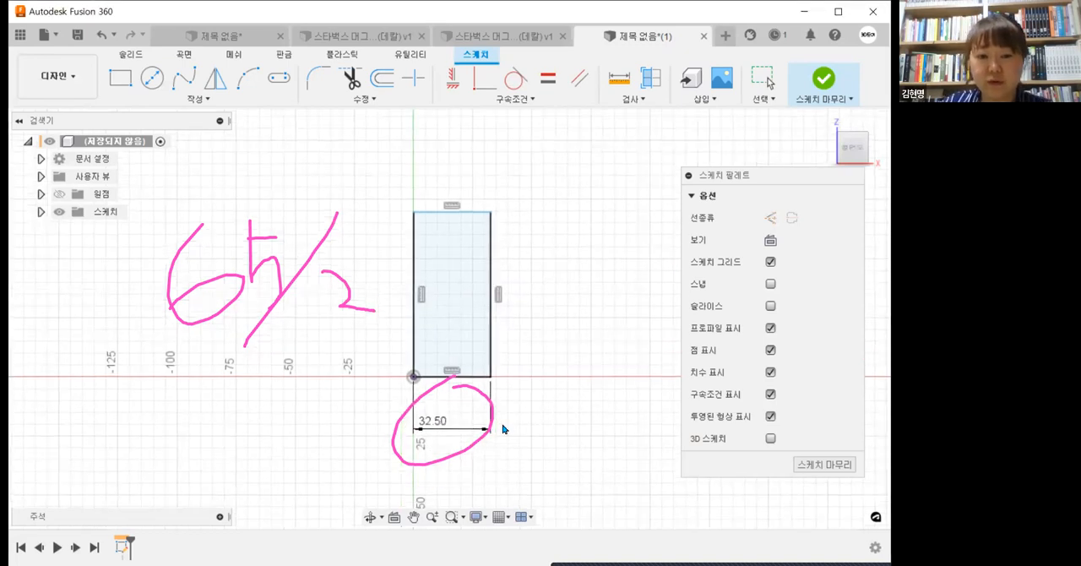
{"action": "key", "text": "Escape"}
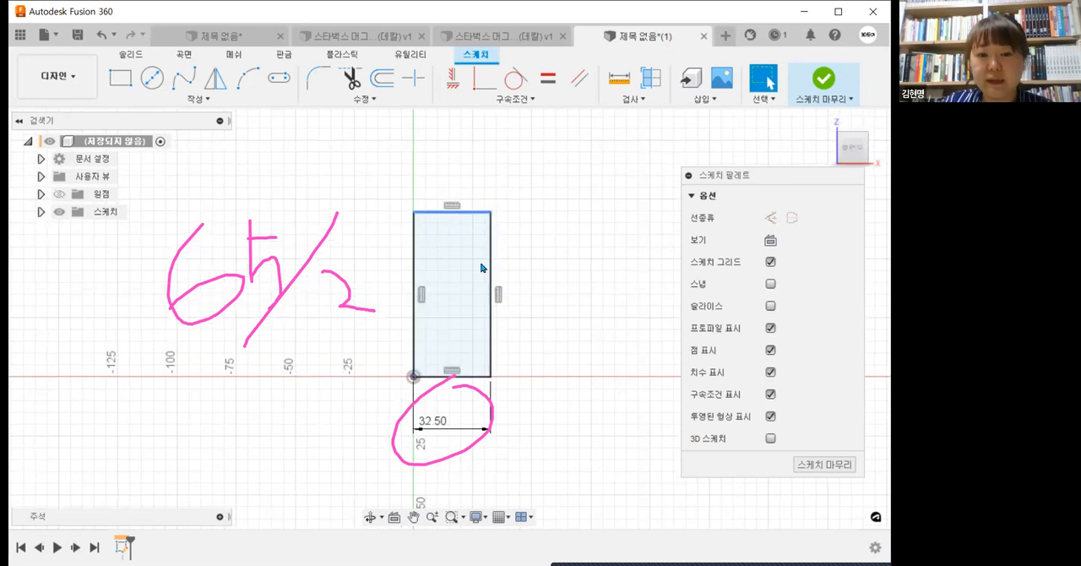
Step: Delete the vertical constraint on the rectangle's right side and move its upper corner outward to slope that side
{"action": "left_click", "coordinate": [498, 295]}
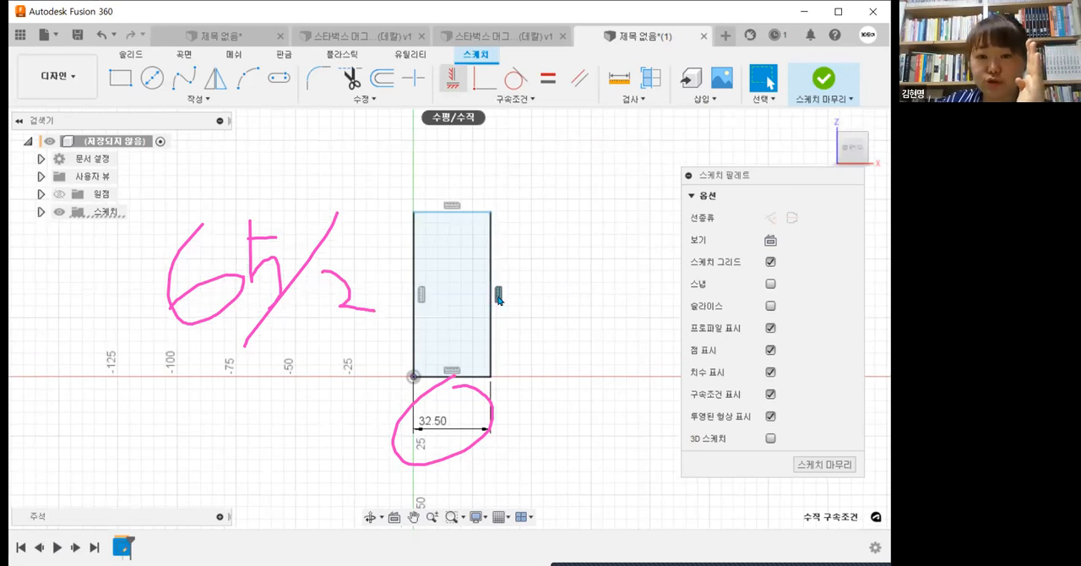
{"action": "key", "text": "Escape"}
{"action": "key", "text": "Delete"}
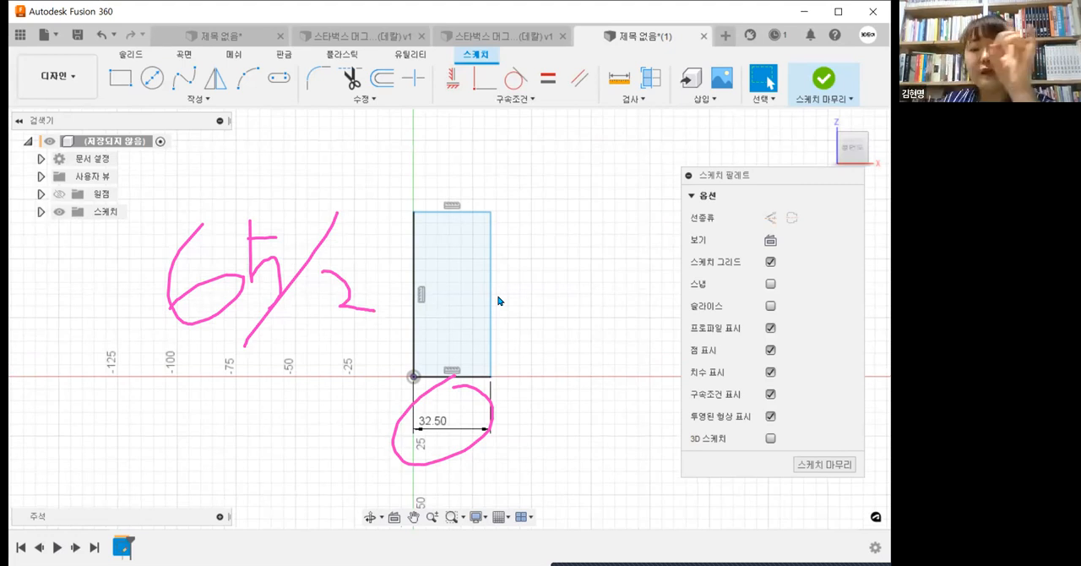
{"action": "left_click_drag", "start_coordinate": [499, 216], "coordinate": [535, 221]}
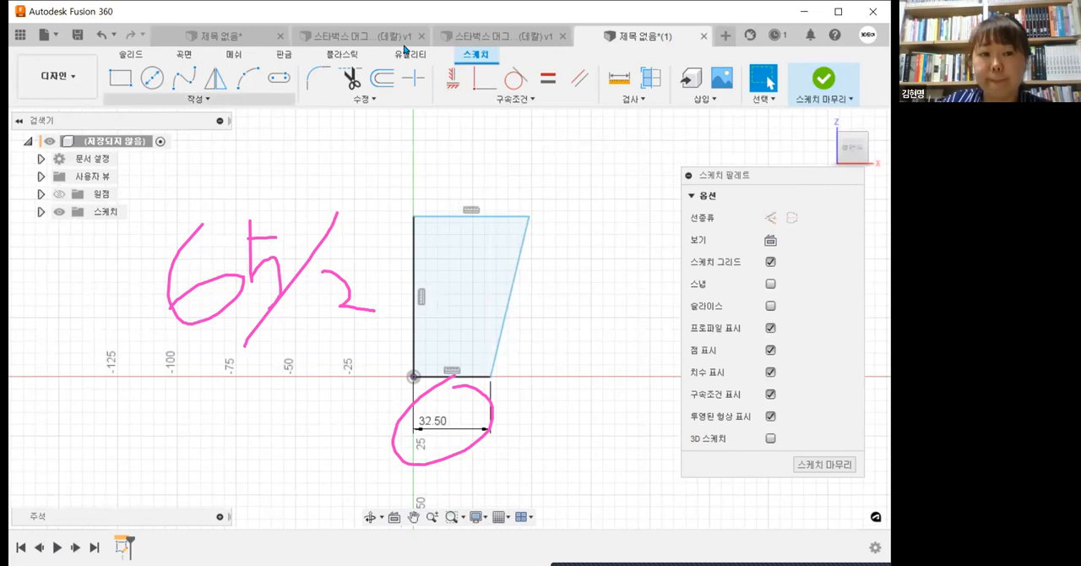
{"action": "key", "text": "Escape"}
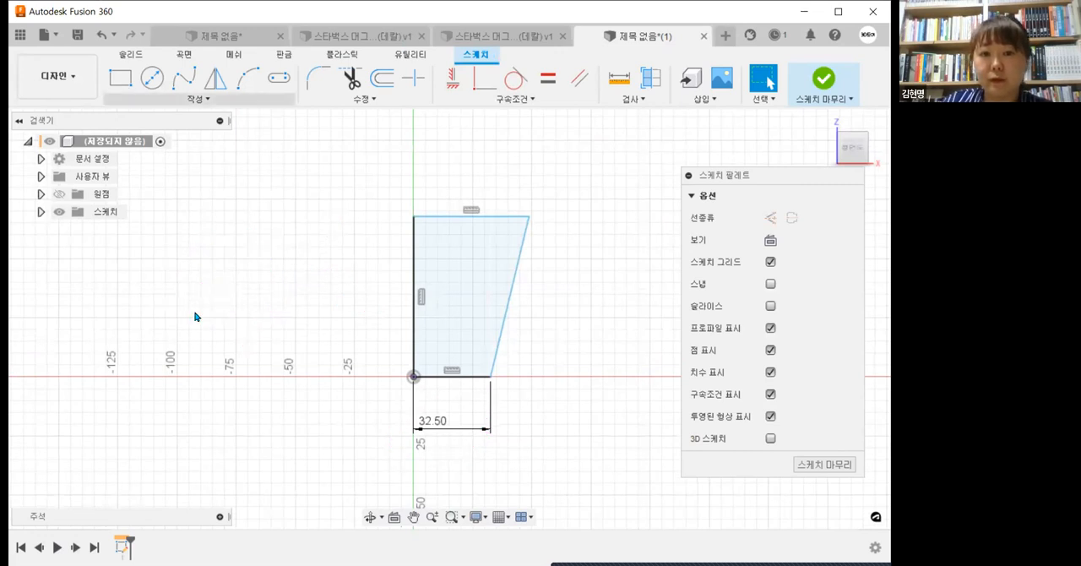
Step: Dimension the profile's vertical axis-side edge at 140 mm
{"action": "left_click", "coordinate": [196, 99]}
{"action": "left_click", "coordinate": [169, 360]}
{"action": "left_click", "coordinate": [413, 295]}
{"action": "left_click", "coordinate": [380, 291]}
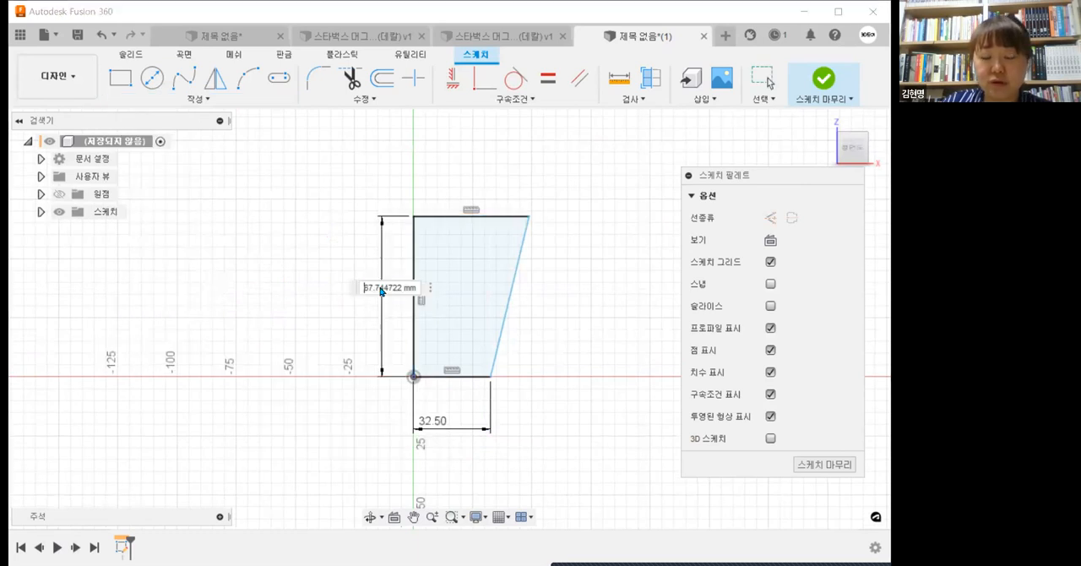
{"action": "type", "text": "140"}
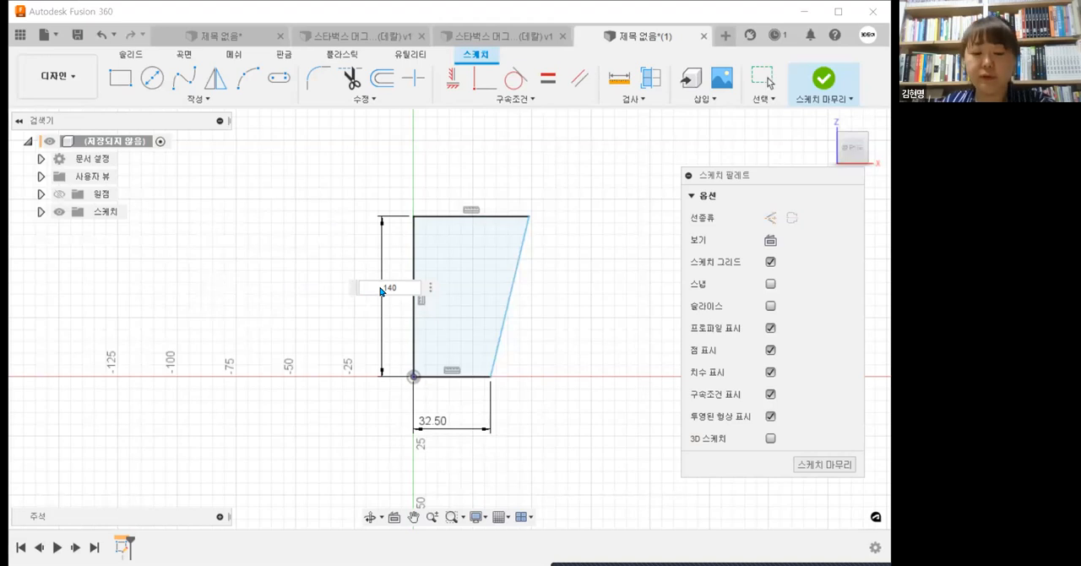
{"action": "key", "text": "Return"}
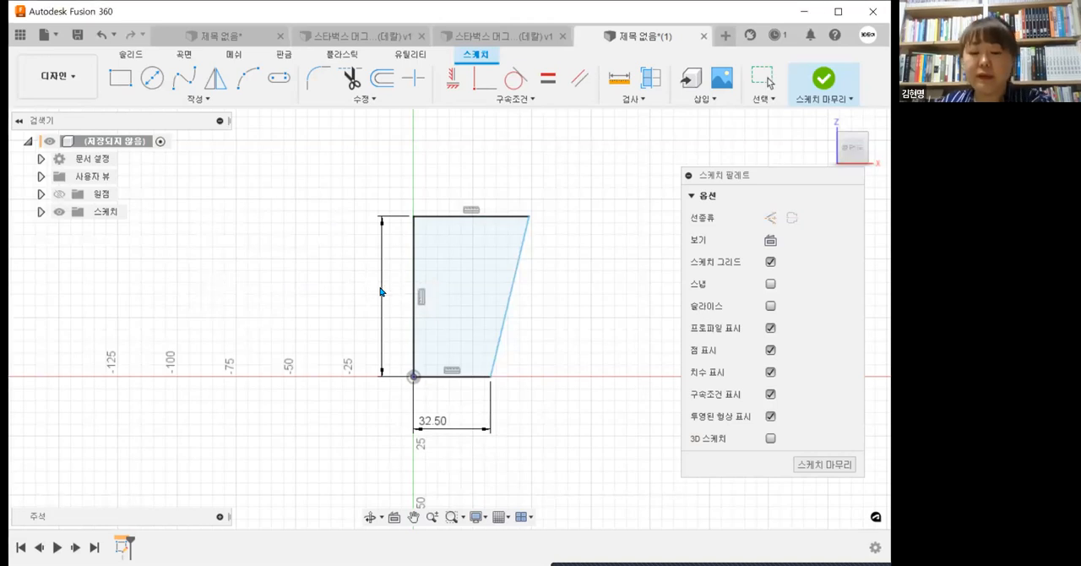
Step: Set the profile's height dimension to 150 mm
{"action": "middle_click_drag", "start_coordinate": [462, 362], "coordinate": [429, 423]}
{"action": "scroll", "coordinate": [429, 423], "scroll_direction": "down", "scroll_amount": 1}
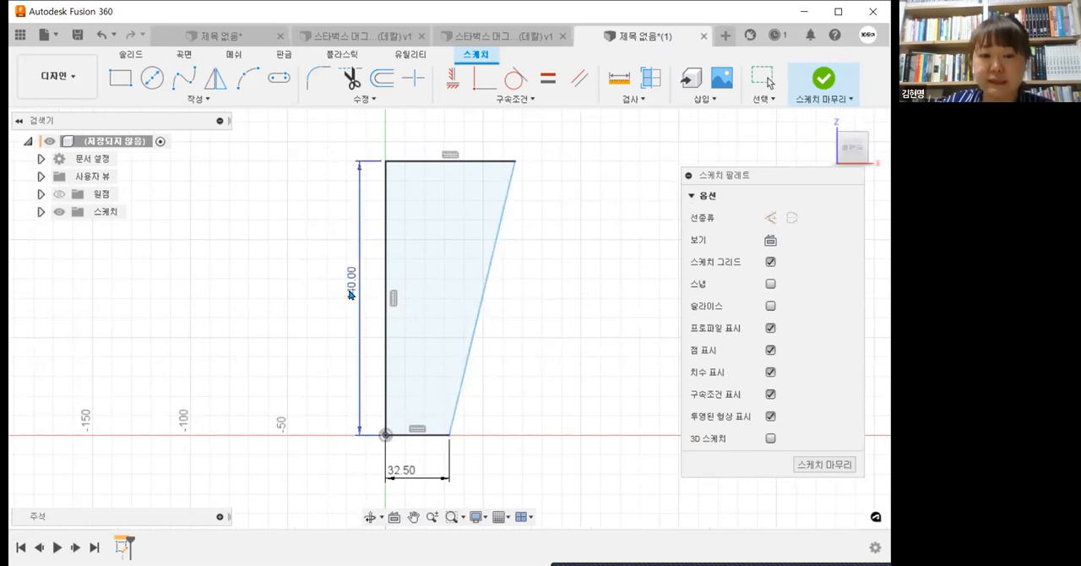
{"action": "double_click", "coordinate": [350, 293]}
{"action": "type", "text": "150"}
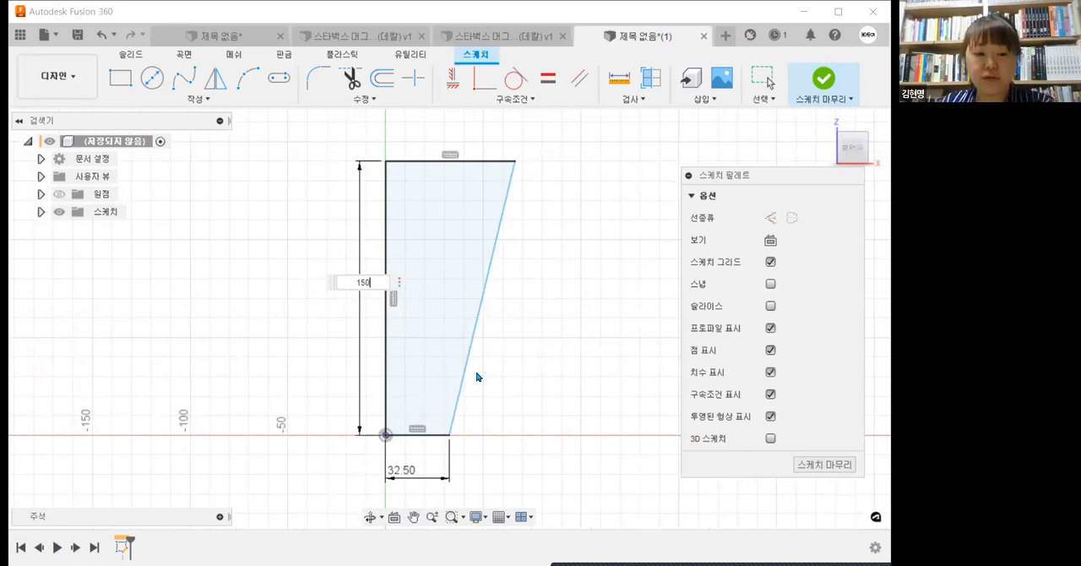
{"action": "key", "text": "Return"}
Step: Dimension the profile's top edge with the expression 90/2
{"action": "left_click", "coordinate": [459, 158]}
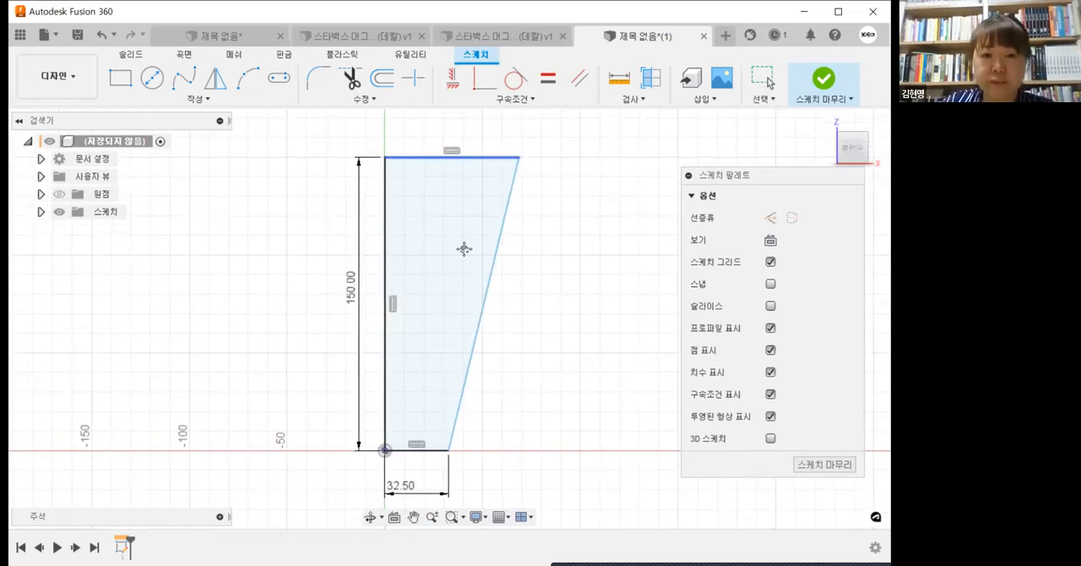
{"action": "left_click", "coordinate": [462, 125]}
{"action": "middle_click_drag", "start_coordinate": [463, 249], "coordinate": [465, 256]}
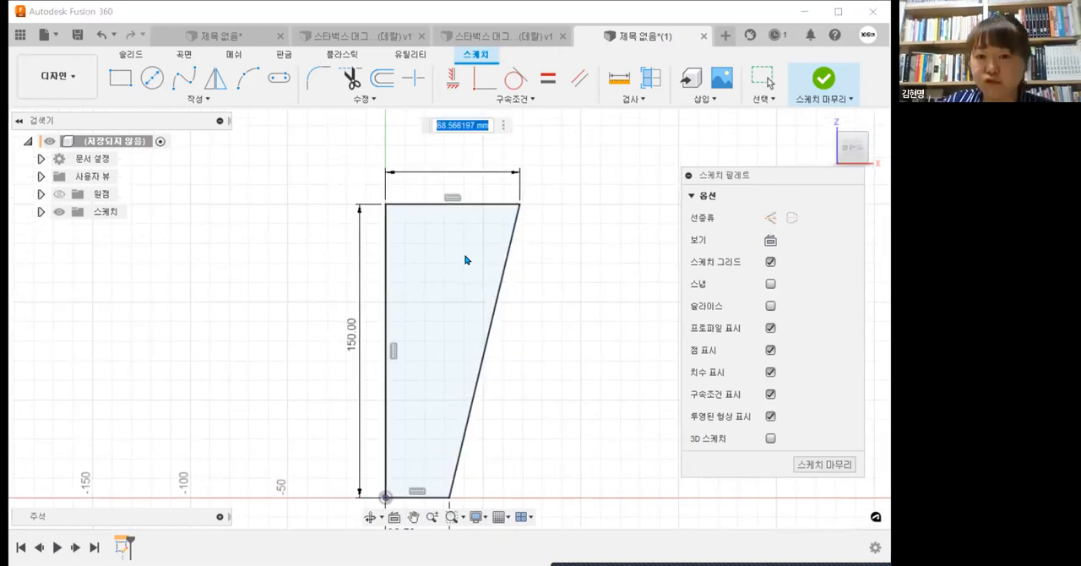
{"action": "type", "text": "90/2"}
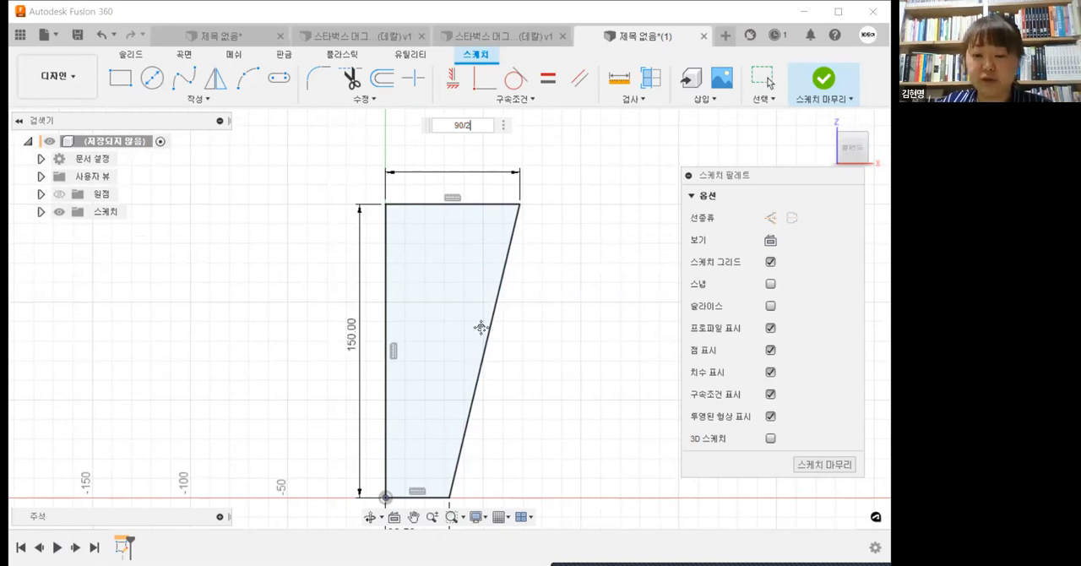
{"action": "key", "text": "Return"}
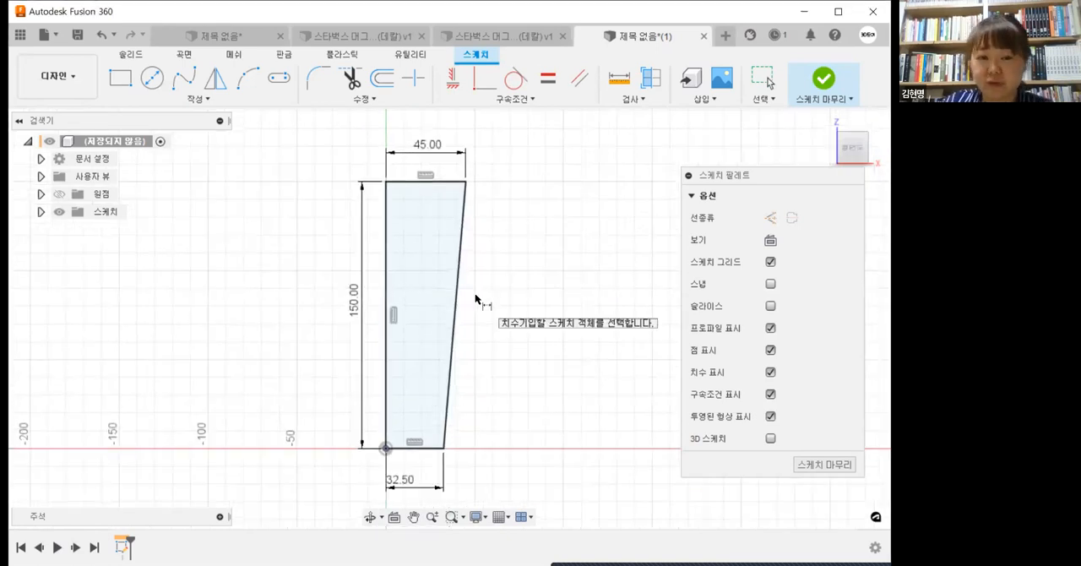
{"action": "key", "text": "Escape"}
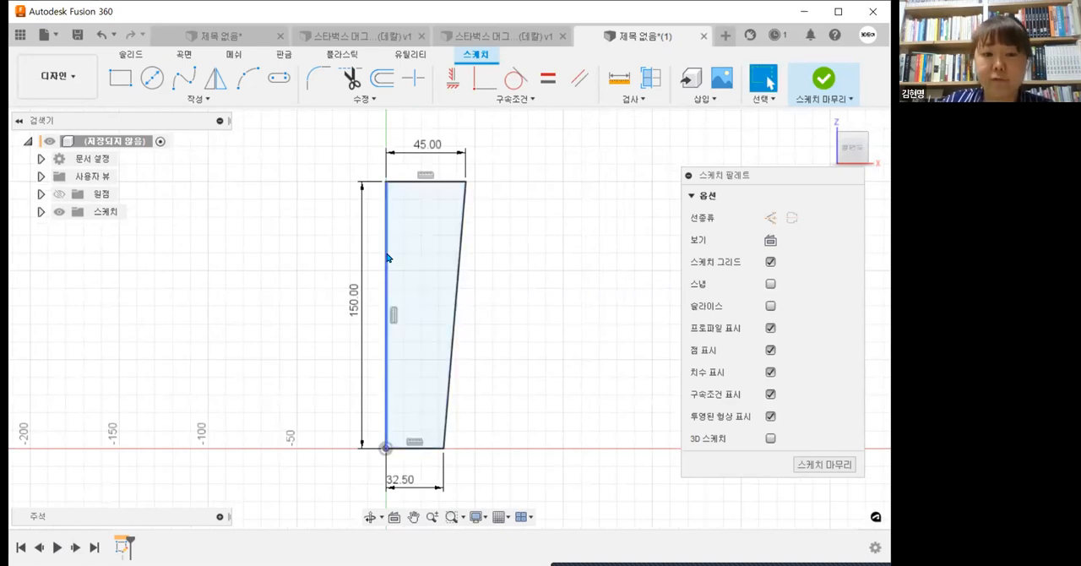
Step: Convert the profile's vertical edge on the Z axis into a centerline
{"action": "left_click", "coordinate": [387, 257]}
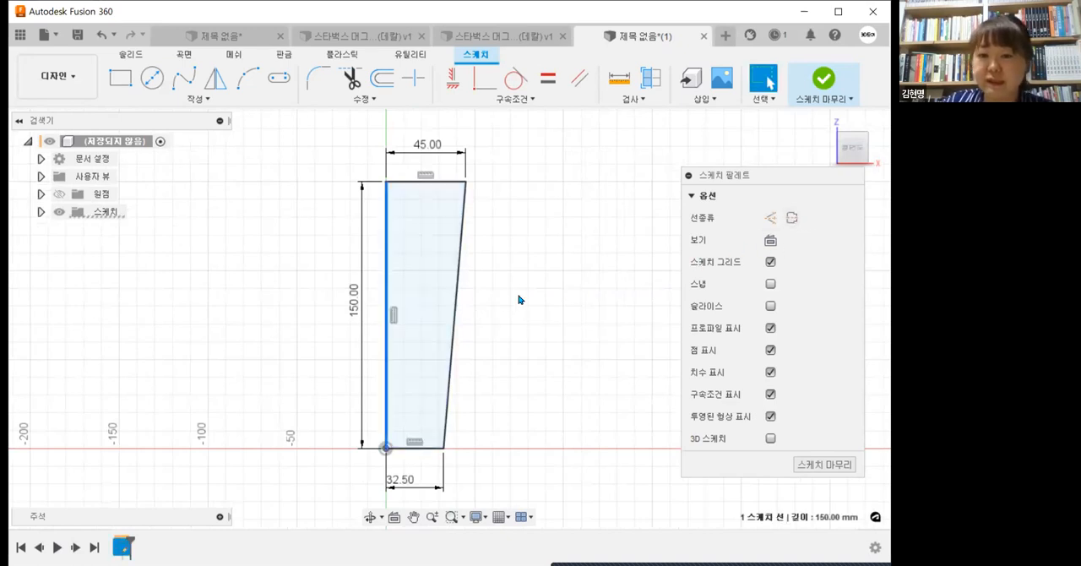
{"action": "key", "text": "Escape"}
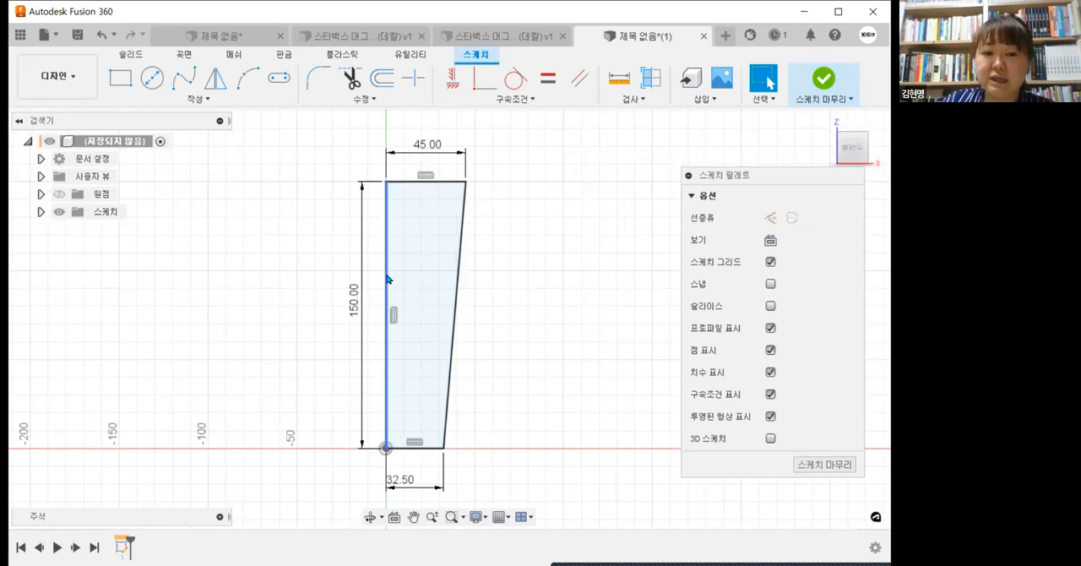
{"action": "left_click", "coordinate": [388, 280]}
{"action": "left_click", "coordinate": [792, 219]}
{"action": "left_click", "coordinate": [559, 278]}
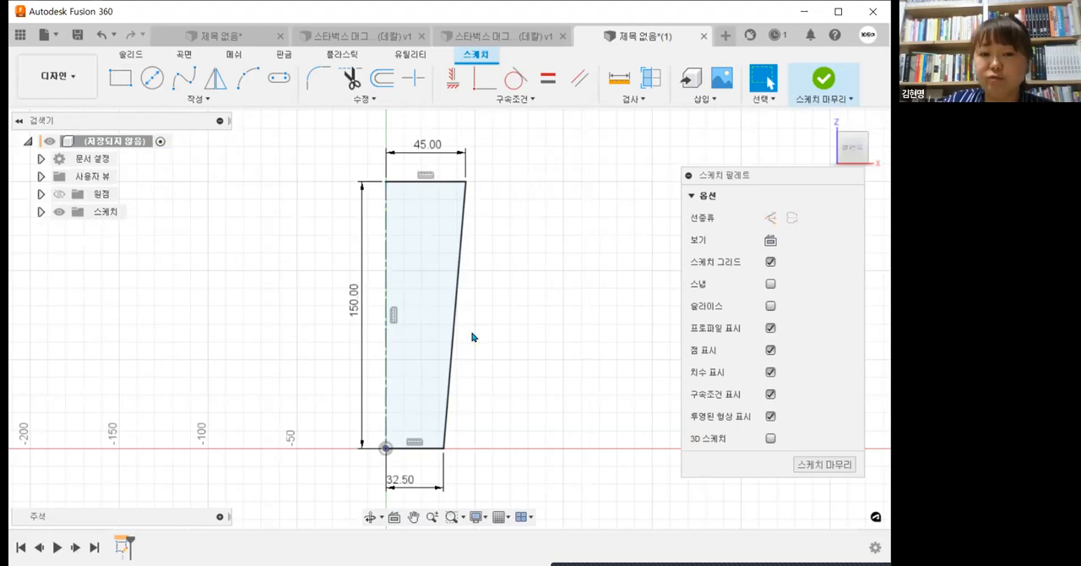
{"action": "scroll", "coordinate": [475, 337], "scroll_direction": "up", "scroll_amount": 1}
{"action": "scroll", "coordinate": [515, 200], "scroll_direction": "up", "scroll_amount": 2}
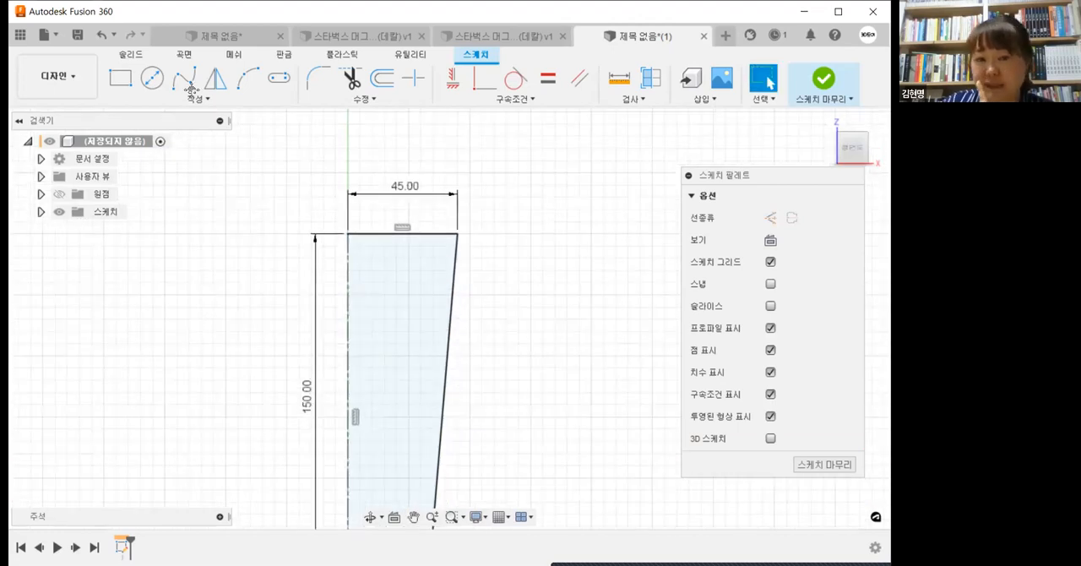
{"action": "left_click", "coordinate": [152, 78]}
{"action": "scroll", "coordinate": [476, 209], "scroll_direction": "up", "scroll_amount": 2}
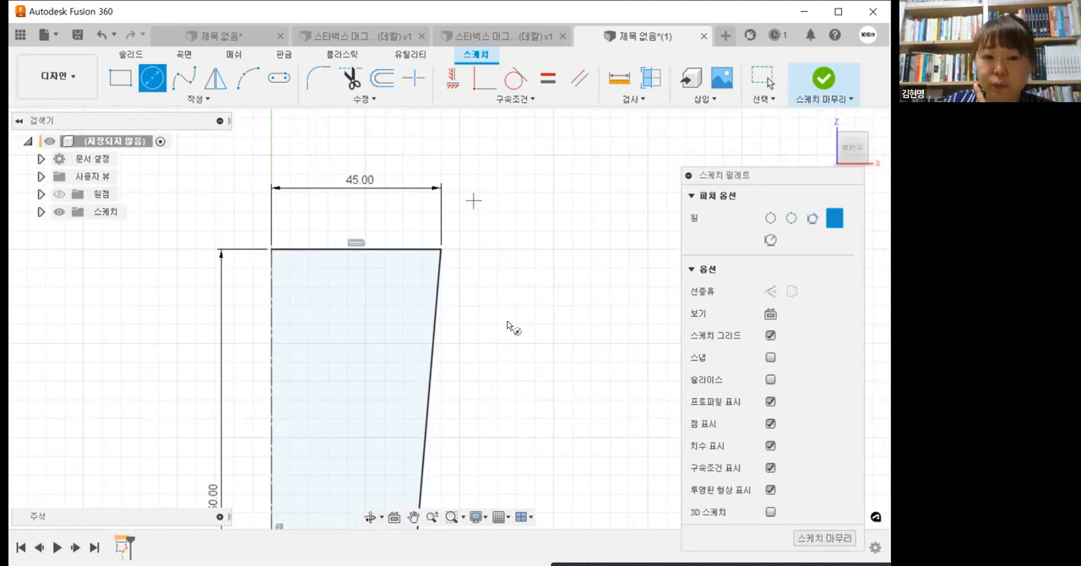
{"action": "scroll", "coordinate": [469, 211], "scroll_direction": "up", "scroll_amount": 1}
{"action": "left_click", "coordinate": [436, 253]}
{"action": "left_click", "coordinate": [456, 273]}
{"action": "scroll", "coordinate": [508, 322], "scroll_direction": "up", "scroll_amount": 2}
{"action": "middle_click_drag", "start_coordinate": [507, 322], "coordinate": [437, 237]}
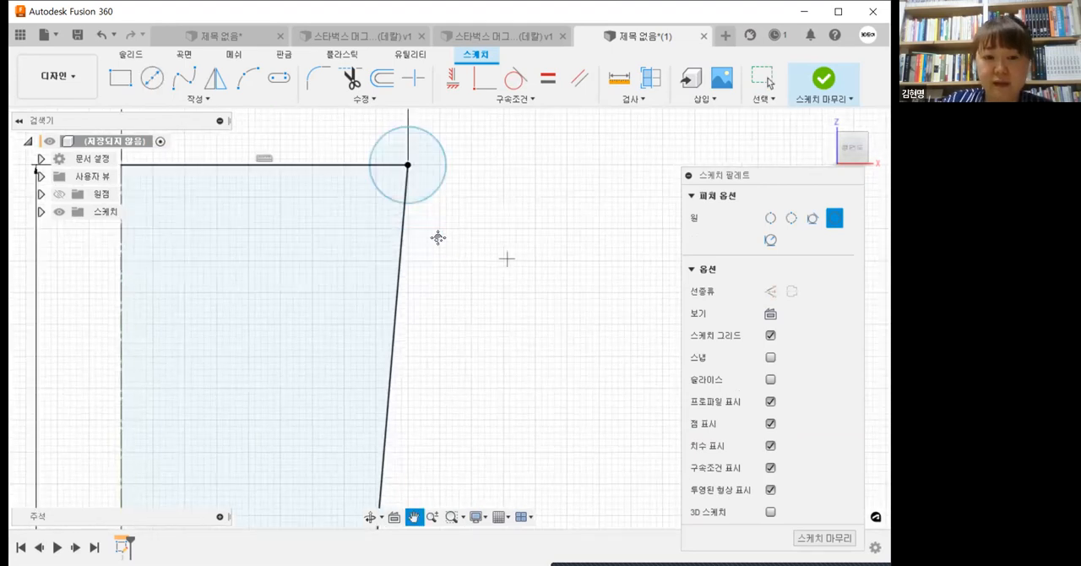
{"action": "key", "text": "Escape"}
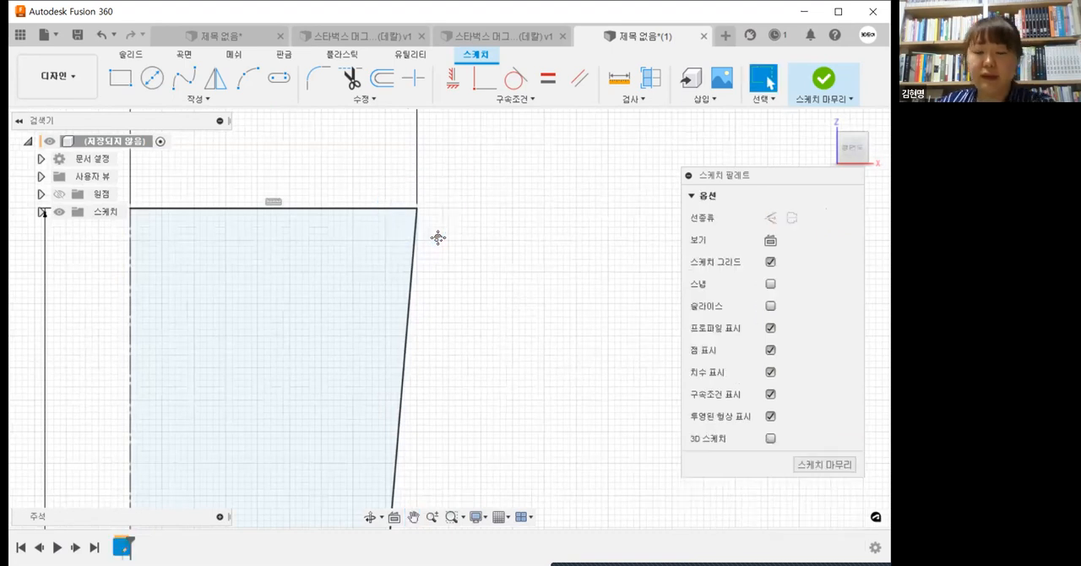
Step: Draw a line inside the profile from the top edge to the bottom edge, parallel and close to the sloped side
{"action": "scroll", "coordinate": [438, 237], "scroll_direction": "down", "scroll_amount": 3}
{"action": "scroll", "coordinate": [438, 238], "scroll_direction": "down", "scroll_amount": 1}
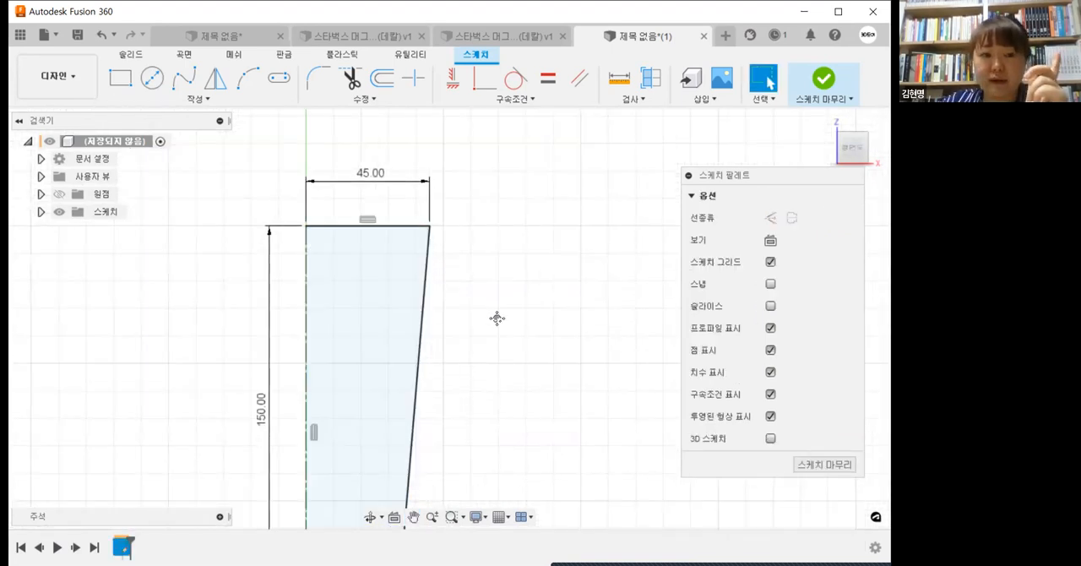
{"action": "middle_click_drag", "start_coordinate": [499, 276], "coordinate": [505, 253]}
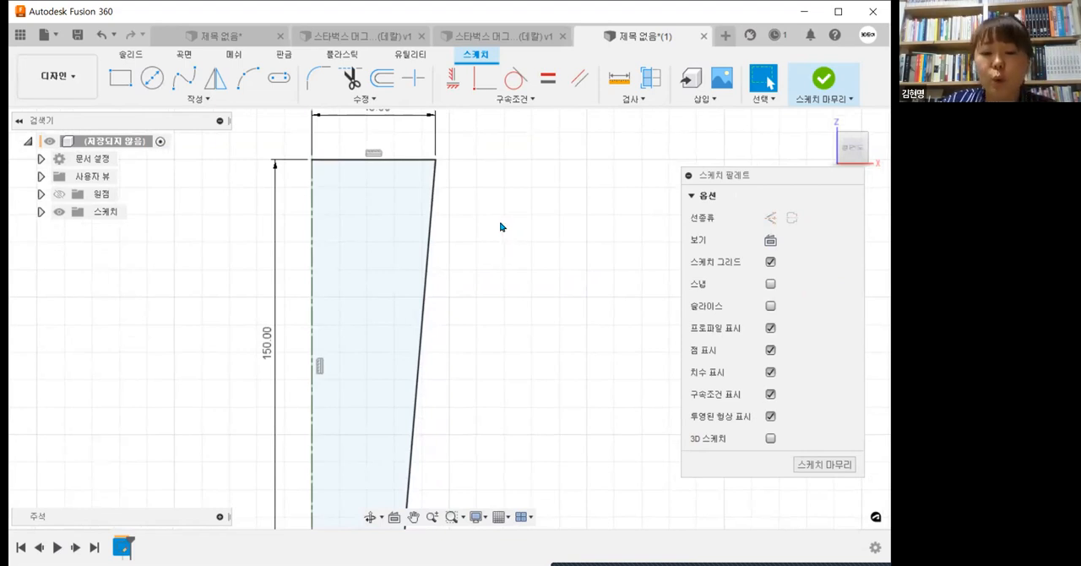
{"action": "key", "text": "l"}
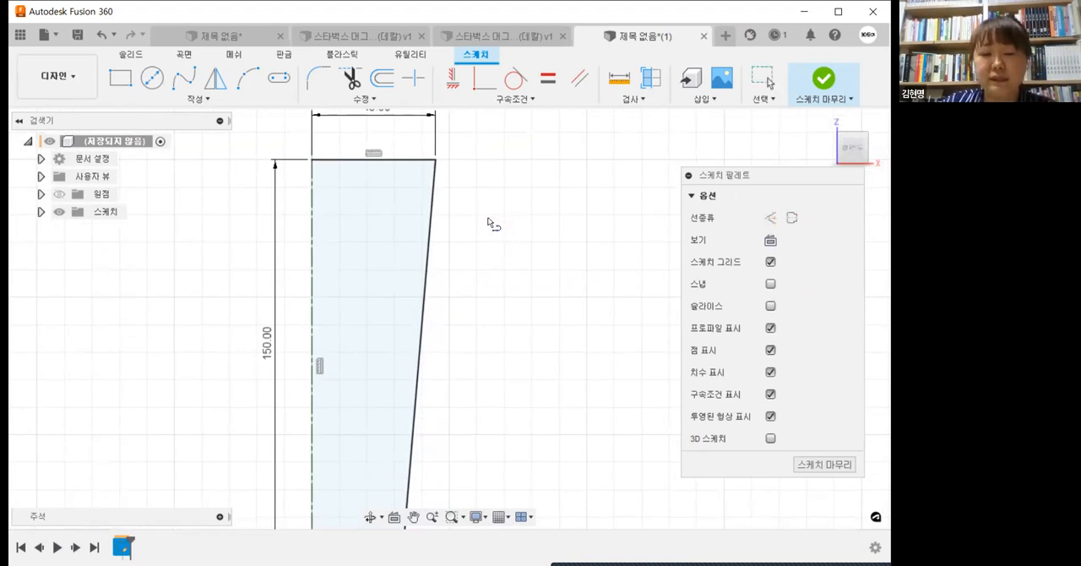
{"action": "left_click", "coordinate": [420, 159]}
{"action": "scroll", "coordinate": [372, 404], "scroll_direction": "down", "scroll_amount": 3}
{"action": "middle_click_drag", "start_coordinate": [375, 446], "coordinate": [436, 314]}
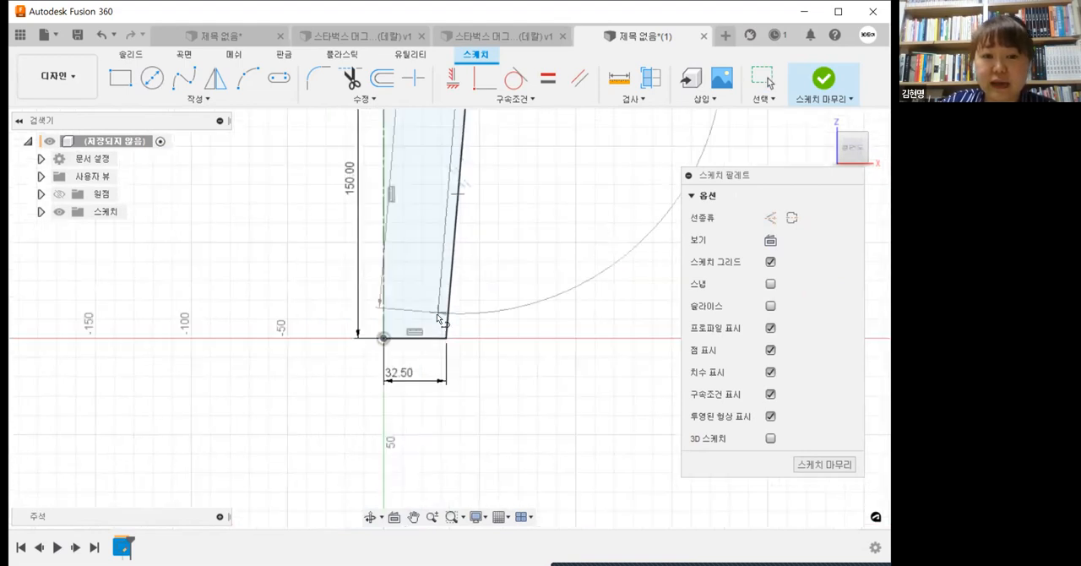
{"action": "middle_click_drag", "start_coordinate": [473, 283], "coordinate": [470, 393]}
{"action": "scroll", "coordinate": [460, 463], "scroll_direction": "up", "scroll_amount": 3}
{"action": "scroll", "coordinate": [471, 394], "scroll_direction": "down", "scroll_amount": 1}
{"action": "key", "text": "Escape"}
{"action": "left_click", "coordinate": [443, 374]}
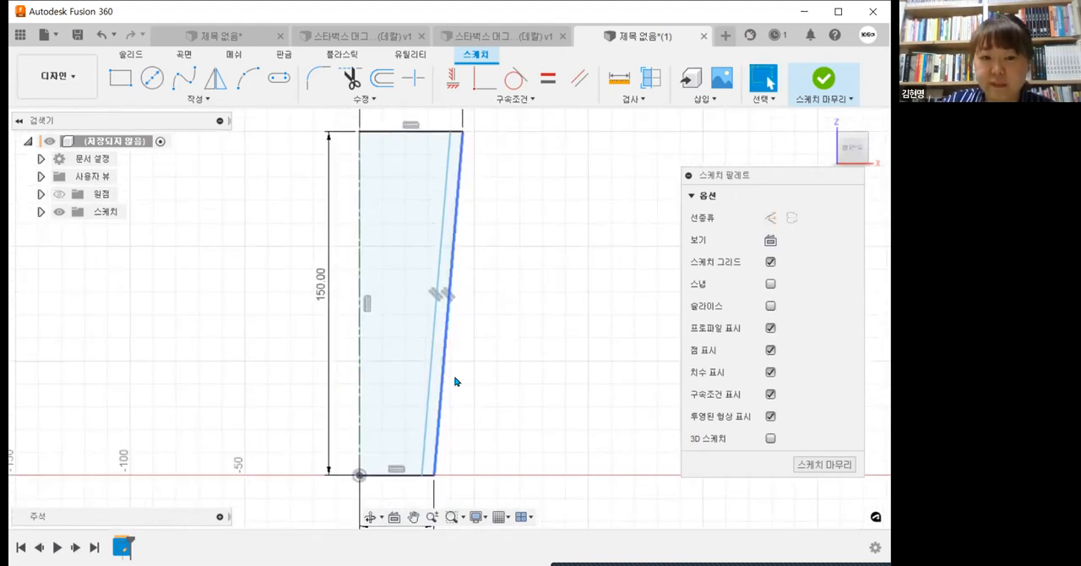
Step: Beside the mug profile, sketch a smaller rectangle with its right side sloped outward and a line just inside that side
{"action": "left_click", "coordinate": [120, 77]}
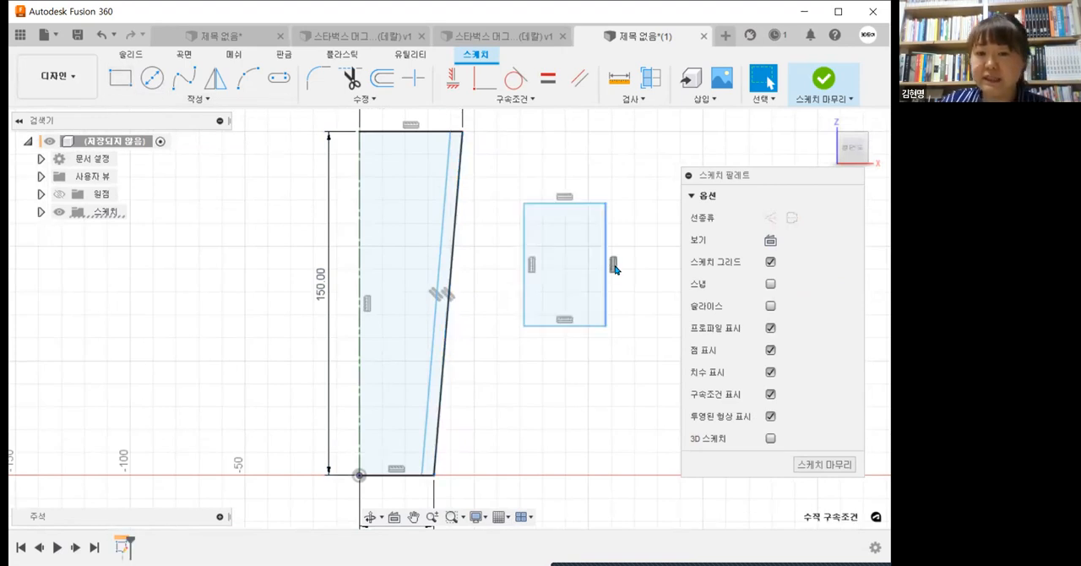
{"action": "left_click_drag", "start_coordinate": [606, 202], "coordinate": [635, 201]}
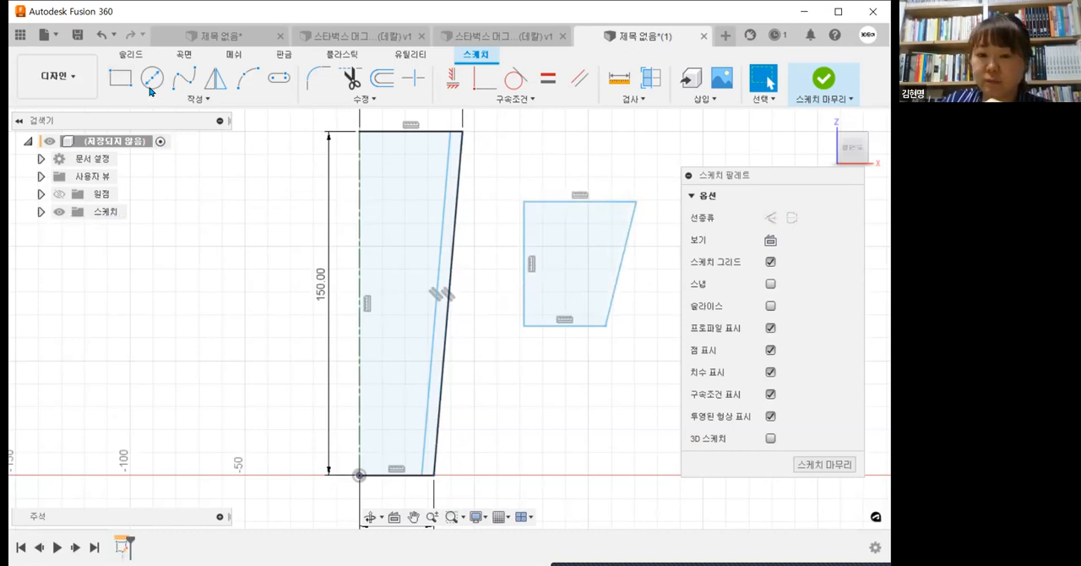
{"action": "left_click", "coordinate": [201, 99]}
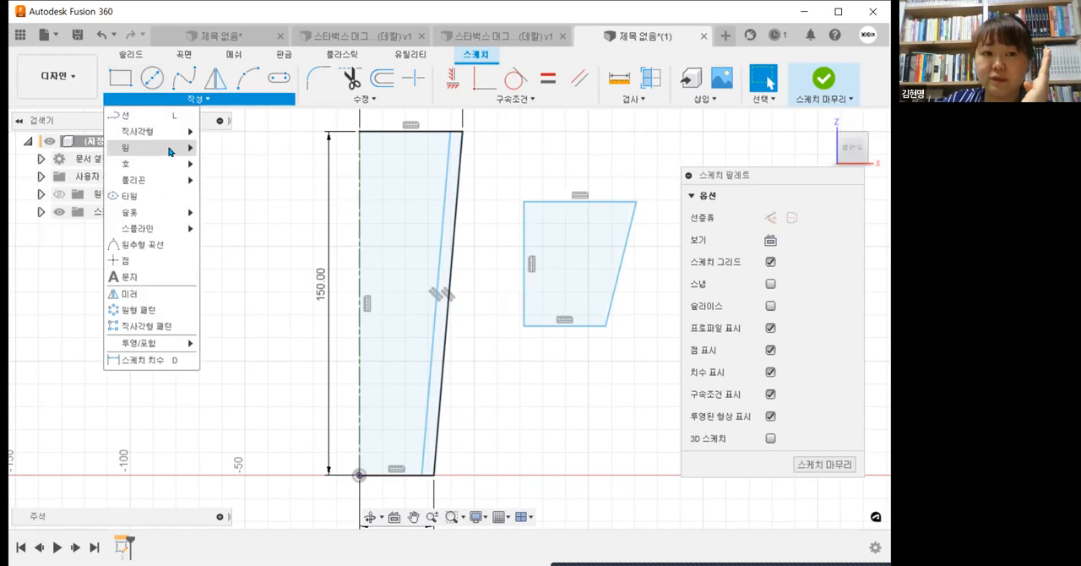
{"action": "left_click", "coordinate": [621, 202]}
{"action": "left_click", "coordinate": [594, 325]}
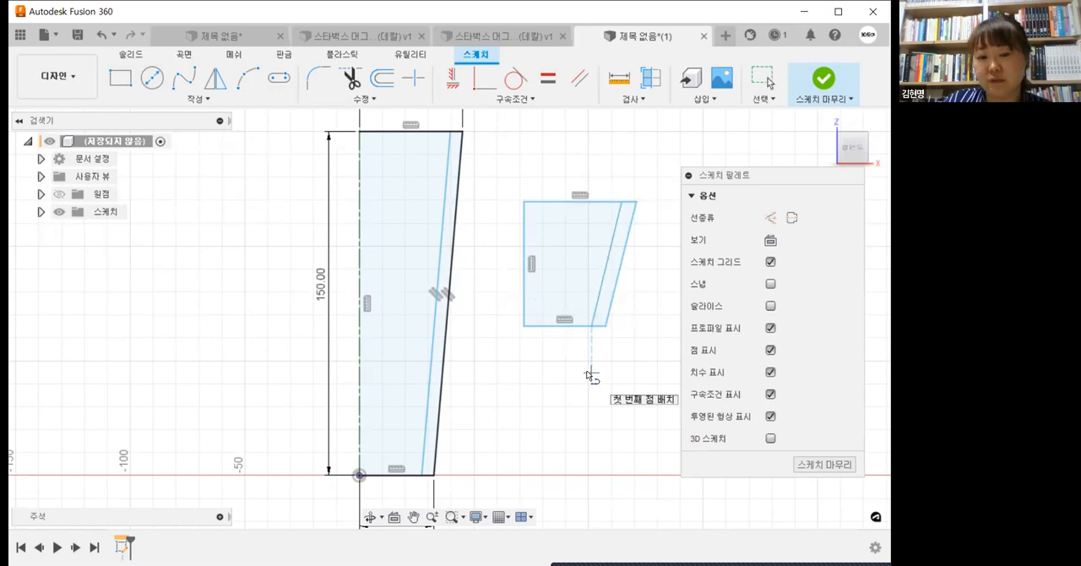
{"action": "key", "text": "Escape"}
Step: Apply a parallel constraint between the smaller shape's inner line and its sloped side
{"action": "left_click", "coordinate": [491, 99]}
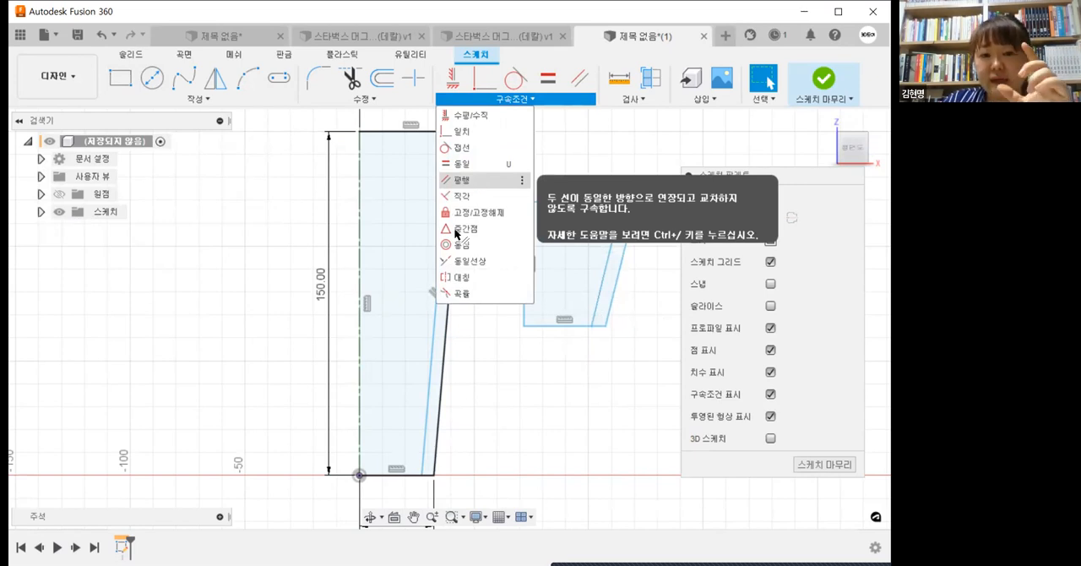
{"action": "left_click", "coordinate": [478, 181]}
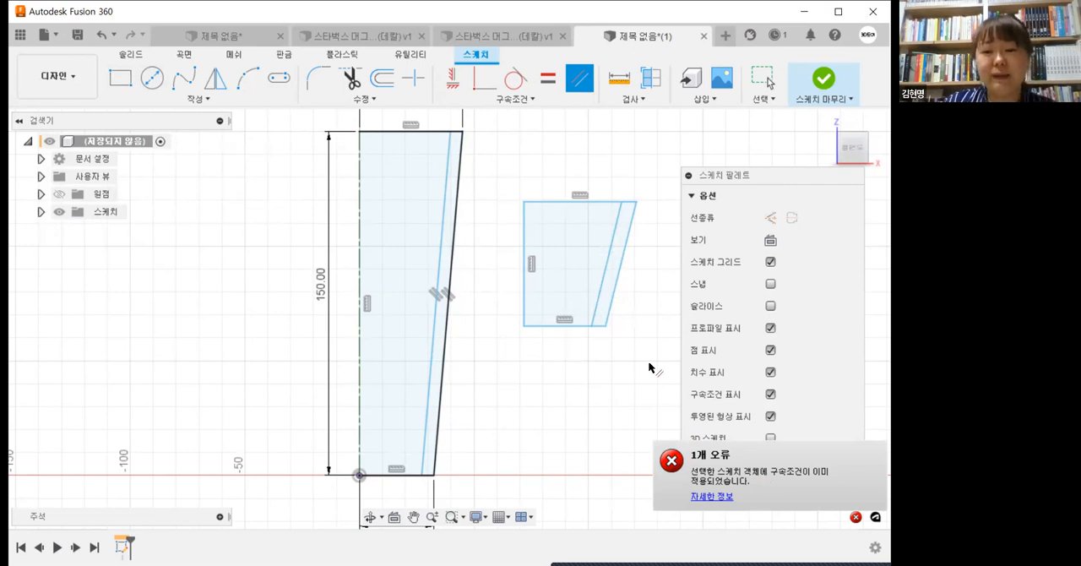
{"action": "left_click", "coordinate": [614, 297]}
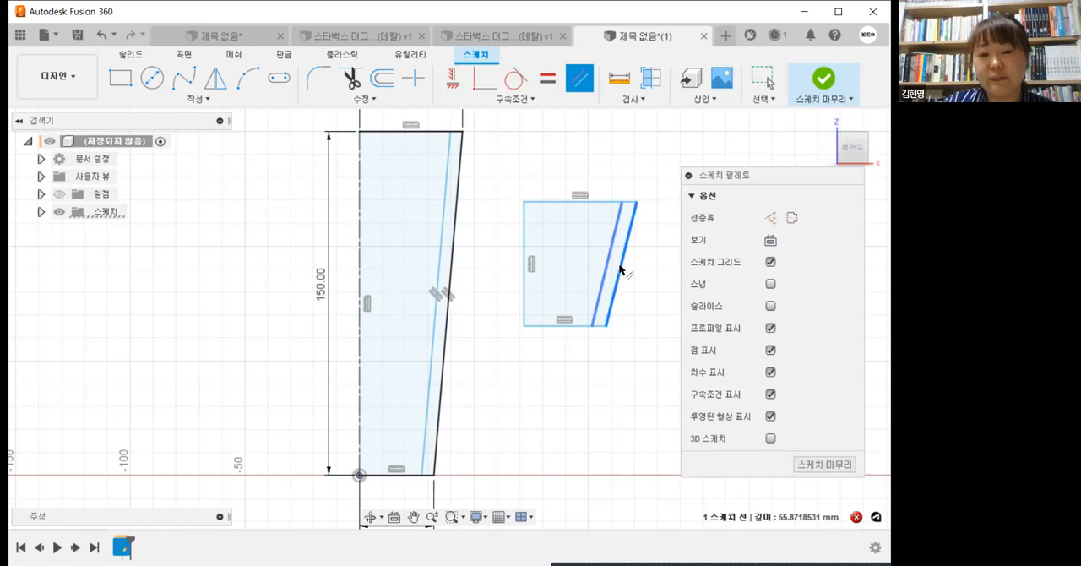
{"action": "key", "text": "Escape"}
Step: Dimension the distance between the mug profile's sloped side and its inner line at 4 mm
{"action": "middle_click_drag", "start_coordinate": [584, 394], "coordinate": [594, 409]}
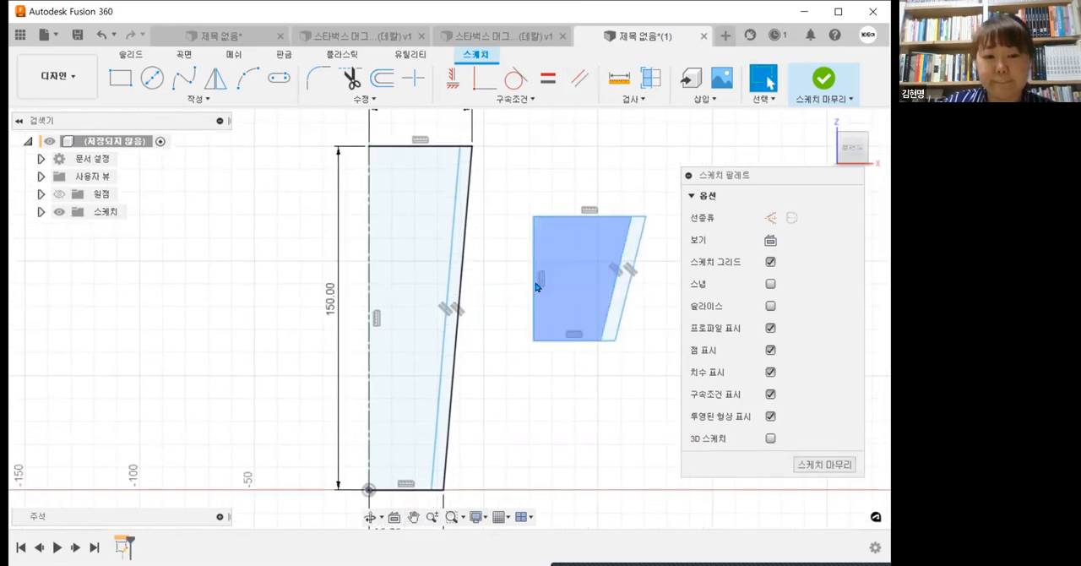
{"action": "left_click", "coordinate": [242, 103]}
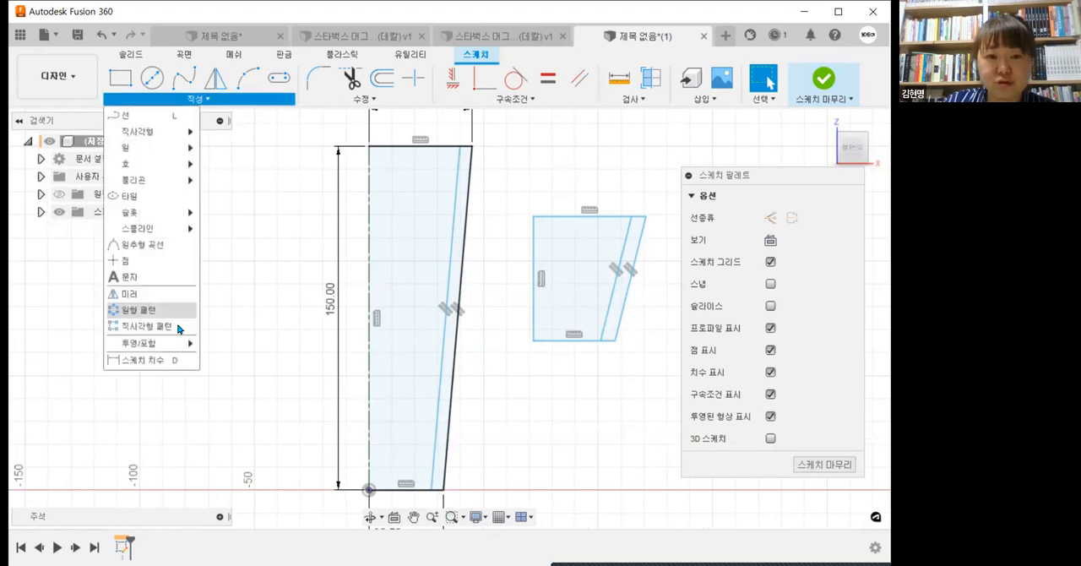
{"action": "left_click", "coordinate": [161, 362]}
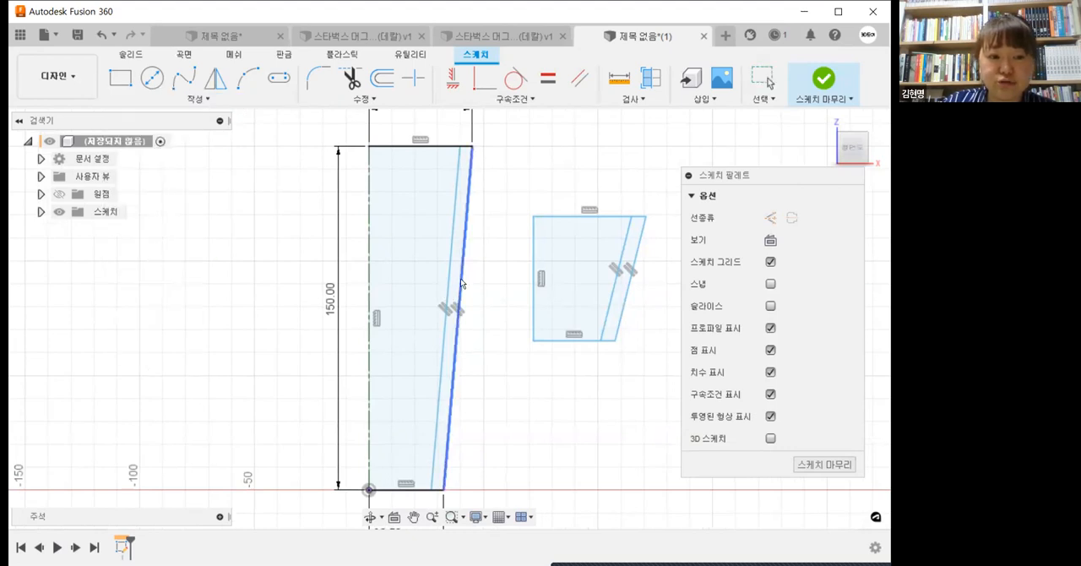
{"action": "left_click", "coordinate": [469, 248]}
{"action": "left_click", "coordinate": [500, 193]}
{"action": "type", "text": "4"}
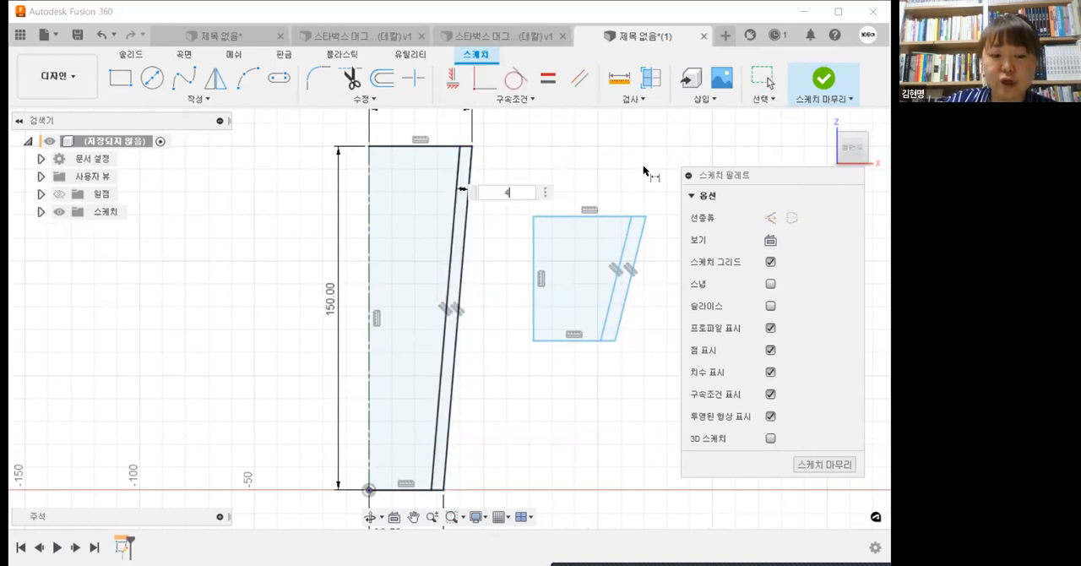
{"action": "key", "text": "Return"}
{"action": "scroll", "coordinate": [494, 181], "scroll_direction": "up", "scroll_amount": 2}
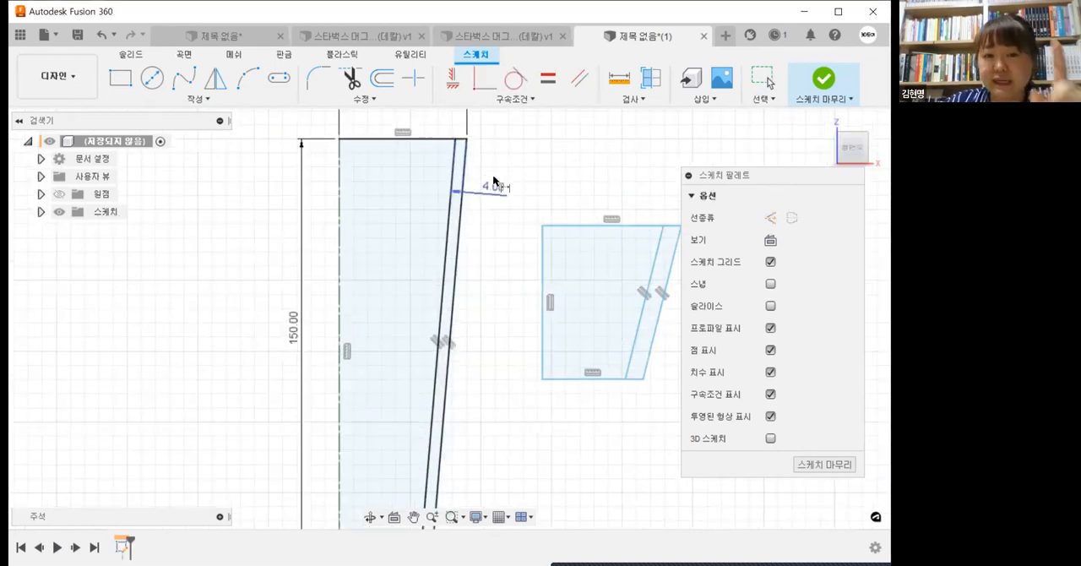
{"action": "scroll", "coordinate": [494, 180], "scroll_direction": "down", "scroll_amount": 2}
{"action": "middle_click_drag", "start_coordinate": [501, 146], "coordinate": [497, 206]}
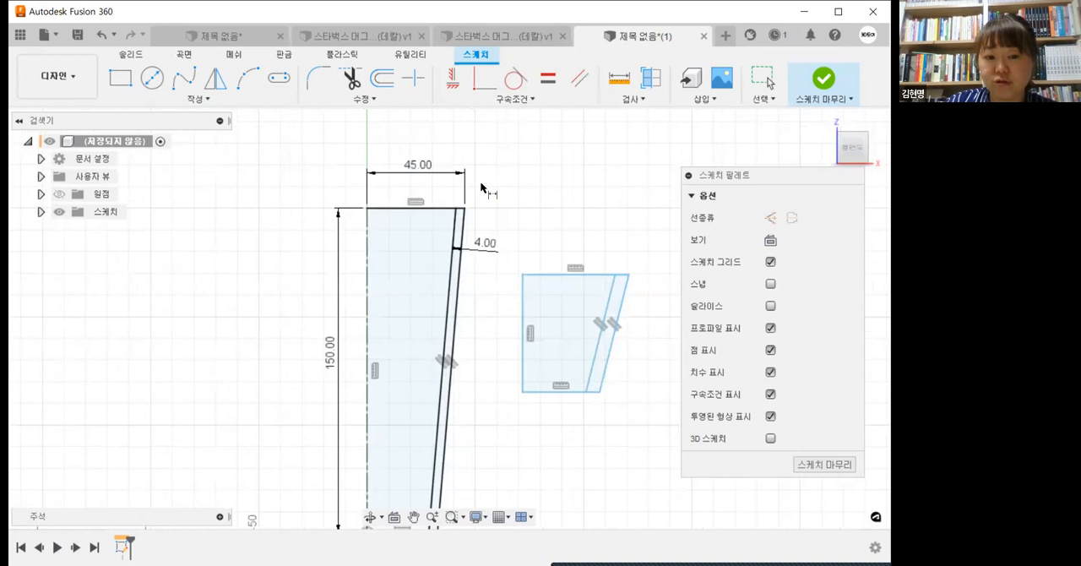
Step: Draw a small circle at the top end of the wall and make it tangent to the wall's inner line
{"action": "scroll", "coordinate": [482, 184], "scroll_direction": "up", "scroll_amount": 2}
{"action": "scroll", "coordinate": [460, 247], "scroll_direction": "up", "scroll_amount": 3}
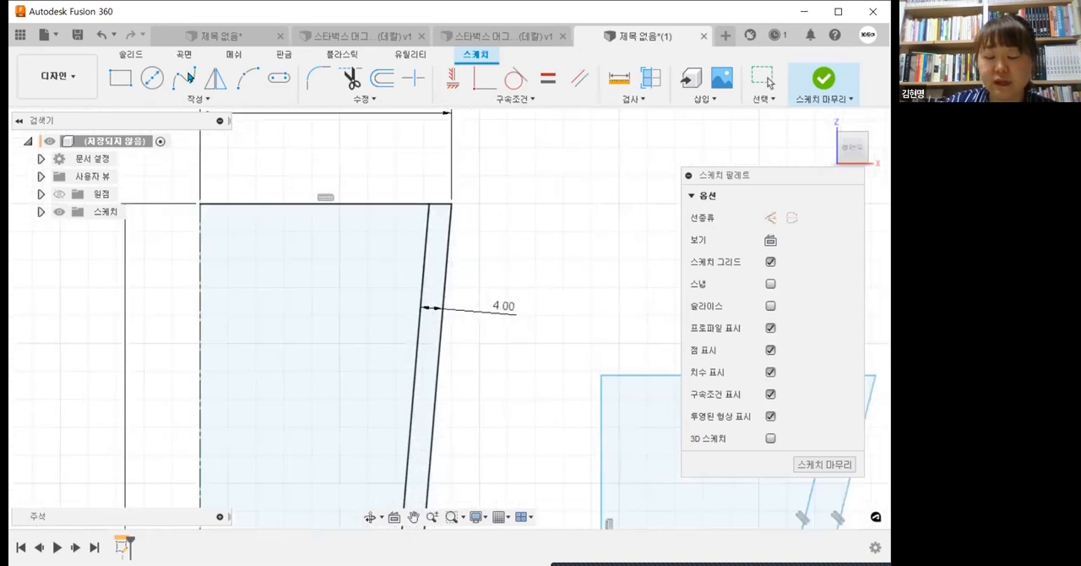
{"action": "key", "text": "c"}
{"action": "scroll", "coordinate": [437, 285], "scroll_direction": "up", "scroll_amount": 2}
{"action": "left_click", "coordinate": [430, 273]}
{"action": "left_click", "coordinate": [454, 292]}
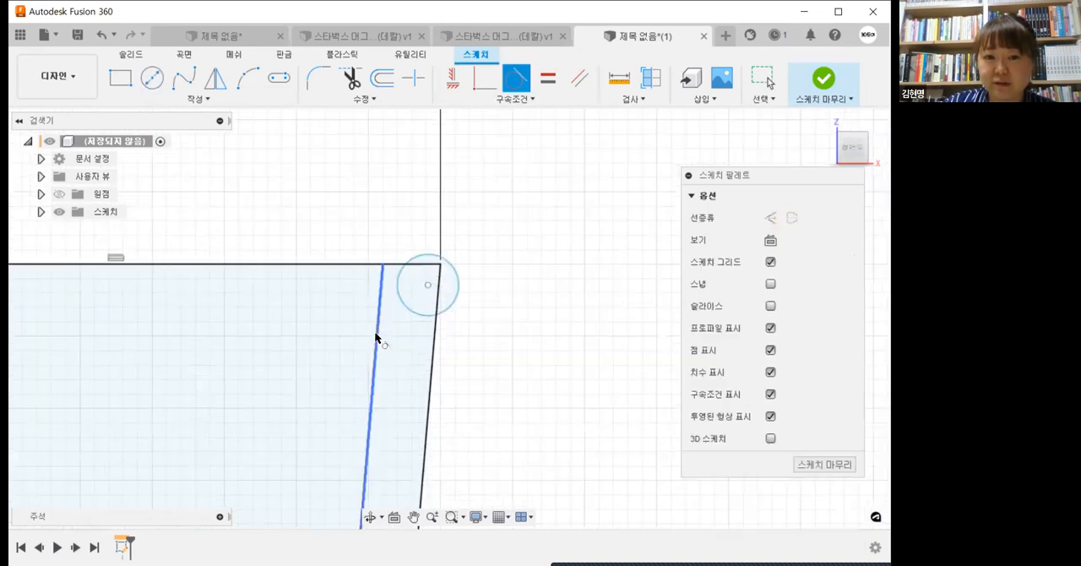
{"action": "left_click", "coordinate": [374, 331]}
{"action": "left_click", "coordinate": [402, 301]}
Step: Make the circle coincident with the top endpoint of the wall's inner line
{"action": "left_click", "coordinate": [485, 78]}
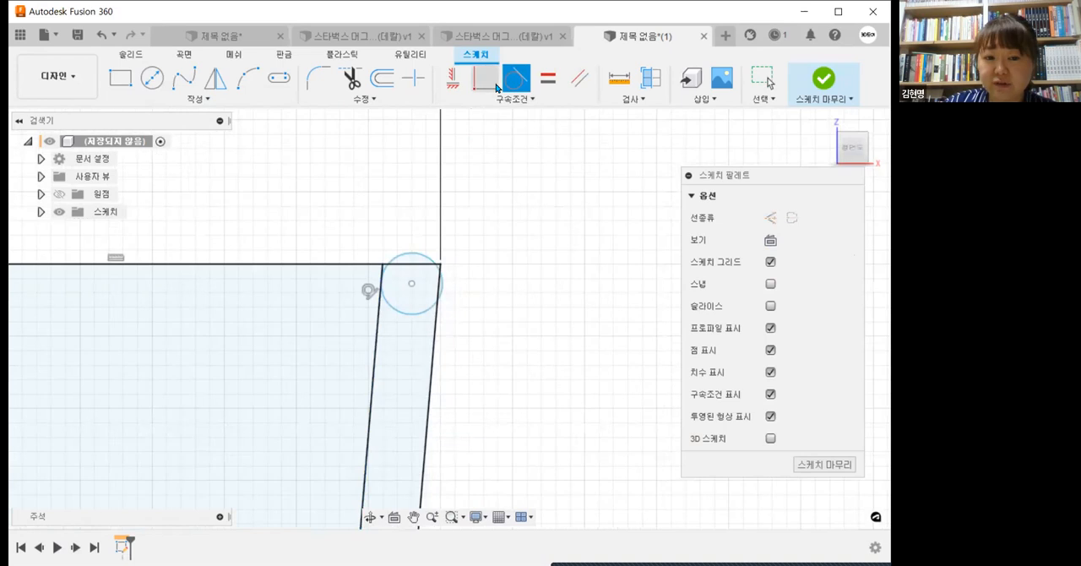
{"action": "left_click", "coordinate": [380, 265]}
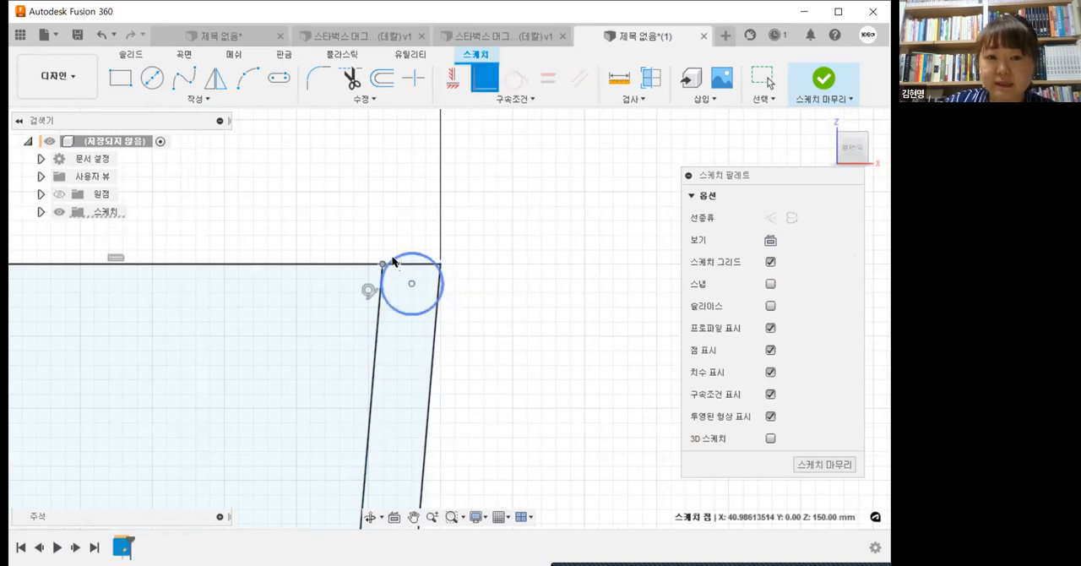
{"action": "left_click", "coordinate": [391, 257]}
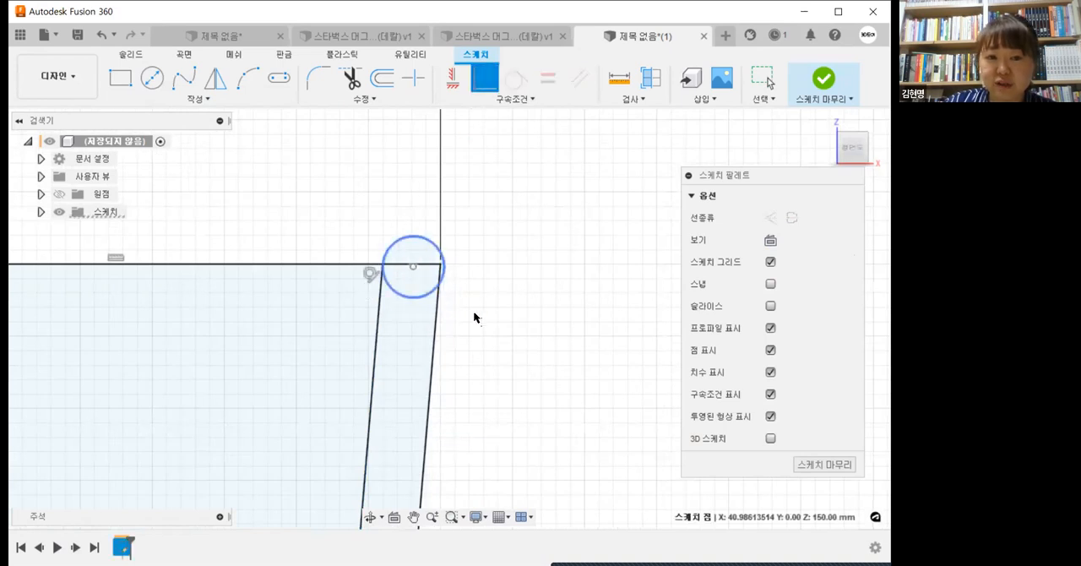
Step: Dimension the rim circle's diameter at 5 mm
{"action": "left_click", "coordinate": [431, 243]}
{"action": "left_click", "coordinate": [478, 250]}
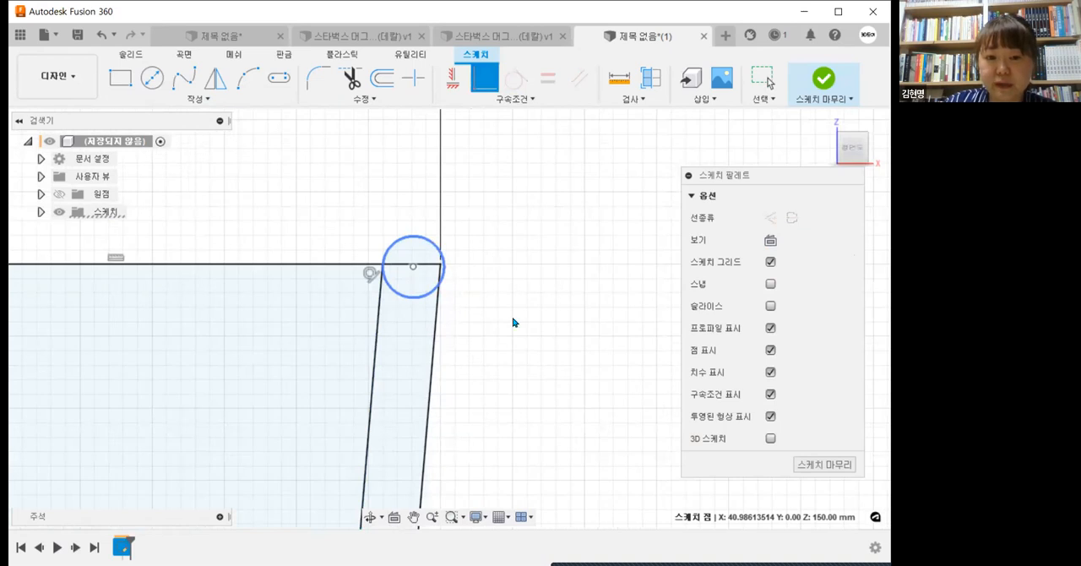
{"action": "type", "text": "5"}
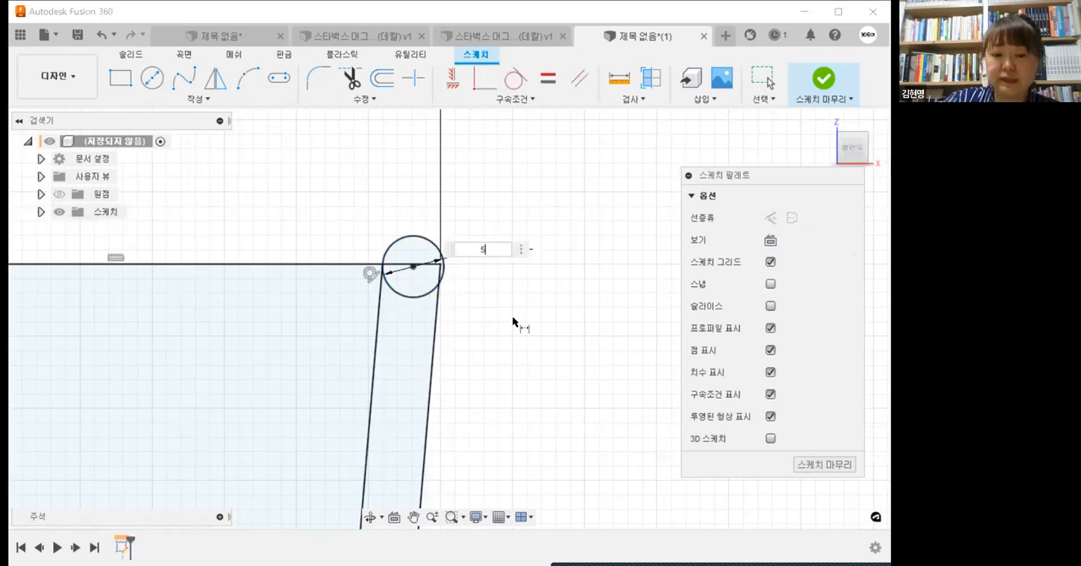
{"action": "key", "text": "Return"}
{"action": "key", "text": "Escape"}
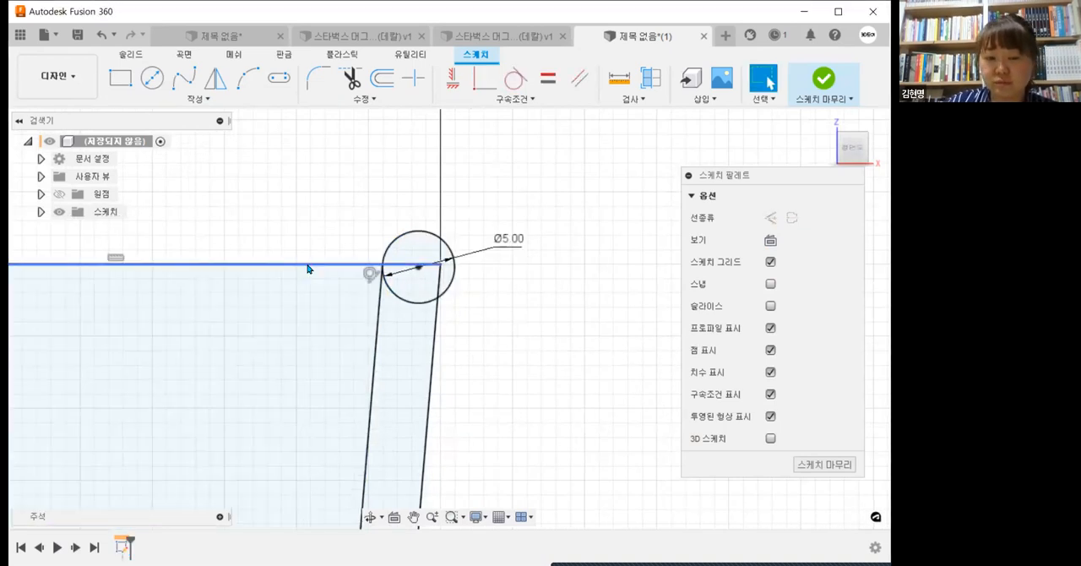
{"action": "left_click", "coordinate": [308, 268]}
{"action": "scroll", "coordinate": [578, 370], "scroll_direction": "down", "scroll_amount": 4}
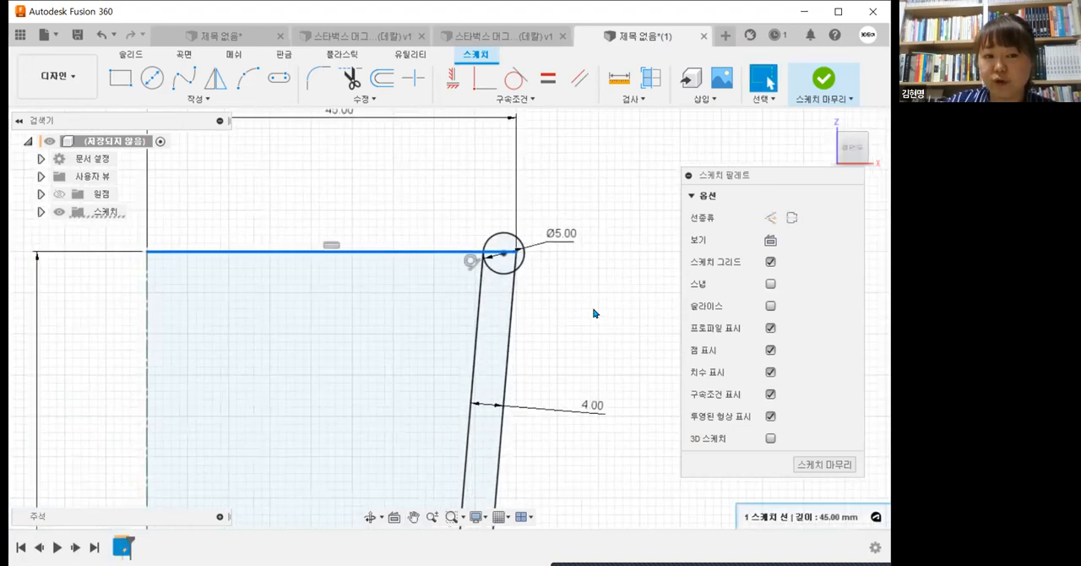
{"action": "key", "text": "Delete"}
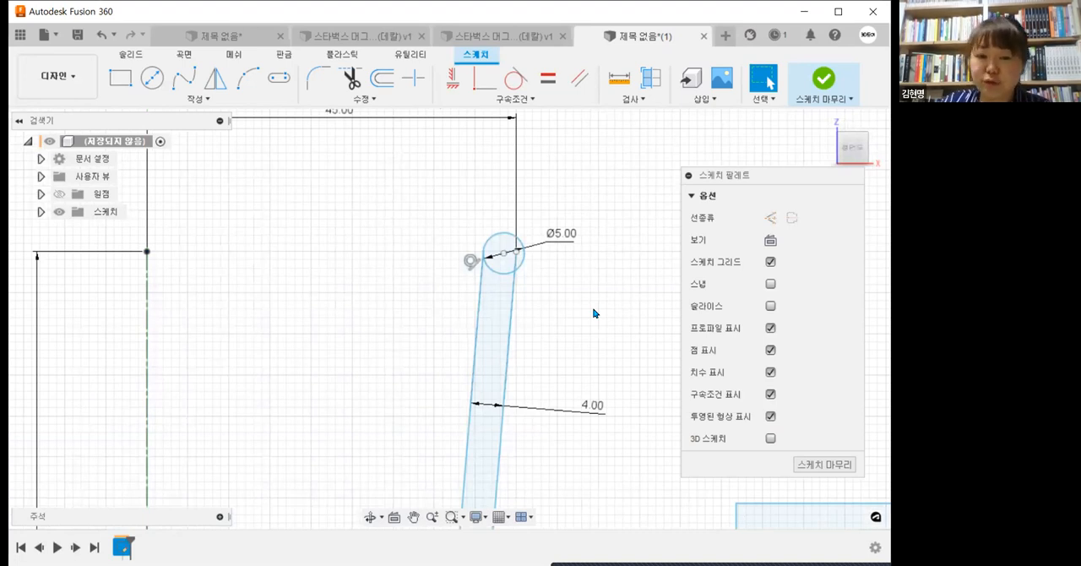
{"action": "key", "text": "ctrl+z"}
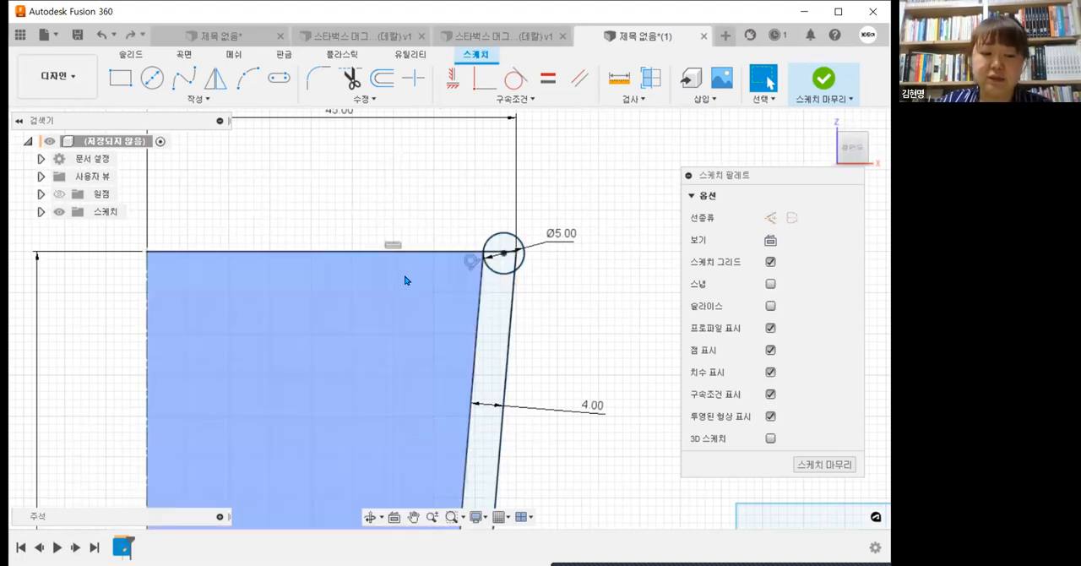
Step: Convert the mug profile's horizontal top line to a construction line
{"action": "left_click", "coordinate": [401, 252]}
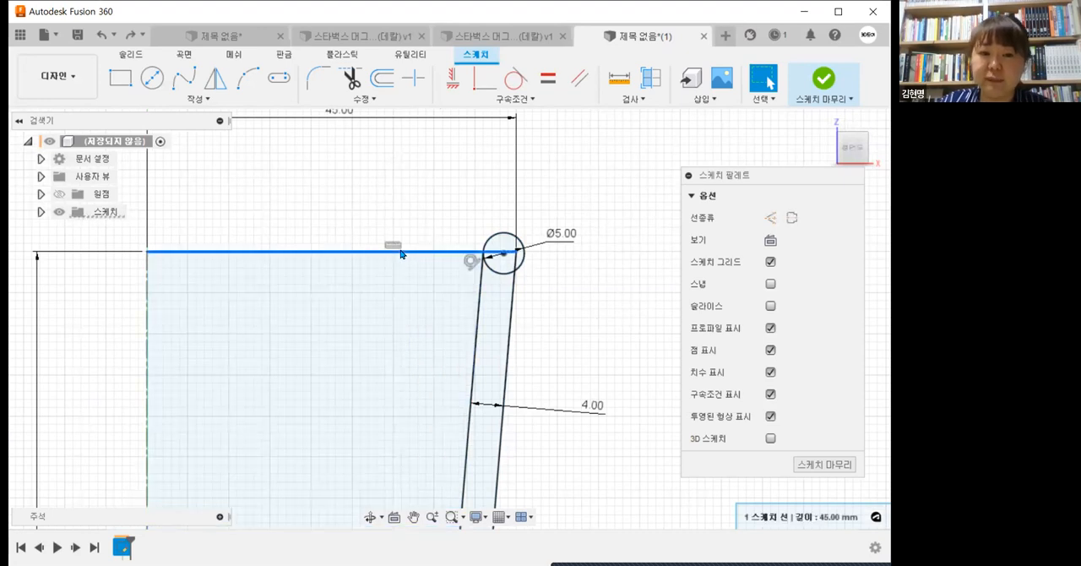
{"action": "left_click", "coordinate": [771, 218]}
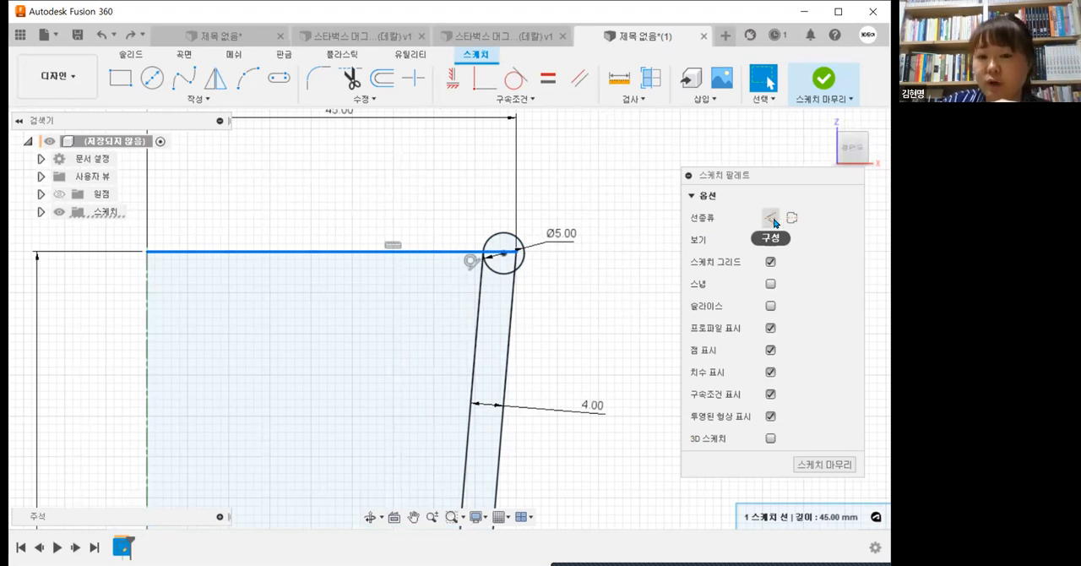
{"action": "left_click", "coordinate": [624, 322]}
{"action": "scroll", "coordinate": [623, 322], "scroll_direction": "down", "scroll_amount": 3}
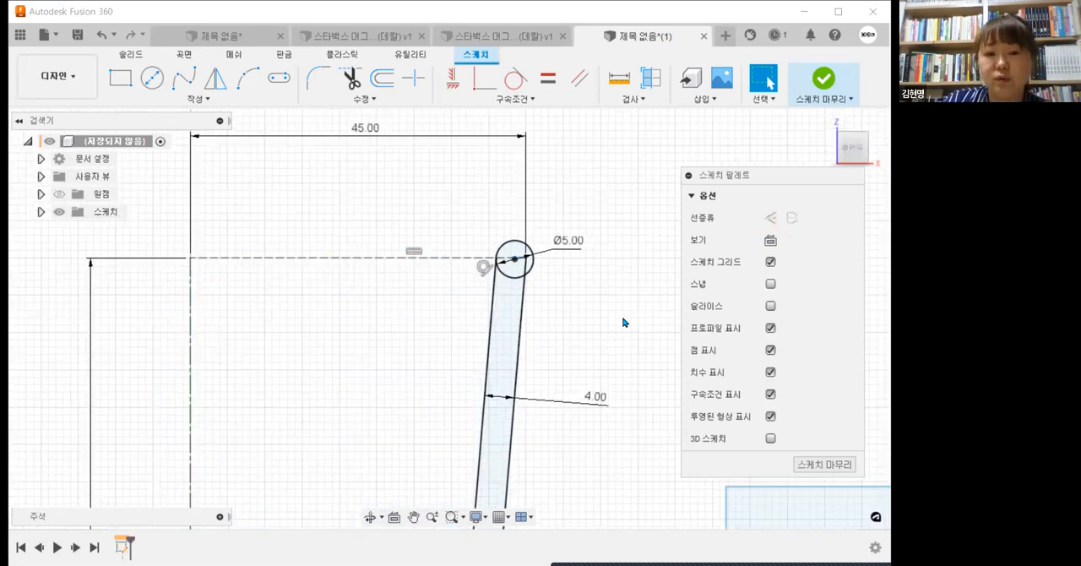
{"action": "scroll", "coordinate": [505, 201], "scroll_direction": "down", "scroll_amount": 1}
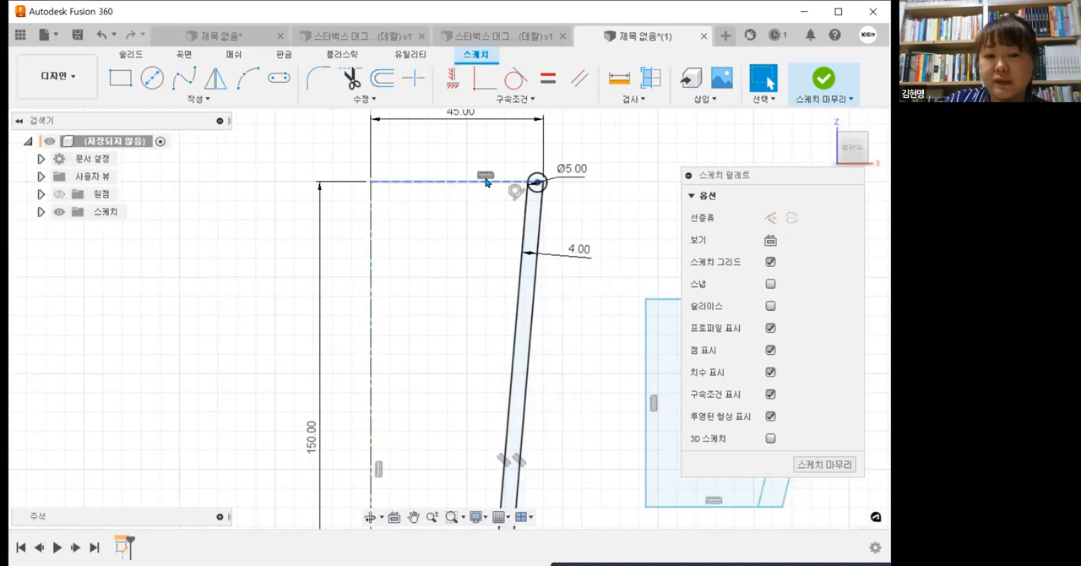
Step: Check the line types of the profile's vertical axis line and horizontal top line
{"action": "left_click", "coordinate": [486, 181]}
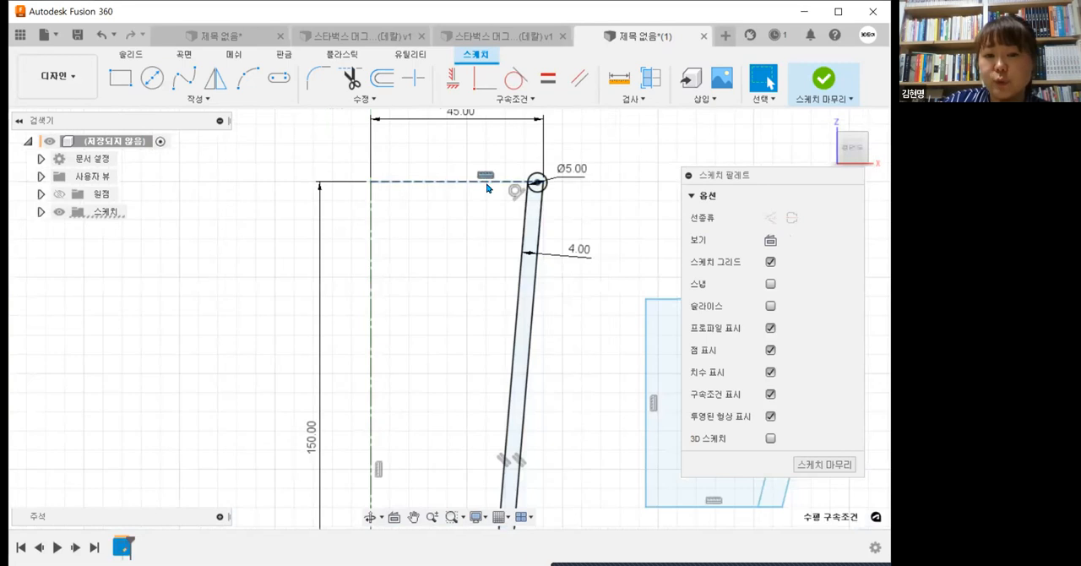
{"action": "left_click", "coordinate": [369, 285]}
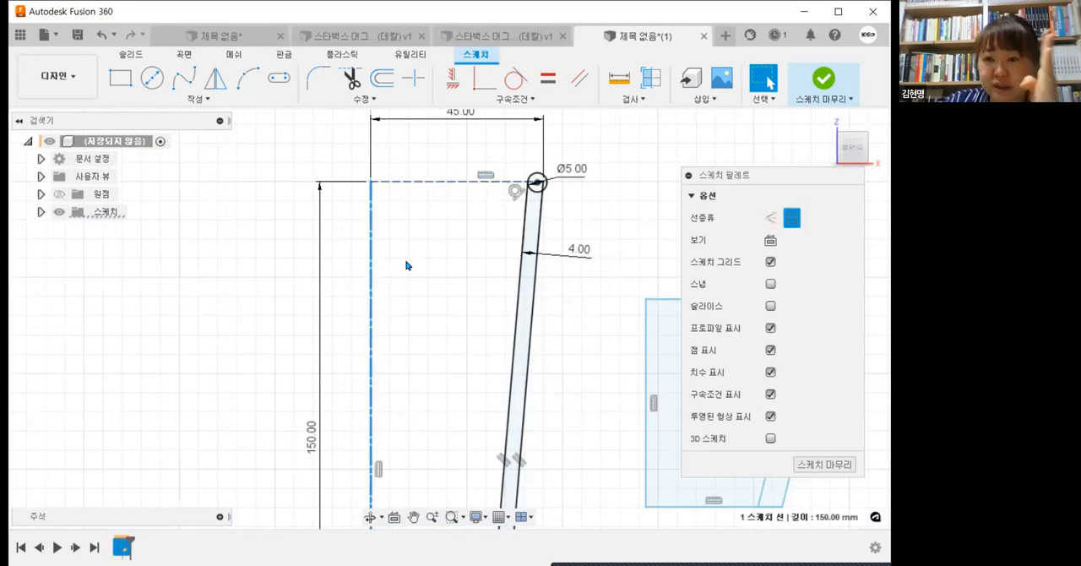
{"action": "left_click", "coordinate": [406, 265]}
{"action": "left_click", "coordinate": [444, 181]}
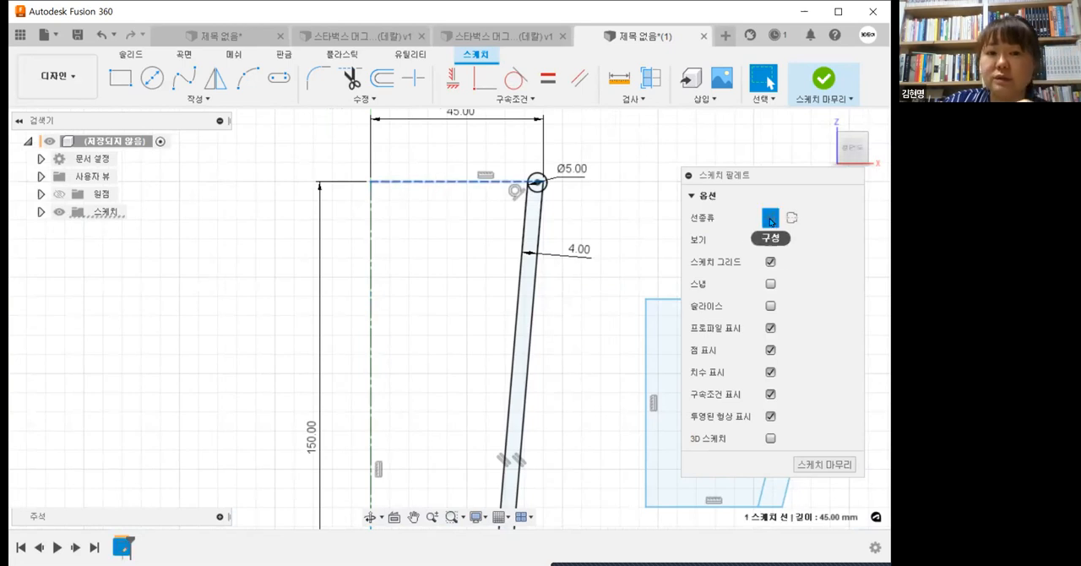
{"action": "middle_click_drag", "start_coordinate": [614, 356], "coordinate": [550, 244]}
{"action": "left_click", "coordinate": [555, 258]}
Step: Draw a horizontal line about 11 mm above the base, from the wall's outer line to the vertical centerline
{"action": "scroll", "coordinate": [554, 259], "scroll_direction": "down", "scroll_amount": 5}
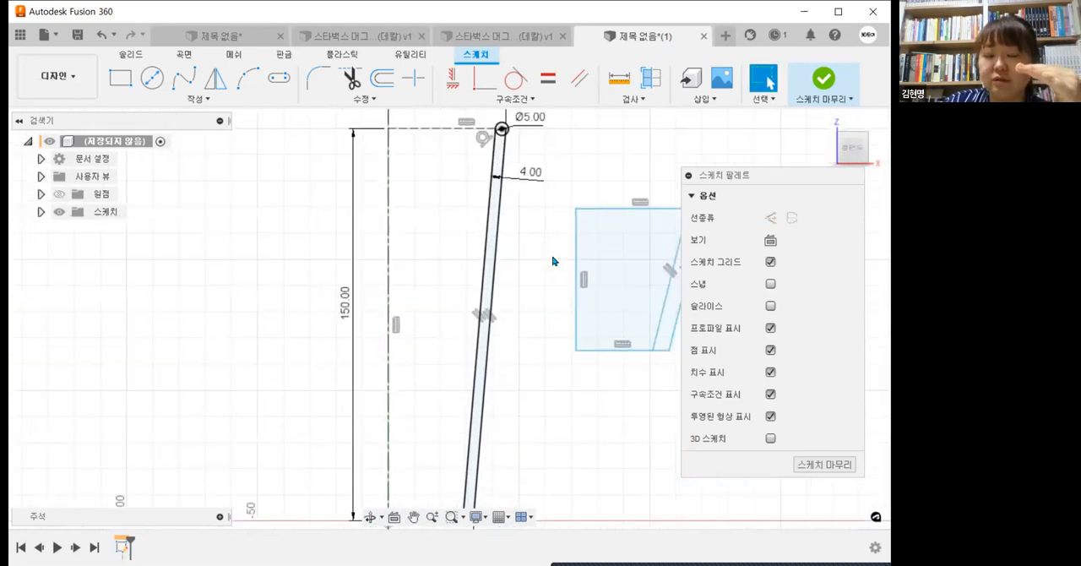
{"action": "middle_click_drag", "start_coordinate": [548, 284], "coordinate": [534, 266]}
{"action": "scroll", "coordinate": [460, 463], "scroll_direction": "up", "scroll_amount": 5}
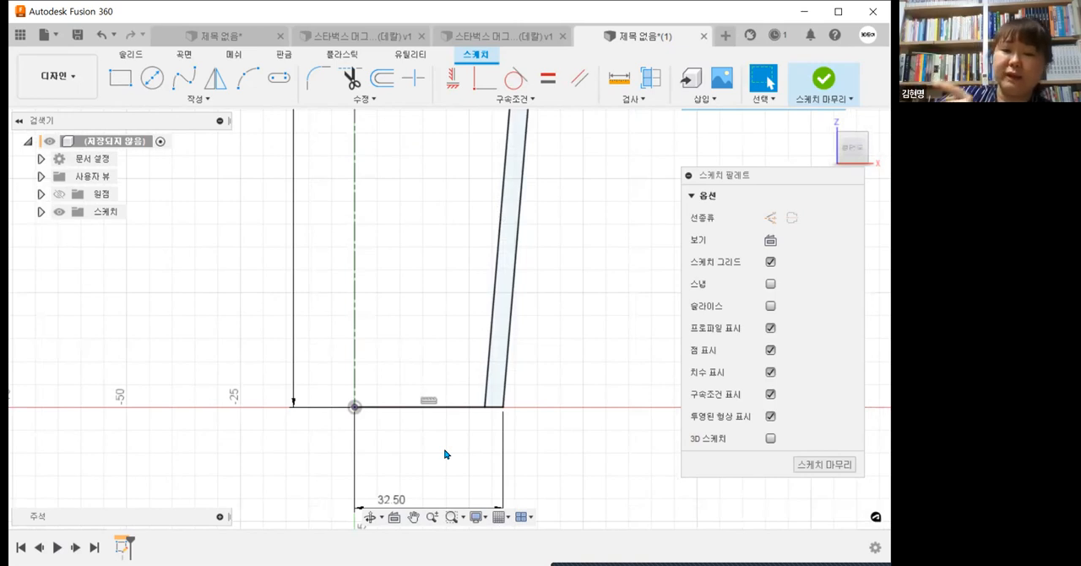
{"action": "left_click", "coordinate": [178, 100]}
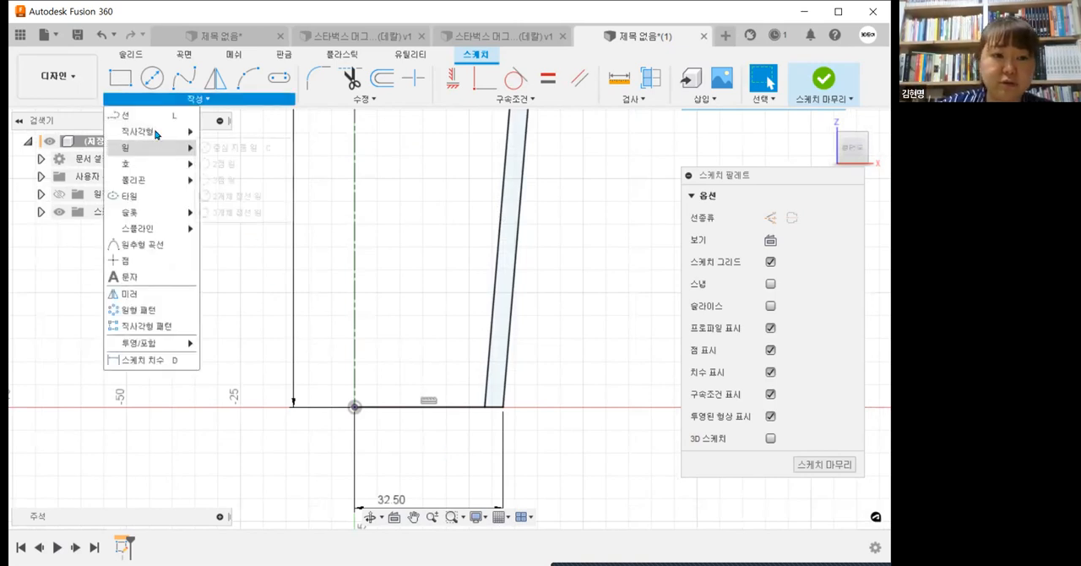
{"action": "left_click", "coordinate": [153, 119]}
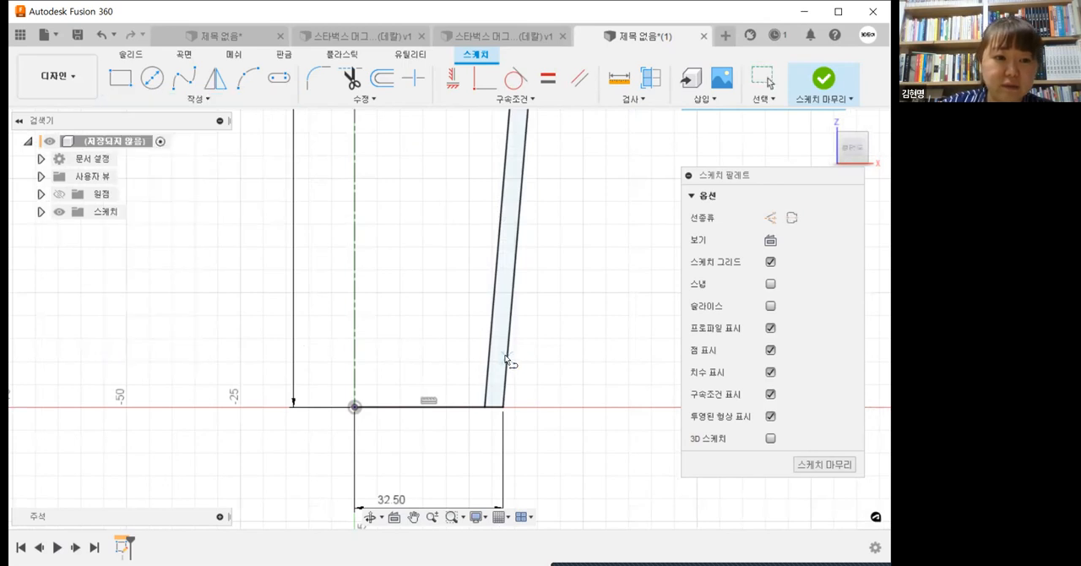
{"action": "left_click", "coordinate": [507, 356]}
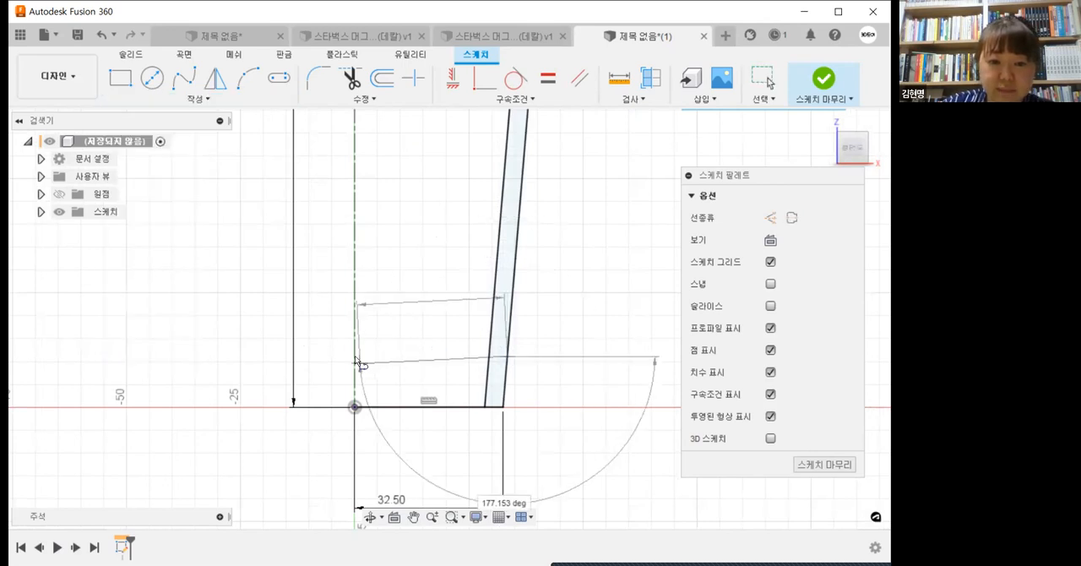
{"action": "left_click", "coordinate": [365, 363]}
{"action": "key", "text": "Escape"}
{"action": "left_click", "coordinate": [405, 376]}
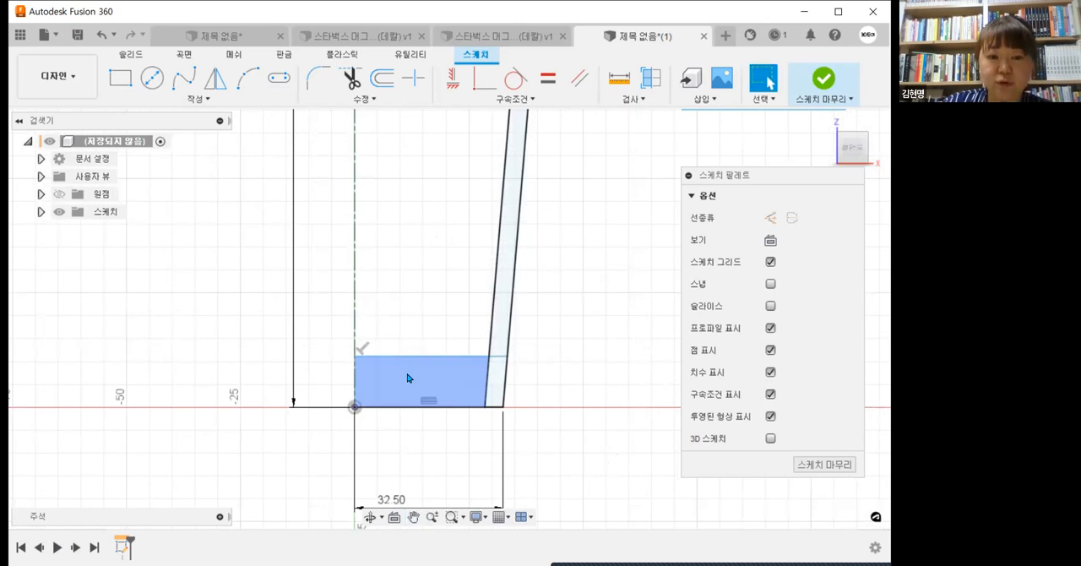
Step: Draw a rectangle about 5.5 mm tall from the origin along the base, and attach its outer lower corner to the inner wall line's bottom endpoint
{"action": "scroll", "coordinate": [407, 377], "scroll_direction": "up", "scroll_amount": 1}
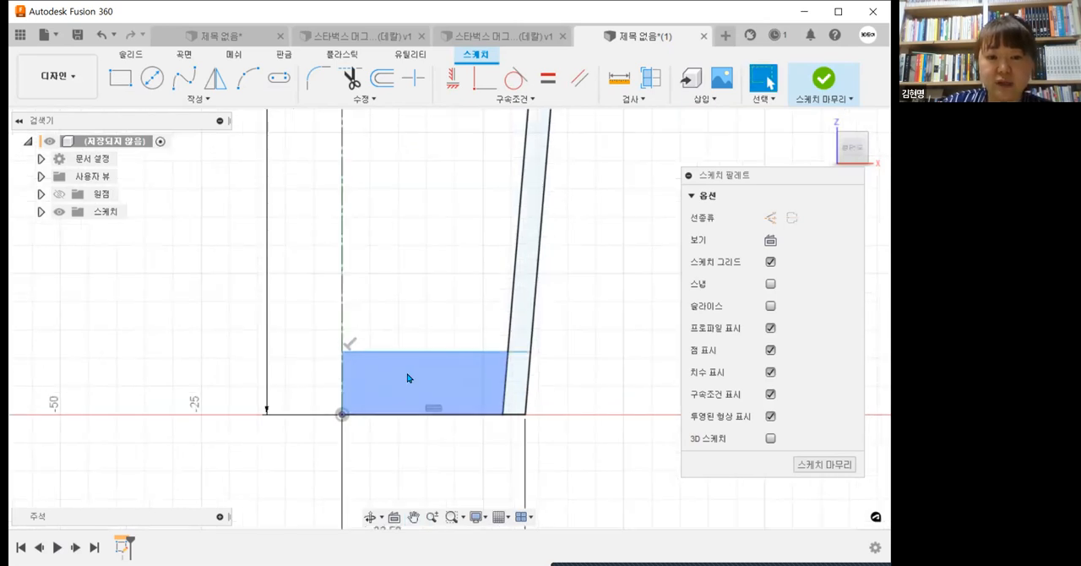
{"action": "left_click", "coordinate": [126, 84]}
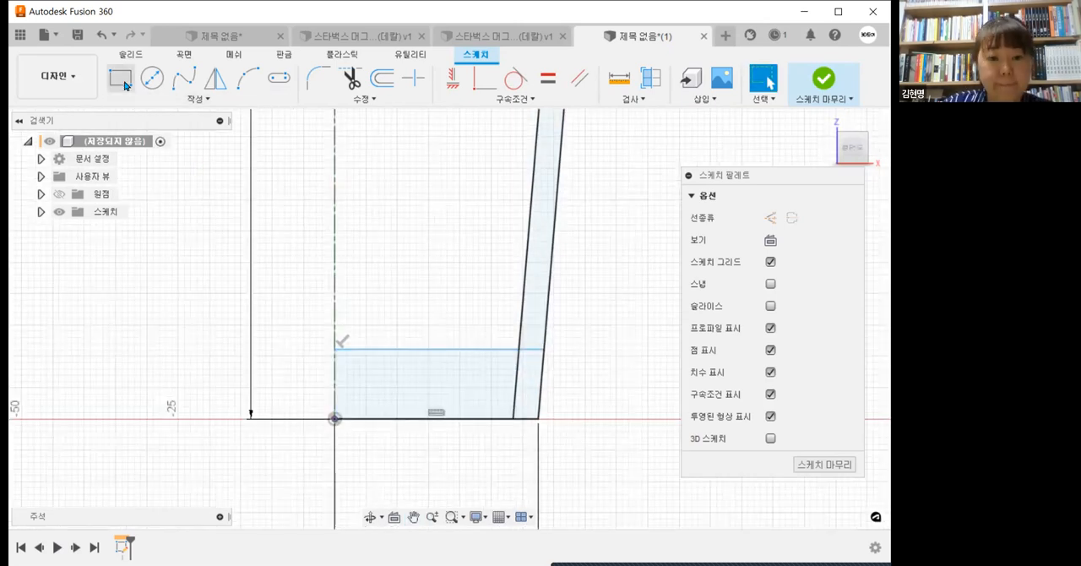
{"action": "left_click", "coordinate": [335, 419]}
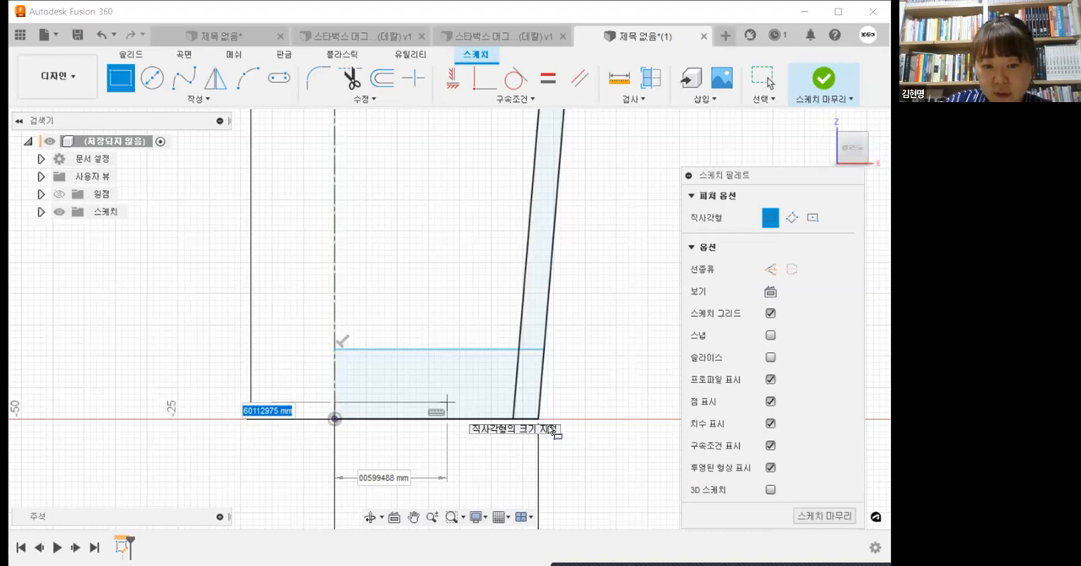
{"action": "scroll", "coordinate": [544, 354], "scroll_direction": "up", "scroll_amount": 3}
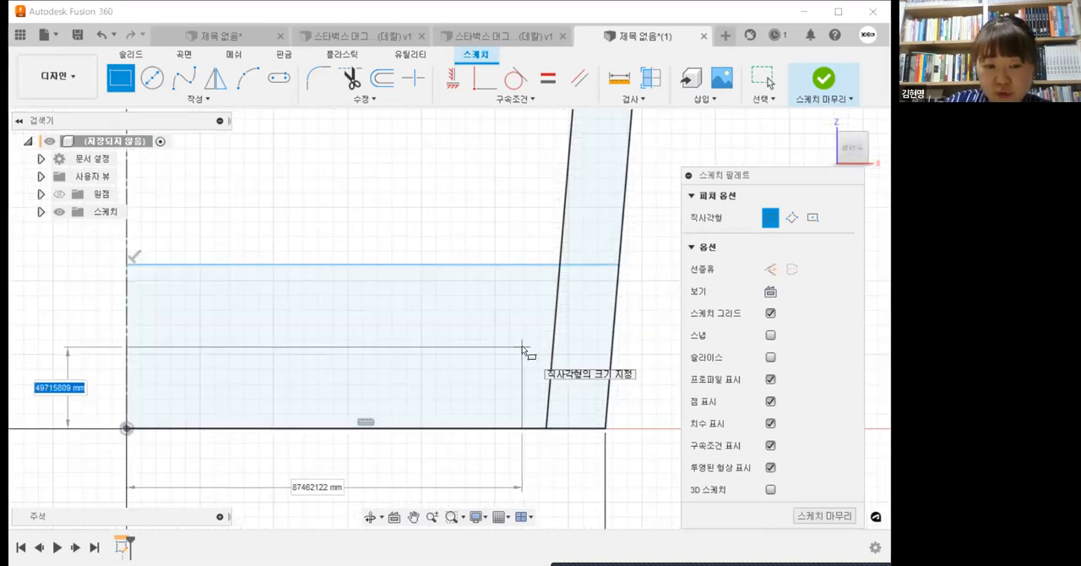
{"action": "left_click", "coordinate": [523, 348]}
{"action": "scroll", "coordinate": [494, 417], "scroll_direction": "down", "scroll_amount": 2}
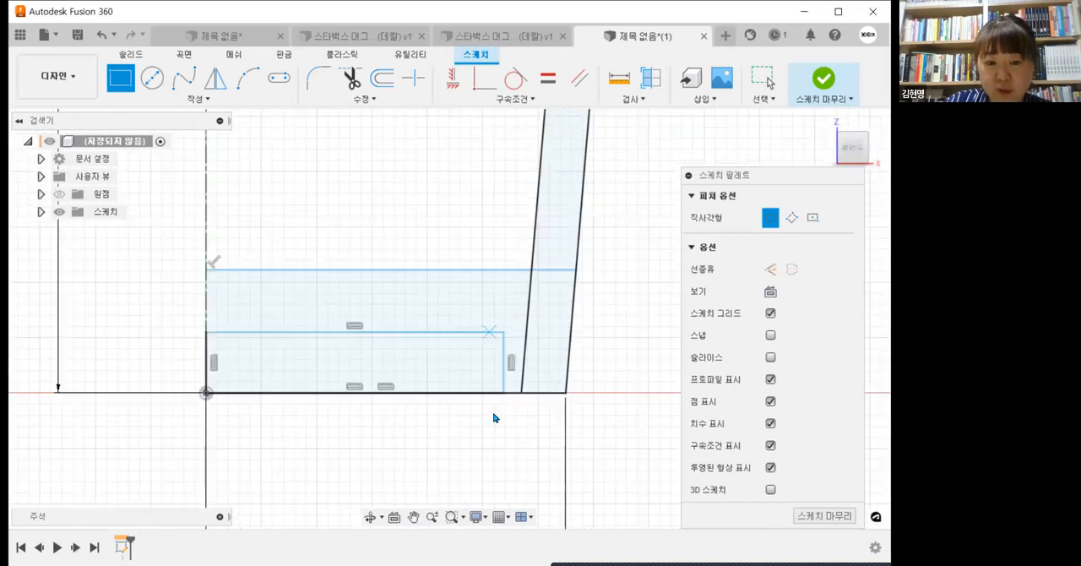
{"action": "left_click", "coordinate": [517, 393]}
{"action": "key", "text": "Escape"}
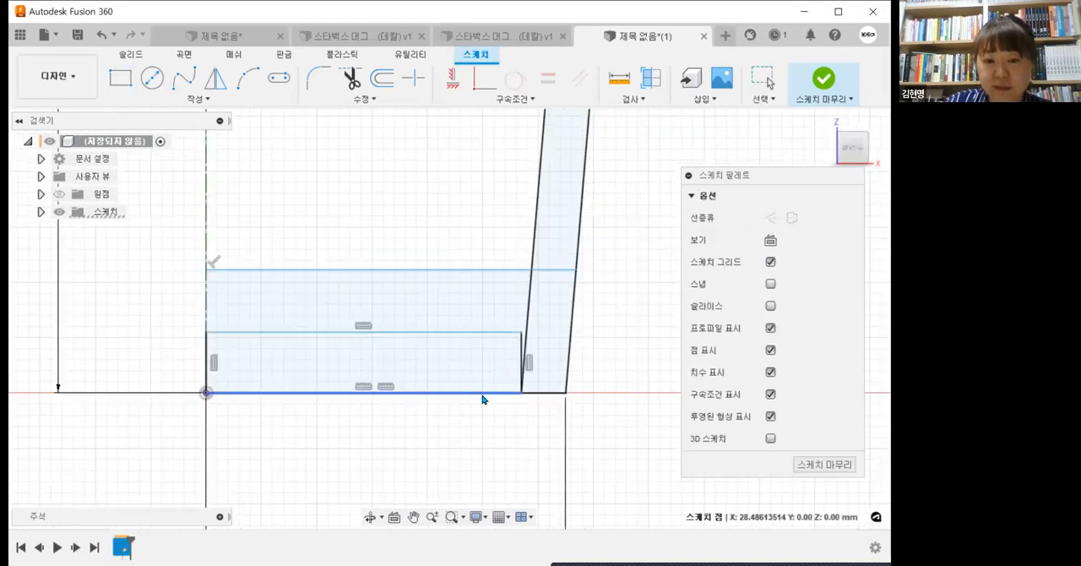
Step: Dimension the height of the base rectangle at 2 mm
{"action": "left_click", "coordinate": [311, 398]}
{"action": "left_click", "coordinate": [312, 334]}
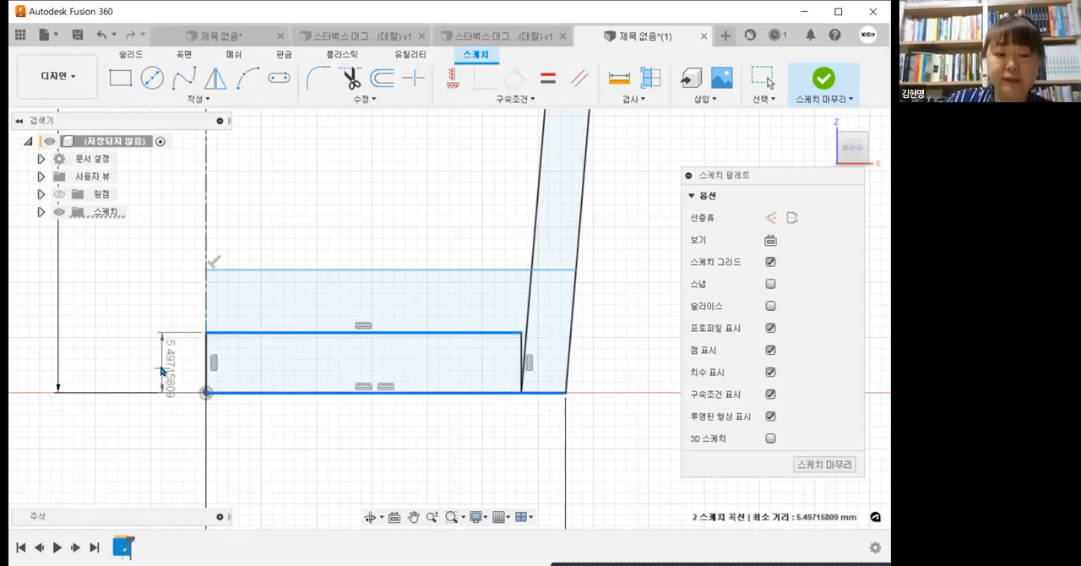
{"action": "left_click", "coordinate": [161, 370]}
{"action": "type", "text": "2"}
{"action": "key", "text": "Return"}
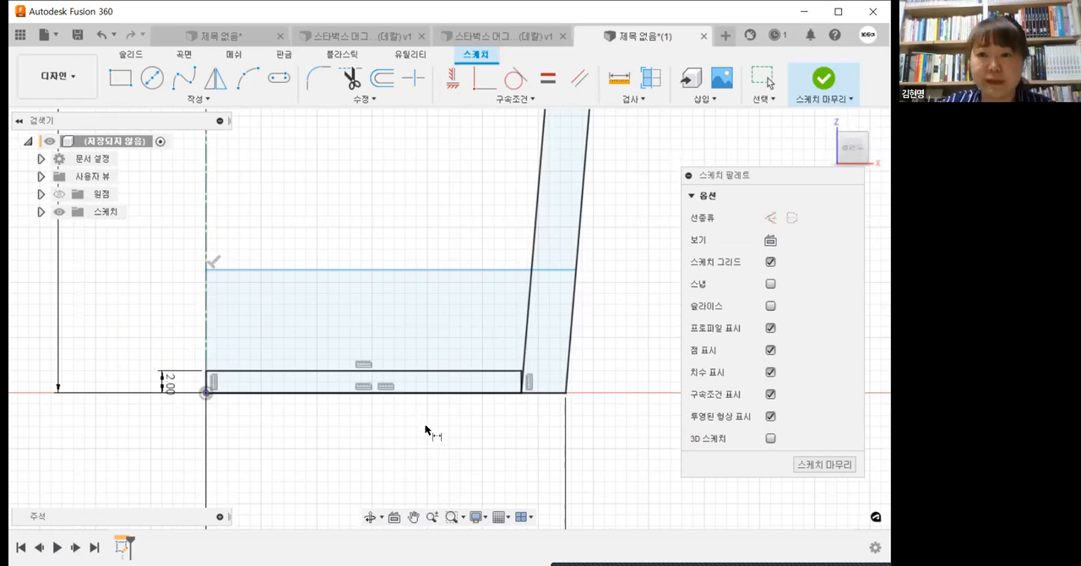
{"action": "scroll", "coordinate": [422, 419], "scroll_direction": "down", "scroll_amount": 2}
{"action": "scroll", "coordinate": [405, 481], "scroll_direction": "down", "scroll_amount": 3}
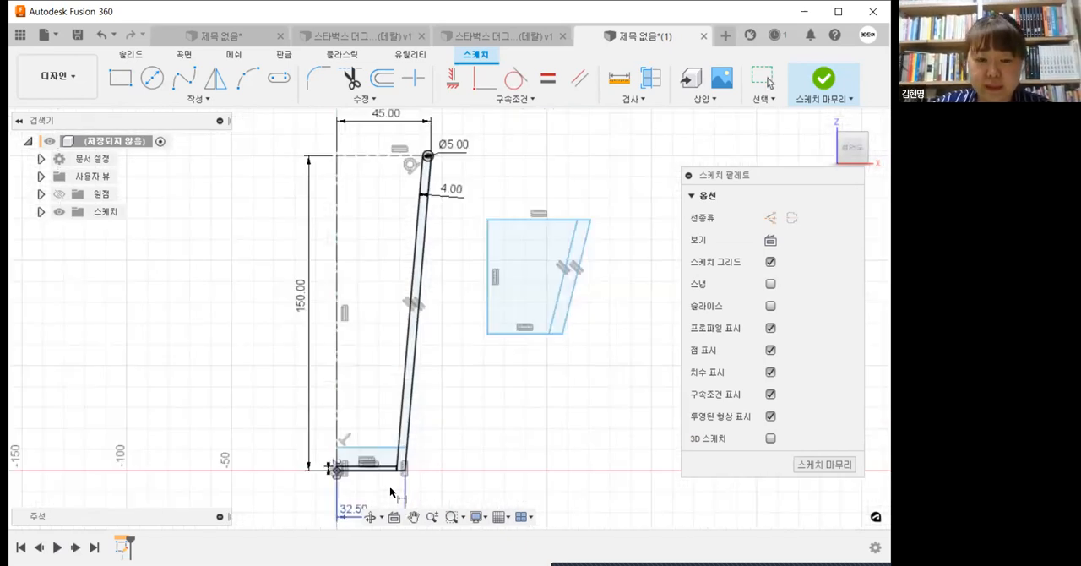
Step: Dimension the distance between the base rectangle's top edge and the horizontal line above it at 4 mm
{"action": "scroll", "coordinate": [321, 394], "scroll_direction": "up", "scroll_amount": 3}
{"action": "left_click", "coordinate": [380, 391]}
{"action": "left_click", "coordinate": [397, 350], "text": "shift"}
{"action": "key", "text": "d"}
{"action": "left_click", "coordinate": [569, 377]}
{"action": "type", "text": "4"}
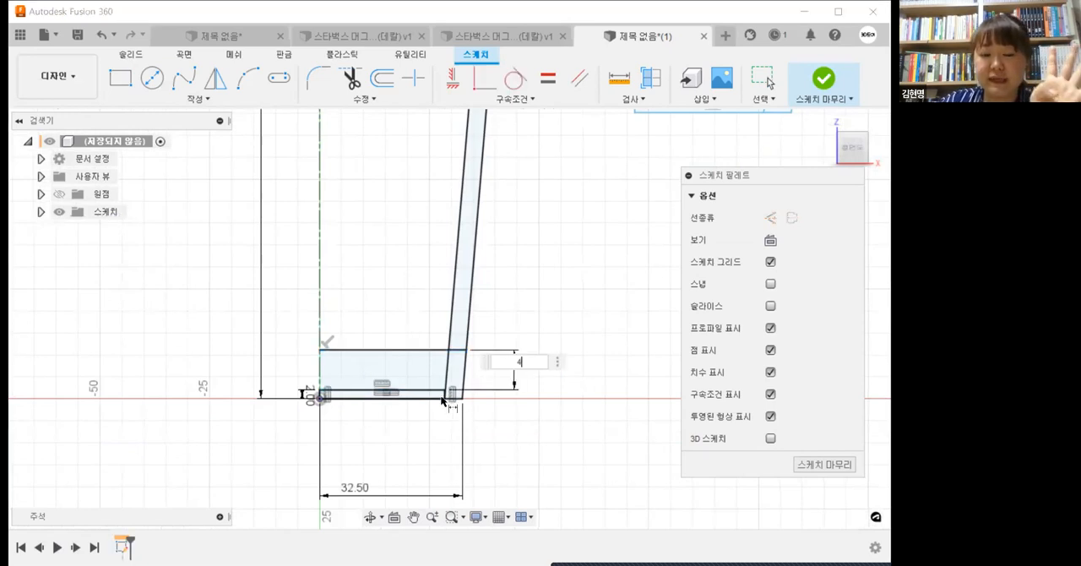
{"action": "key", "text": "Return"}
Step: Undo the last value change on the distance between the rectangle and the horizontal line
{"action": "scroll", "coordinate": [443, 397], "scroll_direction": "up", "scroll_amount": 3}
{"action": "key", "text": "Escape"}
{"action": "key", "text": "ctrl+z"}
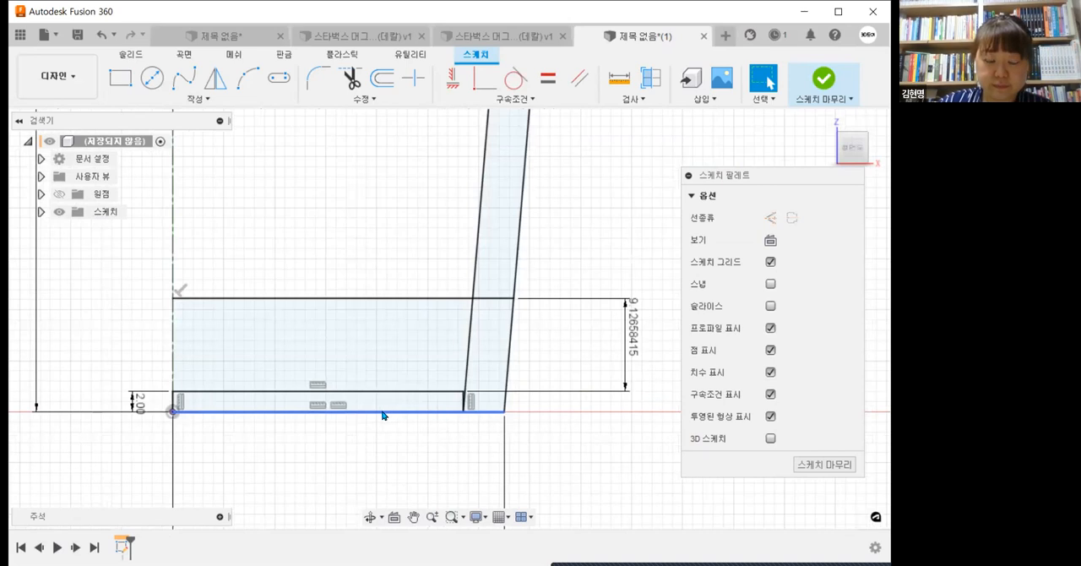
Step: Examine the base corner where the recess rectangle meets the sloped inner wall line, along with the whole half-profile
{"action": "scroll", "coordinate": [460, 397], "scroll_direction": "up", "scroll_amount": 3}
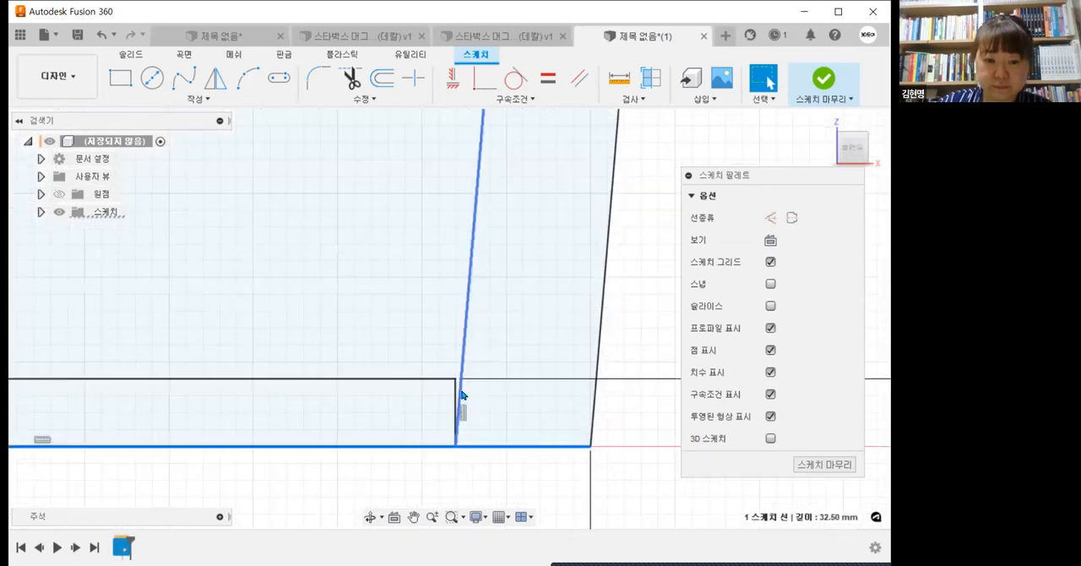
{"action": "scroll", "coordinate": [461, 397], "scroll_direction": "down", "scroll_amount": 3}
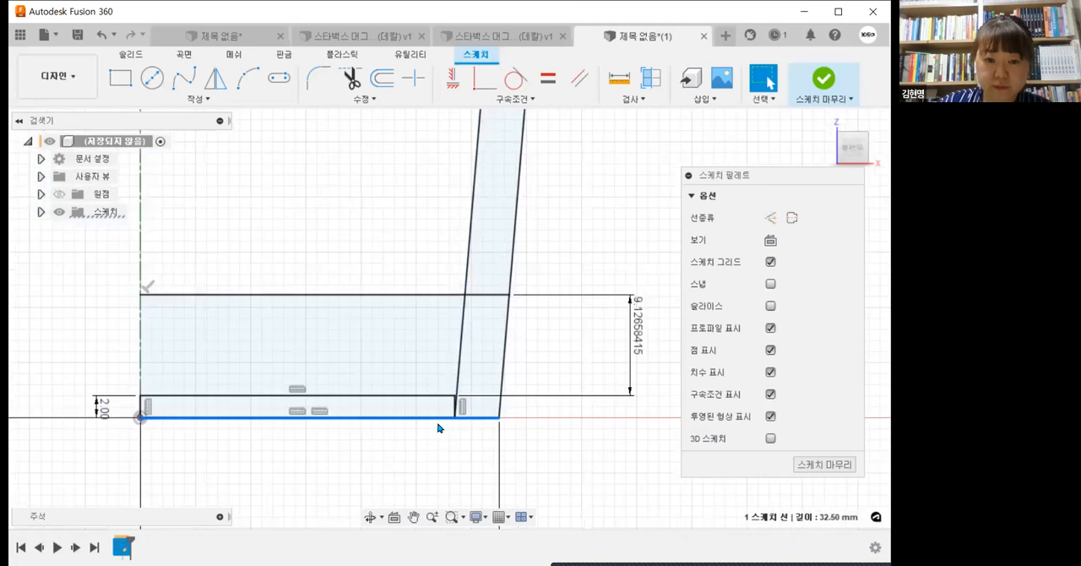
{"action": "scroll", "coordinate": [369, 429], "scroll_direction": "up", "scroll_amount": 1}
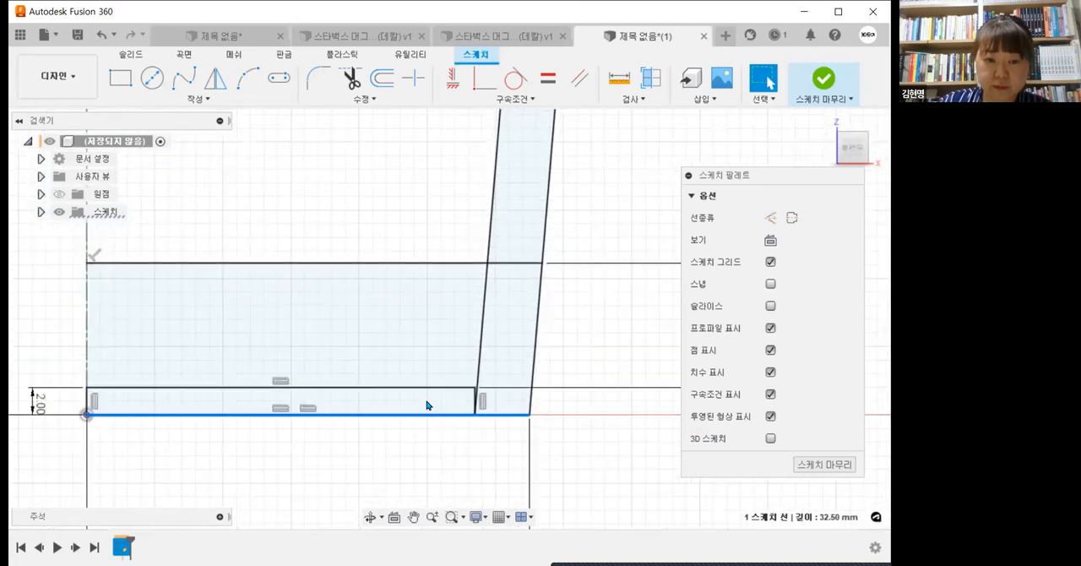
{"action": "scroll", "coordinate": [473, 402], "scroll_direction": "up", "scroll_amount": 2}
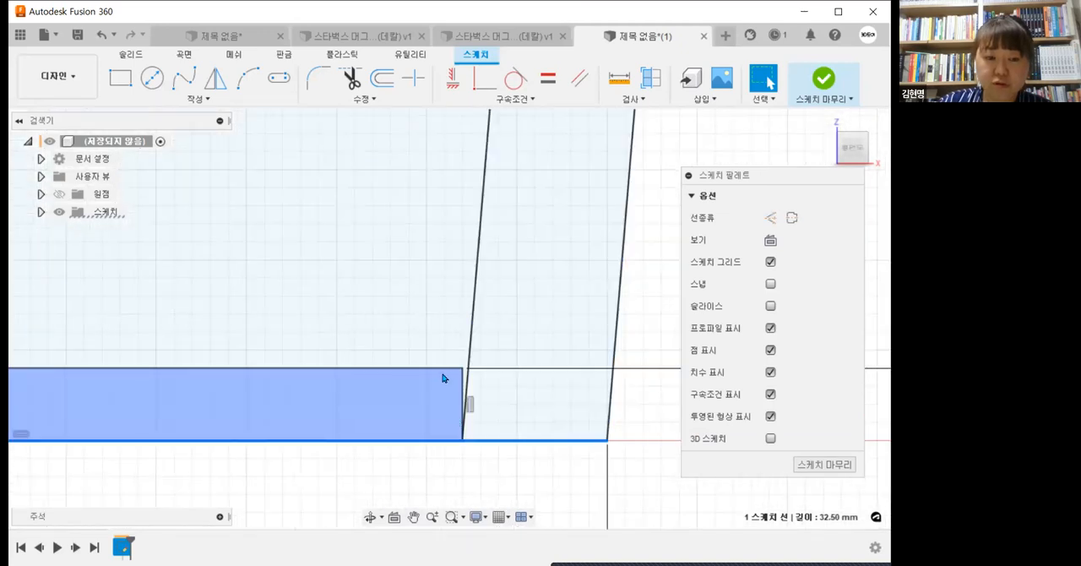
{"action": "scroll", "coordinate": [462, 391], "scroll_direction": "down", "scroll_amount": 4}
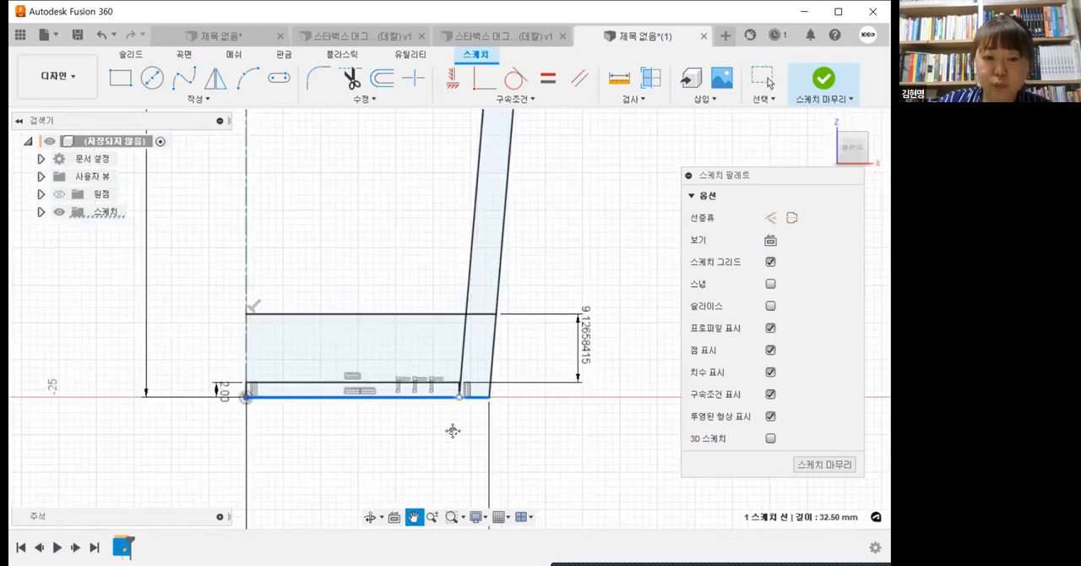
{"action": "scroll", "coordinate": [465, 435], "scroll_direction": "down", "scroll_amount": 5}
{"action": "scroll", "coordinate": [467, 435], "scroll_direction": "up", "scroll_amount": 2}
{"action": "scroll", "coordinate": [466, 435], "scroll_direction": "down", "scroll_amount": 2}
{"action": "middle_click_drag", "start_coordinate": [508, 380], "coordinate": [509, 439]}
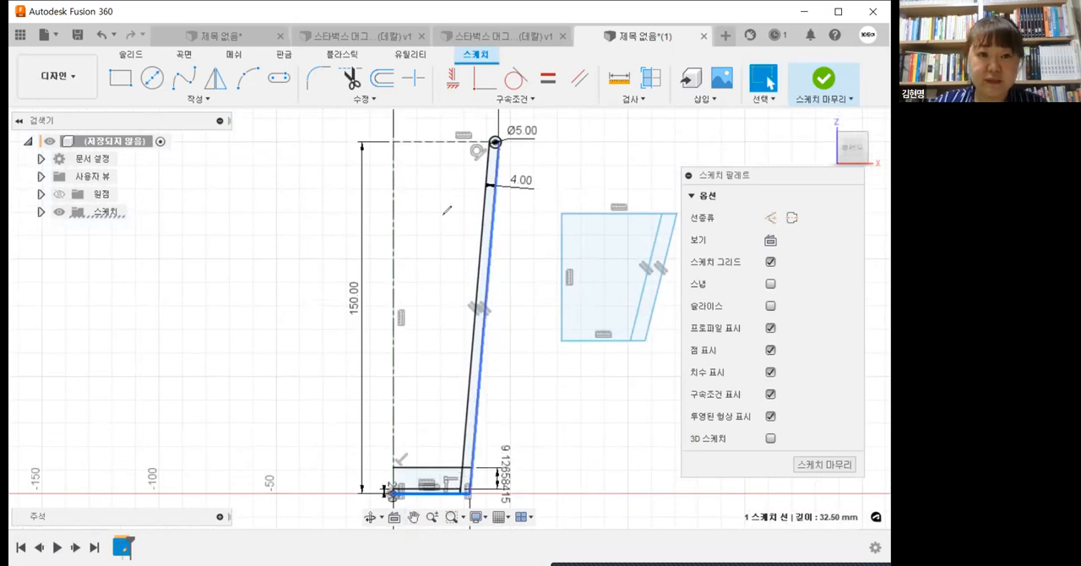
{"action": "left_click_drag", "start_coordinate": [561, 331], "coordinate": [622, 343]}
{"action": "mouse_move", "coordinate": [562, 320]}
{"action": "left_mouse_down"}
{"action": "mouse_move", "coordinate": [637, 316]}
{"action": "mouse_move", "coordinate": [598, 321]}
{"action": "mouse_move", "coordinate": [622, 317]}
{"action": "left_mouse_up"}
{"action": "mouse_move", "coordinate": [677, 221]}
{"action": "left_mouse_down"}
{"action": "mouse_move", "coordinate": [650, 248]}
{"action": "mouse_move", "coordinate": [631, 306]}
{"action": "left_mouse_up"}
{"action": "left_click_drag", "start_coordinate": [648, 309], "coordinate": [602, 358]}
{"action": "left_click_drag", "start_coordinate": [679, 213], "coordinate": [674, 215]}
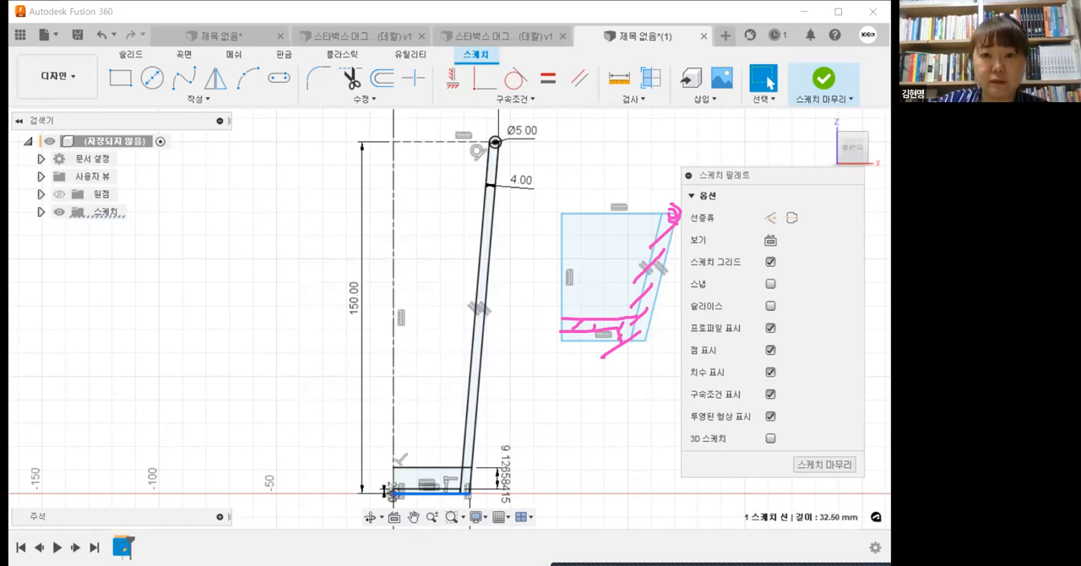
Step: Finish the sketch and delete the example profile drawn beside the mug's half-profile
{"action": "left_click", "coordinate": [818, 88]}
{"action": "mouse_move", "coordinate": [550, 176]}
{"action": "left_mouse_down"}
{"action": "mouse_move", "coordinate": [688, 385]}
{"action": "mouse_move", "coordinate": [701, 389]}
{"action": "left_mouse_up"}
{"action": "key", "text": "Delete"}
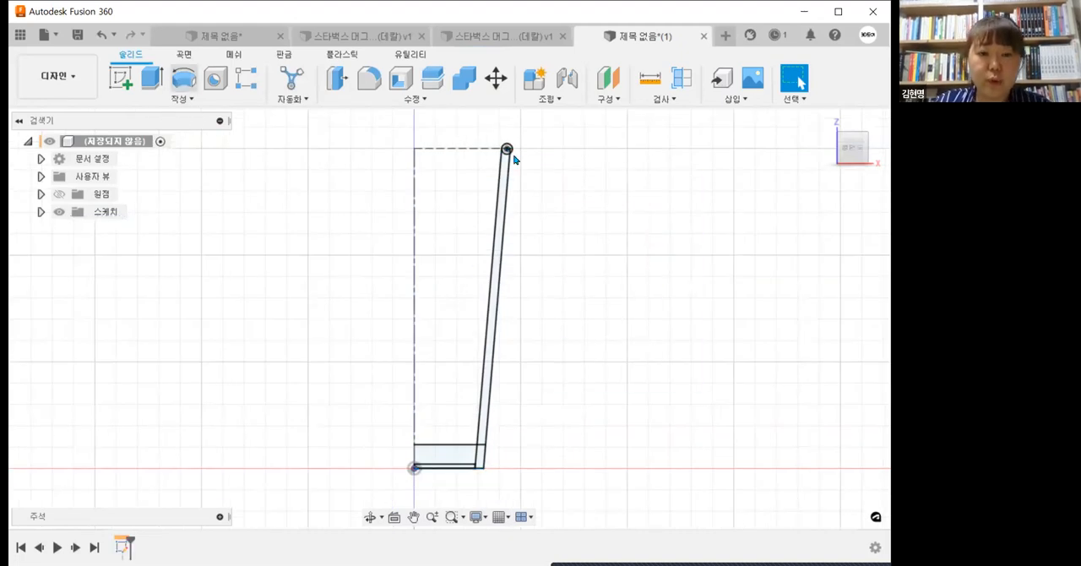
Step: Revolve the rim circle and the sloped wall profile 360 degrees around the centerline as a new body
{"action": "scroll", "coordinate": [509, 151], "scroll_direction": "up", "scroll_amount": 5}
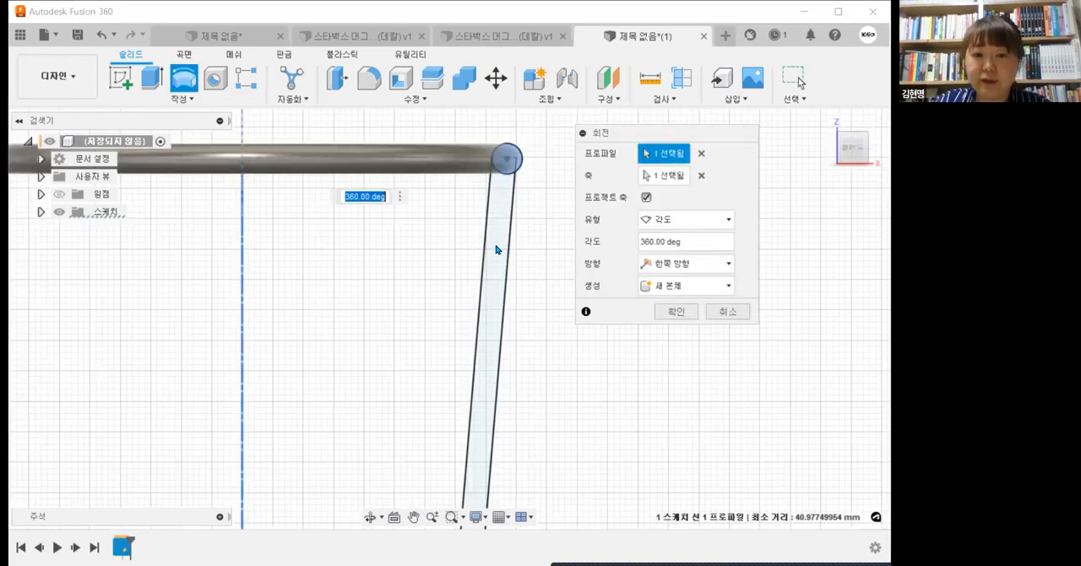
{"action": "left_click", "coordinate": [487, 366]}
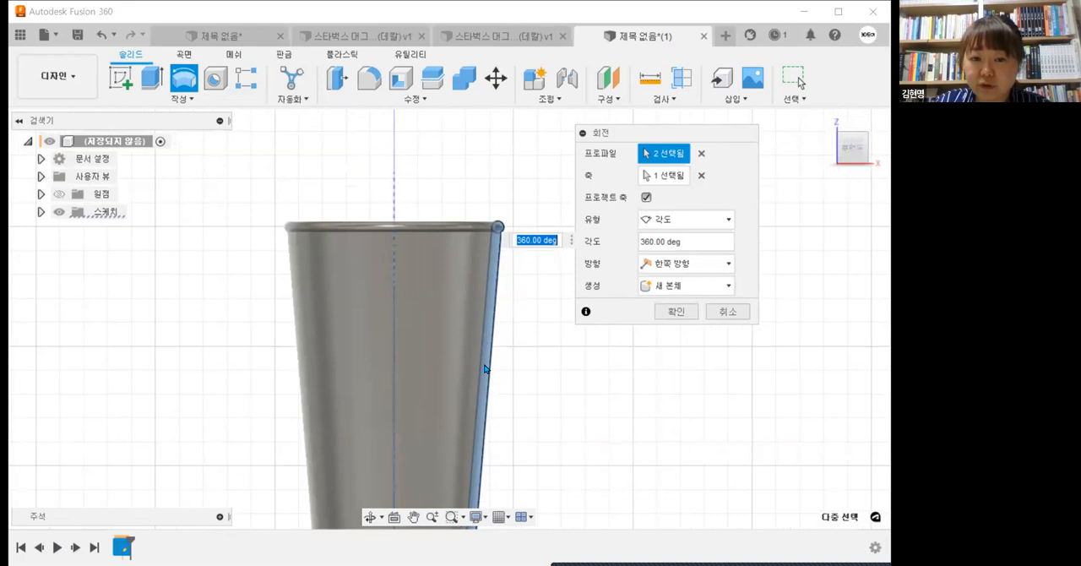
{"action": "middle_click_drag", "start_coordinate": [486, 369], "coordinate": [447, 170]}
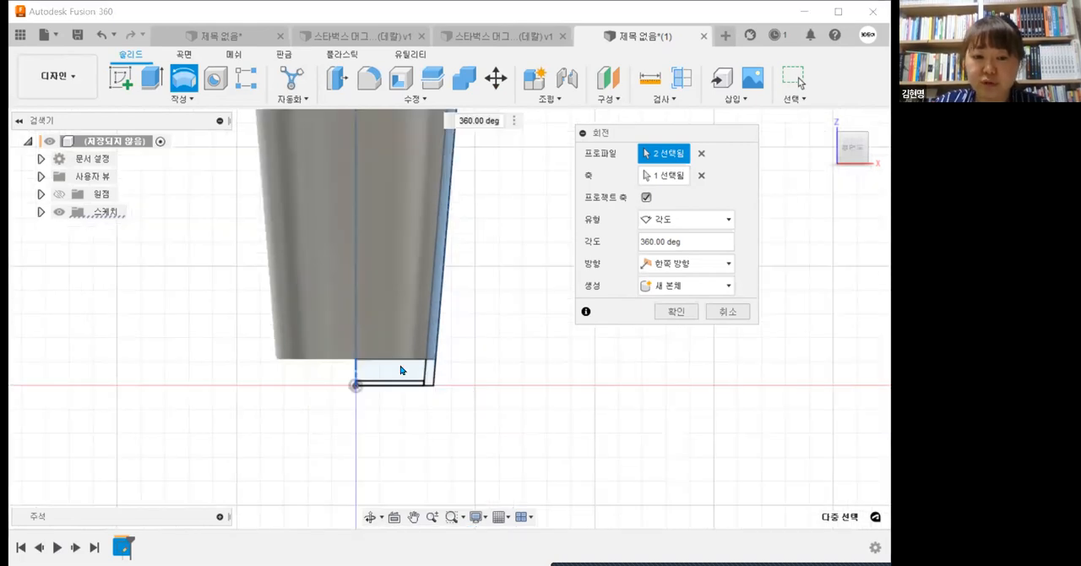
{"action": "scroll", "coordinate": [408, 358], "scroll_direction": "up", "scroll_amount": 5}
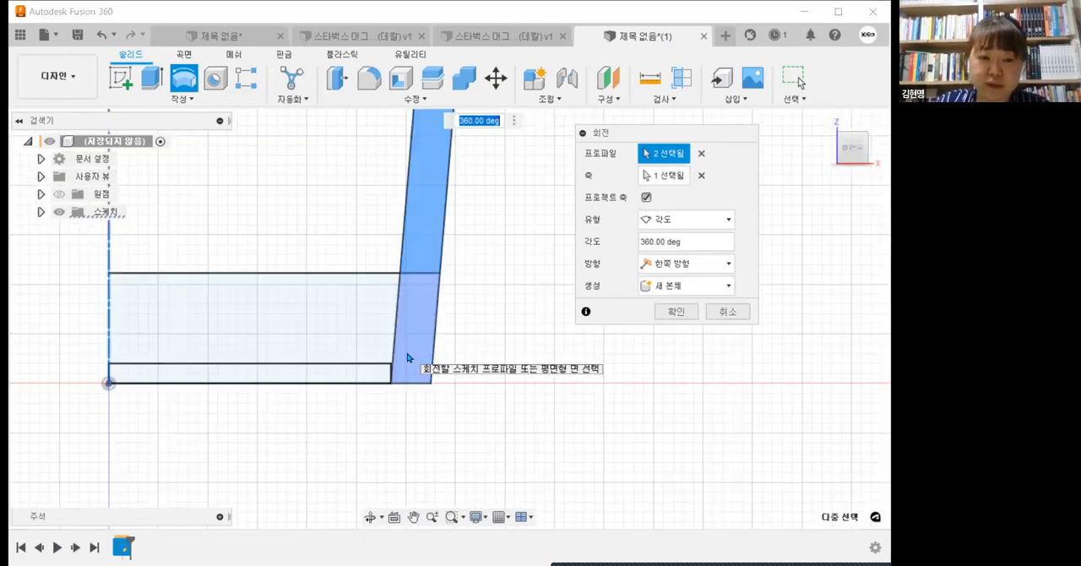
{"action": "left_click", "coordinate": [676, 312]}
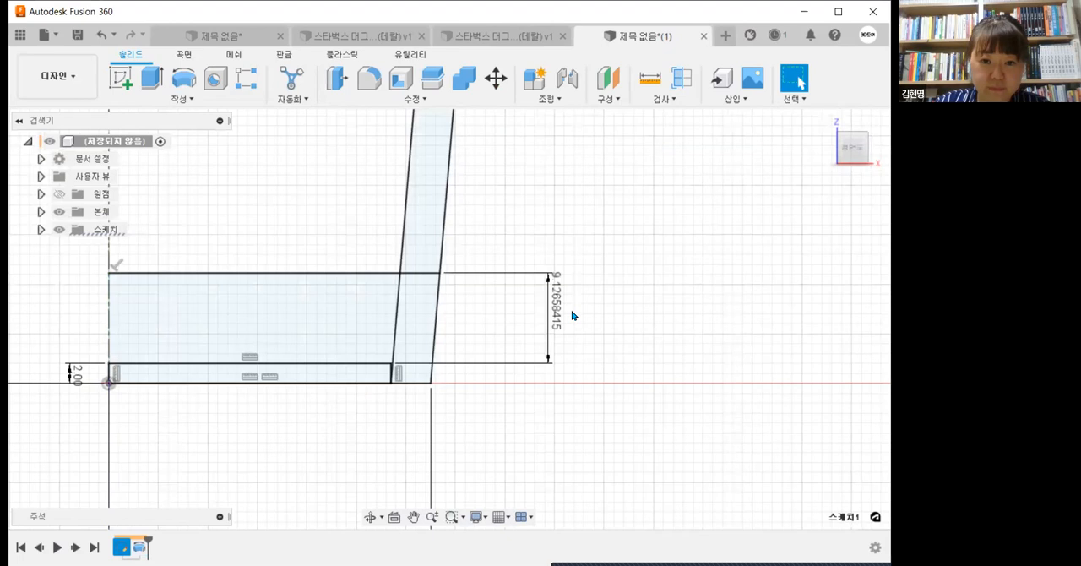
Step: Set the distance between the base rectangle's top edge and the horizontal line above it to 4 mm
{"action": "double_click", "coordinate": [572, 312]}
{"action": "type", "text": "4"}
{"action": "key", "text": "Return"}
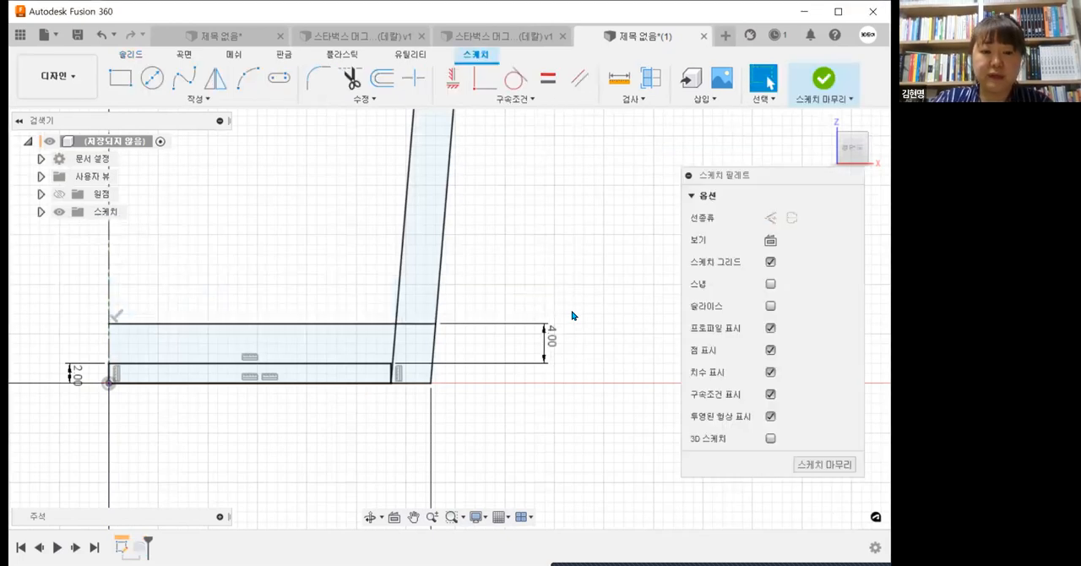
Step: Finish the sketch and add the floor and outer base-corner profiles to the 360-degree revolve, excluding the recess rectangle
{"action": "left_click", "coordinate": [823, 80]}
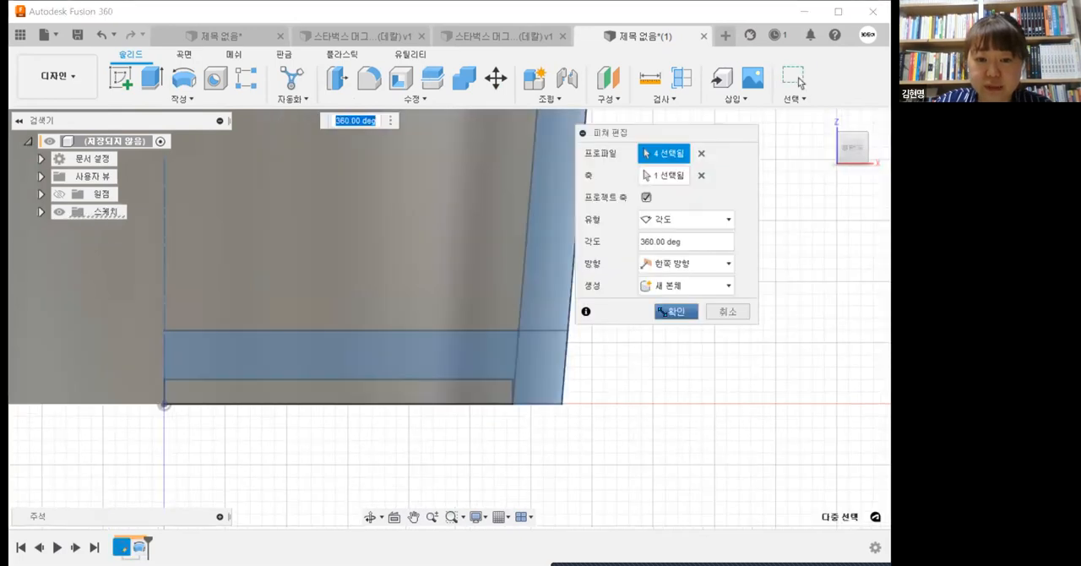
{"action": "scroll", "coordinate": [603, 388], "scroll_direction": "down", "scroll_amount": 10}
{"action": "mouse_move", "coordinate": [598, 398]}
{"action": "middle_mouse_down", "text": "shift"}
{"action": "mouse_move", "coordinate": [601, 364]}
{"action": "mouse_move", "coordinate": [600, 389]}
{"action": "middle_mouse_up", "text": "shift"}
{"action": "scroll", "coordinate": [600, 447], "scroll_direction": "up", "scroll_amount": 5}
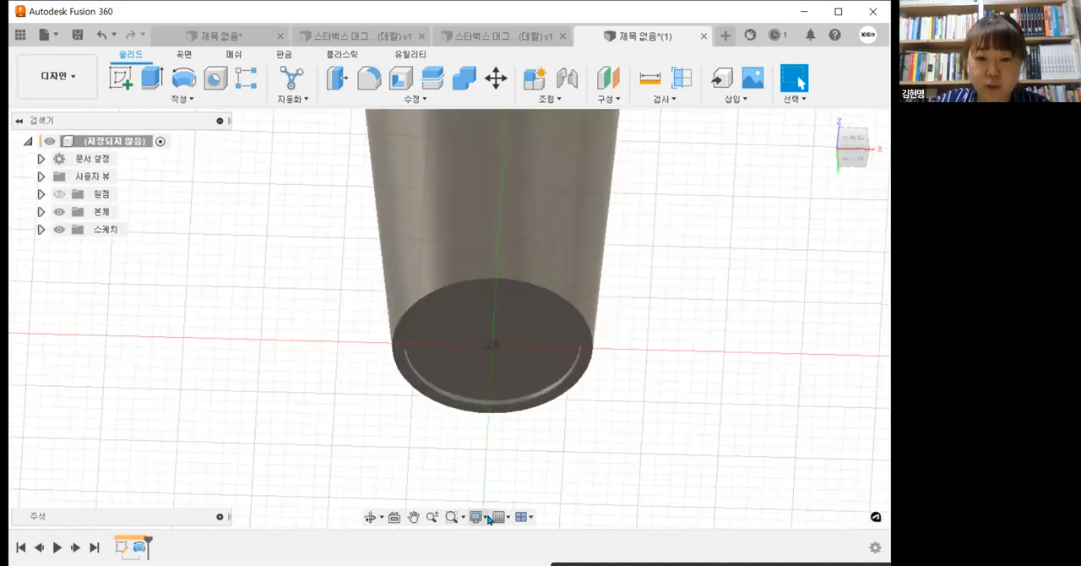
Step: Set the visual style to shaded with visible edges only
{"action": "left_click", "coordinate": [476, 516]}
{"action": "mouse_move", "coordinate": [541, 400]}
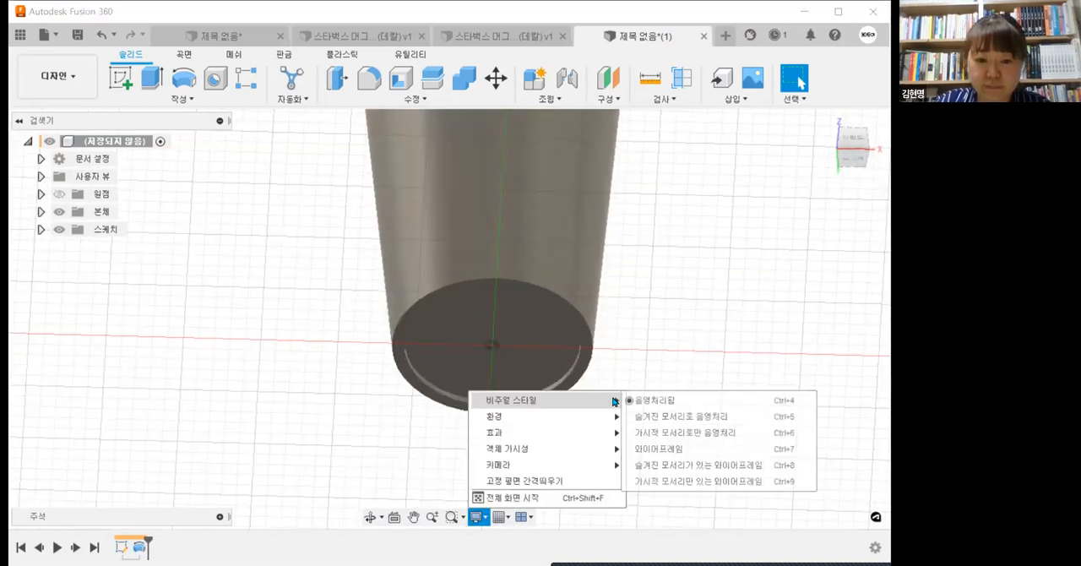
{"action": "left_click", "coordinate": [650, 431]}
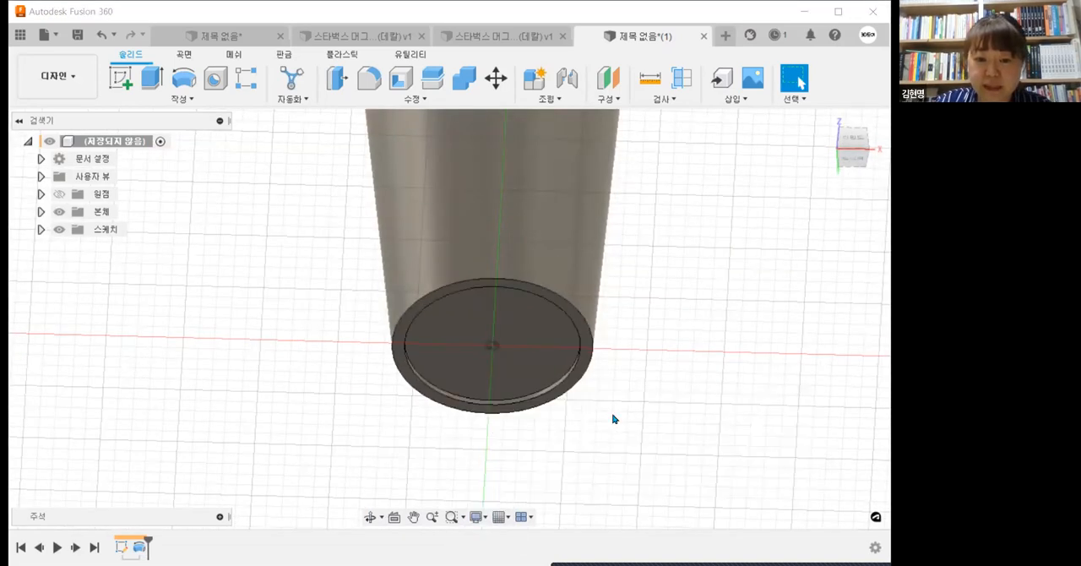
Step: Inspect the finished mug's recessed underside, round rim, interior and outer wall from several angles
{"action": "scroll", "coordinate": [574, 387], "scroll_direction": "up", "scroll_amount": 5}
{"action": "scroll", "coordinate": [575, 392], "scroll_direction": "down", "scroll_amount": 4}
{"action": "middle_click_drag", "start_coordinate": [592, 411], "coordinate": [635, 321], "text": "shift"}
{"action": "scroll", "coordinate": [565, 423], "scroll_direction": "down", "scroll_amount": 3}
{"action": "scroll", "coordinate": [565, 427], "scroll_direction": "down", "scroll_amount": 3}
{"action": "scroll", "coordinate": [590, 294], "scroll_direction": "up", "scroll_amount": 4}
{"action": "scroll", "coordinate": [620, 285], "scroll_direction": "down", "scroll_amount": 3}
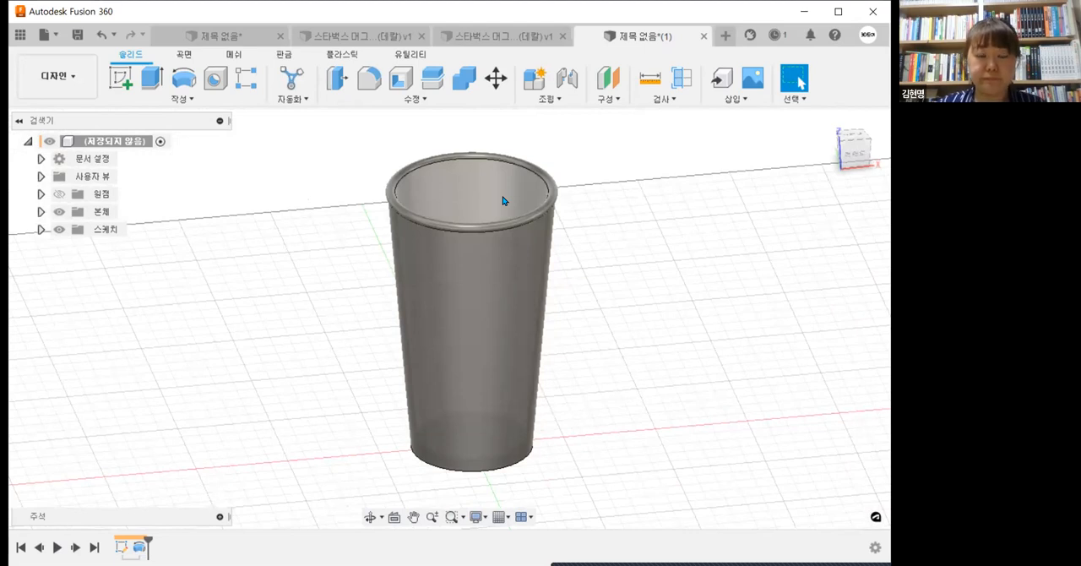
{"action": "mouse_move", "coordinate": [592, 295]}
{"action": "middle_mouse_down", "text": "shift"}
{"action": "mouse_move", "coordinate": [599, 319]}
{"action": "mouse_move", "coordinate": [601, 308]}
{"action": "middle_mouse_up", "text": "shift"}
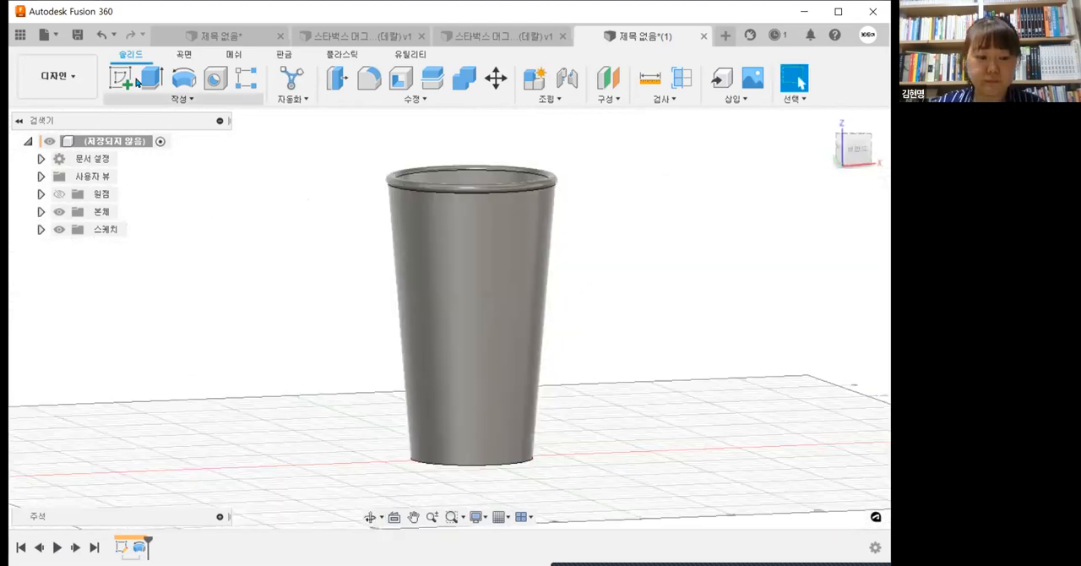
{"action": "left_click", "coordinate": [330, 12]}
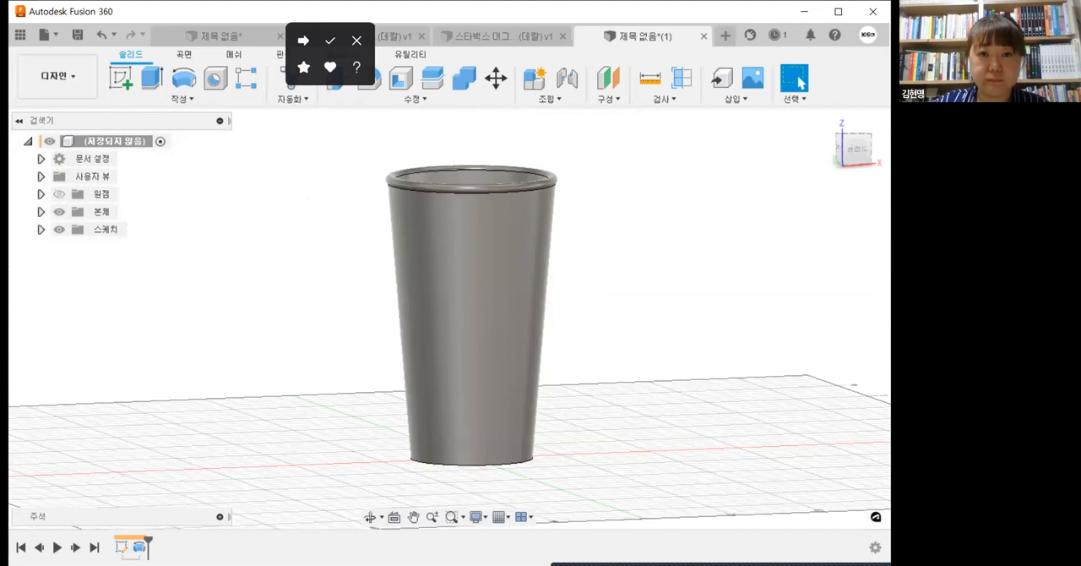